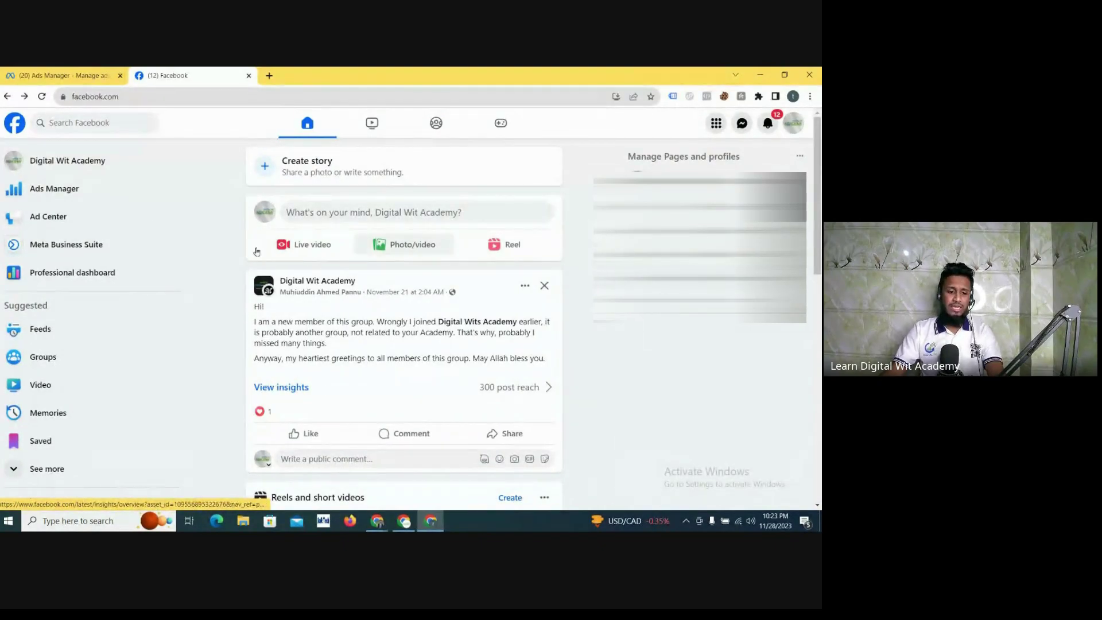
# Open Meta Business Suite for Digital Wit Academy and show its ads summary
pyautogui.click(64, 246)
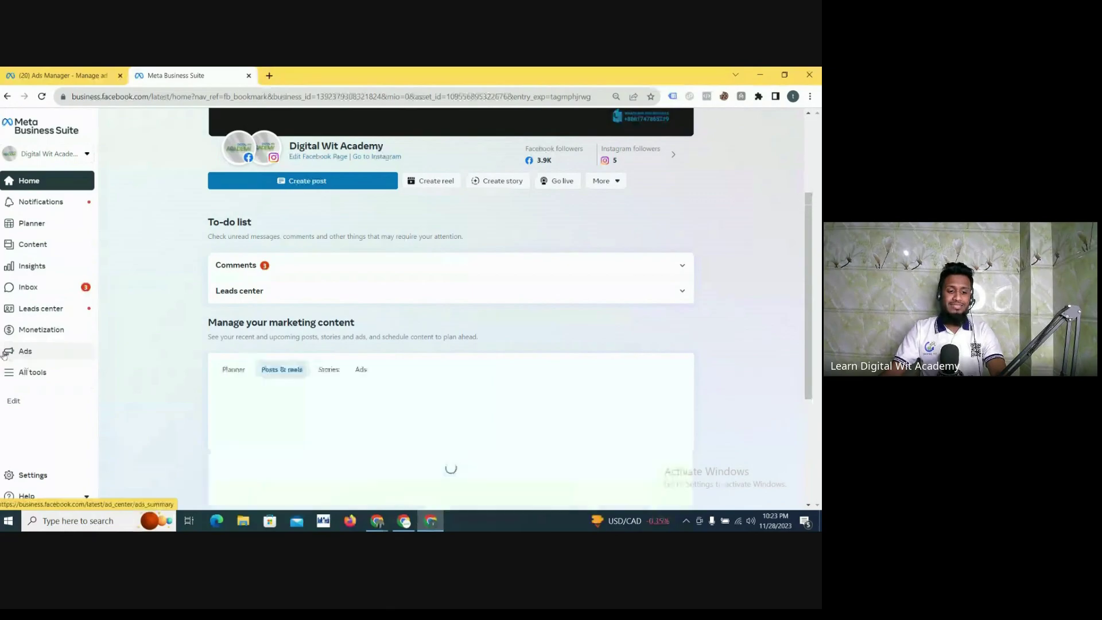
pyautogui.click(24, 351)
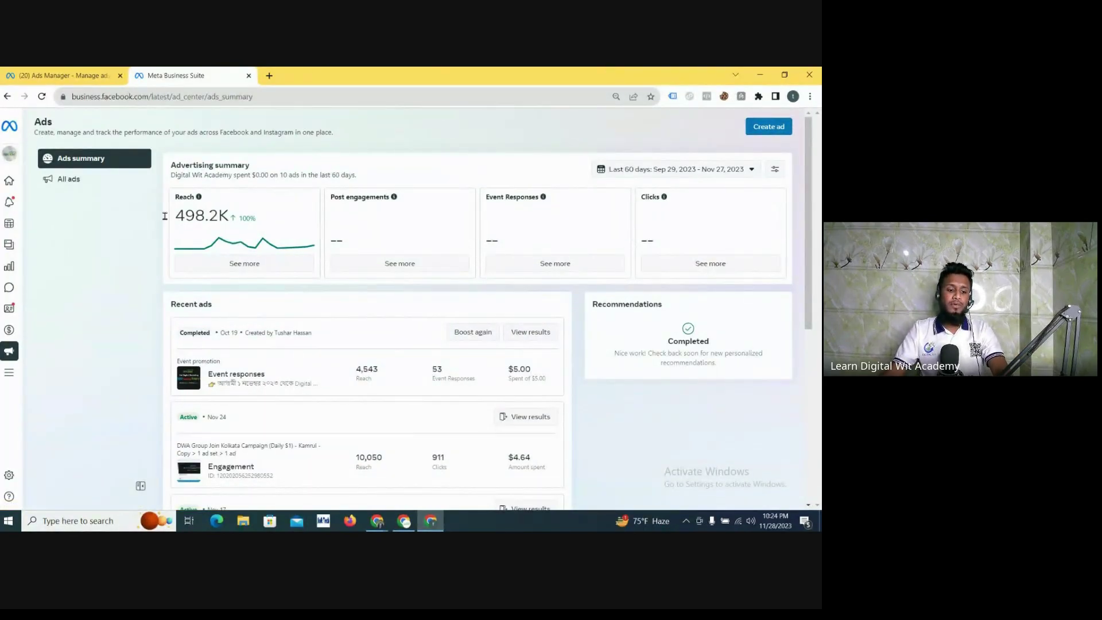
# Look through the full list of Business Suite tools and open Ads Manager from it
pyautogui.click(9, 379)
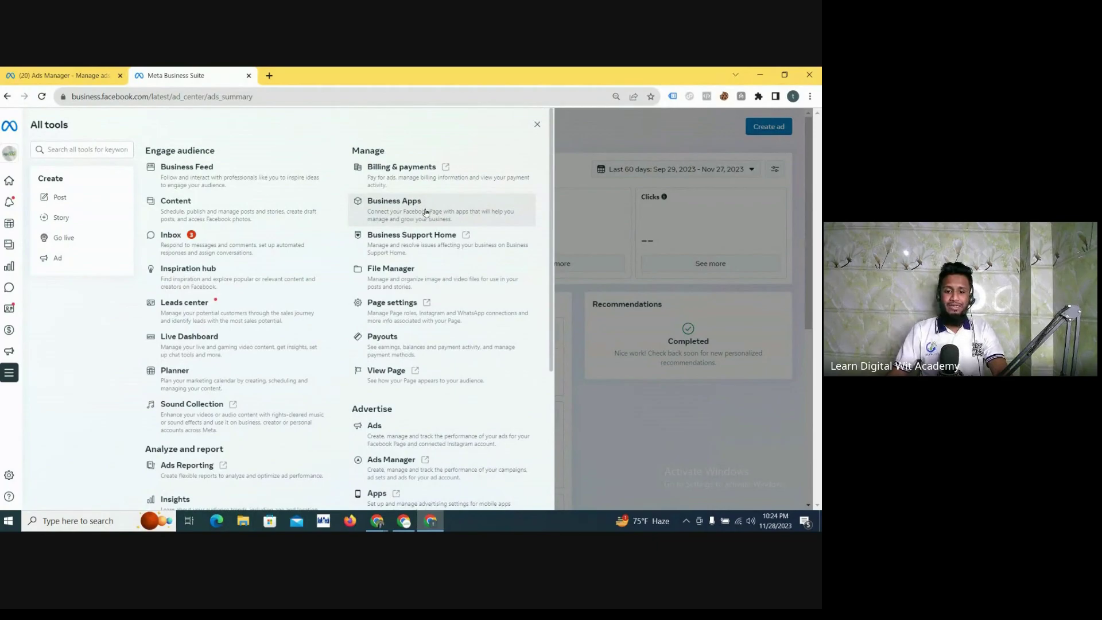
pyautogui.scroll(-1, 427, 215)
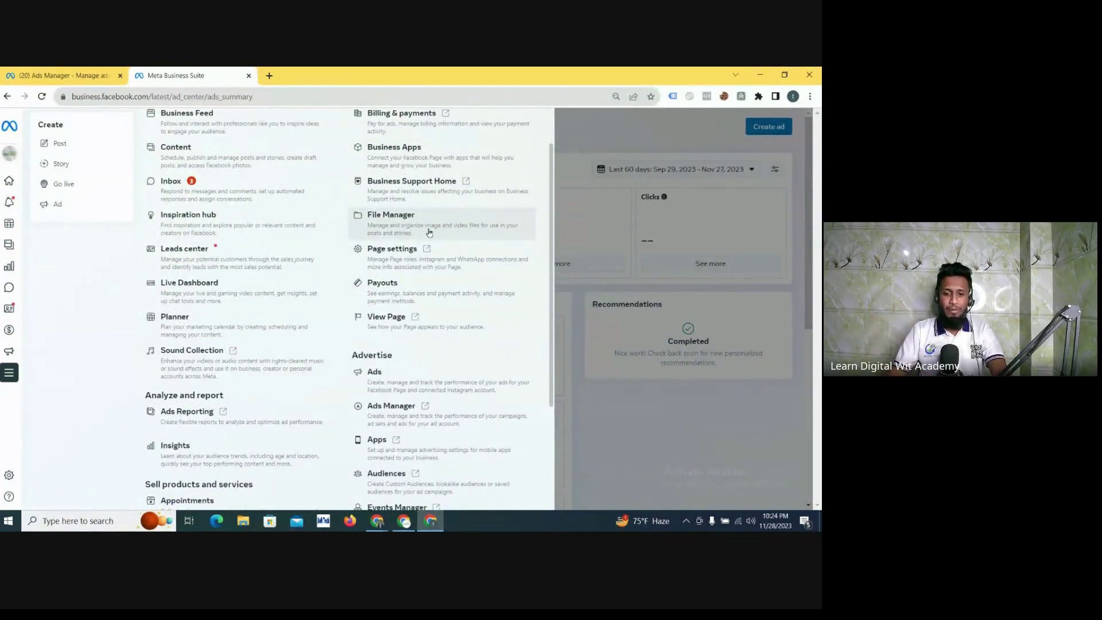
pyautogui.scroll(-1, 426, 228)
pyautogui.scroll(2, 334, 229)
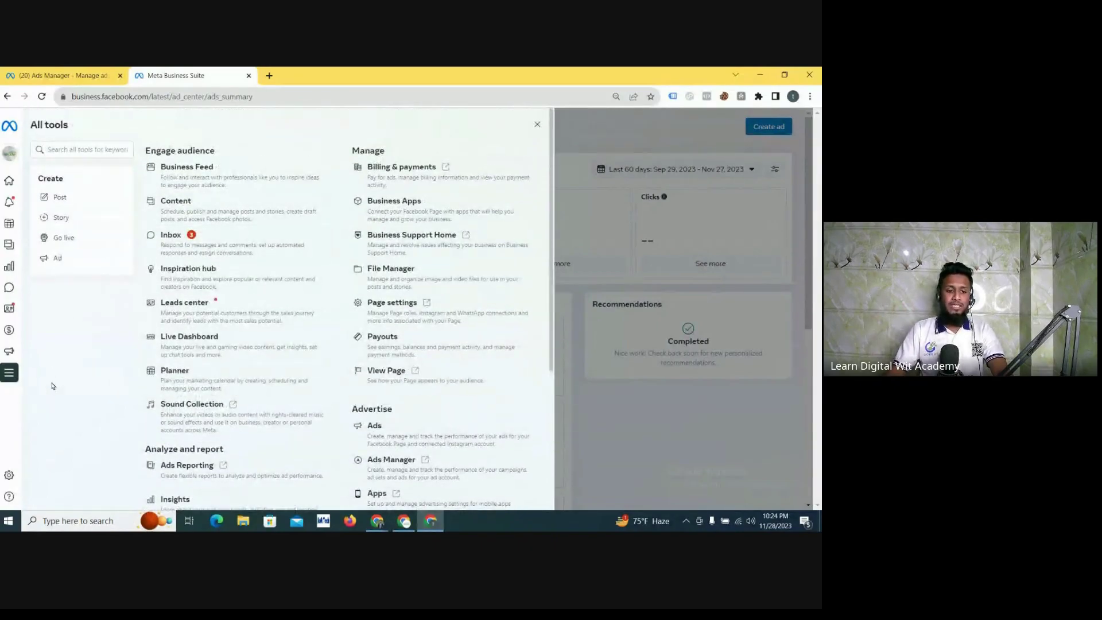
pyautogui.moveTo(2, 384)
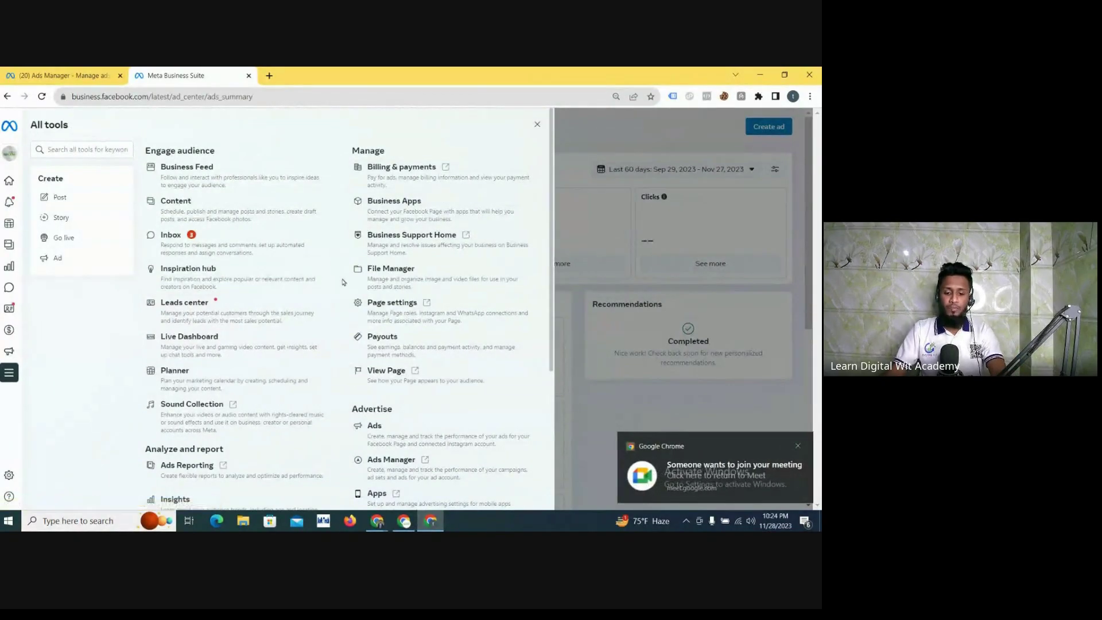
pyautogui.scroll(-1, 344, 282)
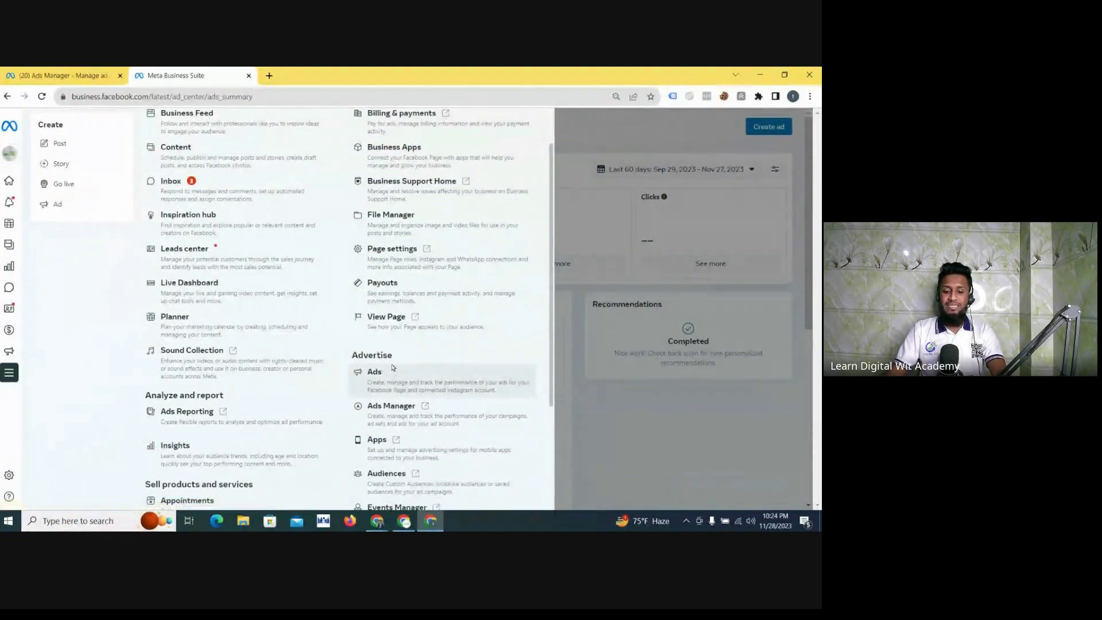
pyautogui.click(384, 420)
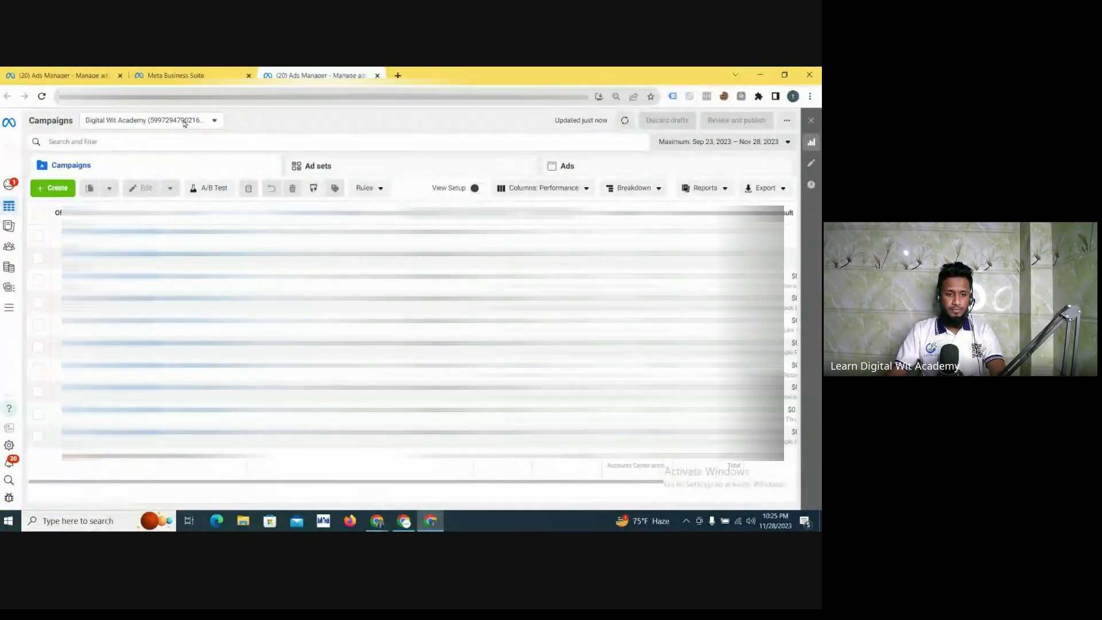
# Switch Ads Manager to a different ad account from the list of available accounts
pyautogui.click(185, 125)
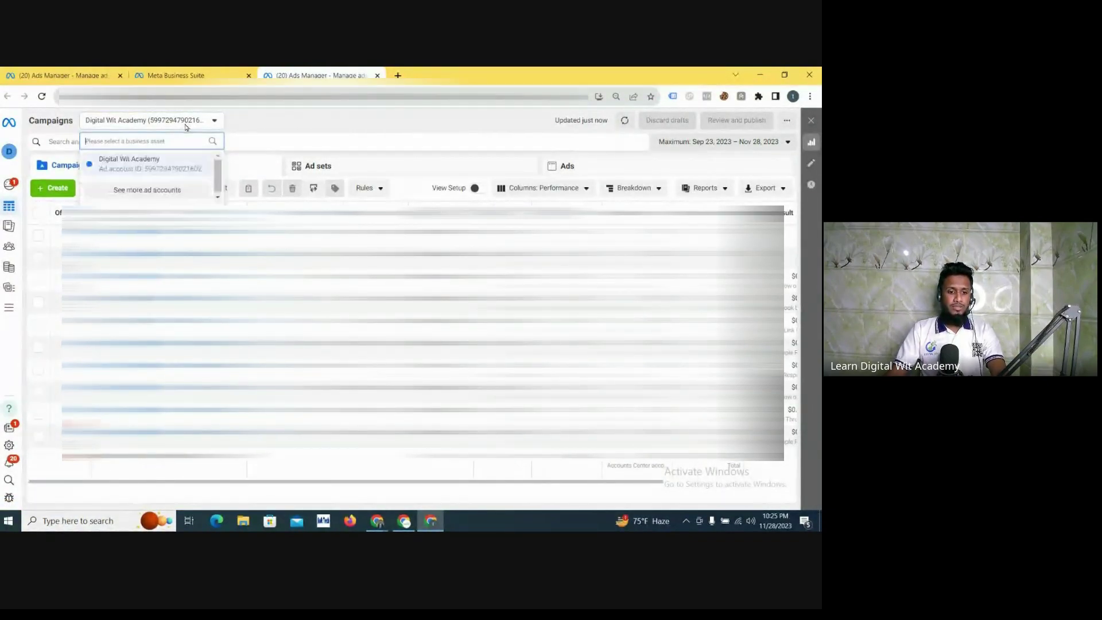
pyautogui.scroll(-2, 184, 189)
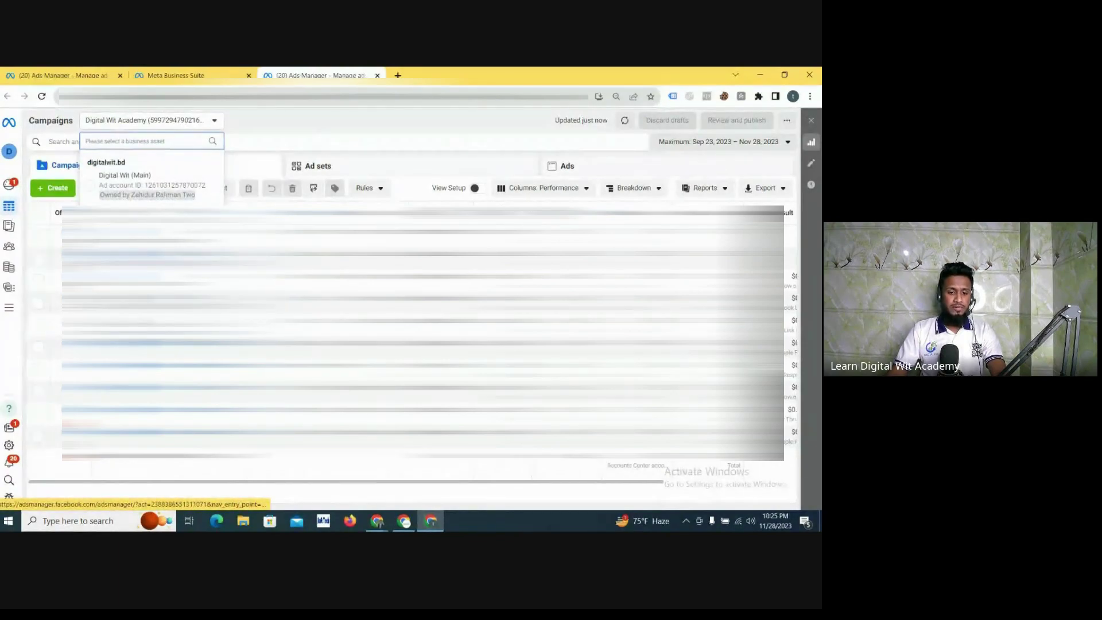
pyautogui.click(125, 178)
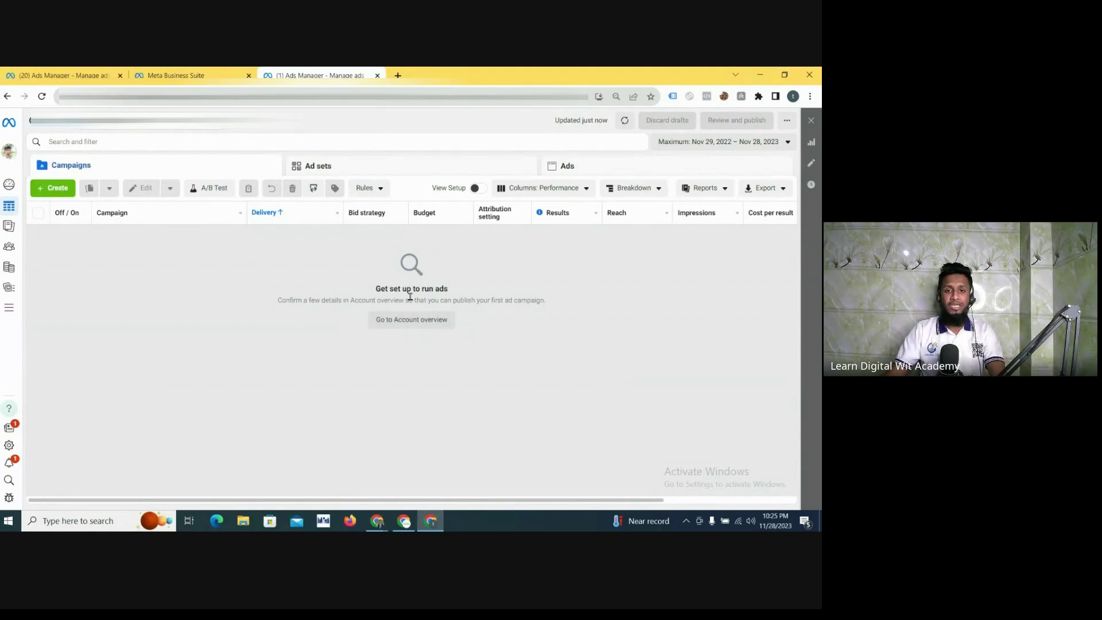
# Open the business settings from Ads Manager for the digitalwit.academy business
pyautogui.click(12, 310)
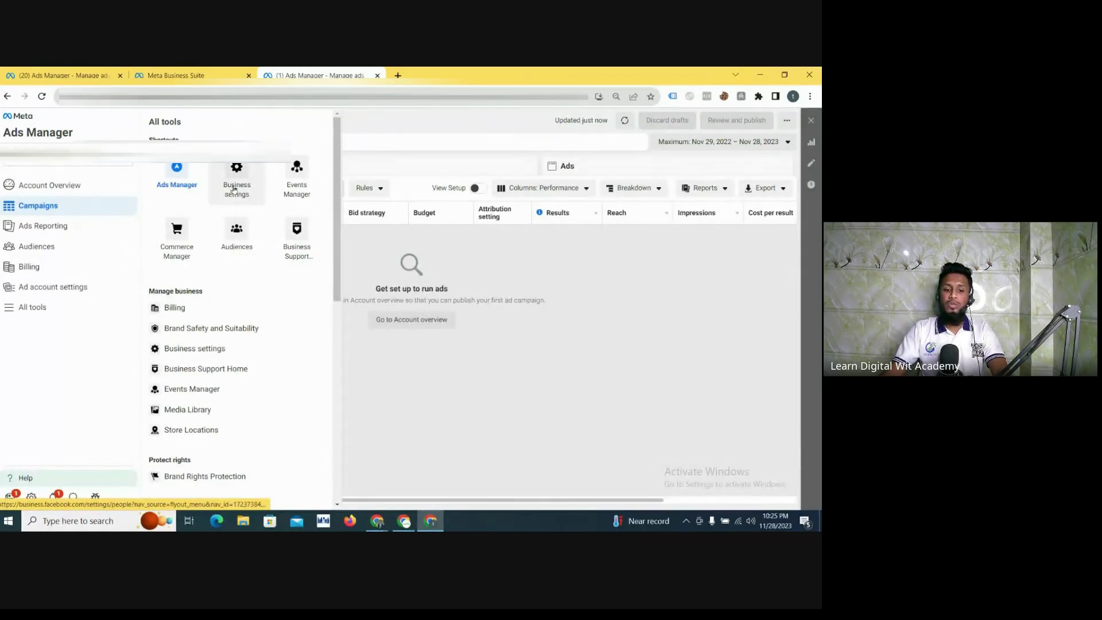
pyautogui.click(235, 187)
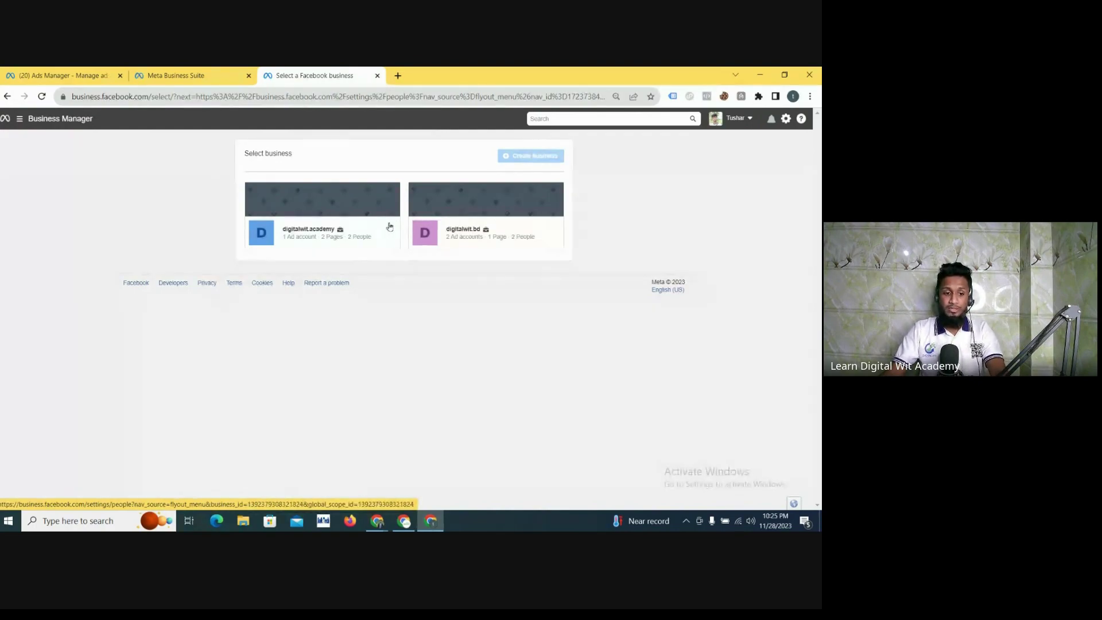
pyautogui.click(329, 231)
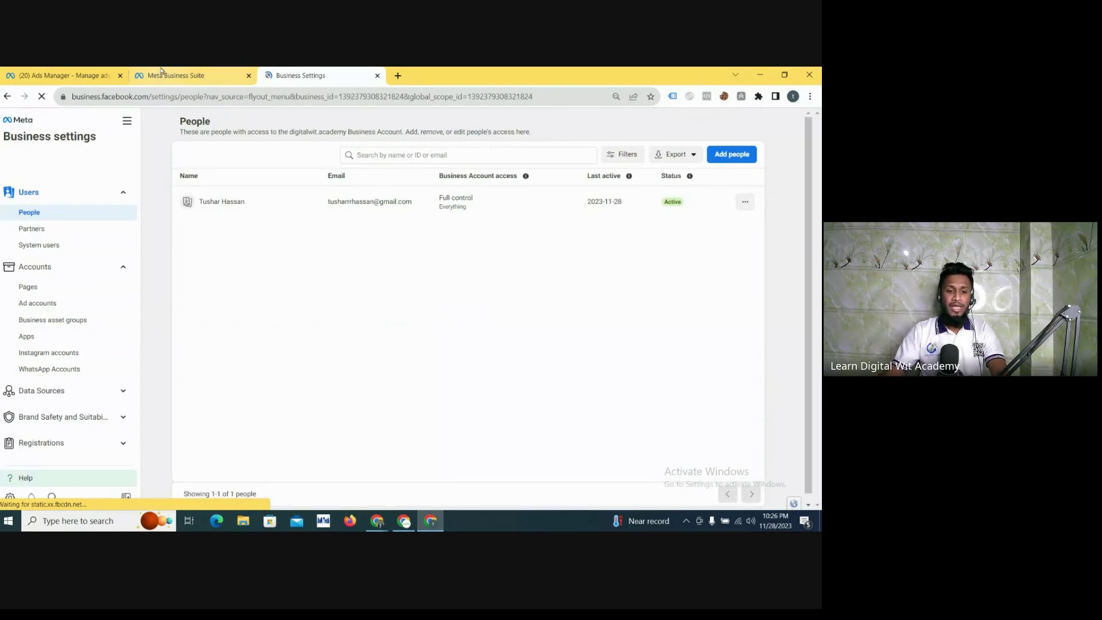
# Return to Meta Business Suite and examine its complete list of tools, from audience engagement to advertising
pyautogui.click(166, 75)
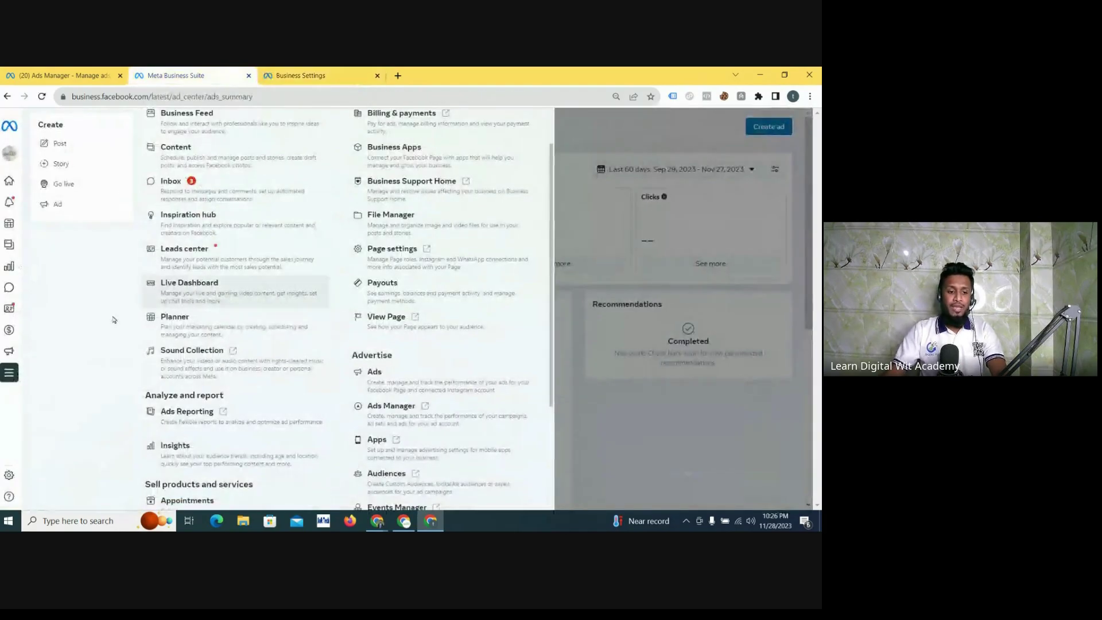
pyautogui.moveTo(39, 373)
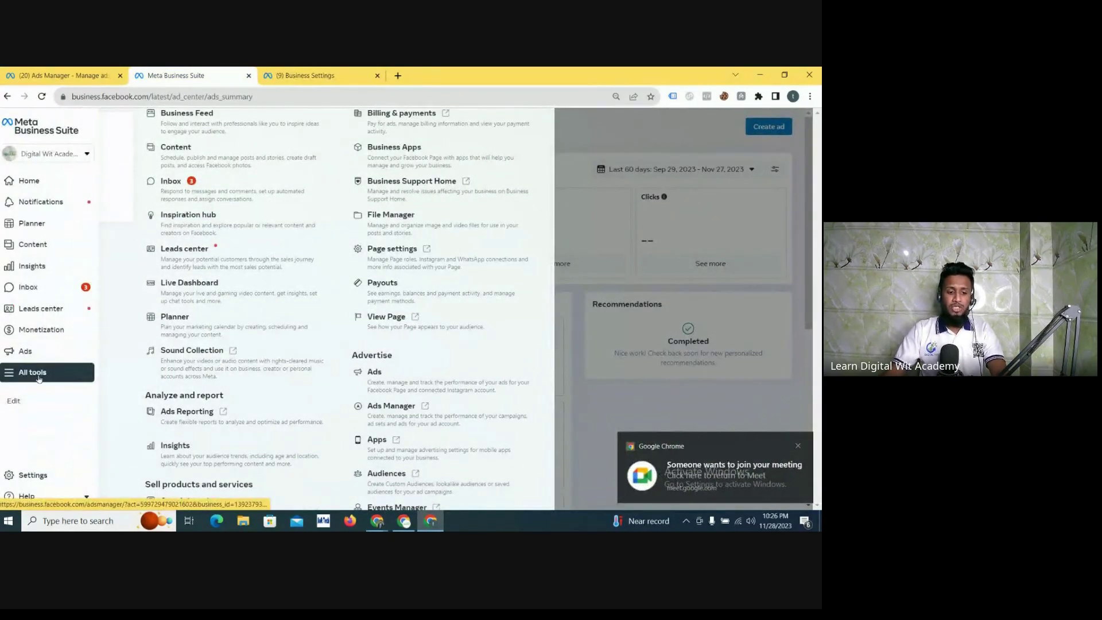
pyautogui.scroll(-3, 338, 287)
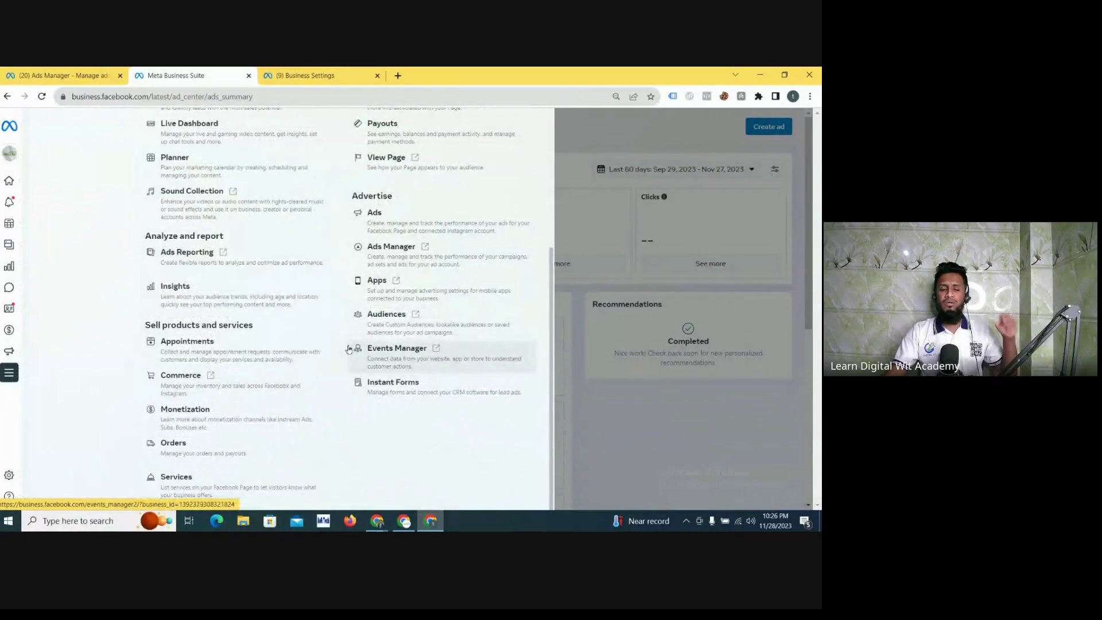
pyautogui.scroll(4, 348, 350)
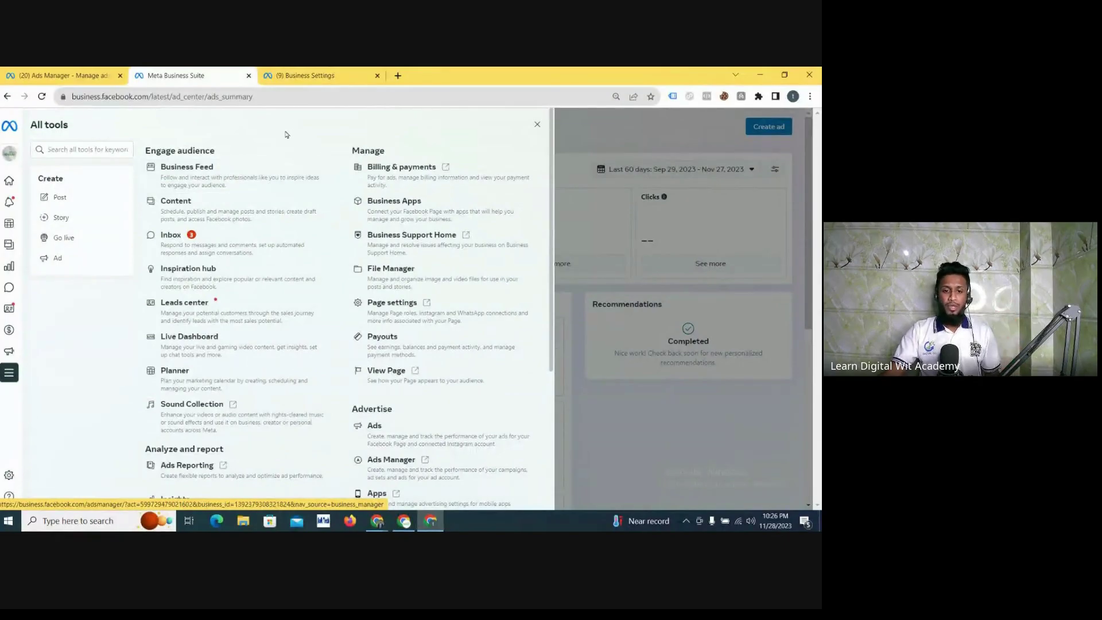
pyautogui.scroll(-4, 293, 190)
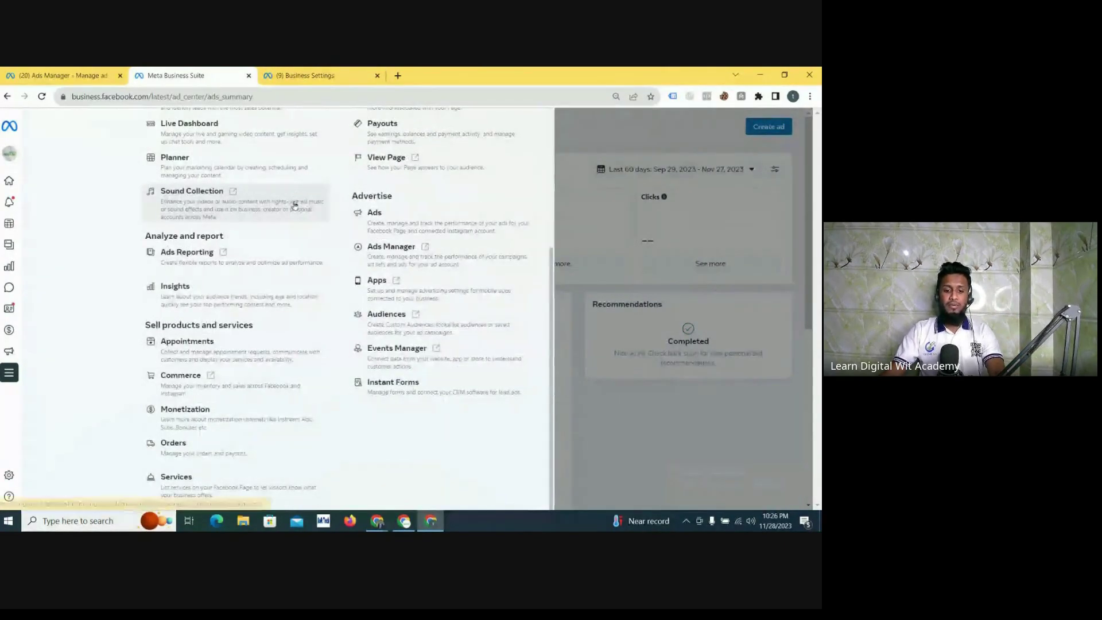
pyautogui.scroll(4, 294, 195)
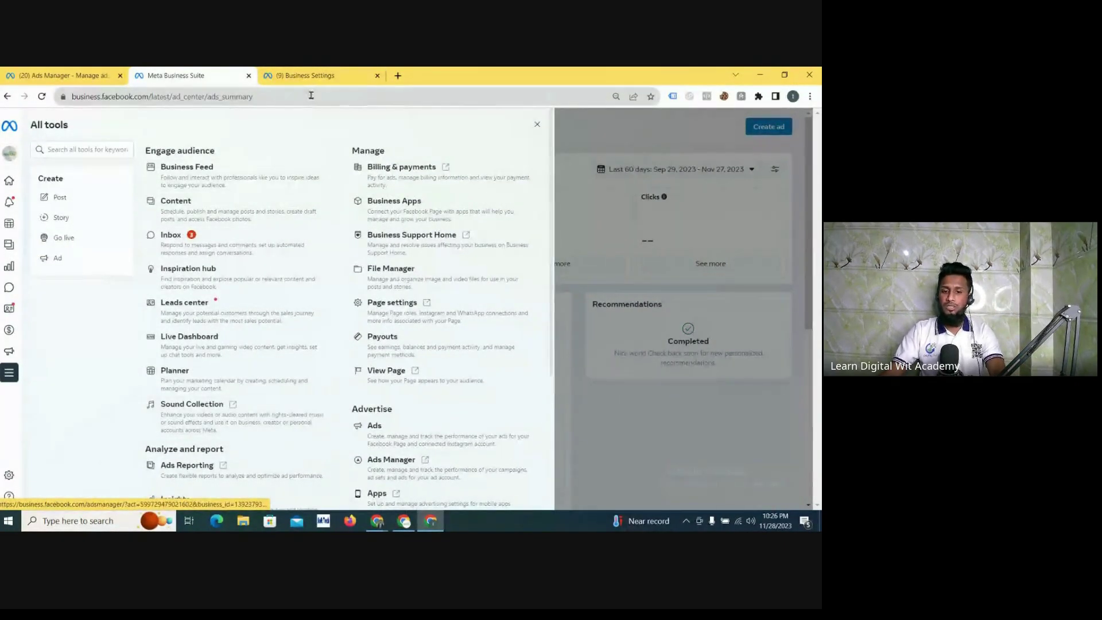
# Go back to the business settings and collapse the Users and Accounts sections to review the main categories
pyautogui.click(309, 77)
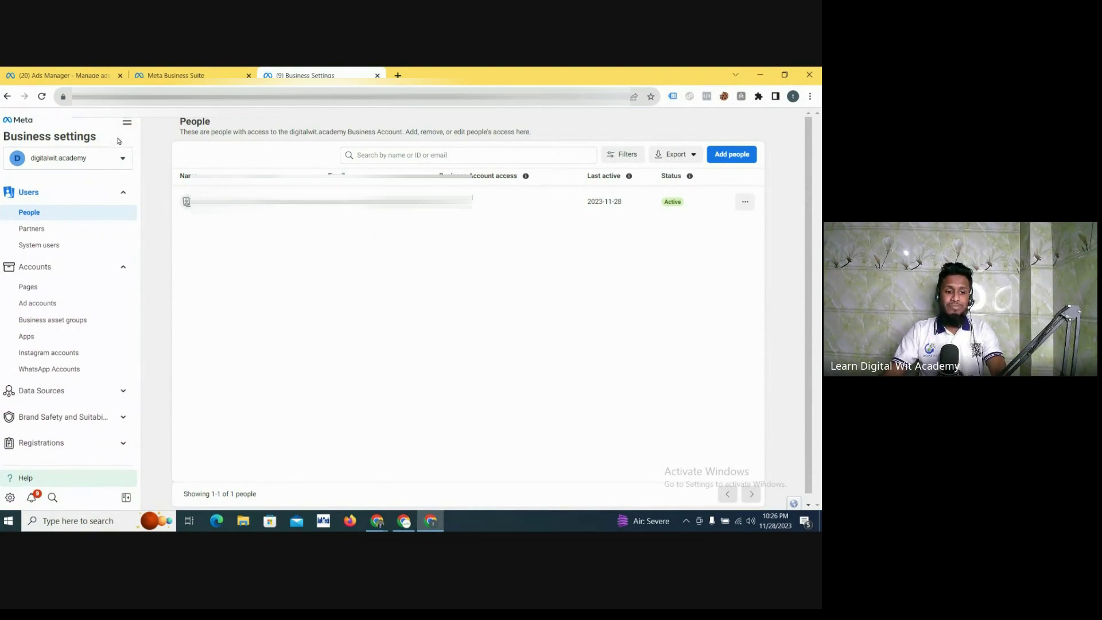
pyautogui.scroll(-3, 96, 187)
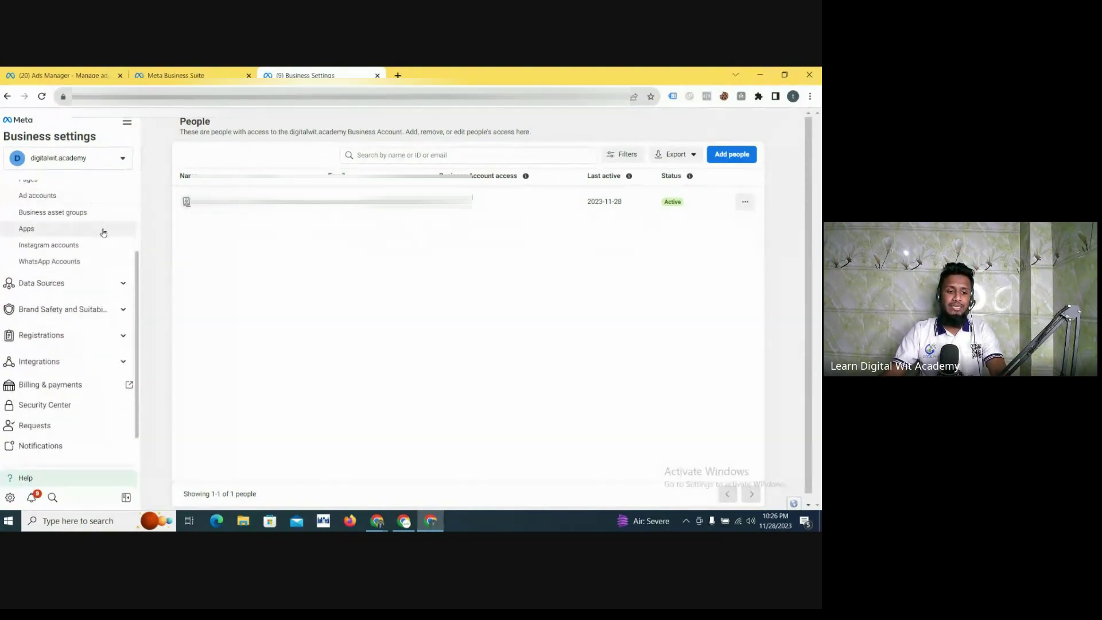
pyautogui.scroll(5, 96, 187)
pyautogui.click(124, 194)
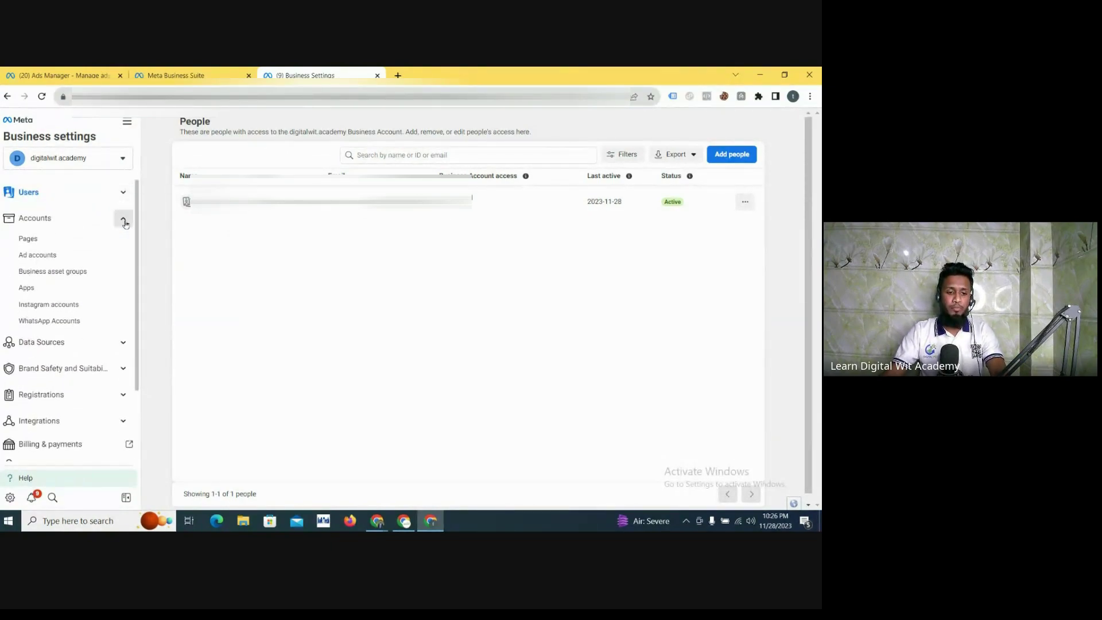
pyautogui.click(123, 218)
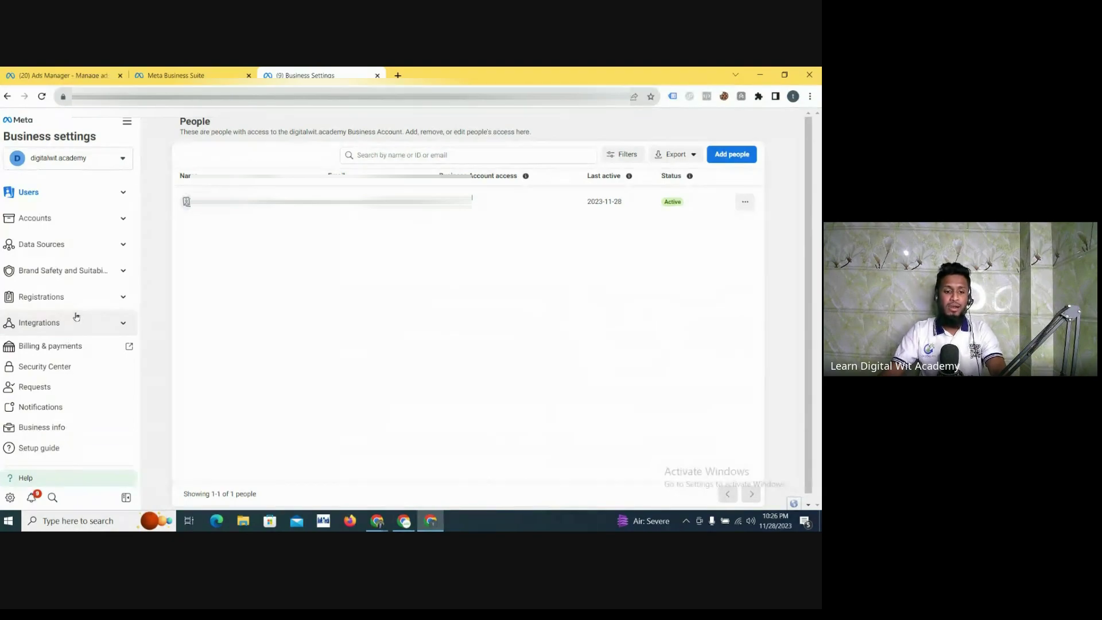
# Expand the Accounts section and view the Pages that belong to the business
pyautogui.click(120, 218)
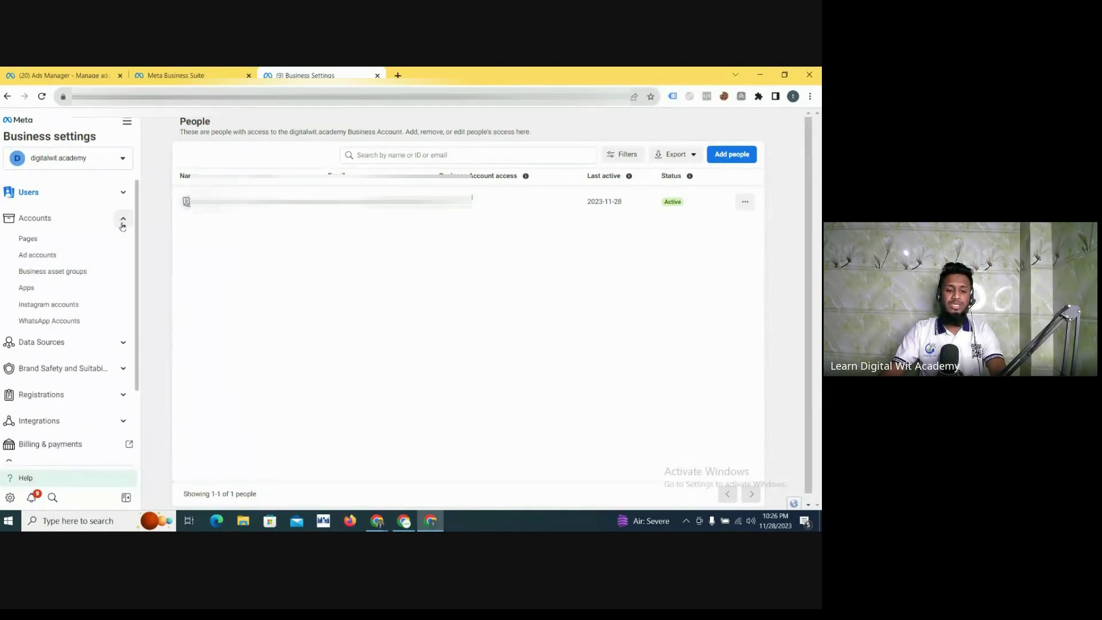
pyautogui.scroll(-1, 381, 245)
pyautogui.click(57, 239)
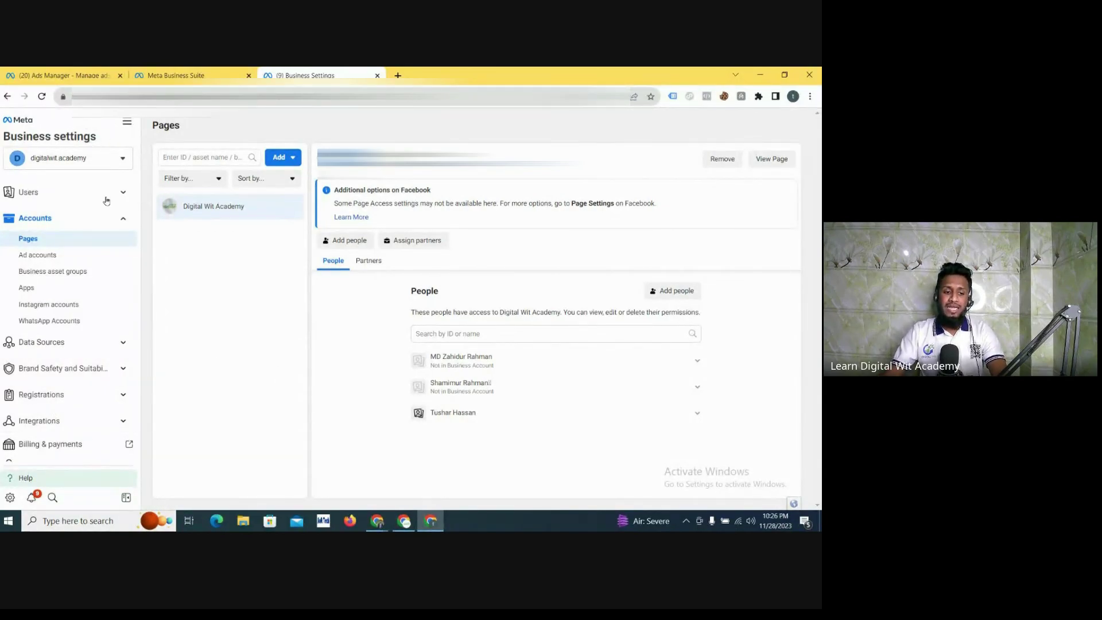
pyautogui.scroll(-2, 105, 227)
pyautogui.scroll(2, 104, 232)
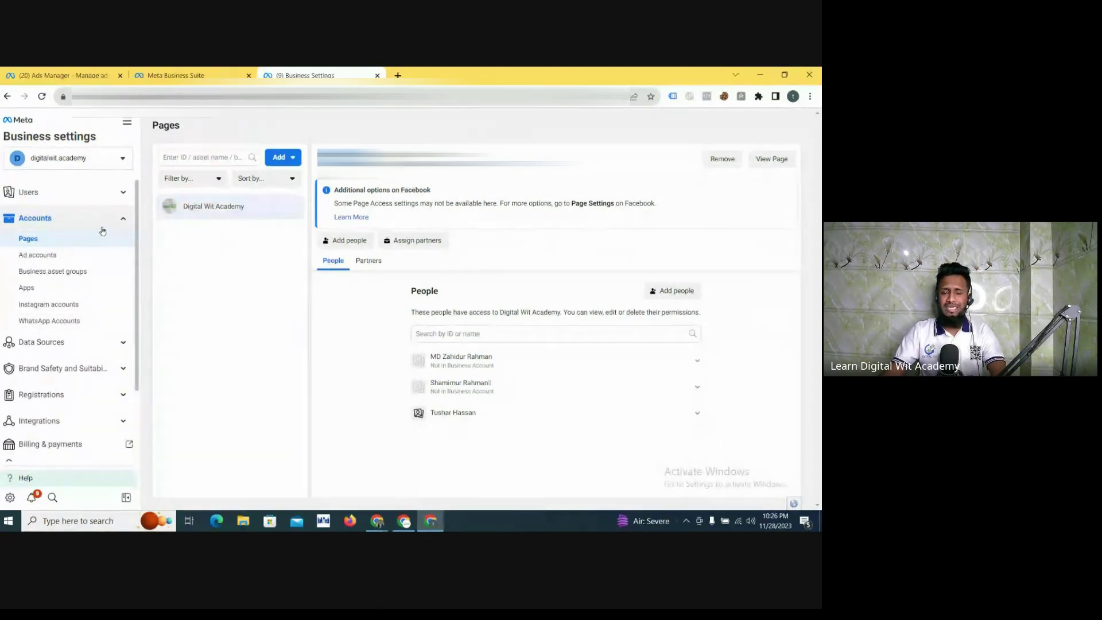
pyautogui.scroll(-2, 102, 228)
pyautogui.scroll(2, 53, 221)
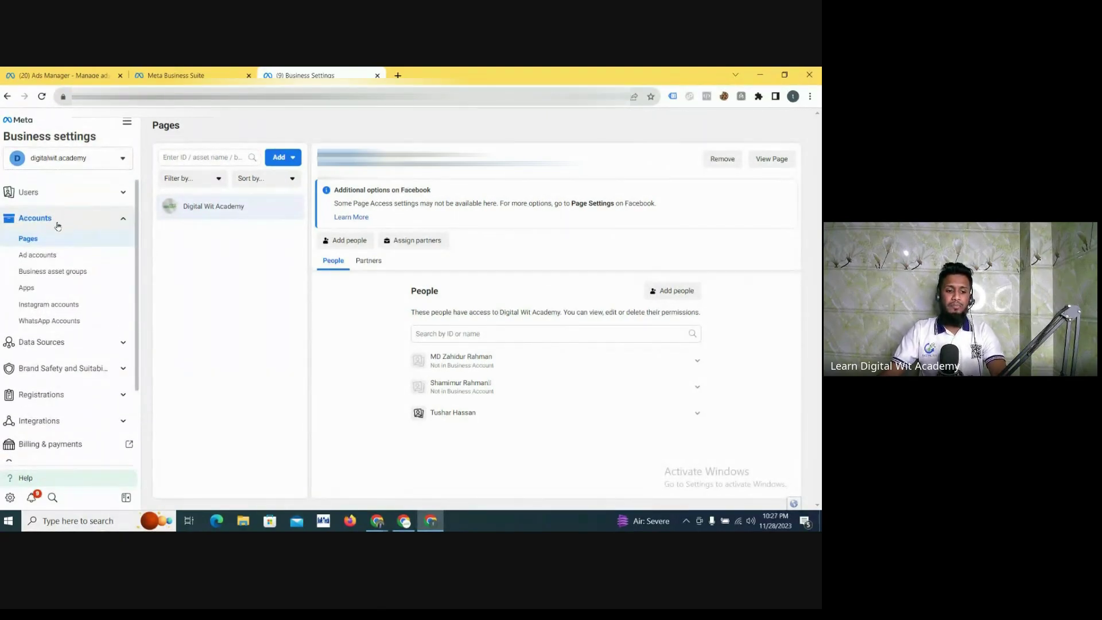
# Show the business's ad accounts in the Accounts section
pyautogui.click(119, 218)
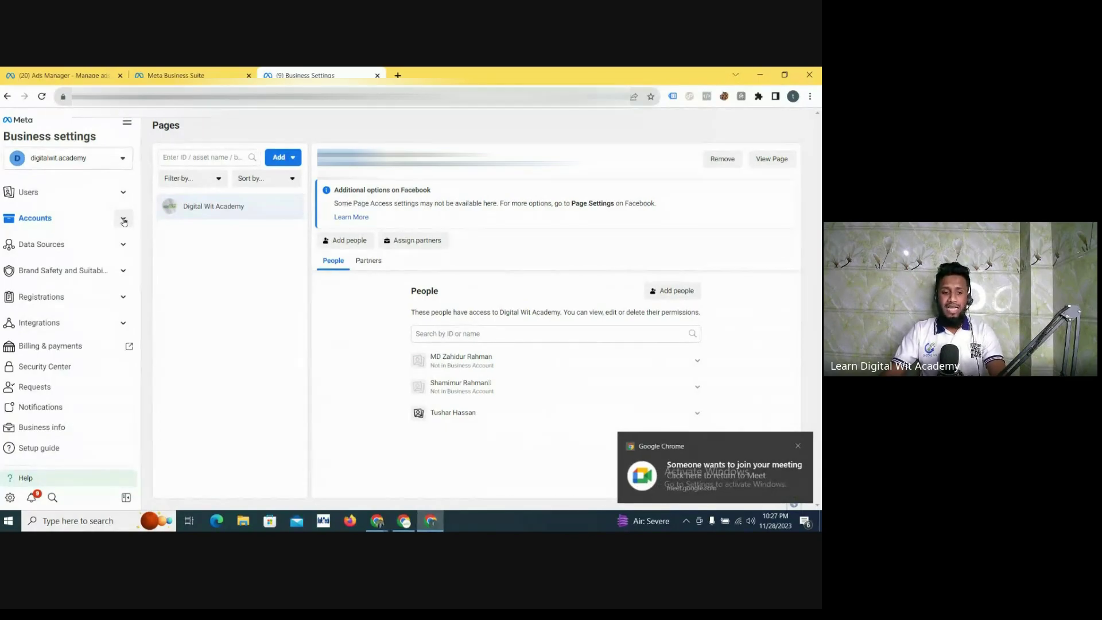
pyautogui.click(124, 221)
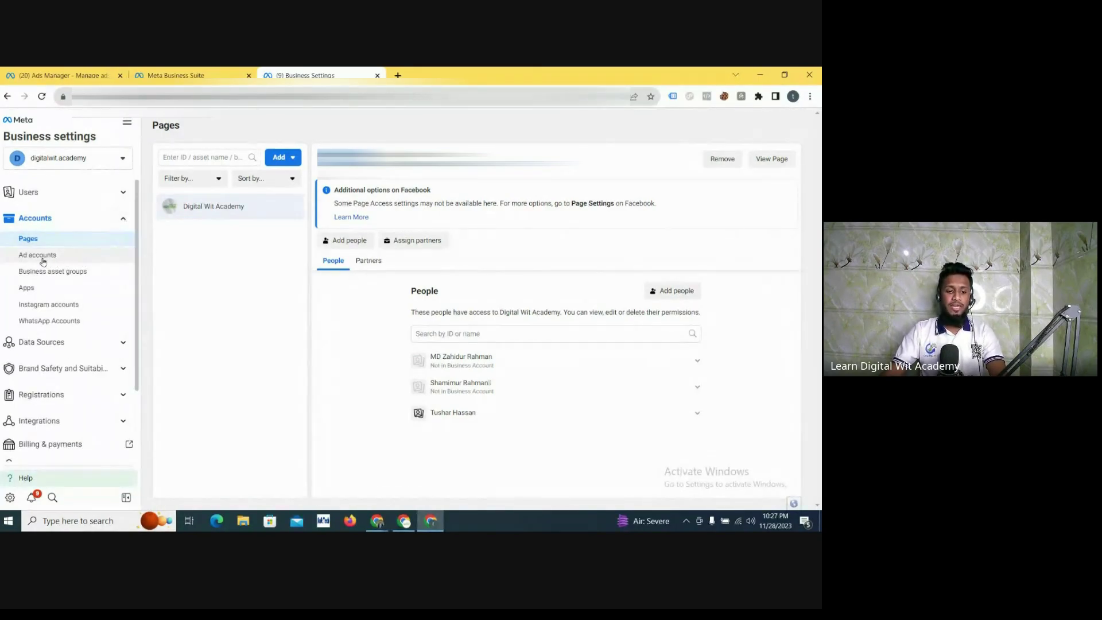
pyautogui.click(39, 258)
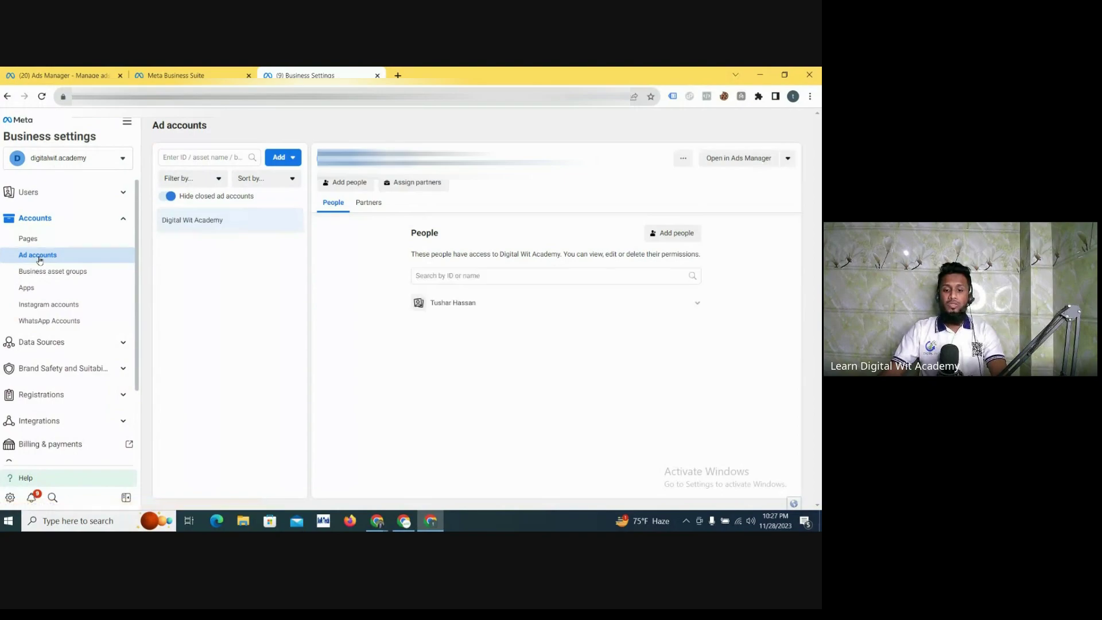
# View the form for creating a new ad account, and close it without creating one
pyautogui.click(285, 160)
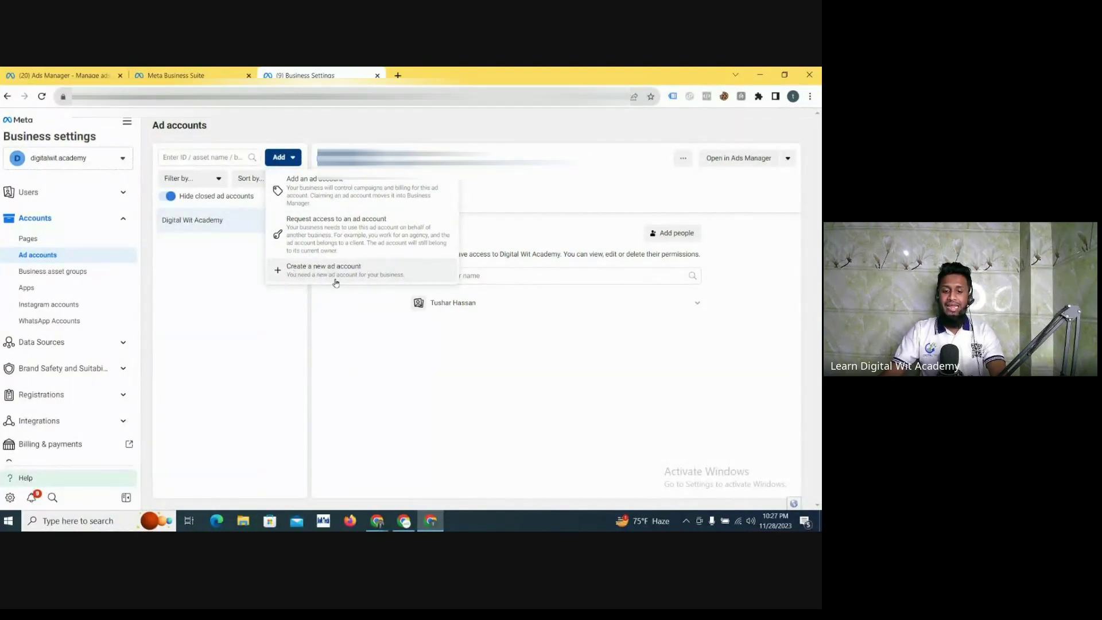
pyautogui.click(355, 271)
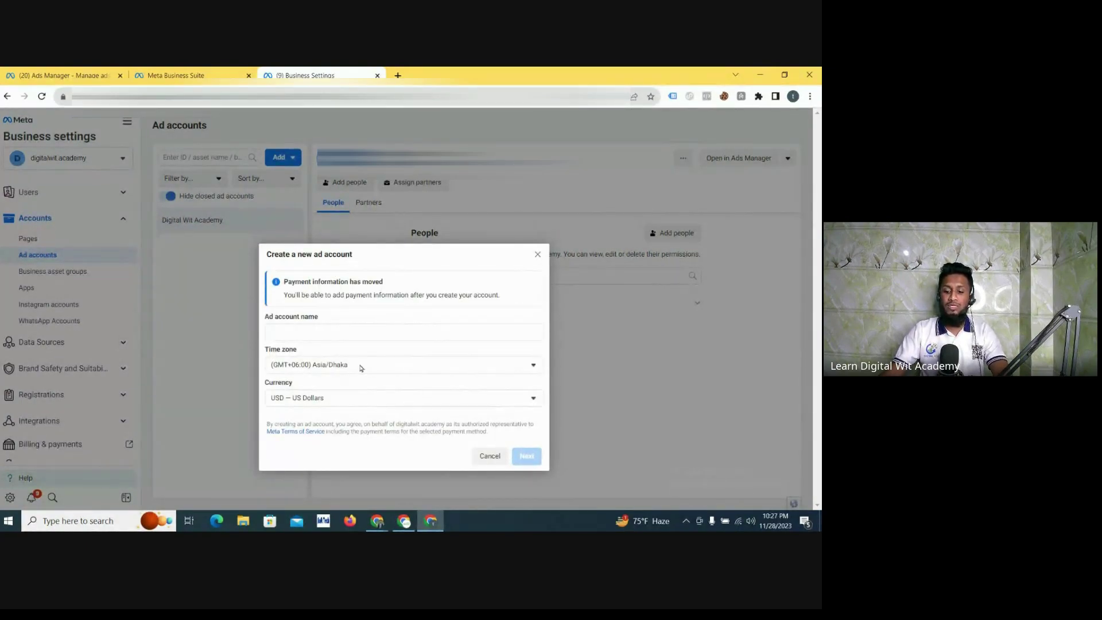
pyautogui.click(537, 256)
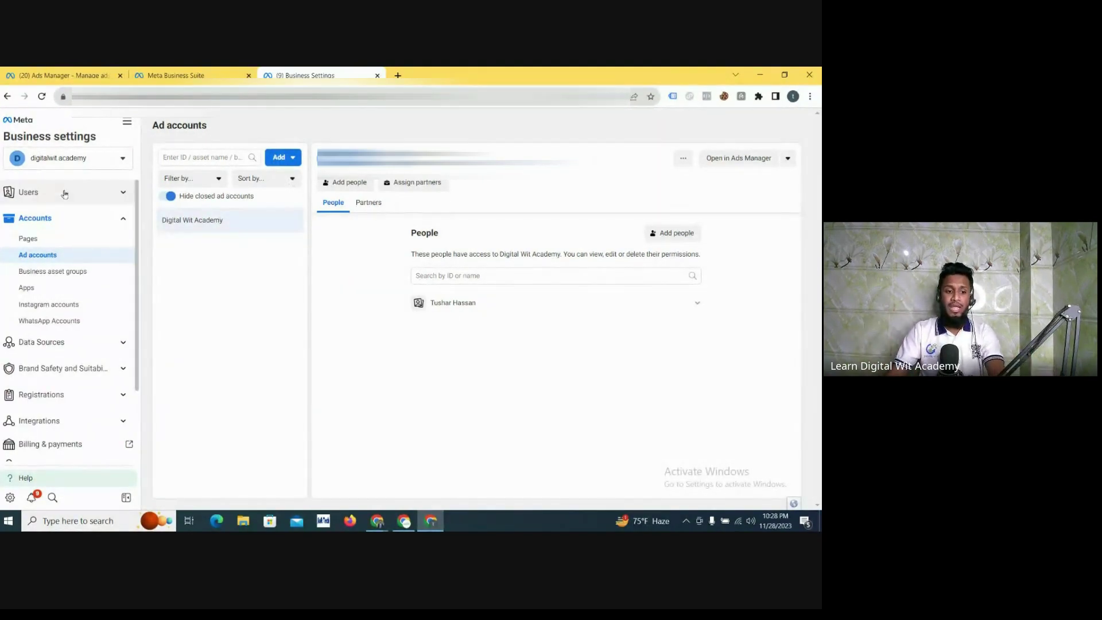
# View the Business info page and review the business details and the ad account creation limit
pyautogui.scroll(-2, 80, 298)
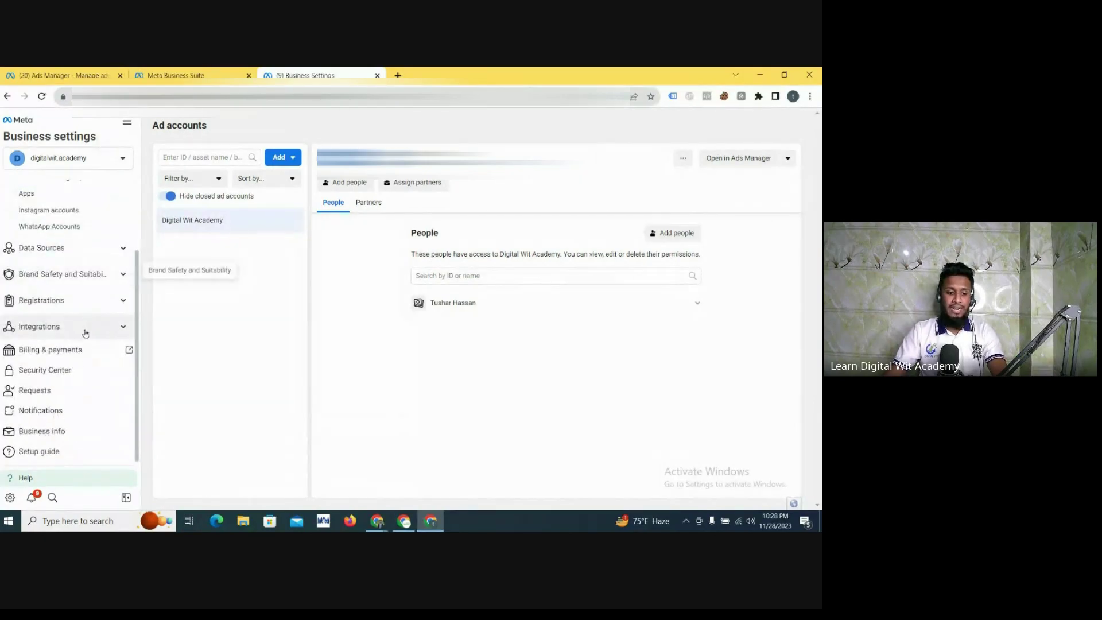
pyautogui.click(54, 431)
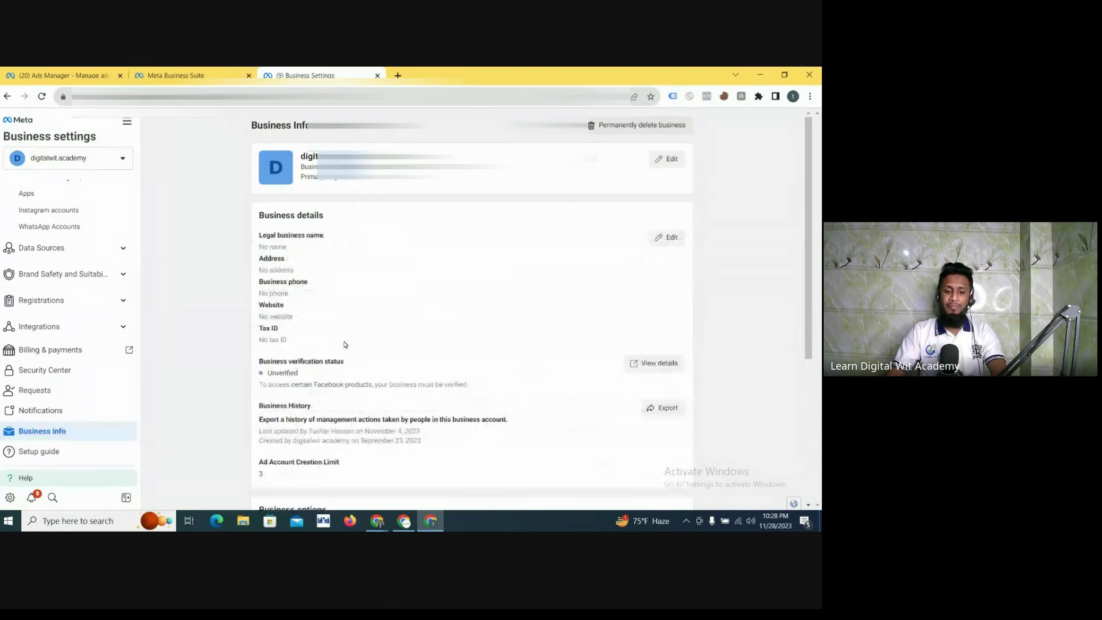
pyautogui.scroll(-3, 344, 340)
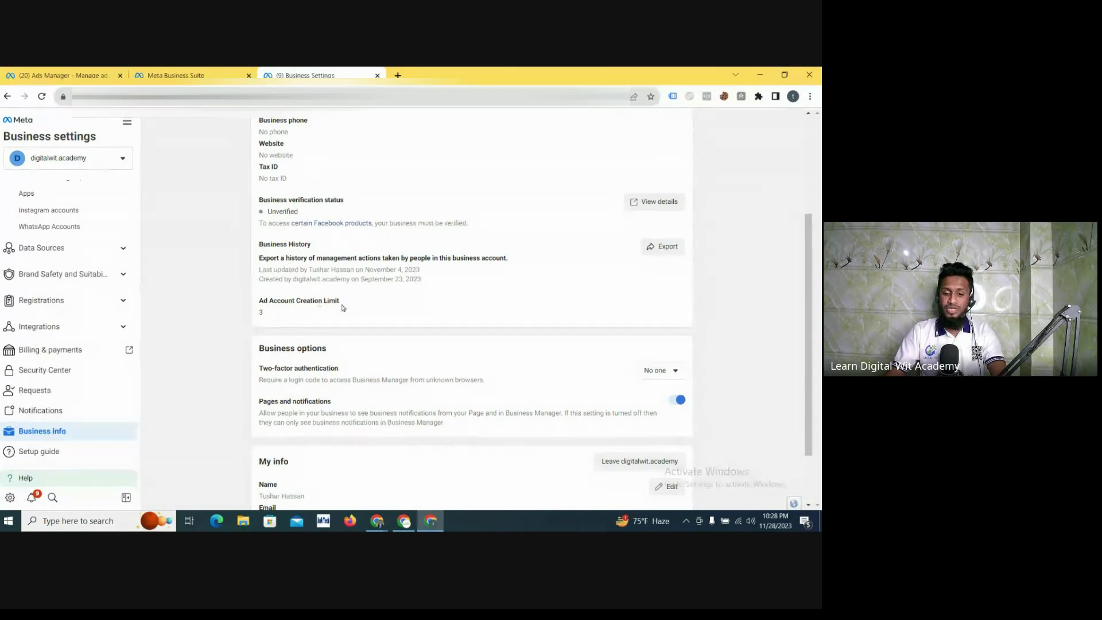
pyautogui.moveTo(306, 321); pyautogui.dragTo(241, 308)
pyautogui.click(242, 323)
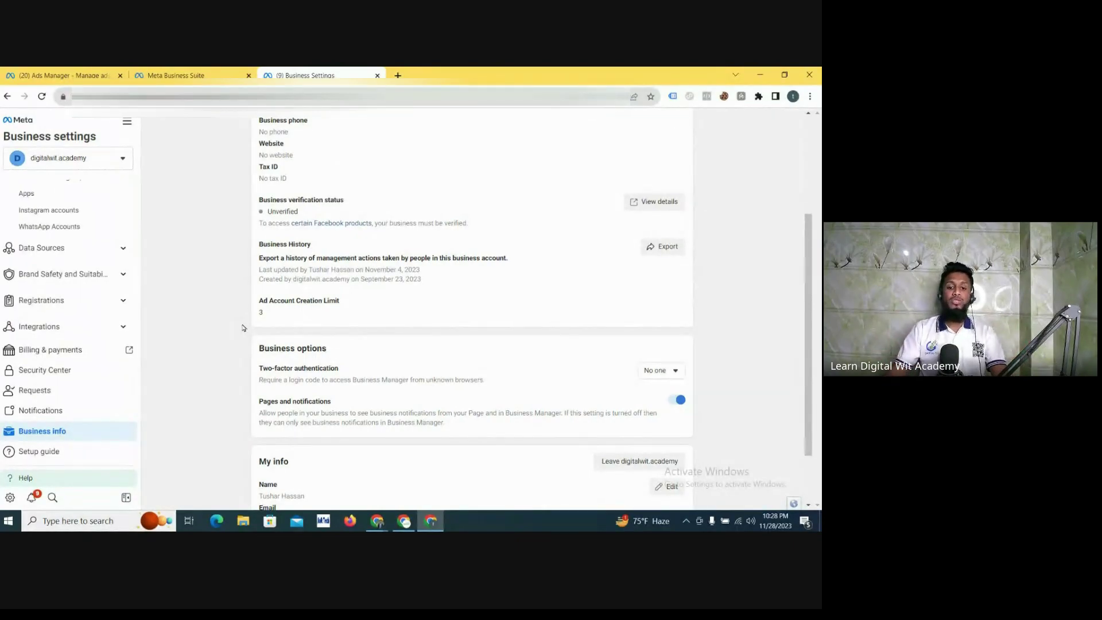
pyautogui.scroll(3, 242, 328)
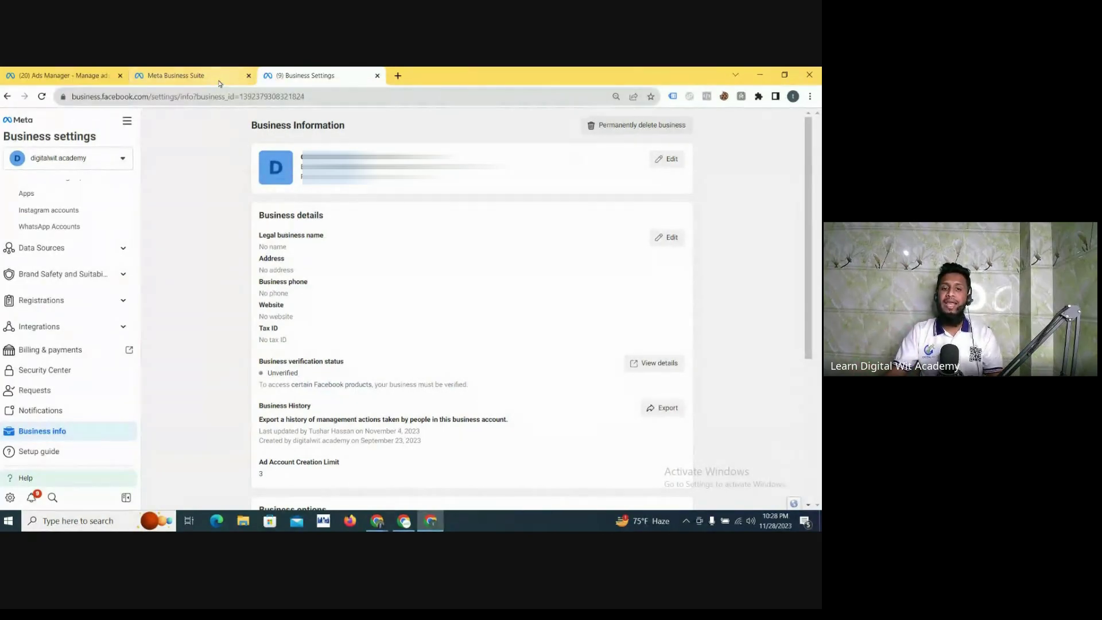
# Compare the All tools overview in Meta Business Suite with the Business settings page, ending on Business settings
pyautogui.moveTo(220, 80)
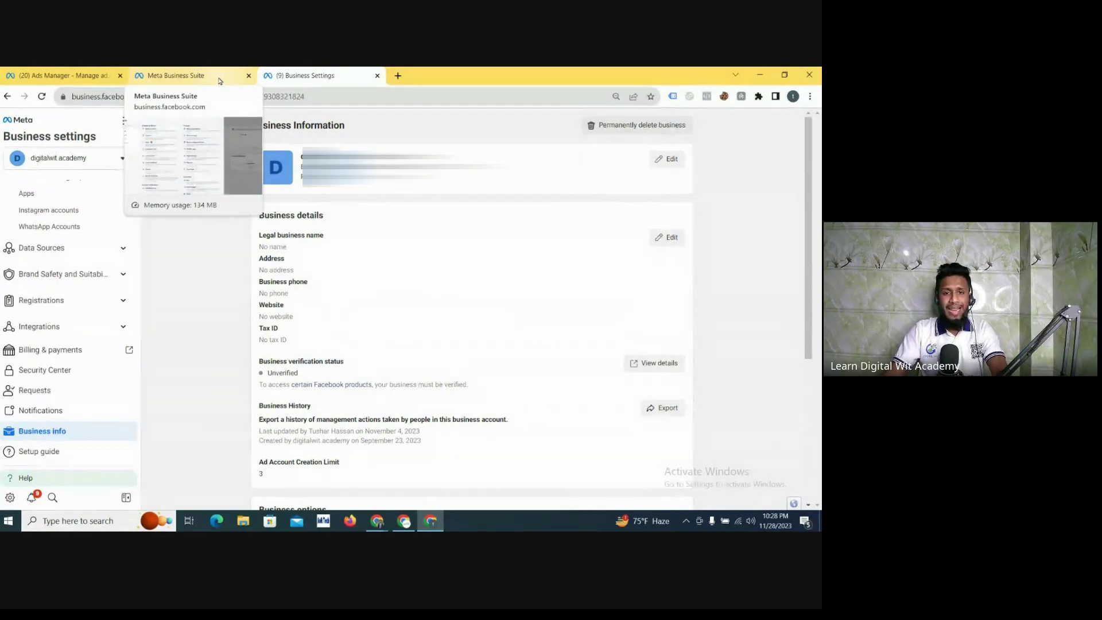
pyautogui.click(220, 81)
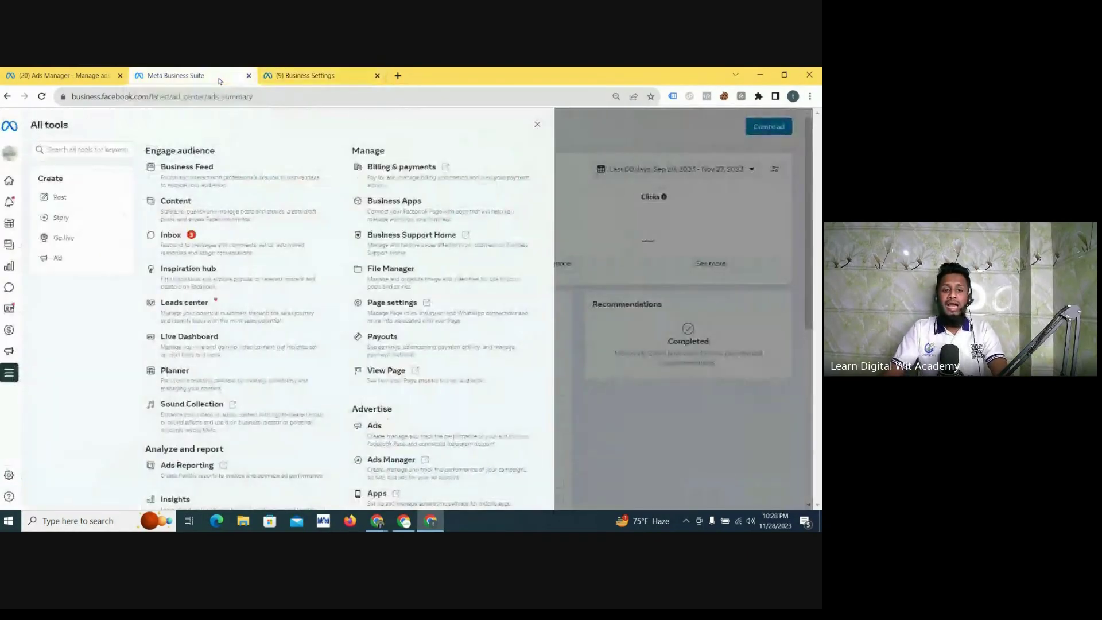
pyautogui.moveTo(293, 79)
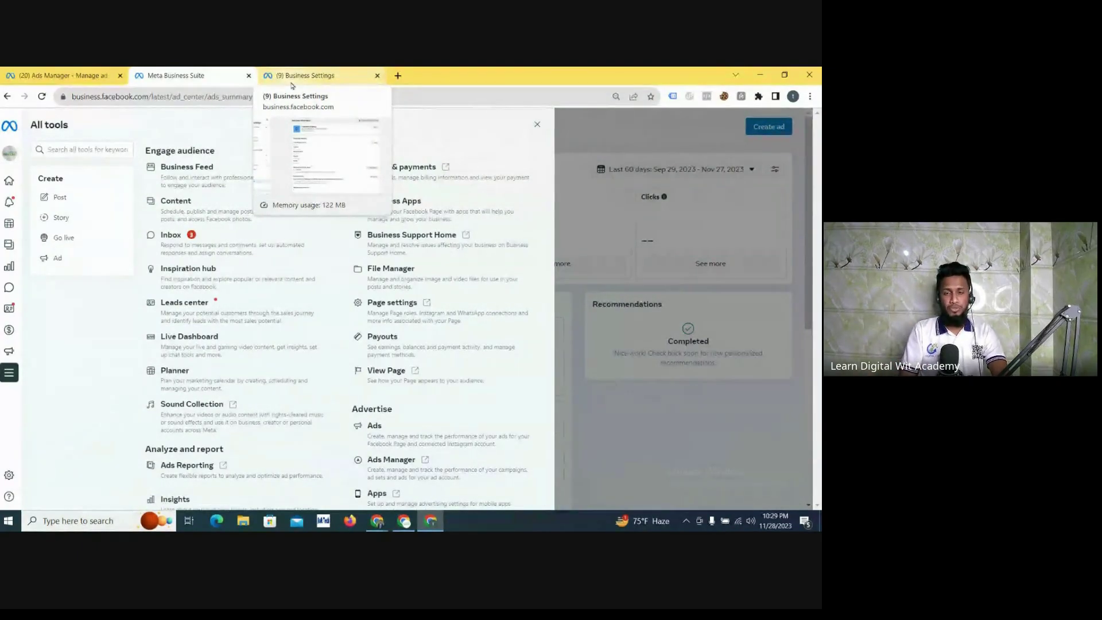
pyautogui.click(293, 77)
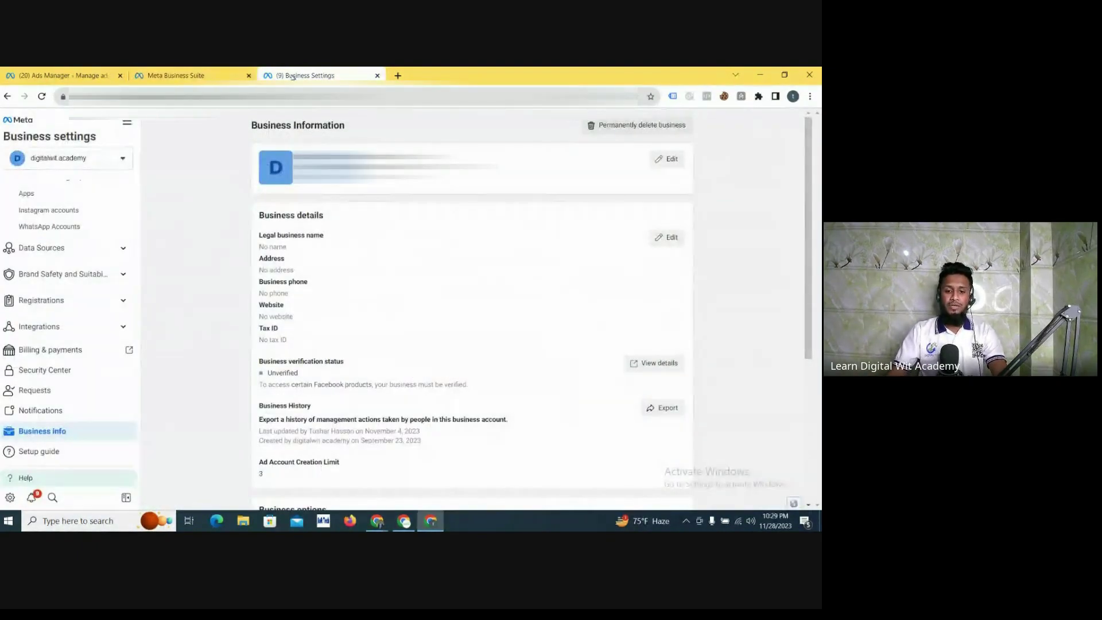
pyautogui.click(195, 75)
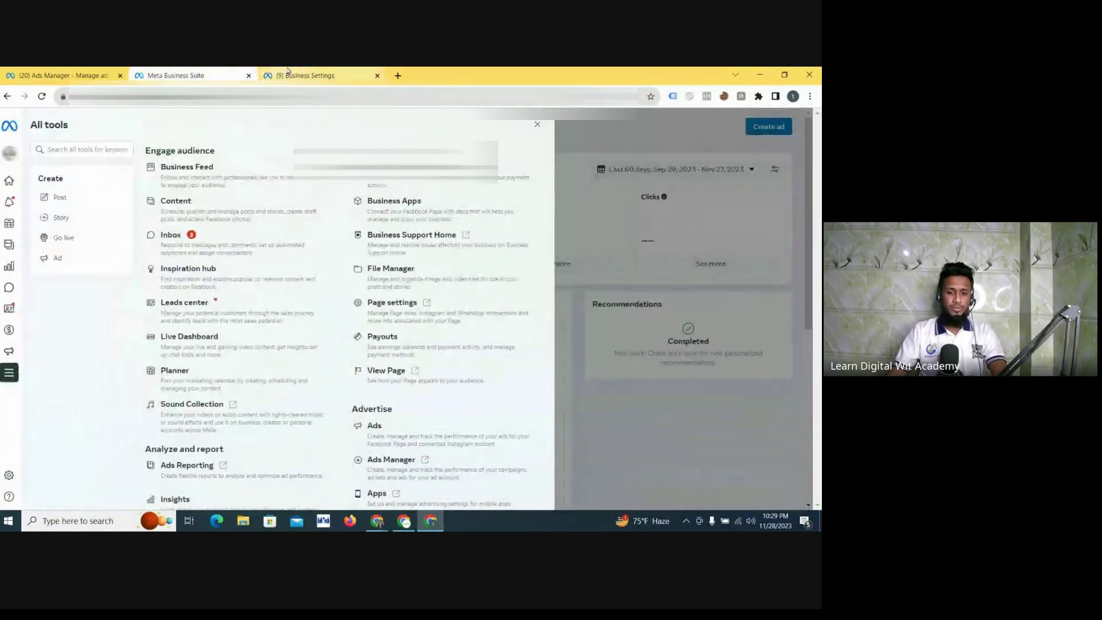
pyautogui.click(308, 71)
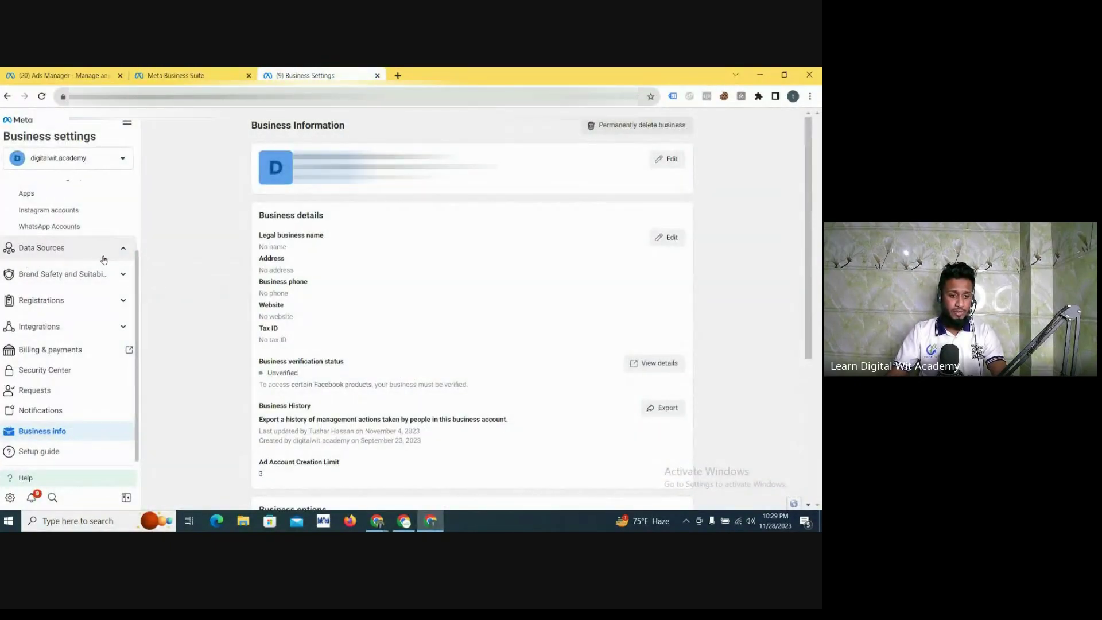
# Expand and collapse the Data Sources, Brand Safety and Suitability, and Integrations sections to see the entries they contain
pyautogui.click(76, 259)
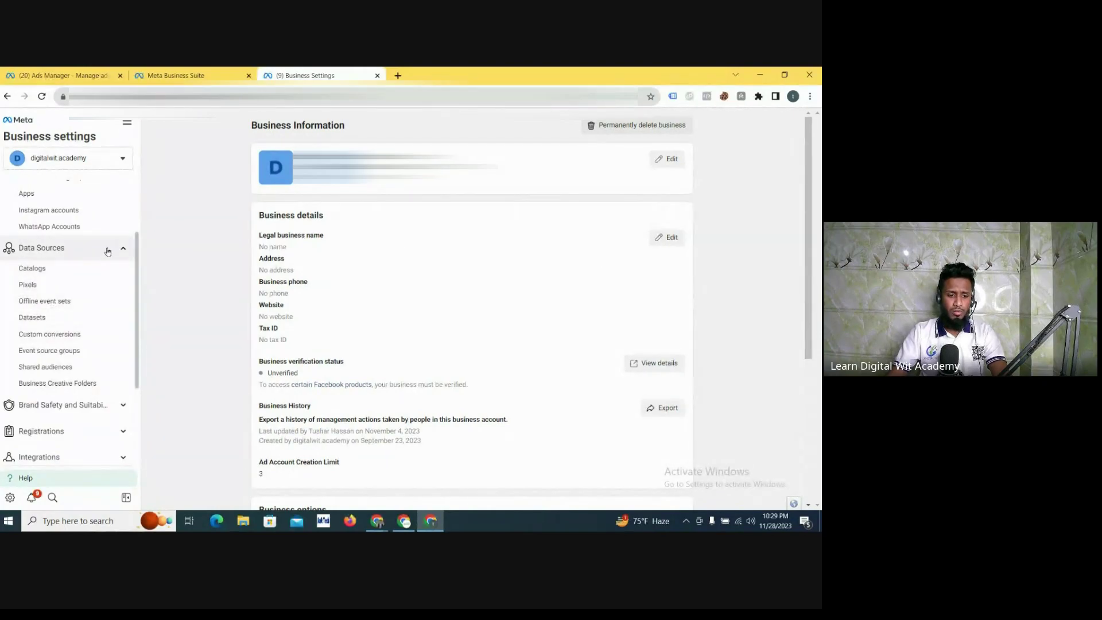
pyautogui.click(105, 252)
pyautogui.click(101, 275)
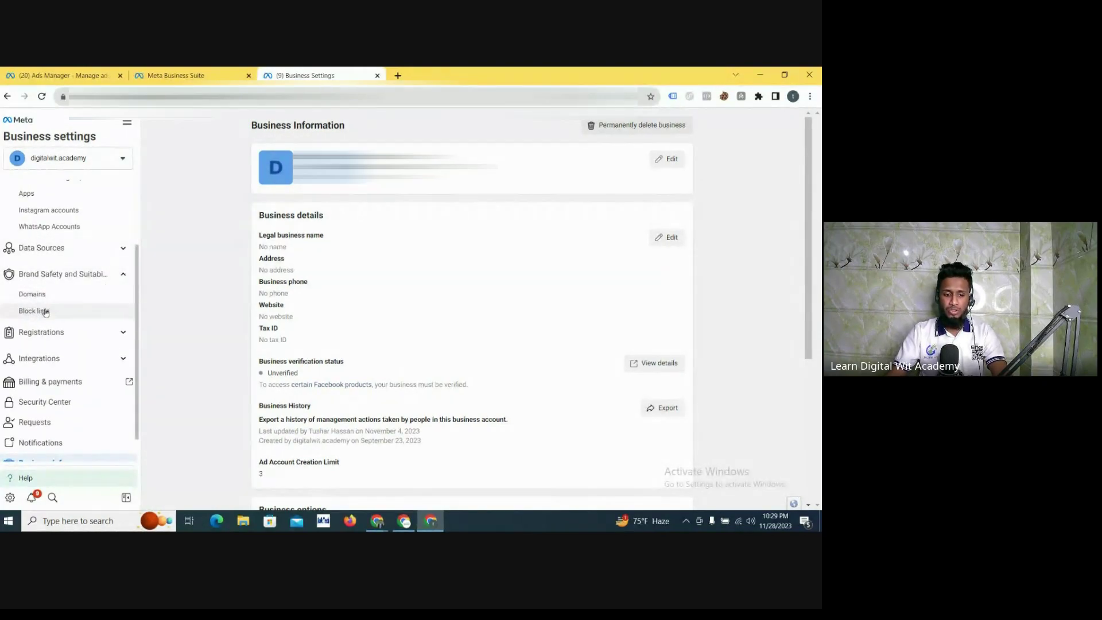
pyautogui.click(107, 278)
pyautogui.click(115, 325)
pyautogui.scroll(-1, 116, 326)
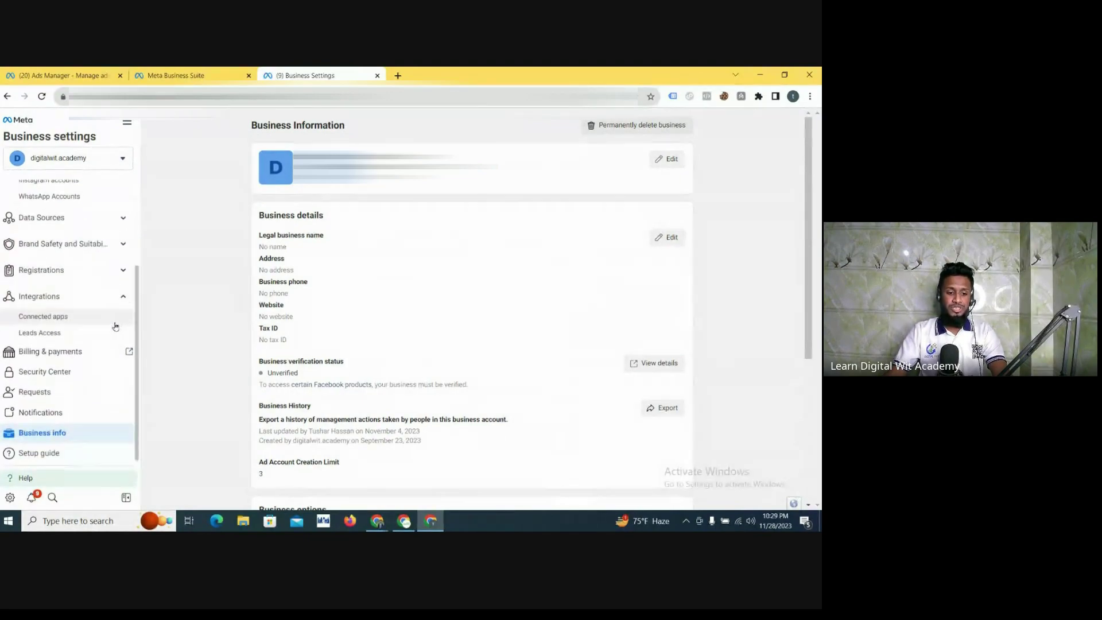
pyautogui.click(120, 295)
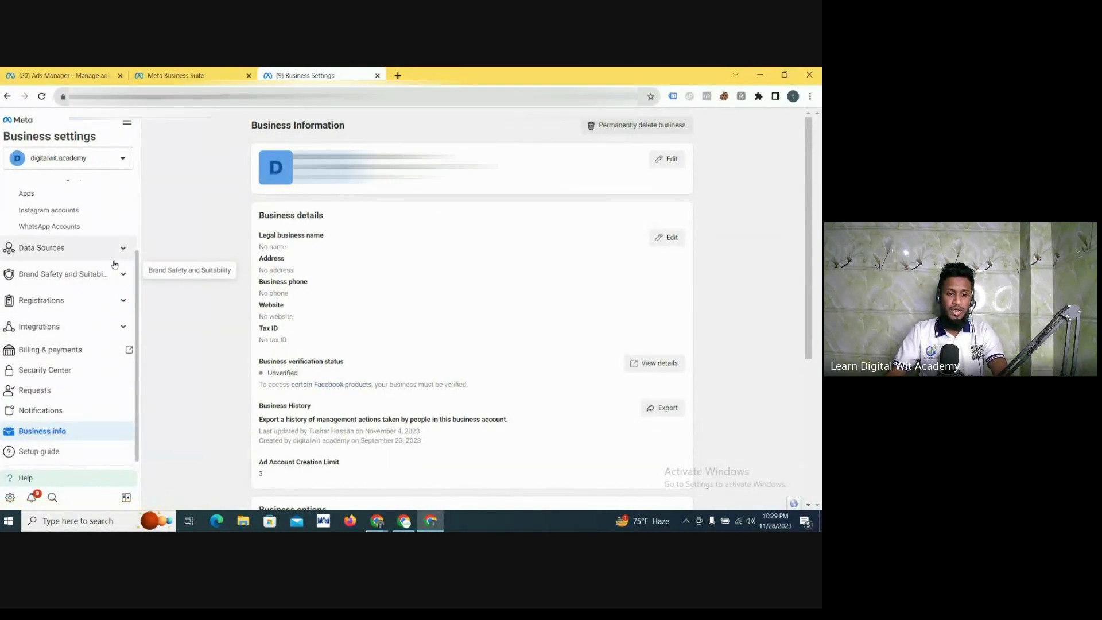
# Expand Data Sources again to review its entries and the categories below it, and collapse the Accounts section
pyautogui.scroll(1, 114, 264)
pyautogui.click(123, 299)
pyautogui.scroll(-2, 117, 322)
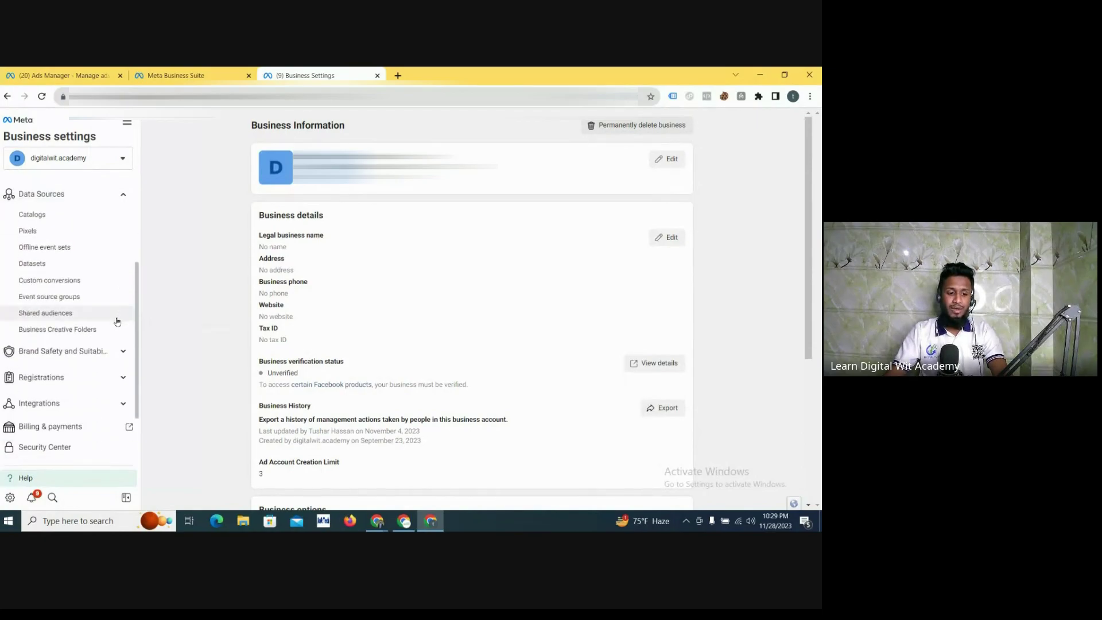
pyautogui.scroll(-1, 117, 322)
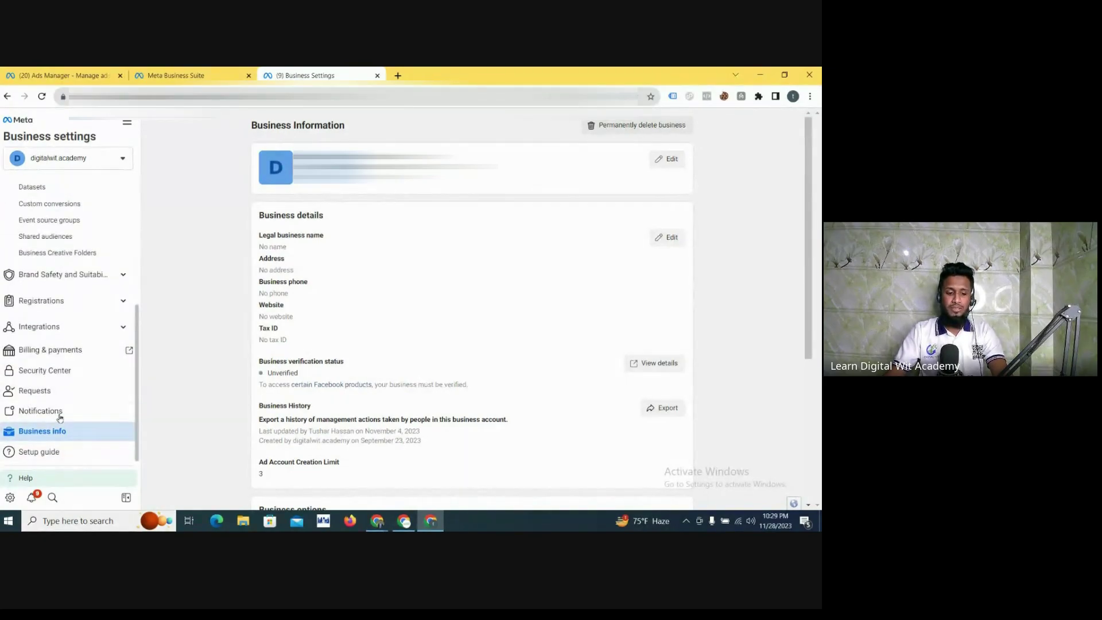
pyautogui.scroll(2, 78, 370)
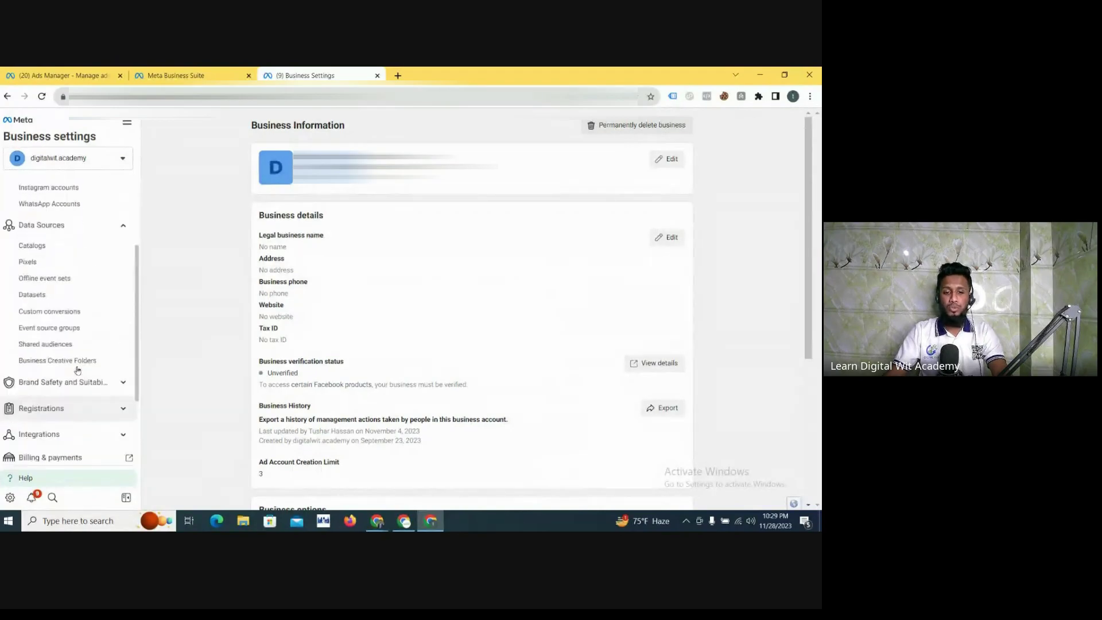
pyautogui.scroll(2, 77, 371)
pyautogui.click(118, 220)
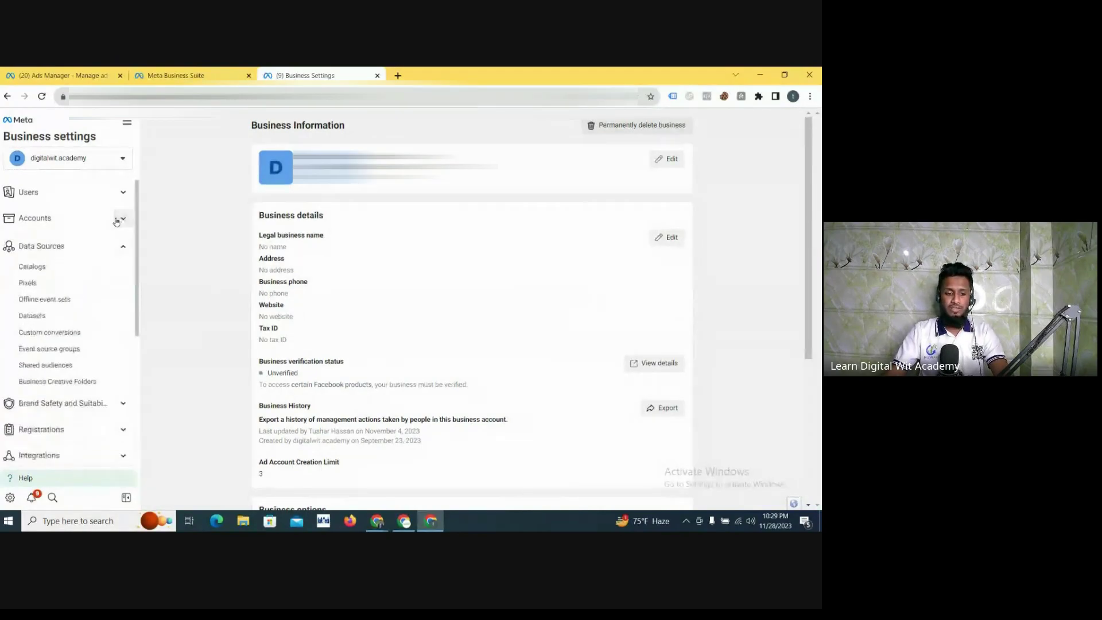
# Go back to Ads Manager and look across the full width of the campaigns table
pyautogui.click(175, 75)
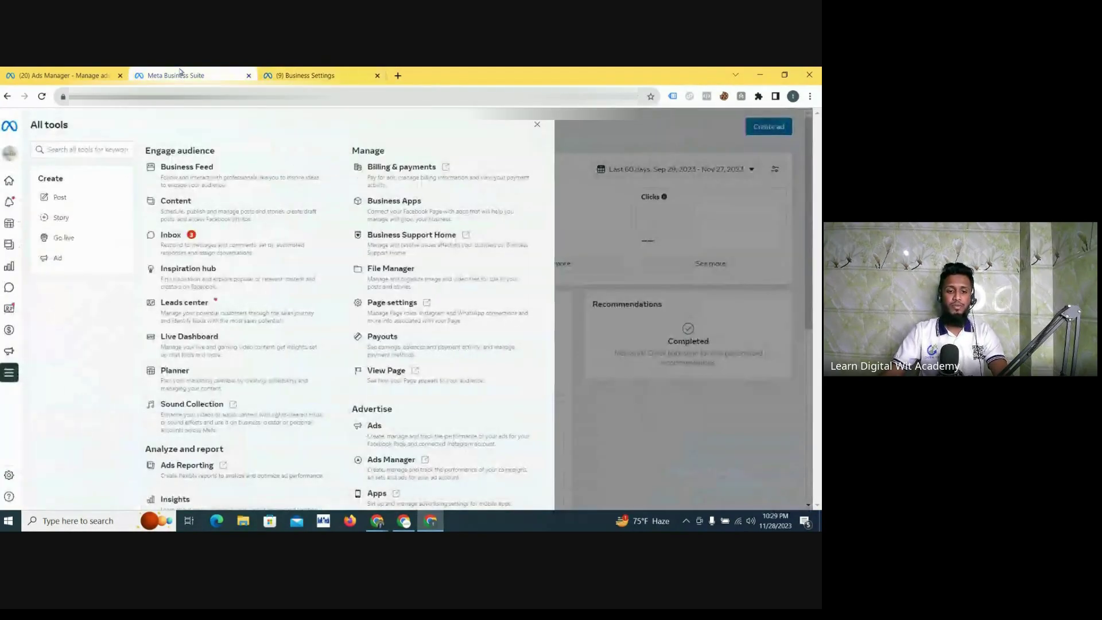
pyautogui.click(90, 73)
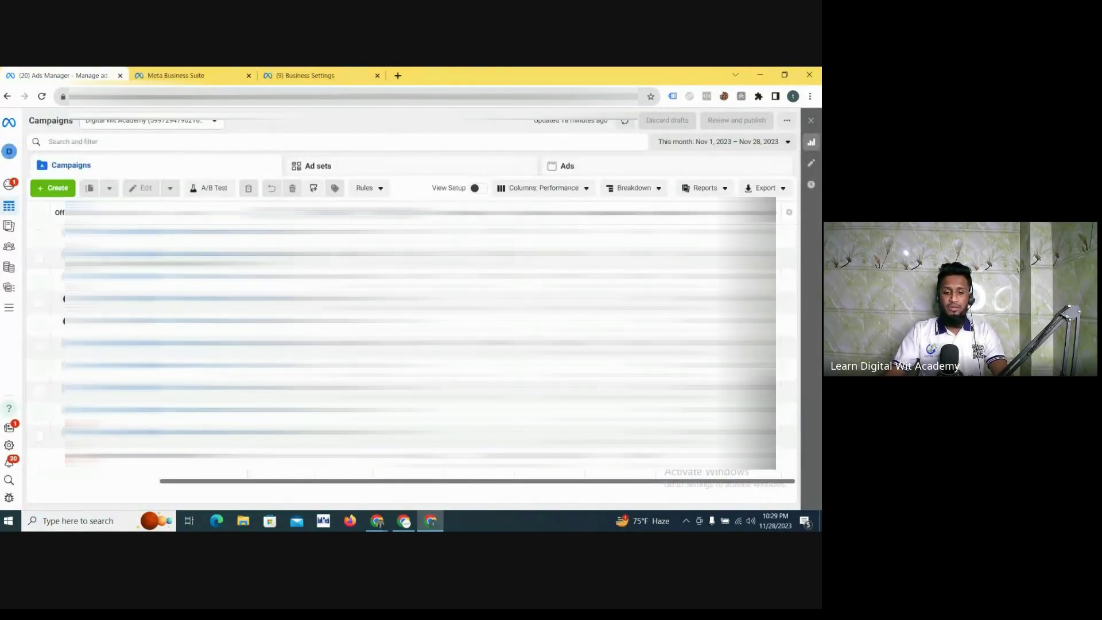
pyautogui.moveTo(406, 486); pyautogui.dragTo(194, 493)
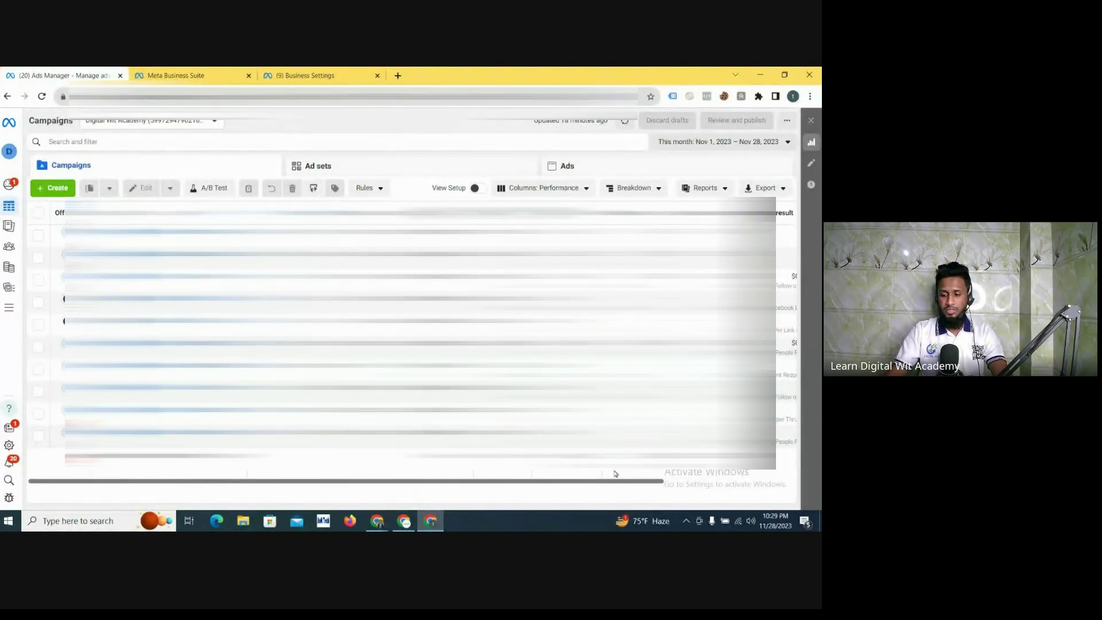
pyautogui.moveTo(591, 482); pyautogui.dragTo(778, 470)
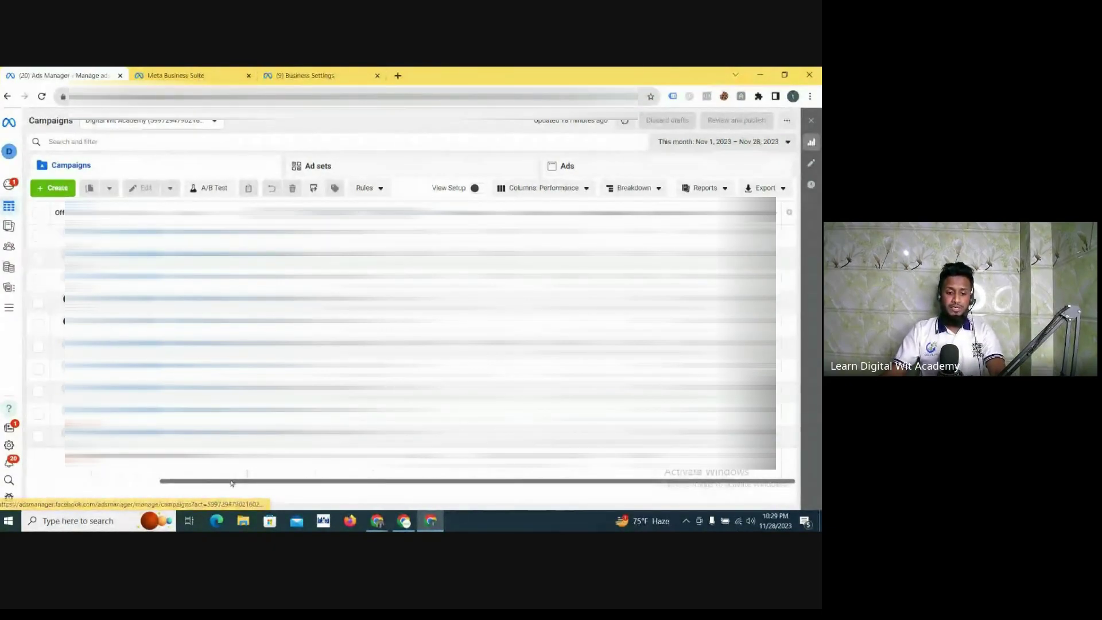
pyautogui.moveTo(232, 483); pyautogui.dragTo(100, 484)
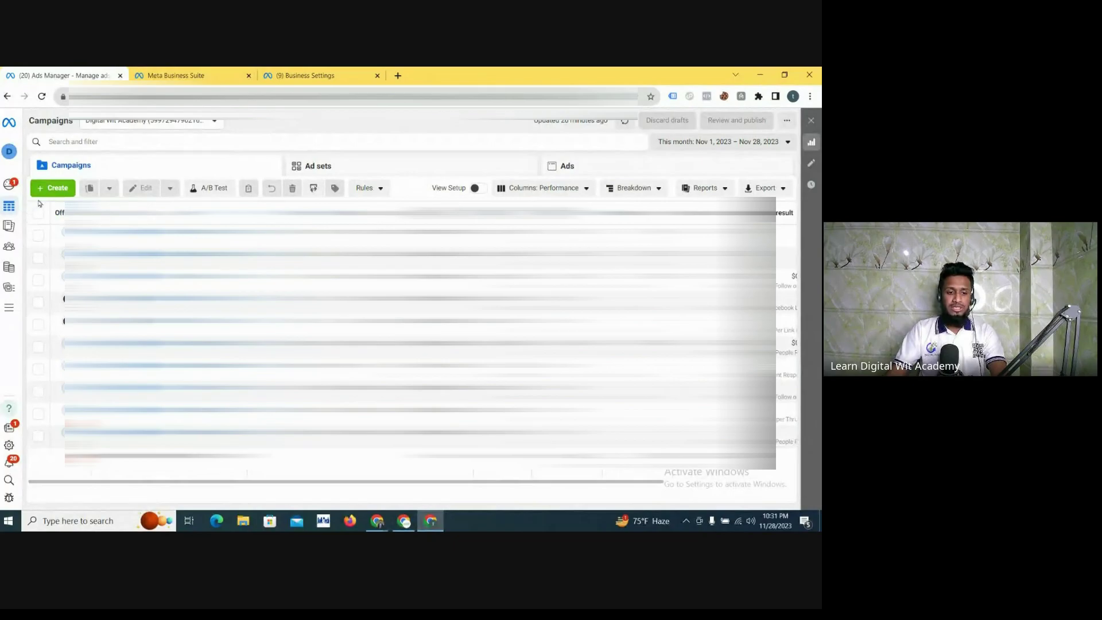
# Start creating a new campaign and examine the descriptions of the available objectives, such as App promotion, Awareness and Leads
pyautogui.click(56, 190)
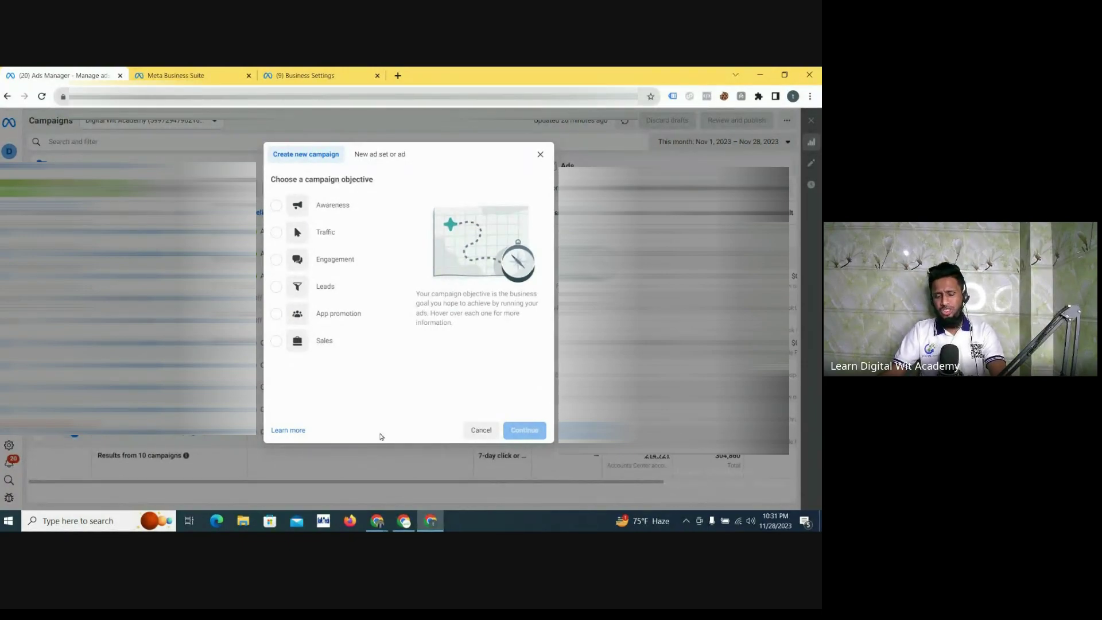
pyautogui.moveTo(385, 306)
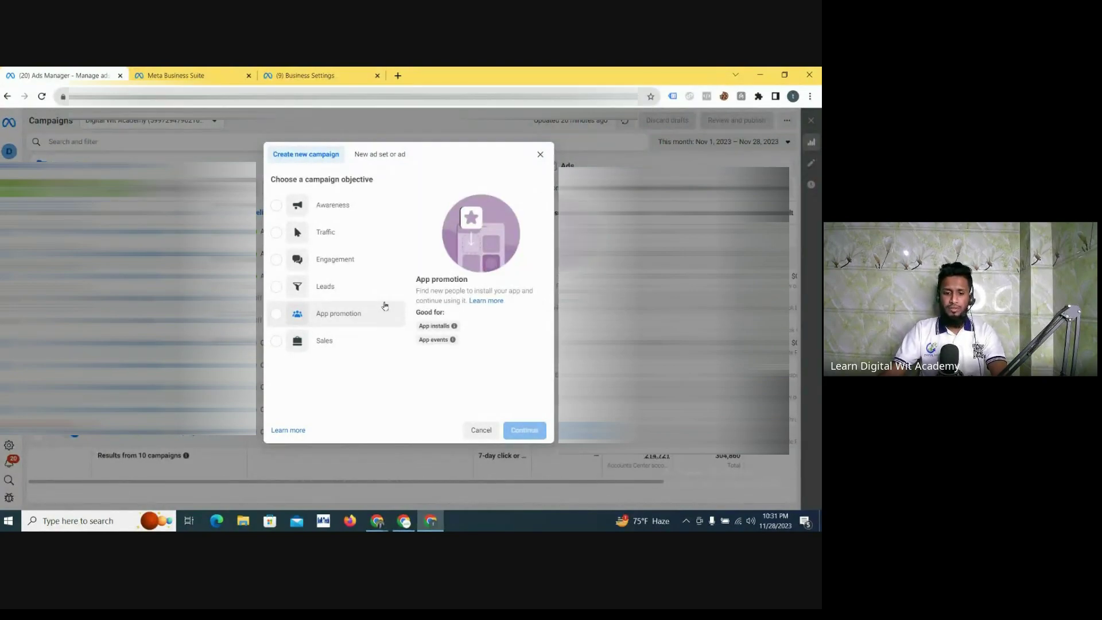
pyautogui.moveTo(322, 208)
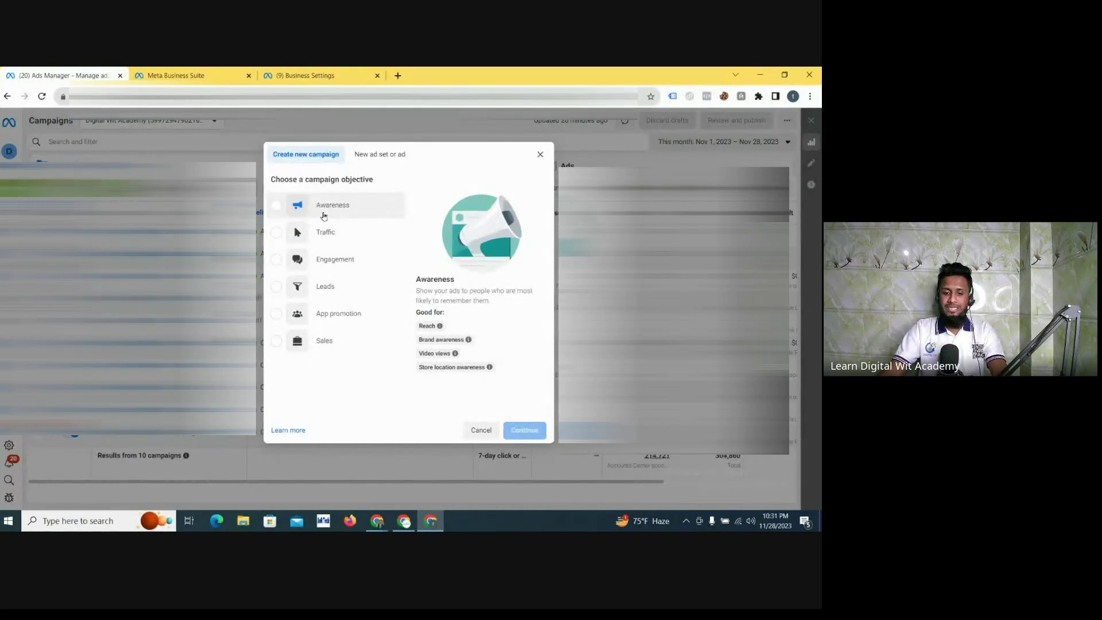
pyautogui.moveTo(334, 289)
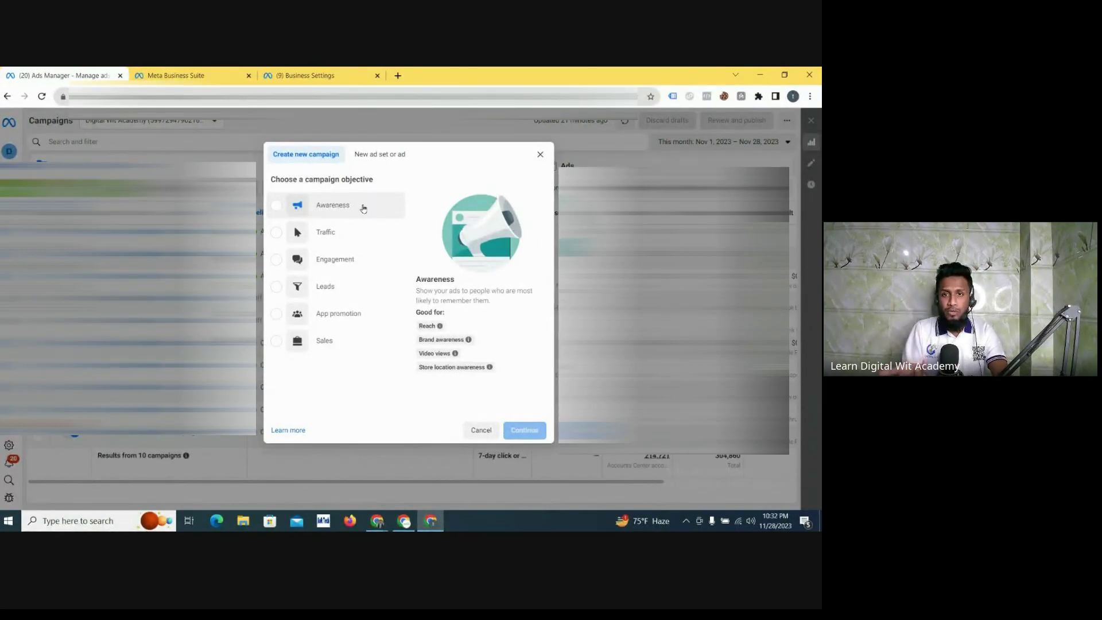
# Switch to the Google Meet call, dismiss the infinity mirror warning and open the presentation controls, ending on the campaign objectives in Ads Manager
pyautogui.click(404, 521)
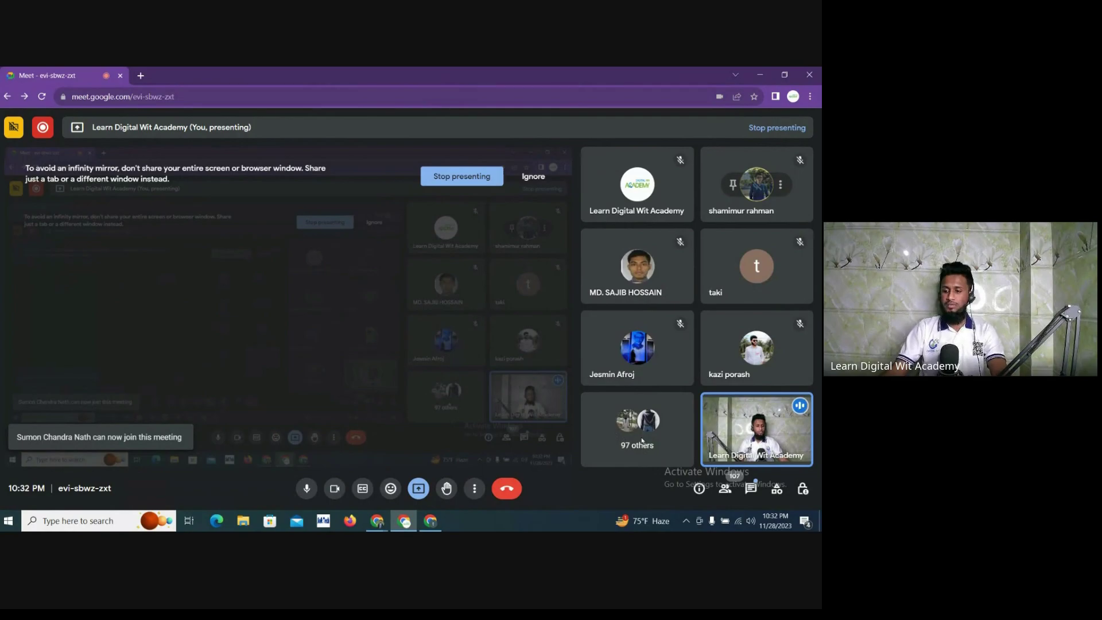
pyautogui.click(533, 176)
pyautogui.click(419, 489)
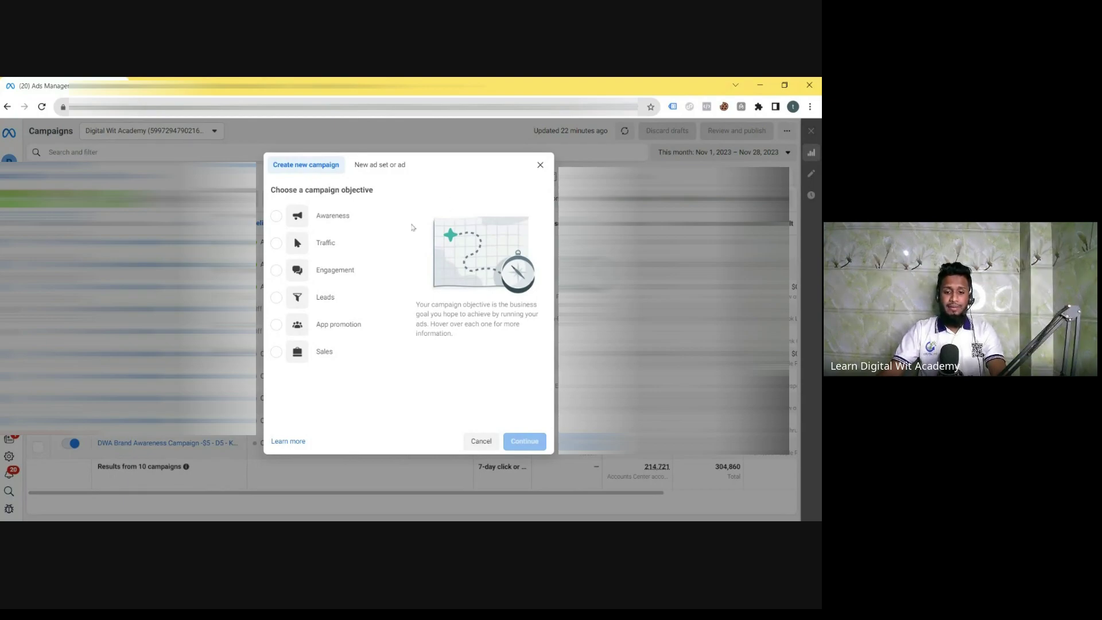
pyautogui.moveTo(332, 217)
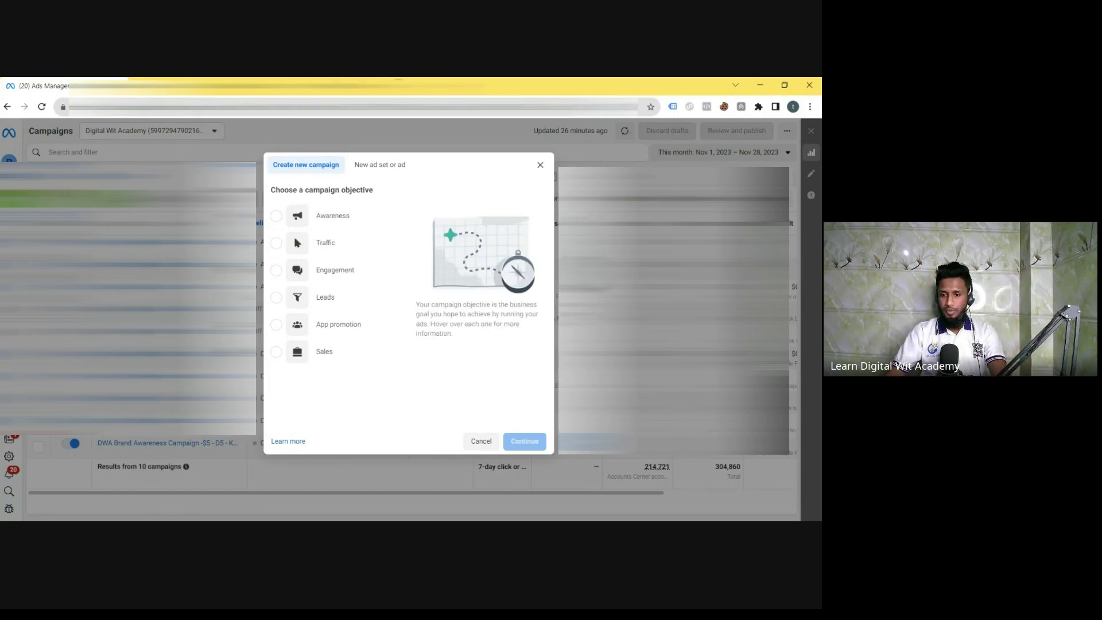
# Open a new browser tab ready for a web search
pyautogui.click(398, 86)
pyautogui.click(399, 105)
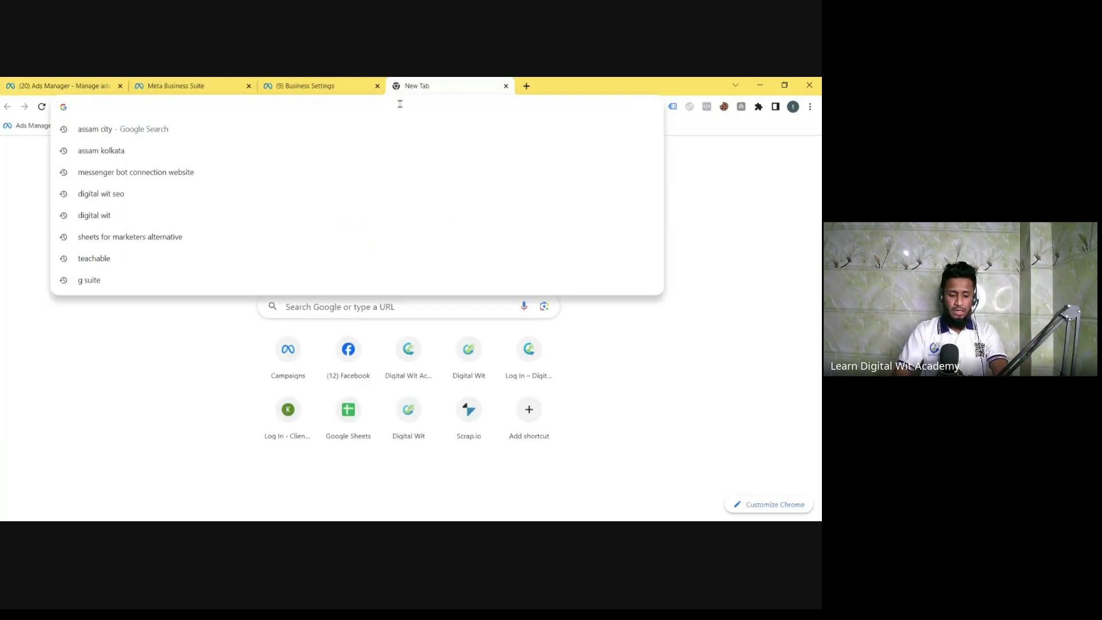
pyautogui.write('email')
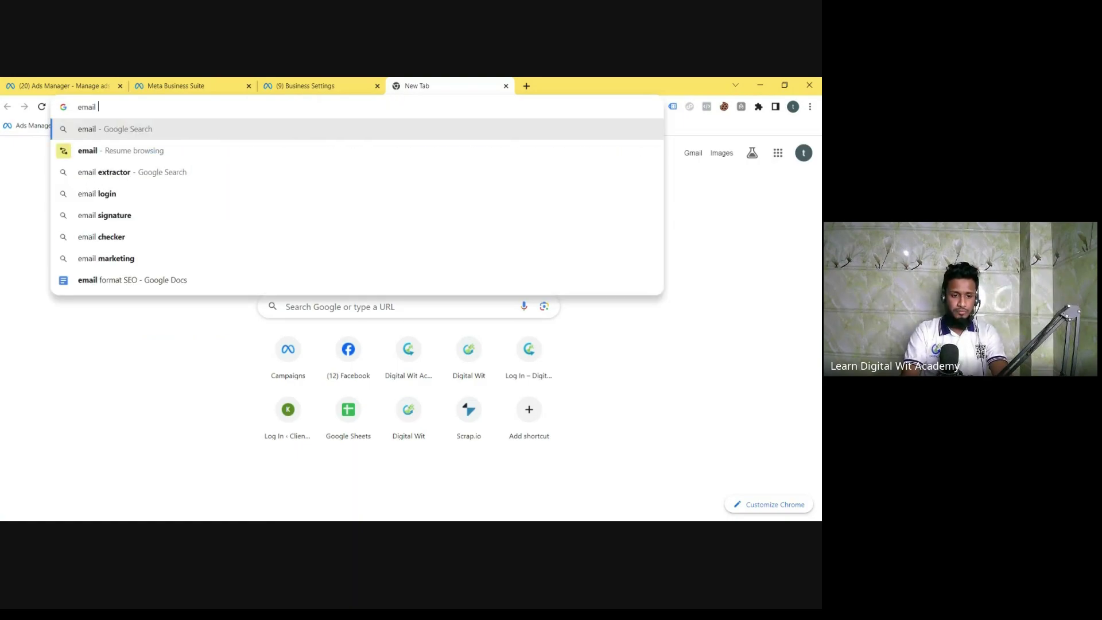
pyautogui.press('BackSpace')
pyautogui.press('BackSpace')
pyautogui.press('BackSpace')
pyautogui.press('BackSpace')
pyautogui.press('BackSpace')
pyautogui.press('BackSpace')
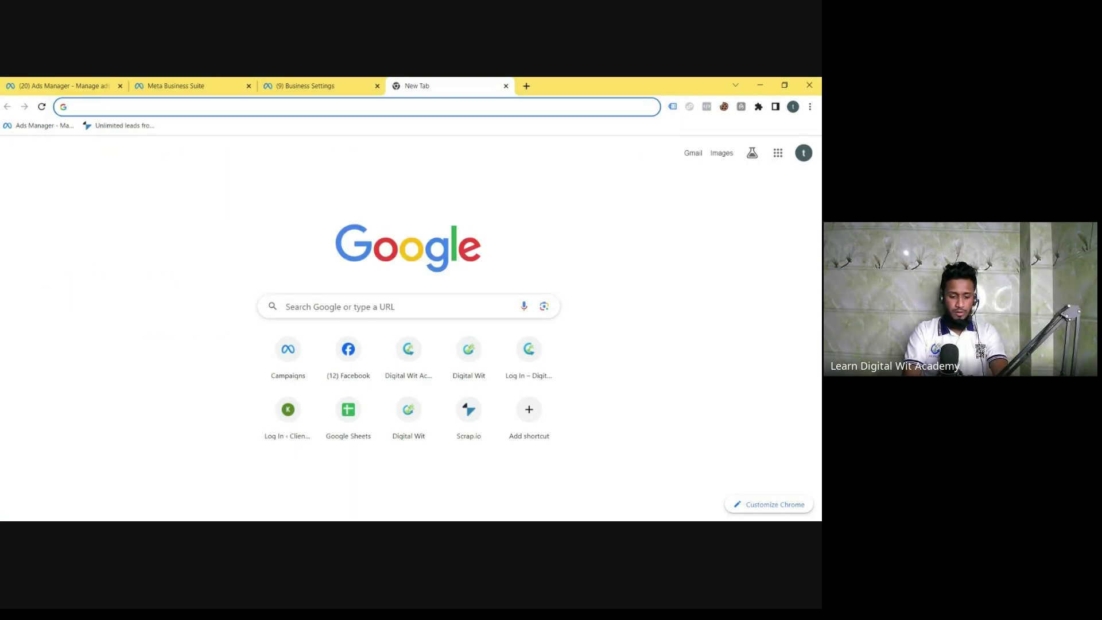
# Search Google for sendmails.io and skim the results
pyautogui.write('sendmail')
pyautogui.press('Down')
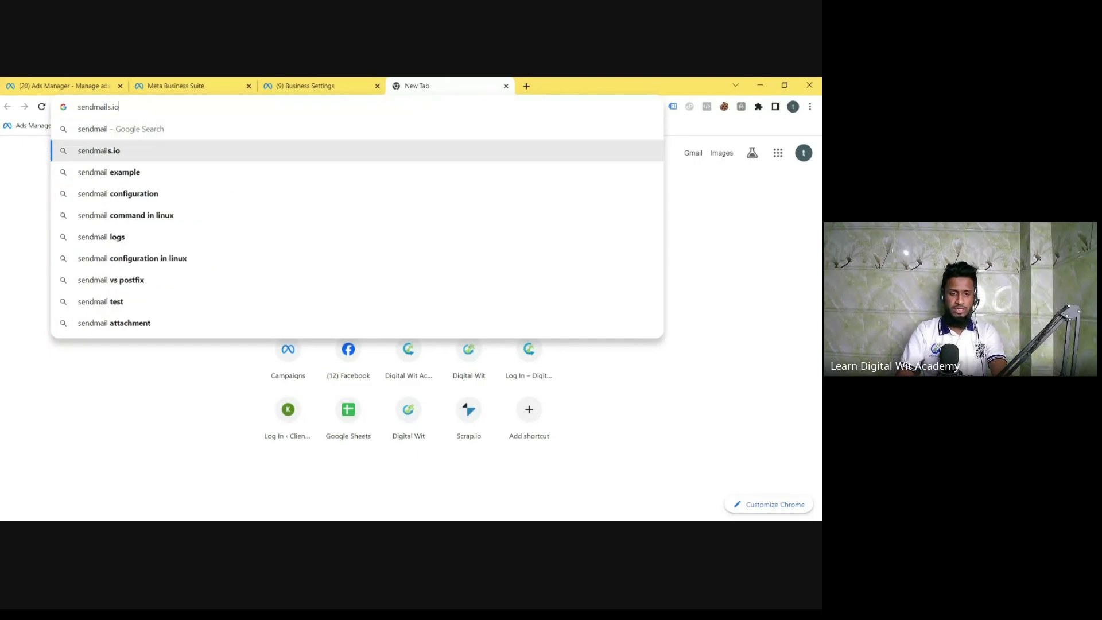
pyautogui.press('Return')
pyautogui.scroll(-5, 244, 264)
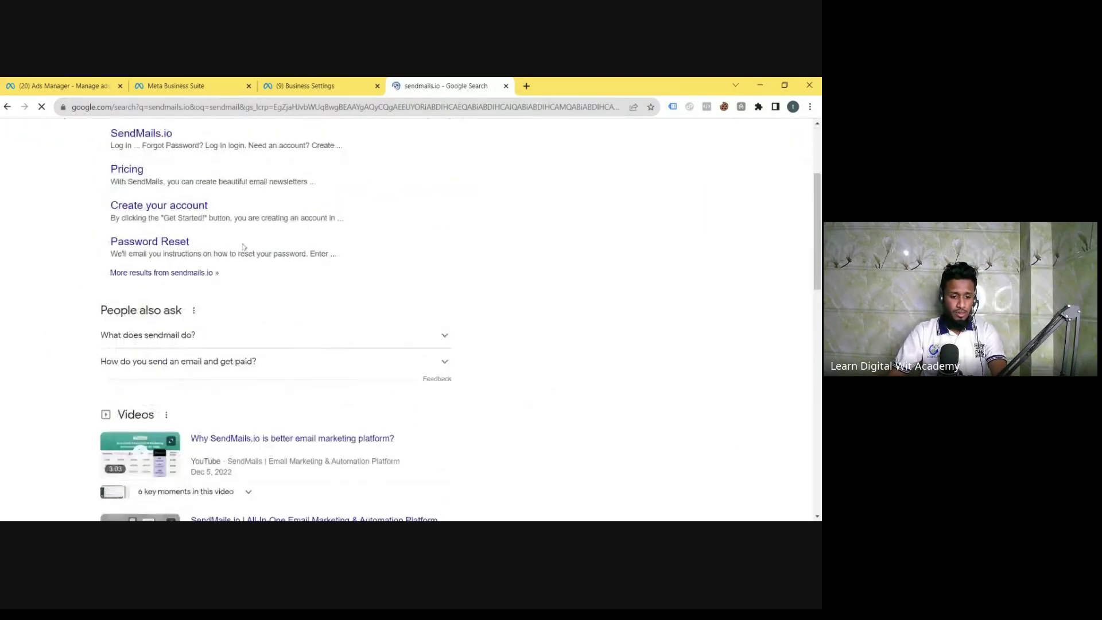
pyautogui.scroll(4, 247, 287)
pyautogui.scroll(2, 247, 287)
# Copy sendmails.io from the search query and open the website directly at that address
pyautogui.doubleClick(143, 145)
pyautogui.tripleClick(142, 146)
pyautogui.hotkey('ctrl', 'c')
pyautogui.press('BackSpace')
pyautogui.click(175, 106)
pyautogui.hotkey('ctrl', 'v')
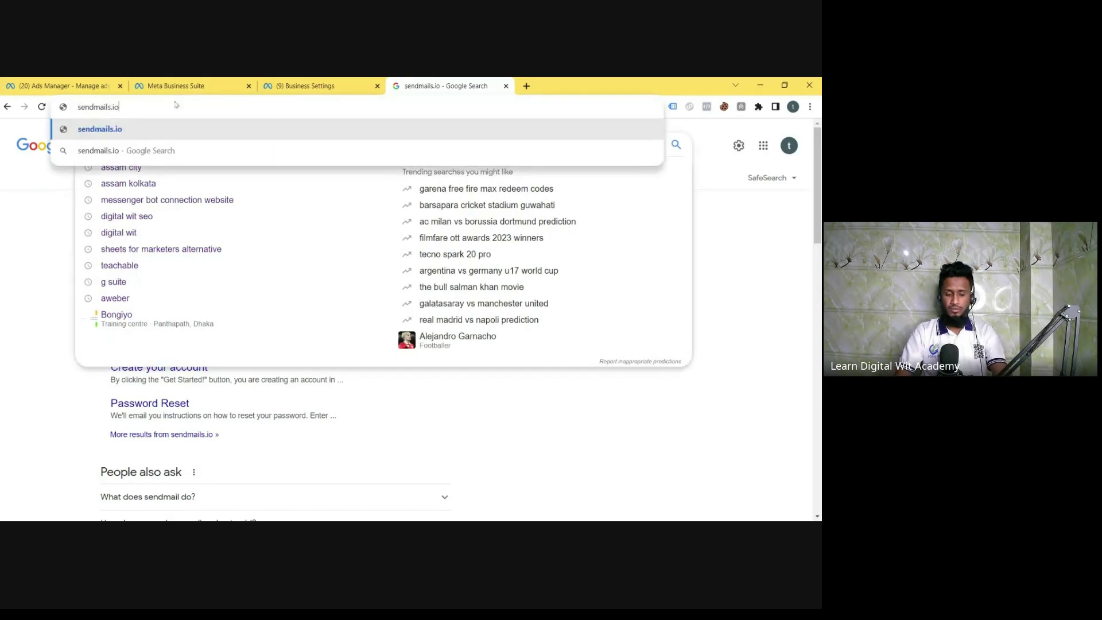
pyautogui.press('Return')
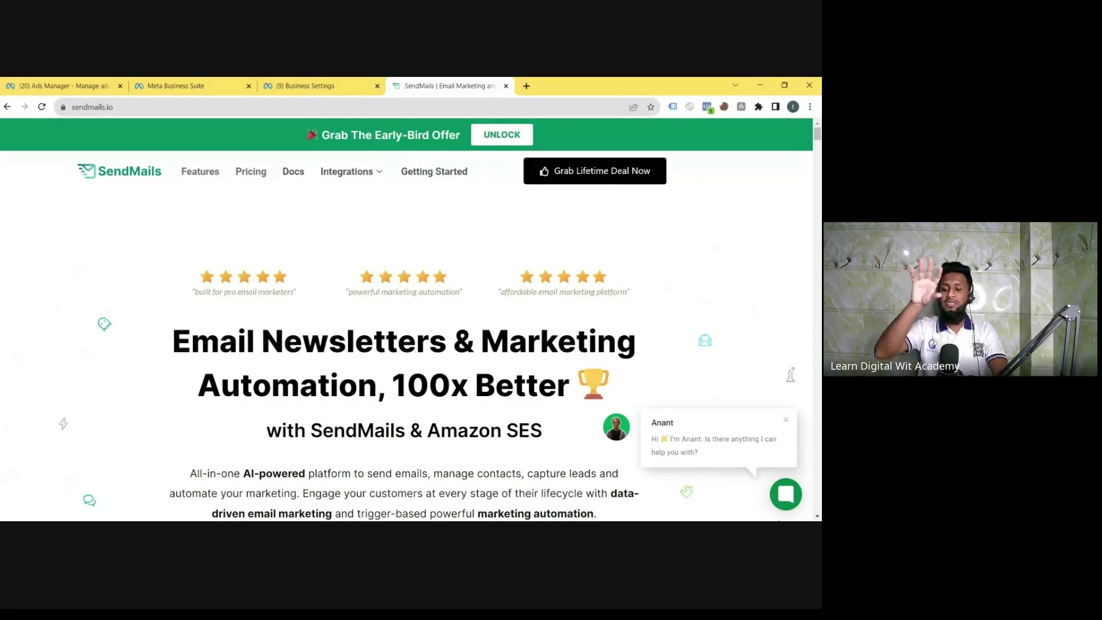
# Look through the SendMails homepage, dismissing the Early-Bird Discount offer popup
pyautogui.scroll(-1, 607, 283)
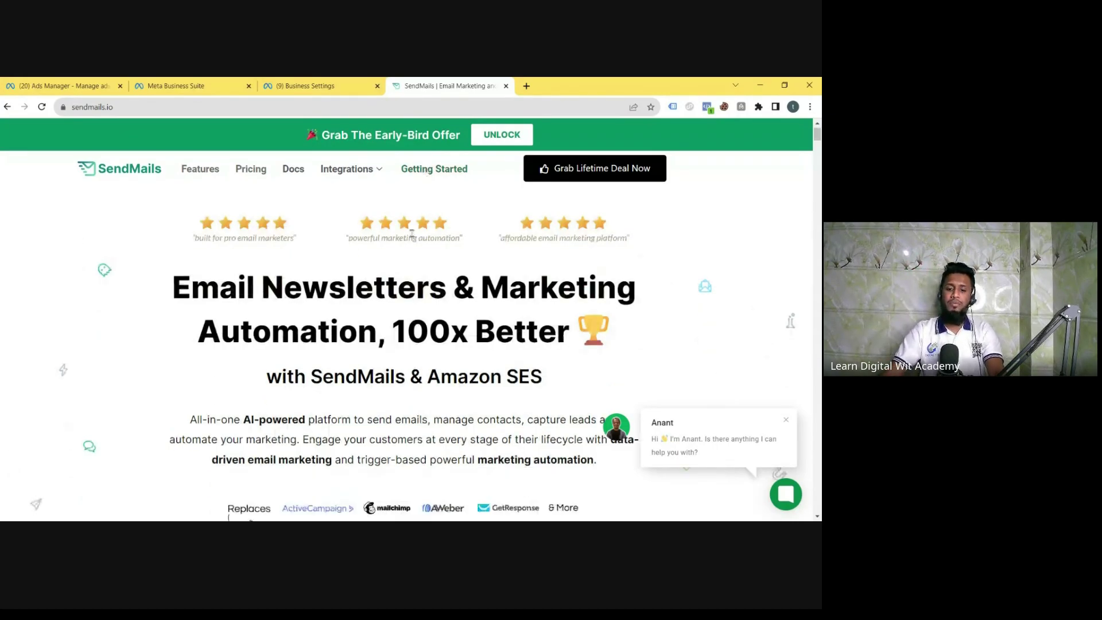
pyautogui.scroll(1, 607, 282)
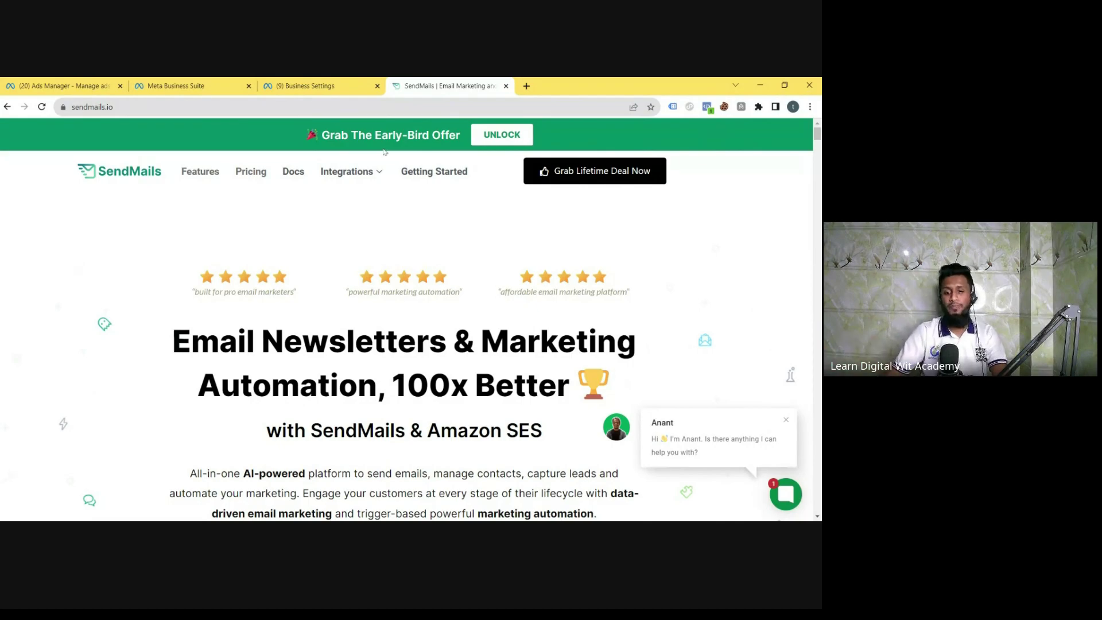
pyautogui.scroll(-2, 445, 259)
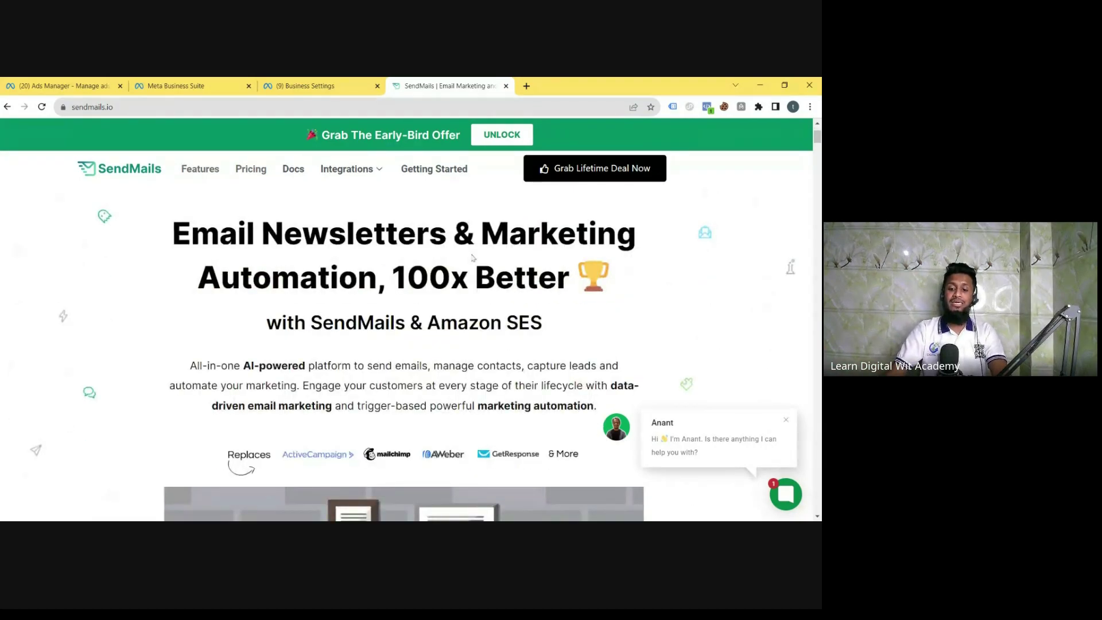
pyautogui.scroll(-1, 436, 282)
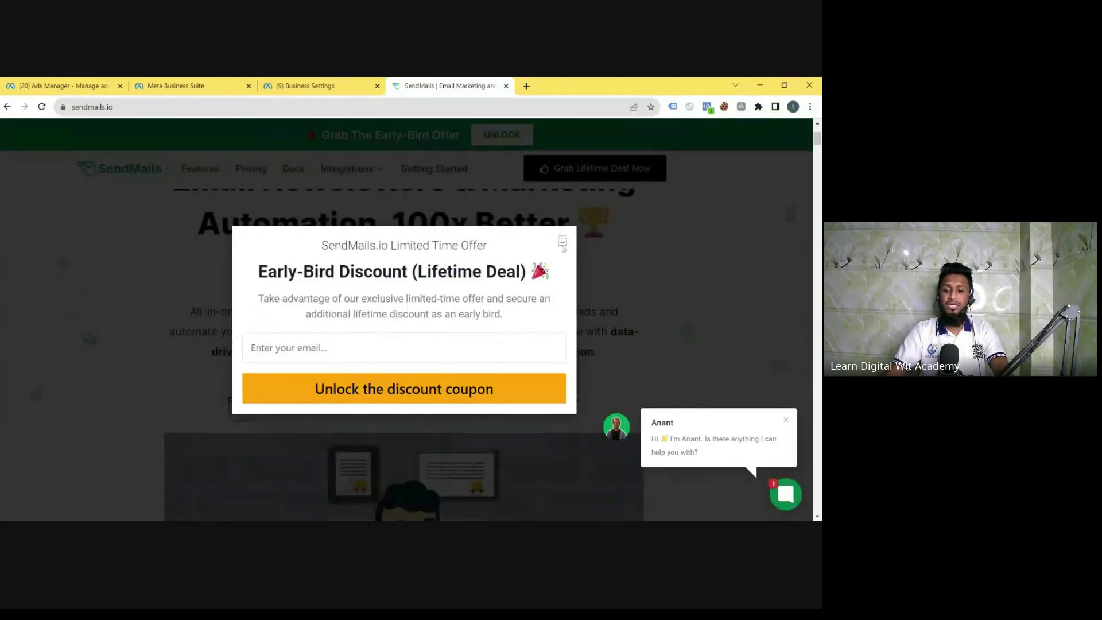
pyautogui.click(565, 244)
pyautogui.scroll(-6, 563, 290)
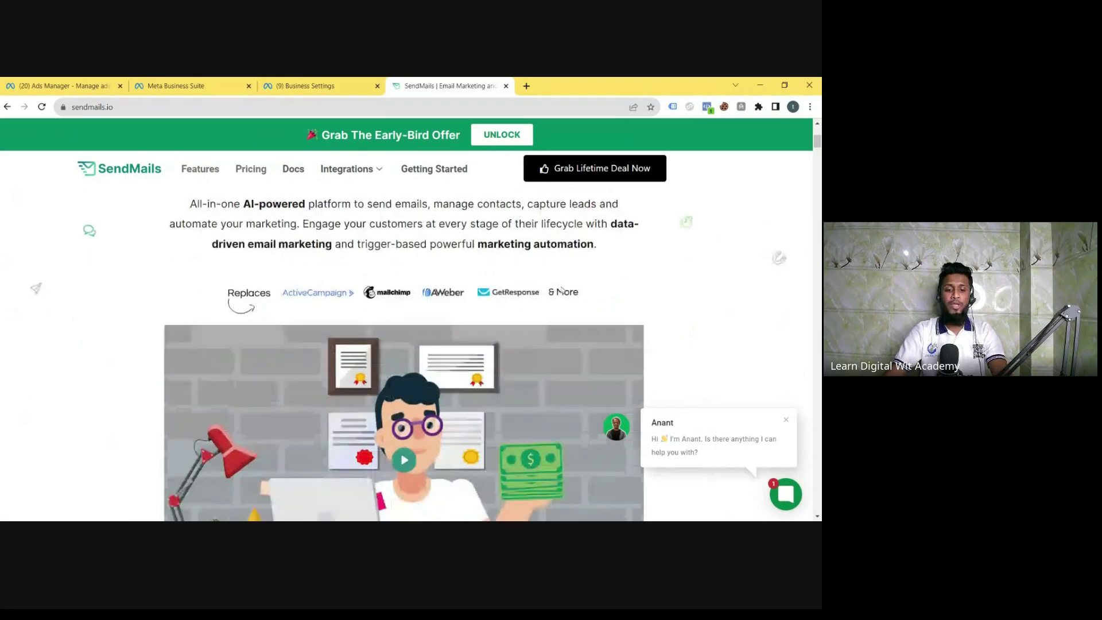
pyautogui.scroll(-12, 562, 289)
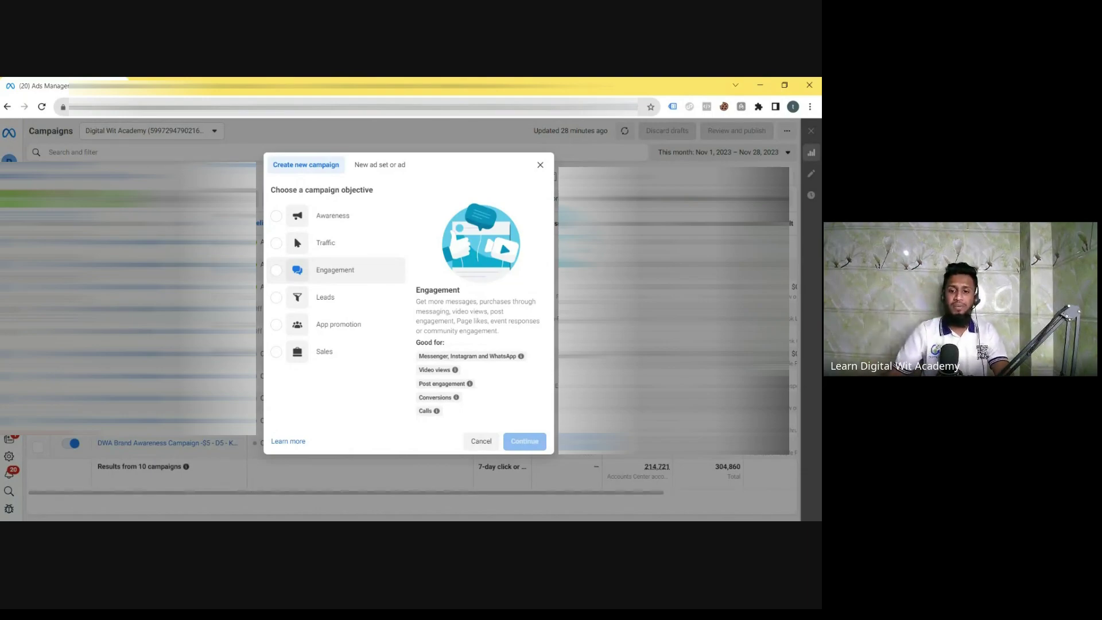
# Open Facebook in a new browser tab and go to the Digital Wit Academy page
pyautogui.hotkey('ctrl', 't')
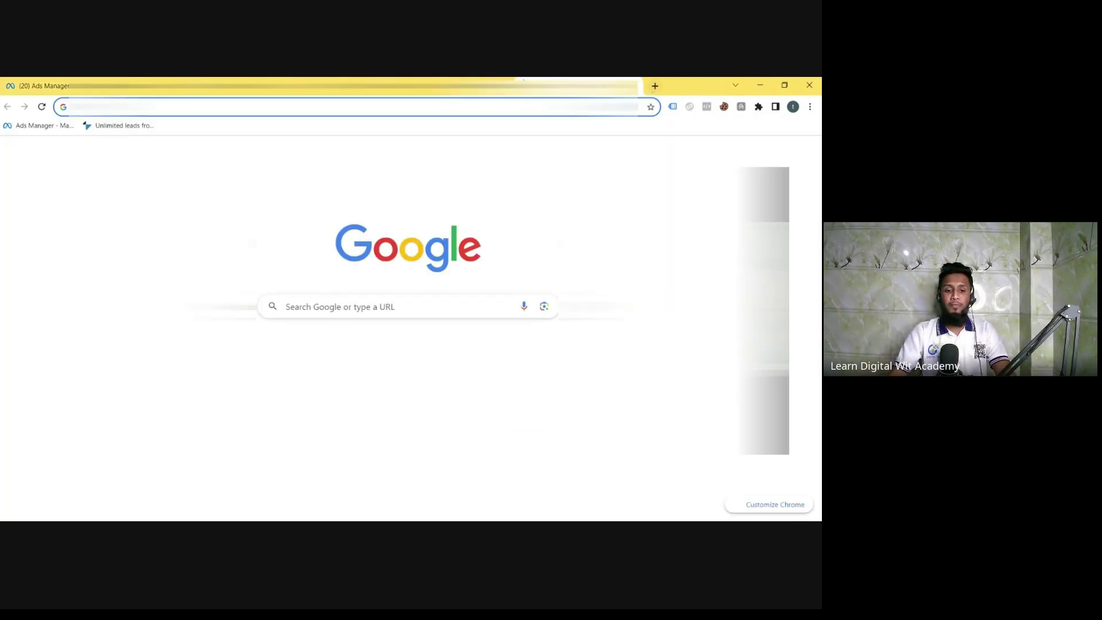
pyautogui.click(355, 350)
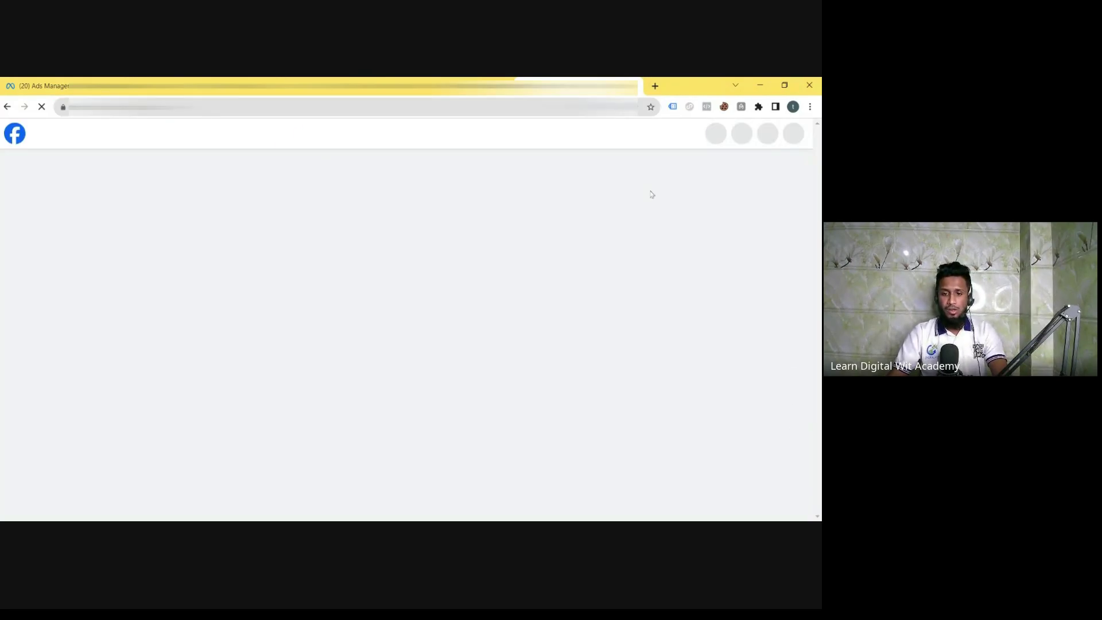
pyautogui.click(41, 178)
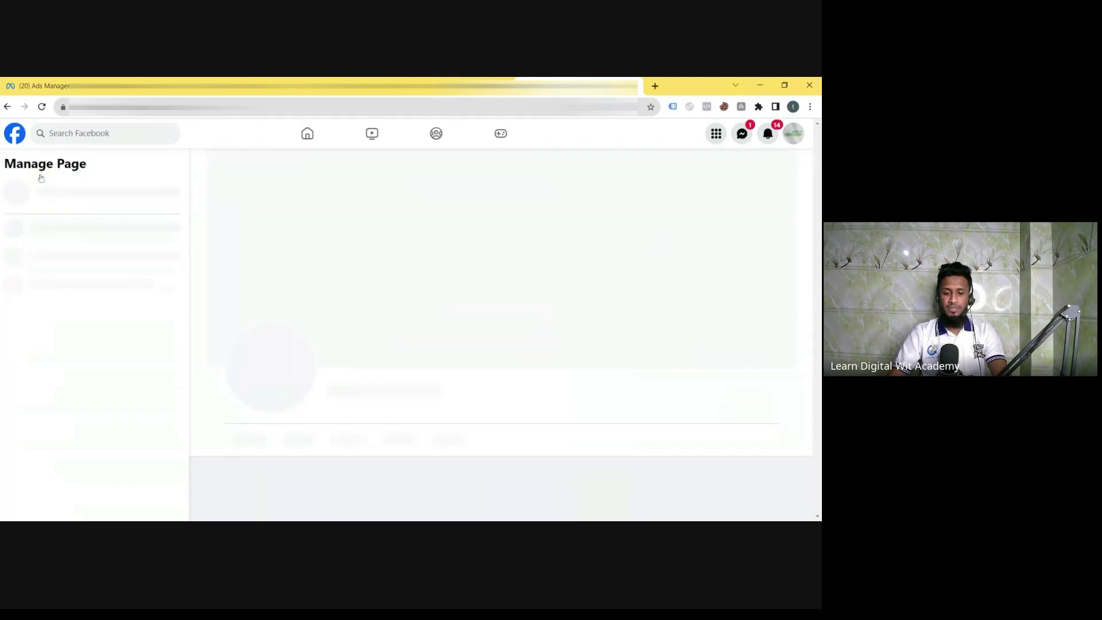
# Examine the Digital Wit Academy page's posts, including the free-resource post's reactions and comments, and return to the SendMails website
pyautogui.scroll(-10, 525, 294)
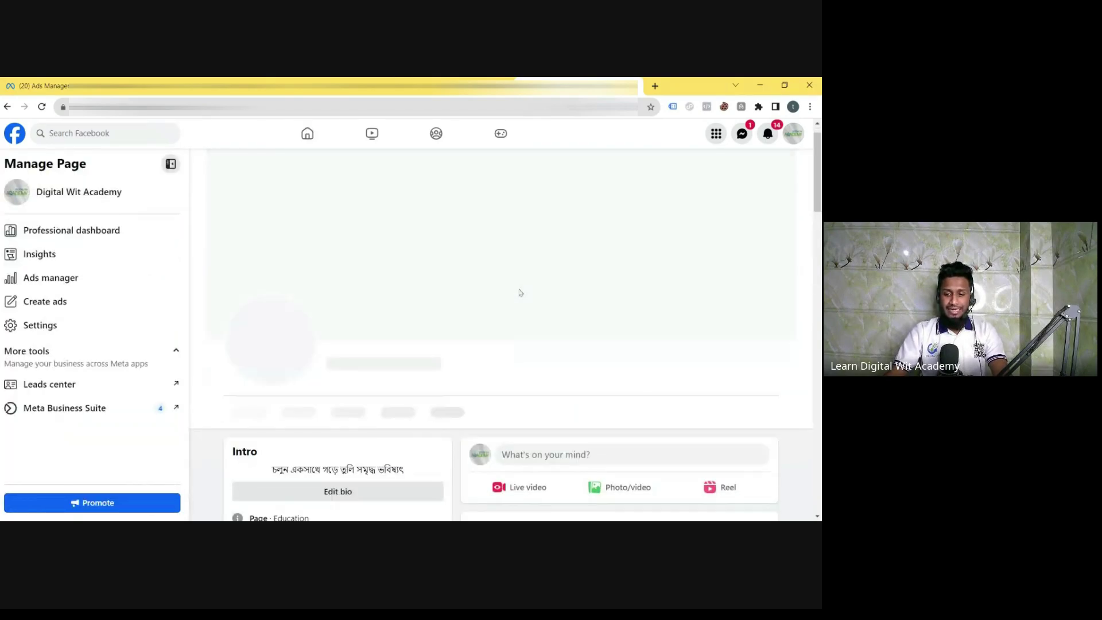
pyautogui.scroll(-8, 519, 292)
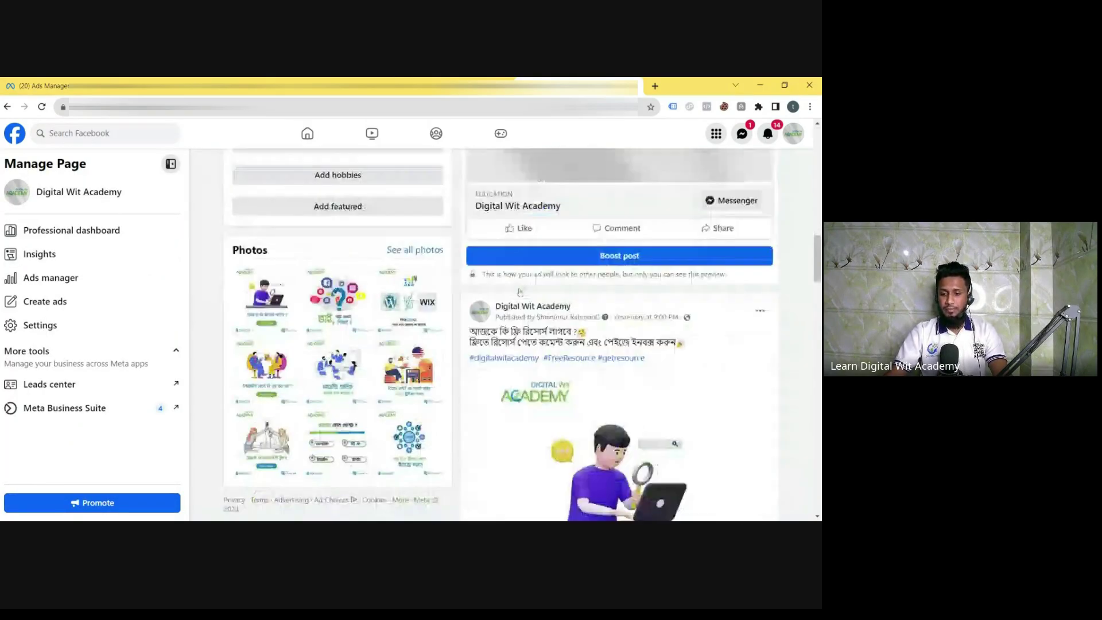
pyautogui.scroll(2, 538, 307)
pyautogui.scroll(3, 538, 308)
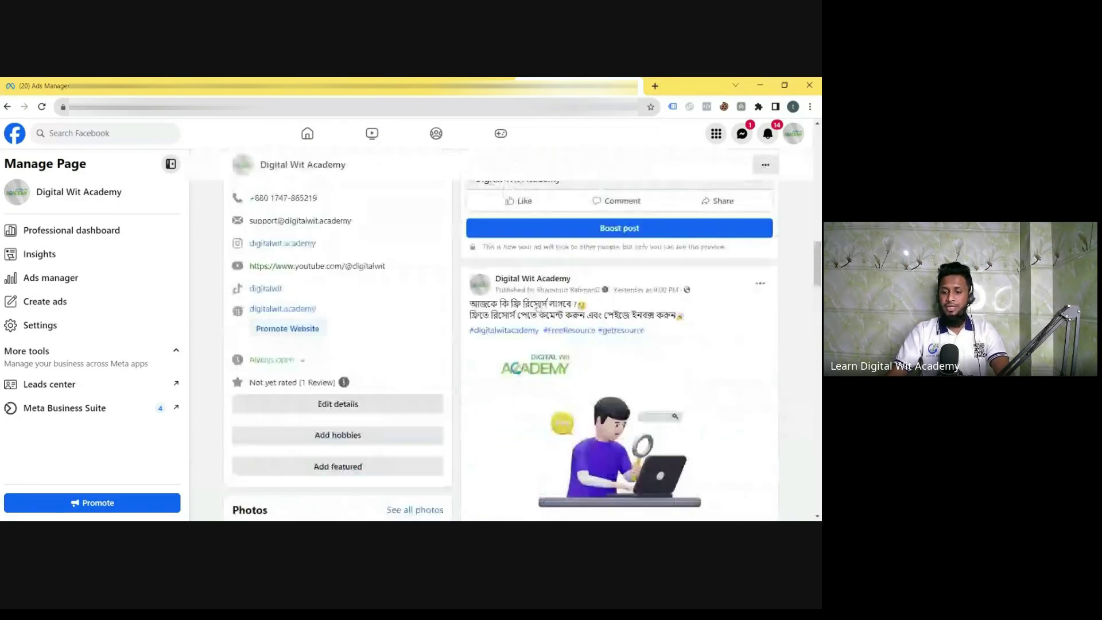
pyautogui.scroll(-1, 538, 310)
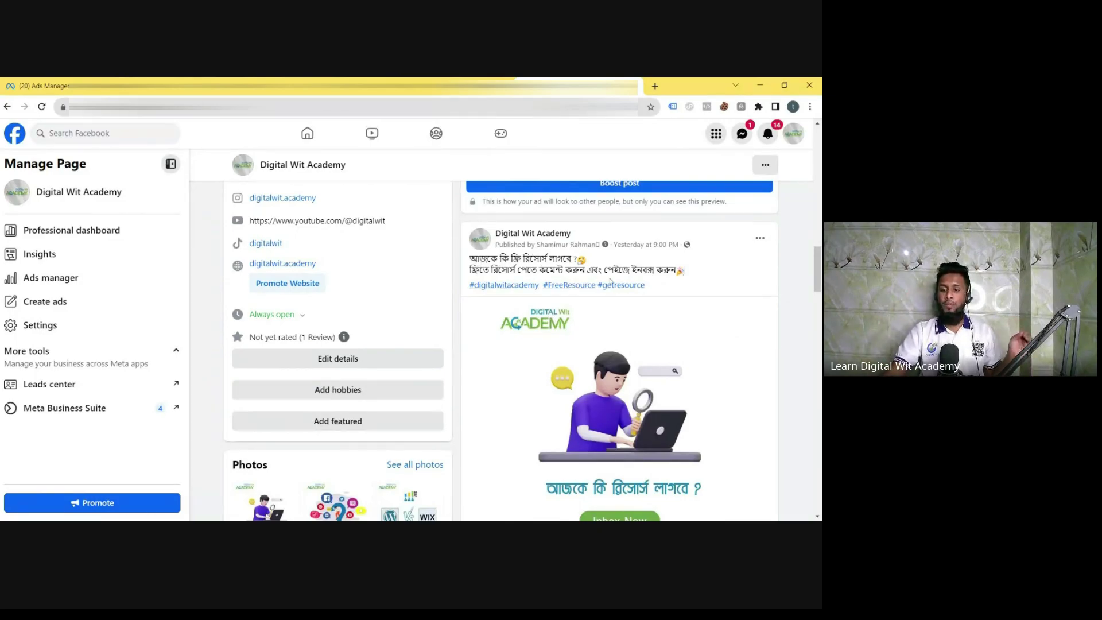
pyautogui.scroll(-6, 686, 281)
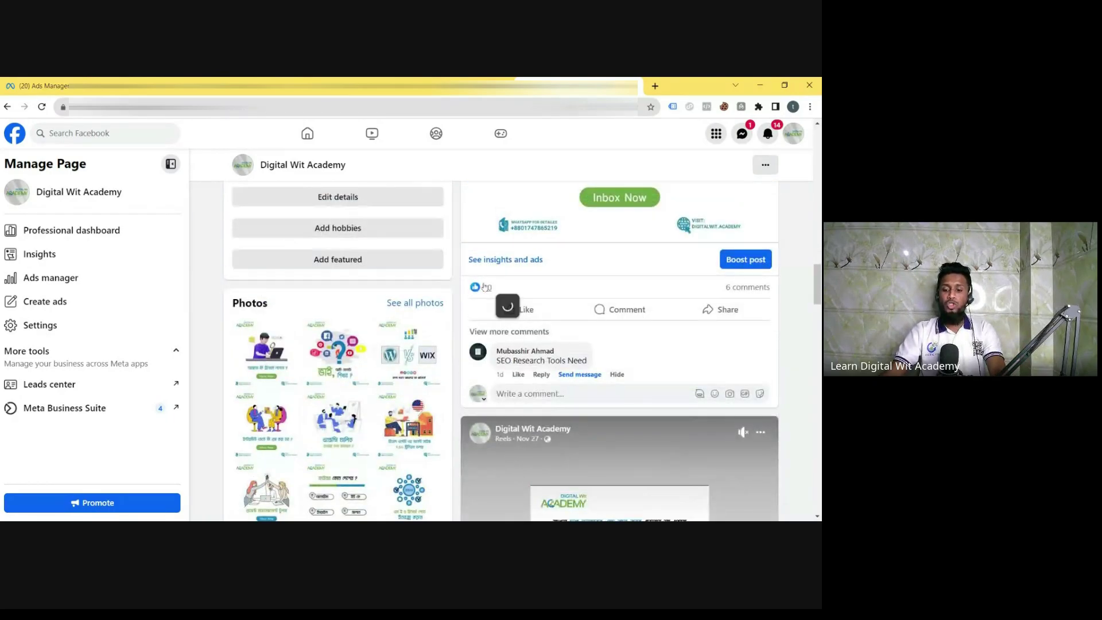
pyautogui.moveTo(484, 287)
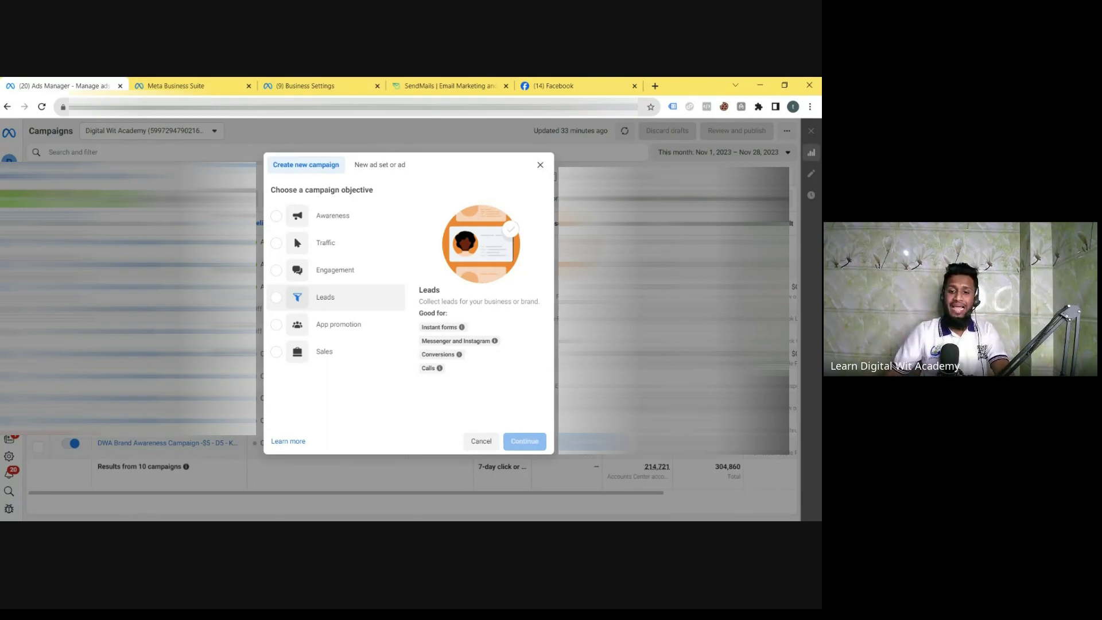
pyautogui.click(448, 85)
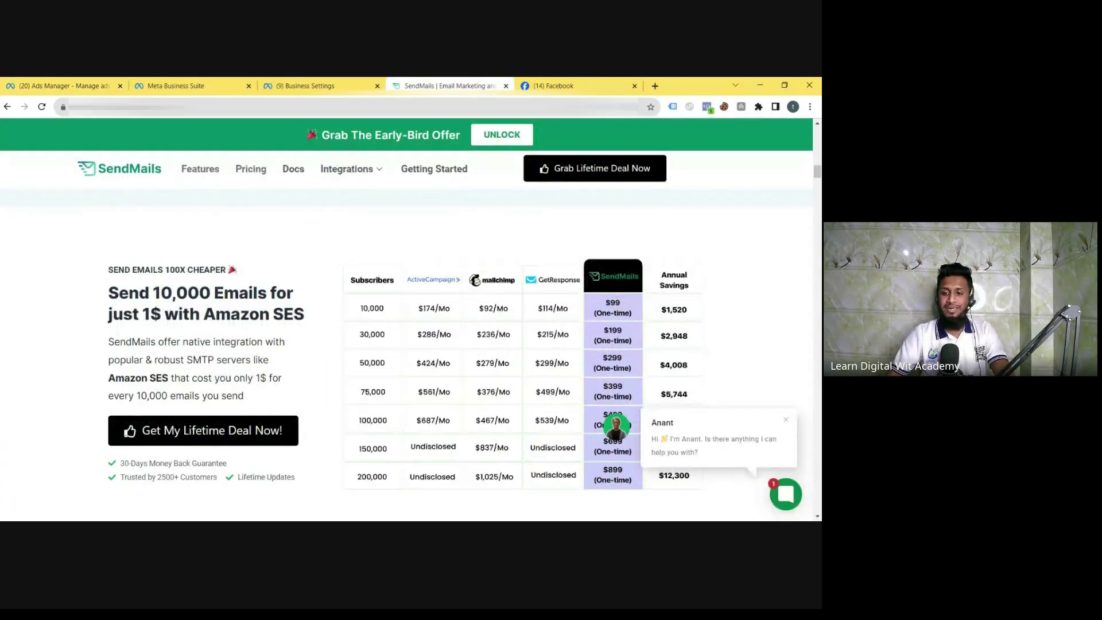
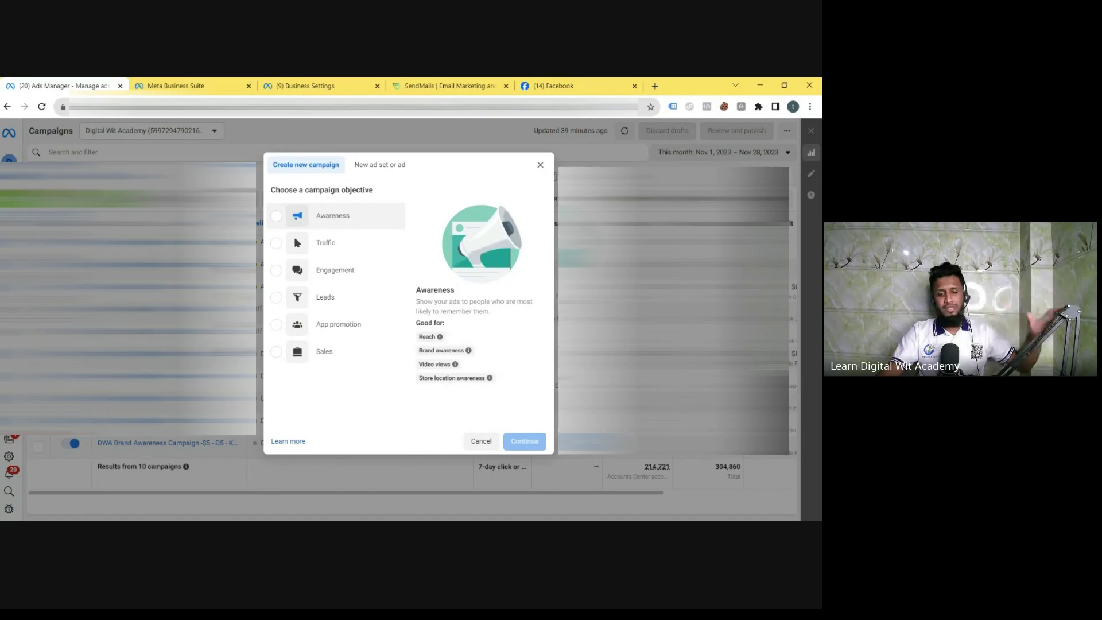
# Create a new campaign with the Awareness objective, viewing the optional naming fields and dismissing the lead ad recommendation
pyautogui.click(344, 216)
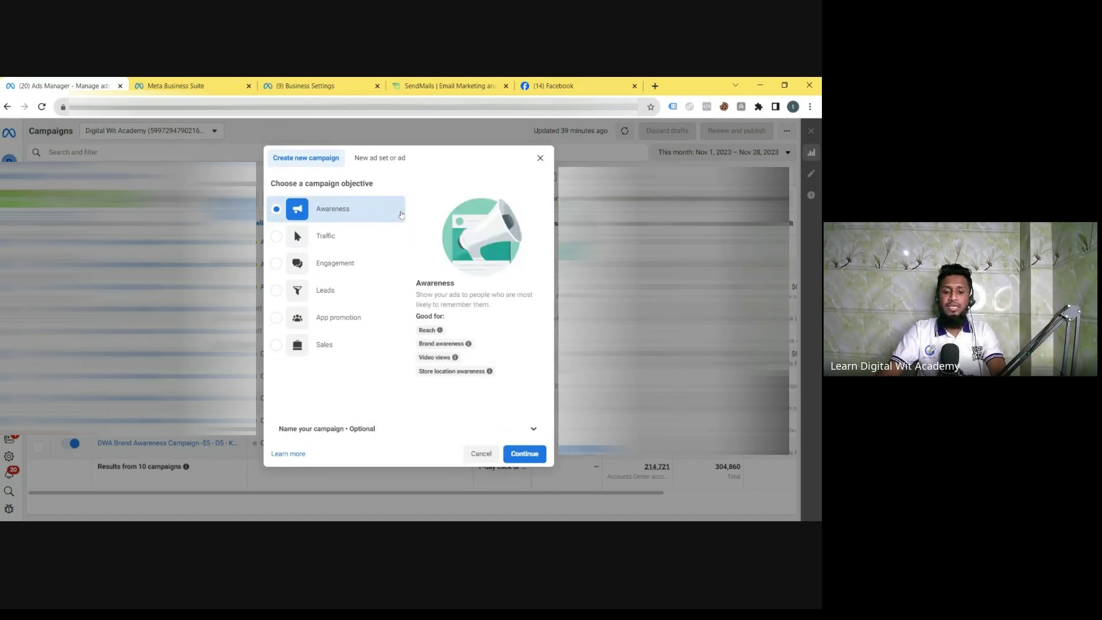
pyautogui.click(524, 430)
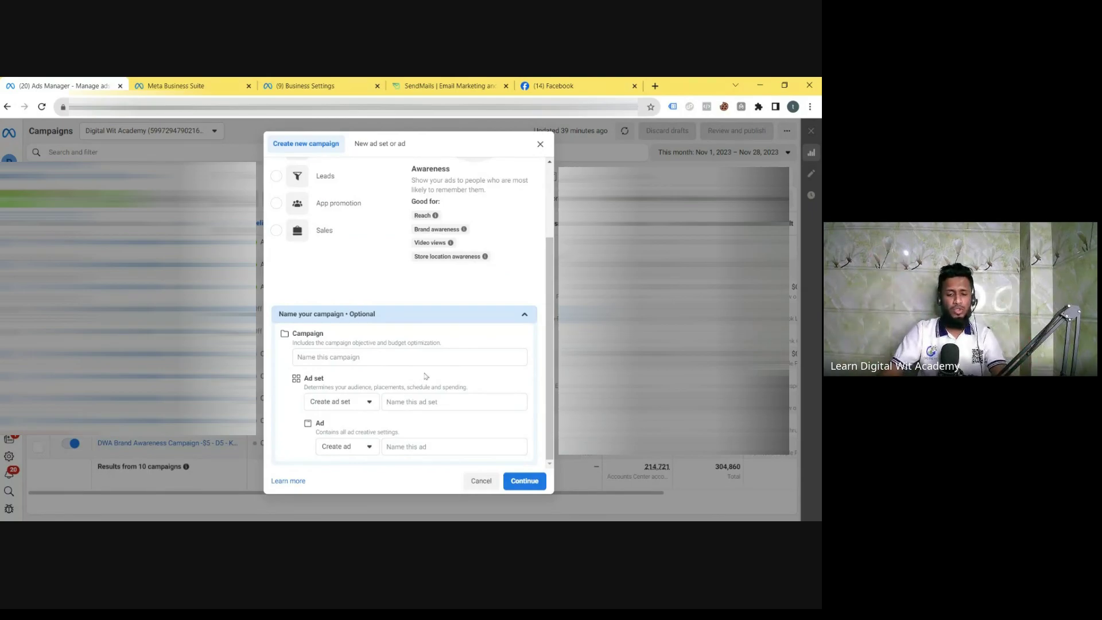
pyautogui.click(523, 314)
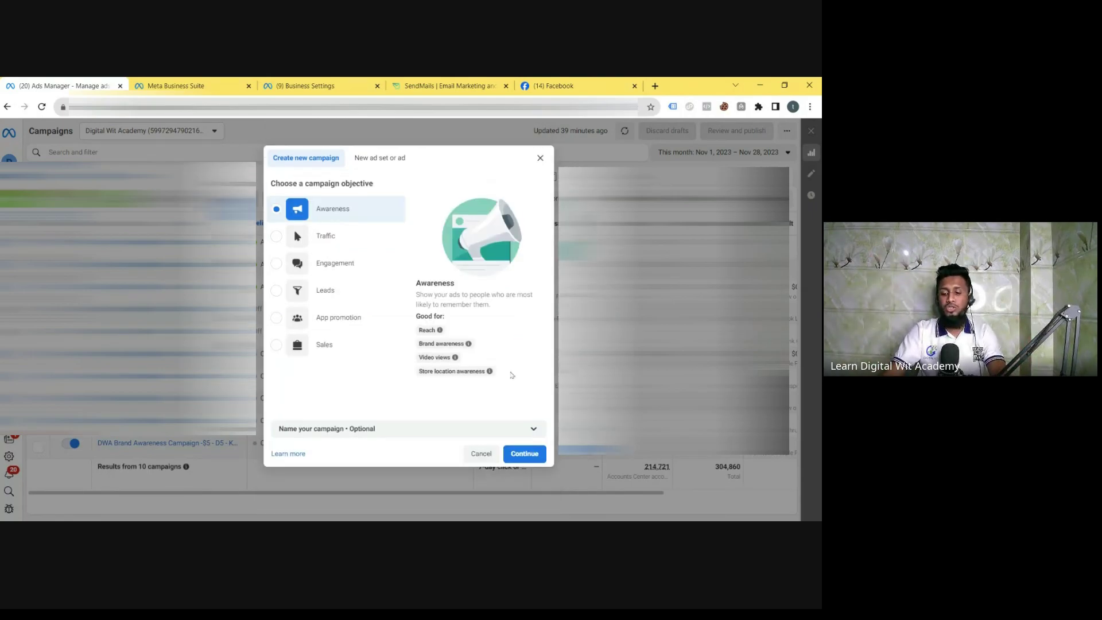
pyautogui.click(522, 456)
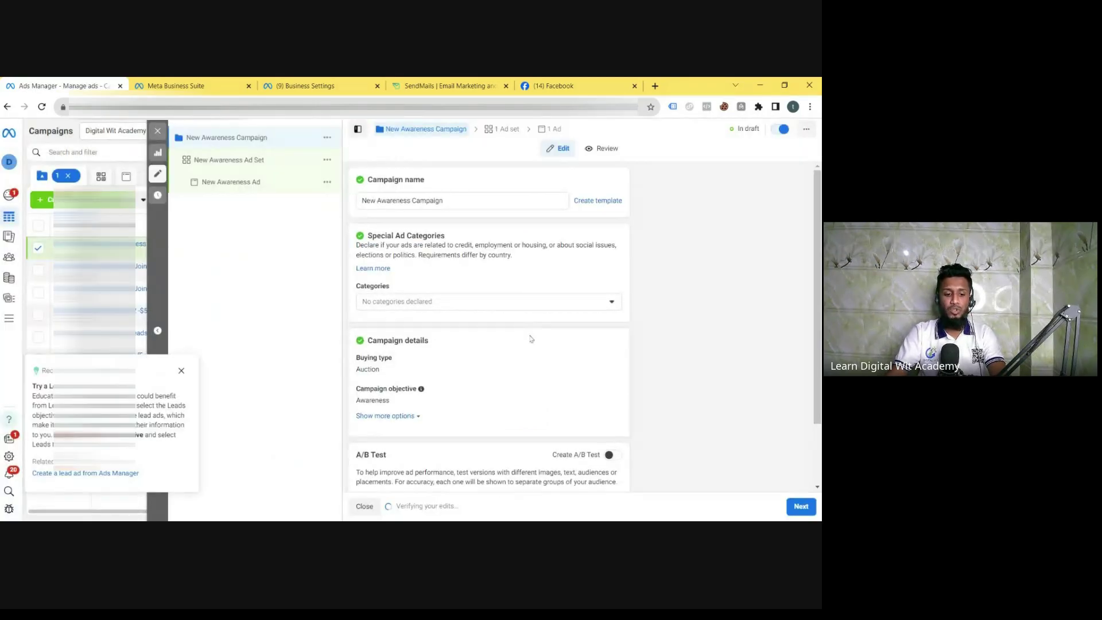
pyautogui.click(181, 370)
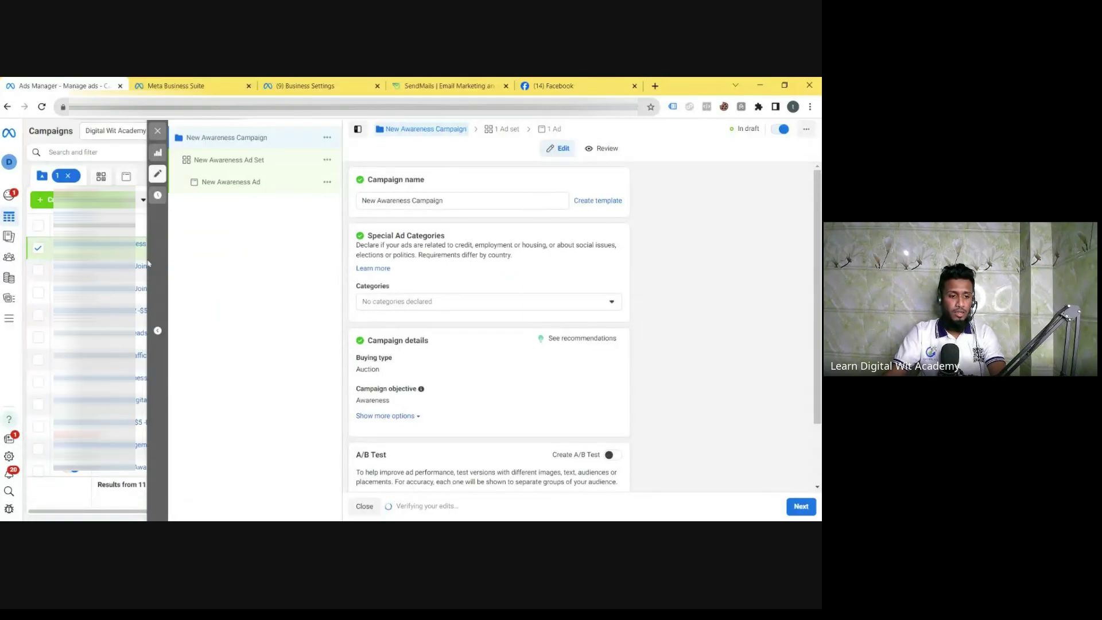
# Open the ad account's Account Overview and look through its recommendations and campaign trends
pyautogui.moveTo(9, 200)
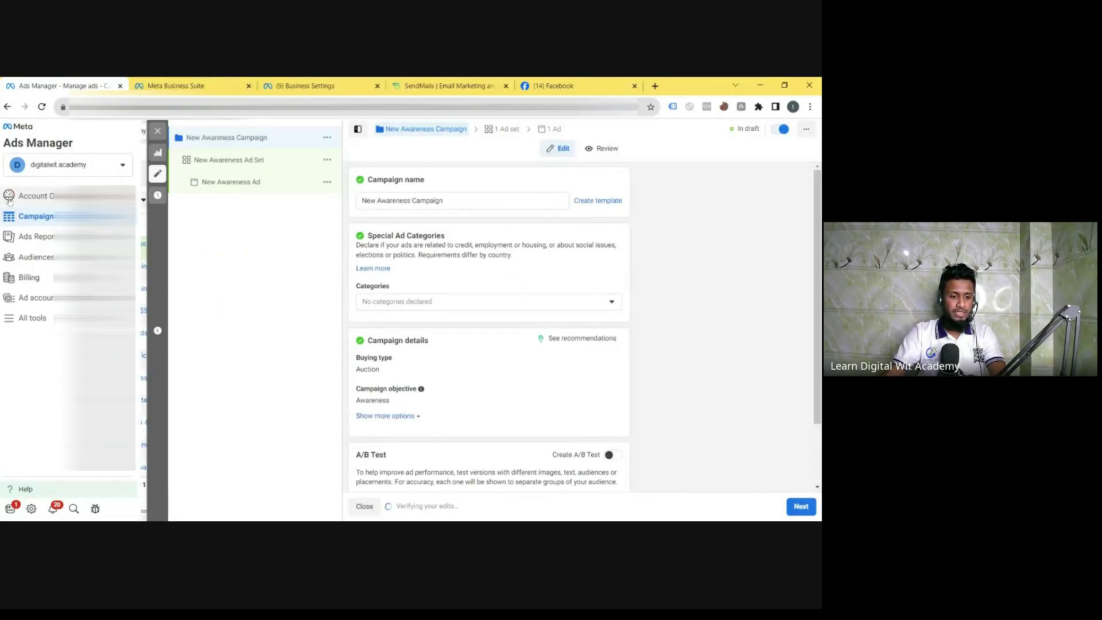
pyautogui.click(23, 196)
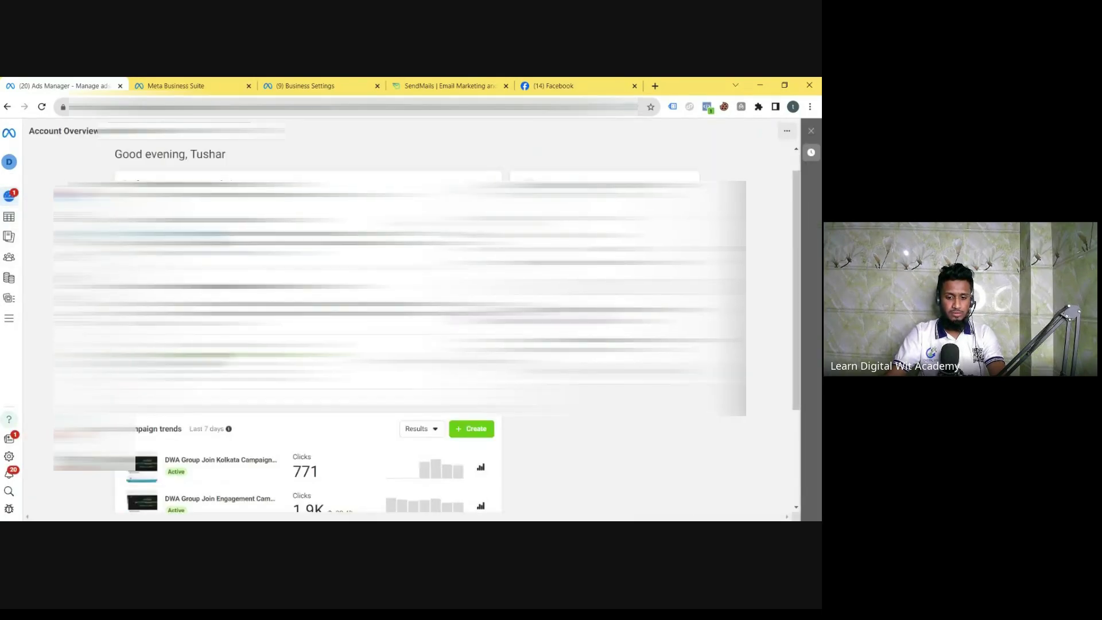
pyautogui.scroll(5, 402, 315)
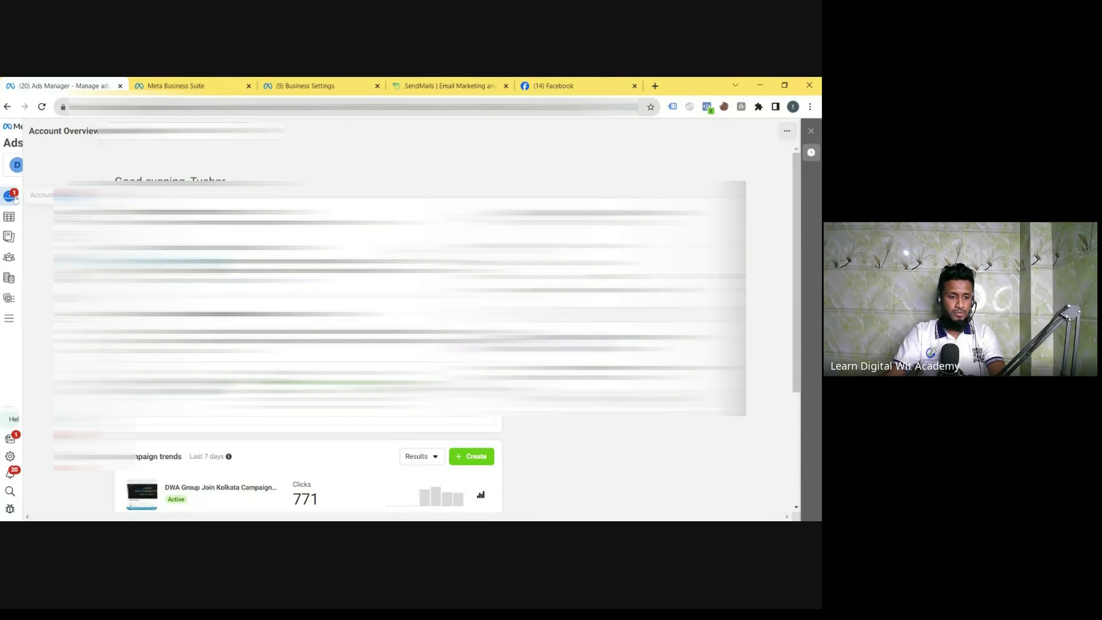
pyautogui.scroll(-3, 401, 315)
pyautogui.scroll(5, 402, 315)
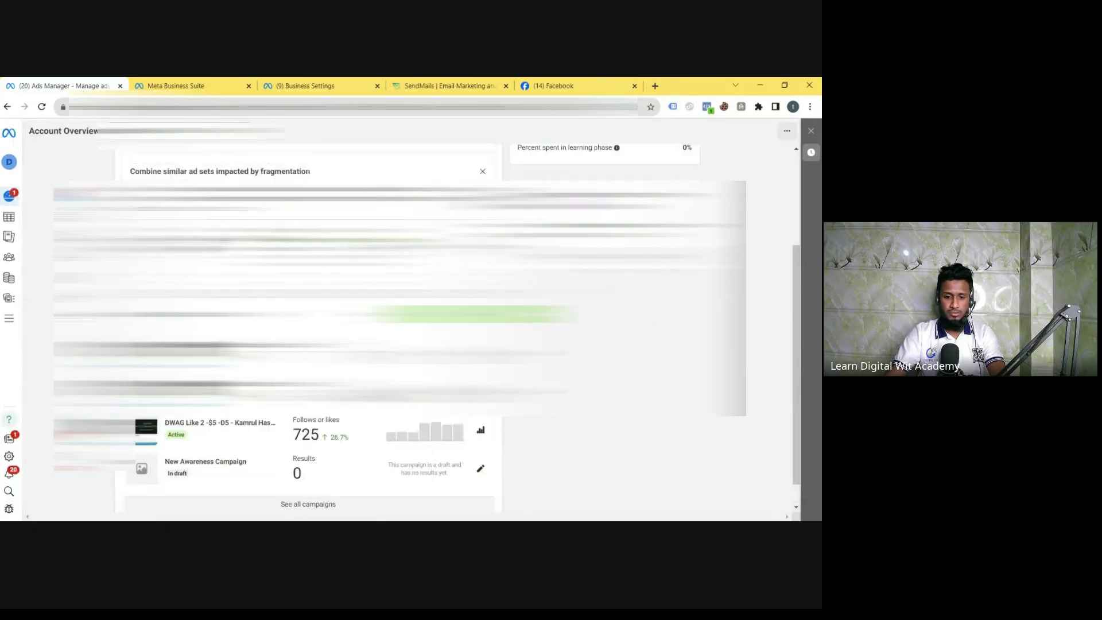
pyautogui.moveTo(26, 240)
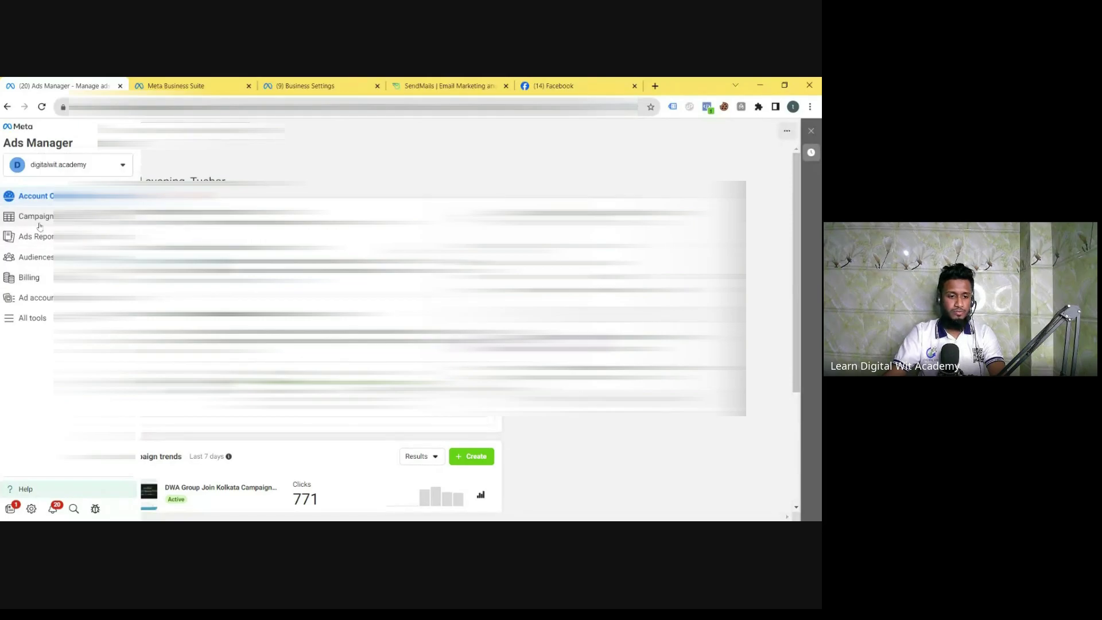
# Return to the draft awareness campaign and rename it DWA Awareness Campaign
pyautogui.click(38, 222)
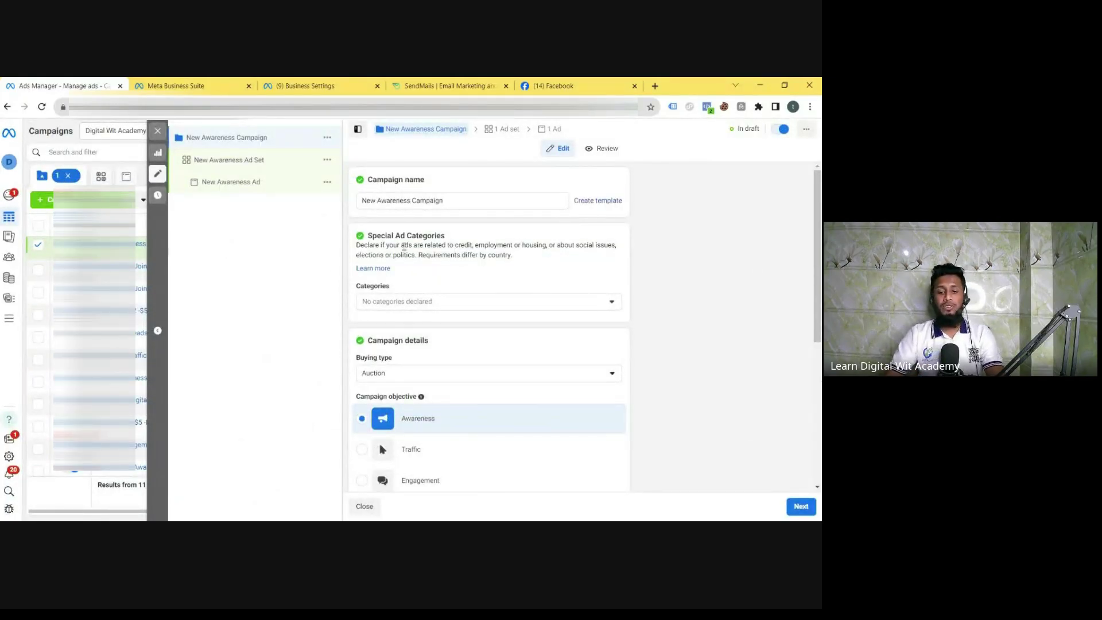
pyautogui.tripleClick(459, 202)
pyautogui.click(460, 202)
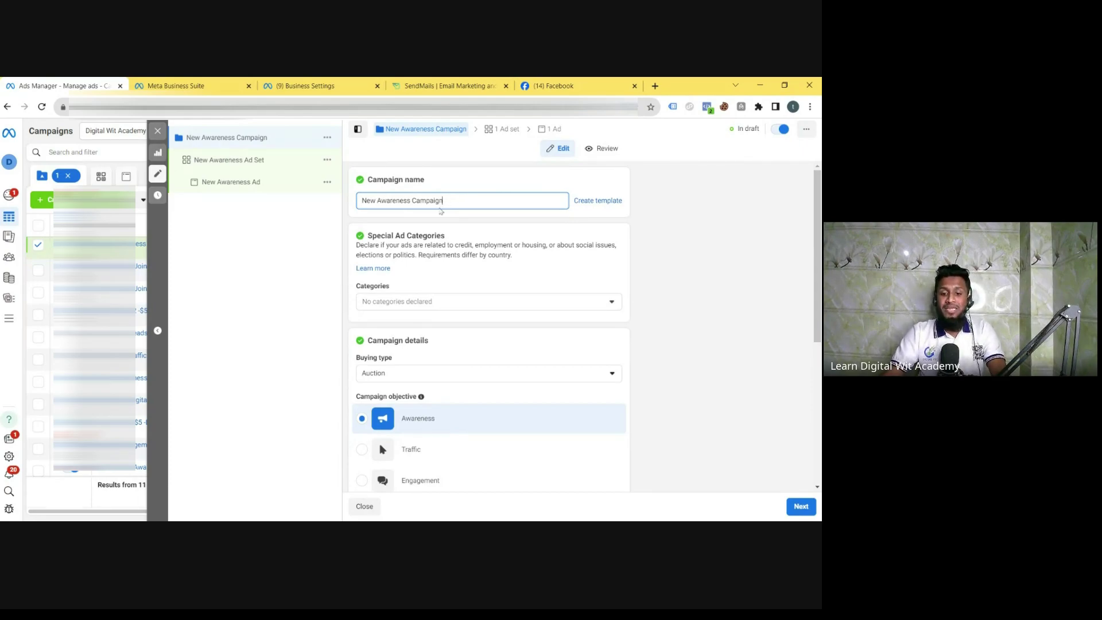
pyautogui.doubleClick(358, 202)
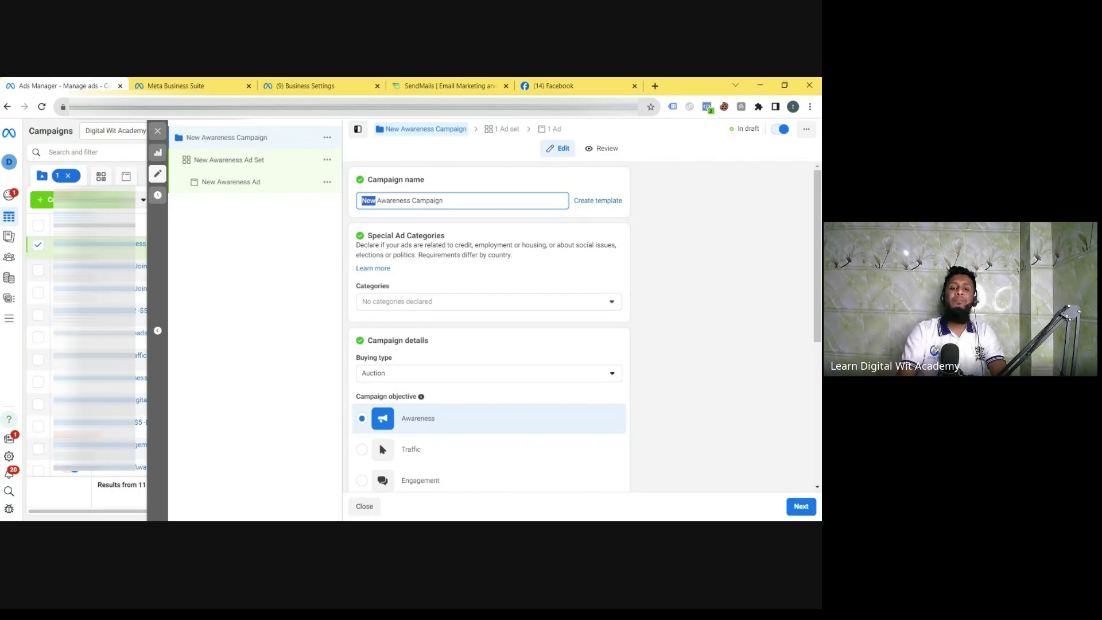
pyautogui.write('DWA')
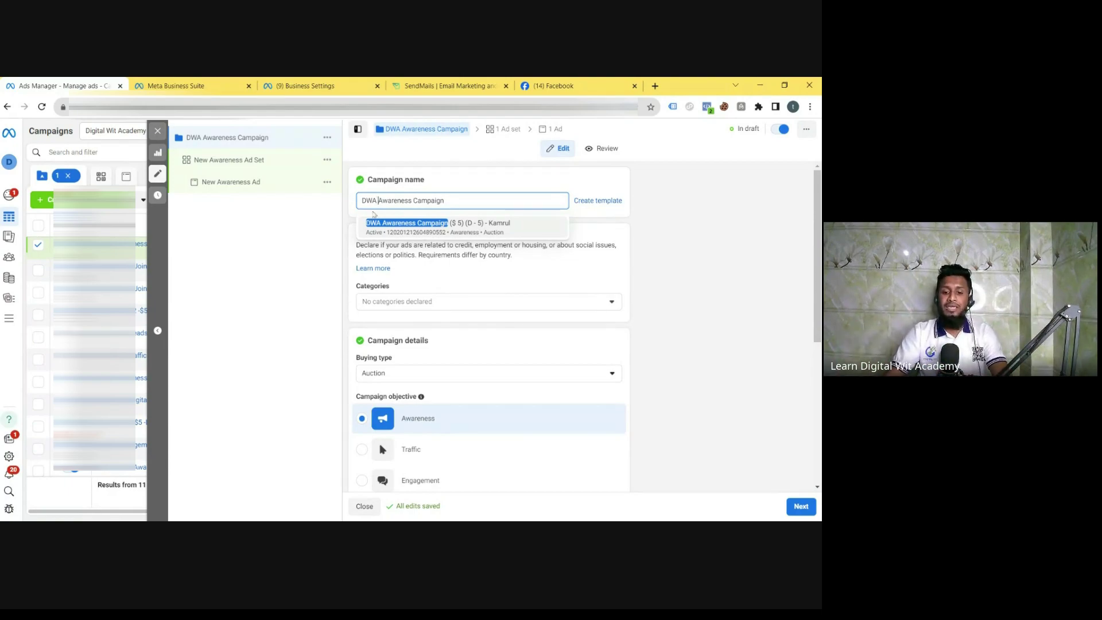
# Append the budget tag ($5) to the campaign name DWA Awareness Campaign
pyautogui.moveTo(450, 200); pyautogui.dragTo(380, 200)
pyautogui.click(444, 201)
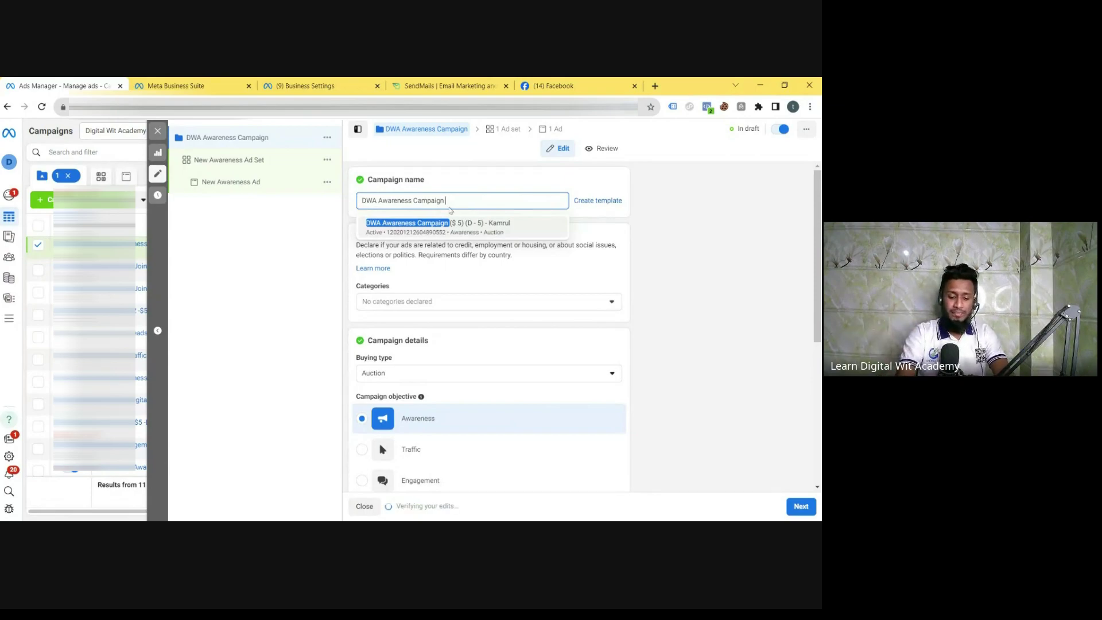
pyautogui.write('$')
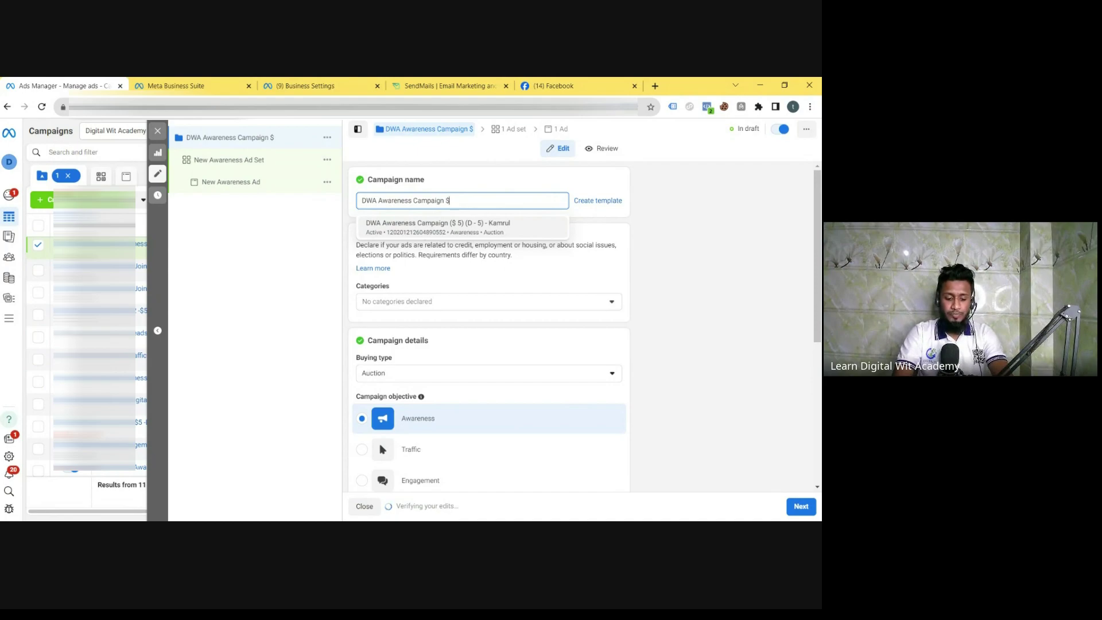
pyautogui.write('3')
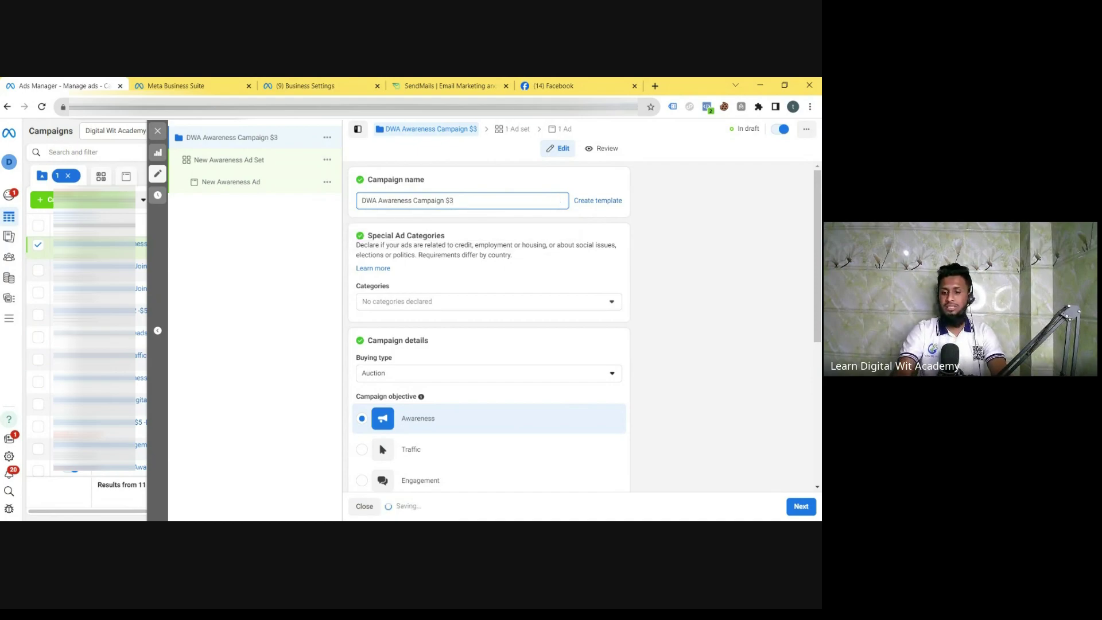
pyautogui.press('BackSpace')
pyautogui.write('5')
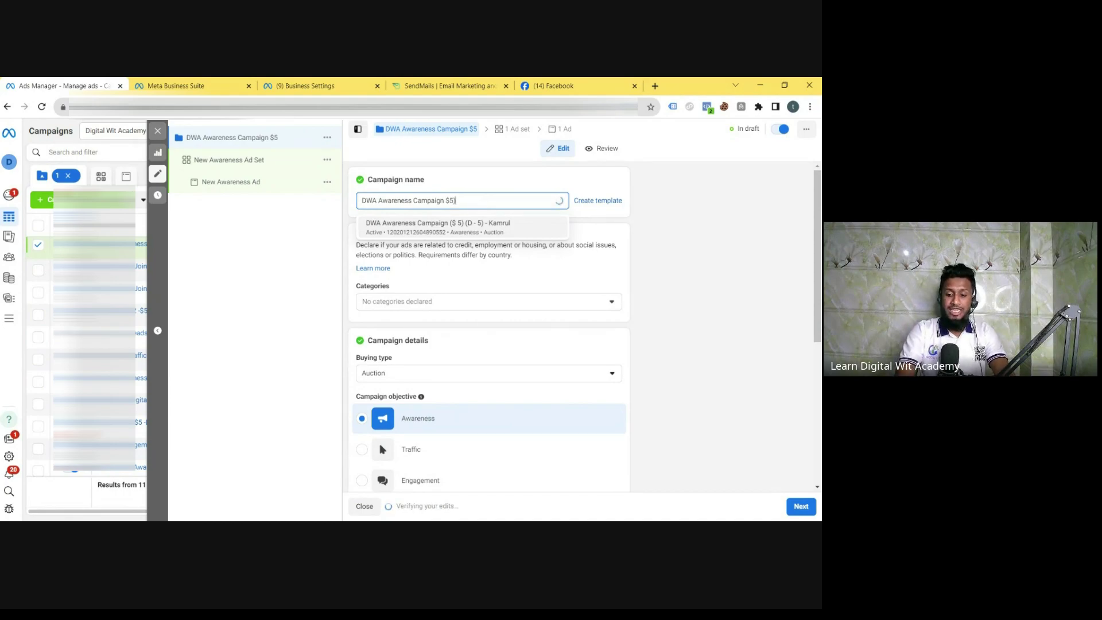
pyautogui.write(')')
pyautogui.write('(')
pyautogui.click(458, 200)
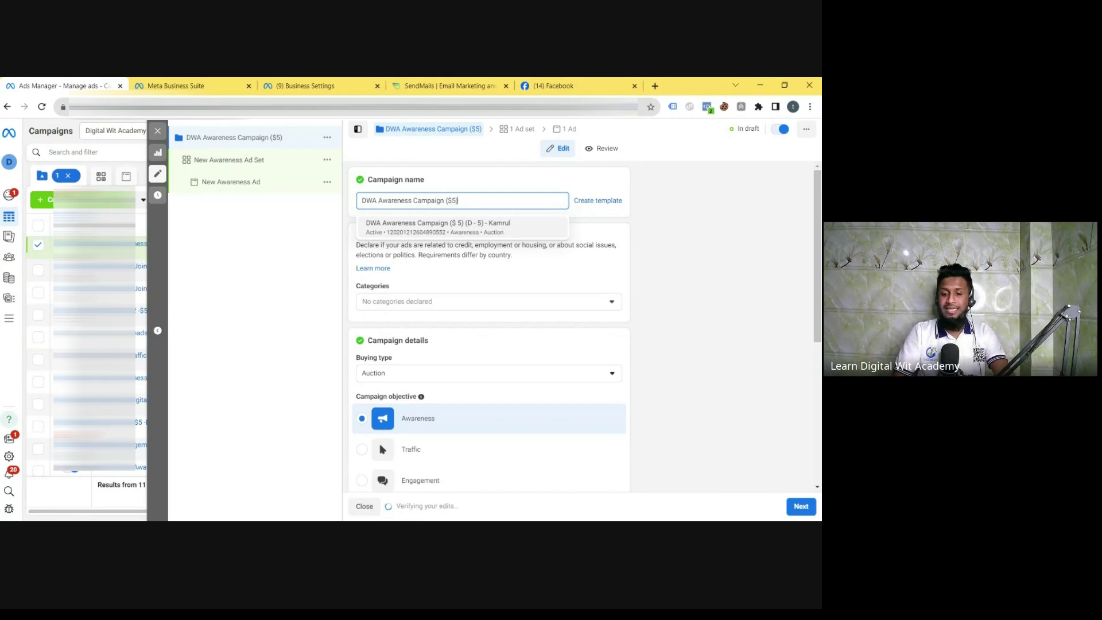
pyautogui.press('Escape')
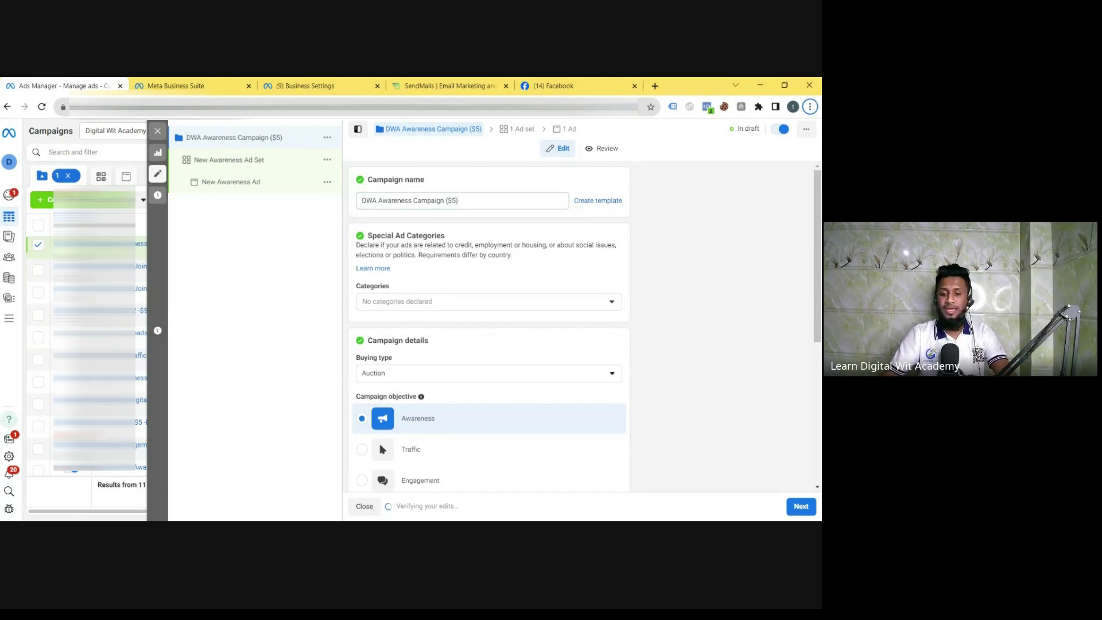
# Extend the campaign name with the duration tag (D - 3), a dash and the campaign creator's first name
pyautogui.click(466, 201)
pyautogui.write('(d')
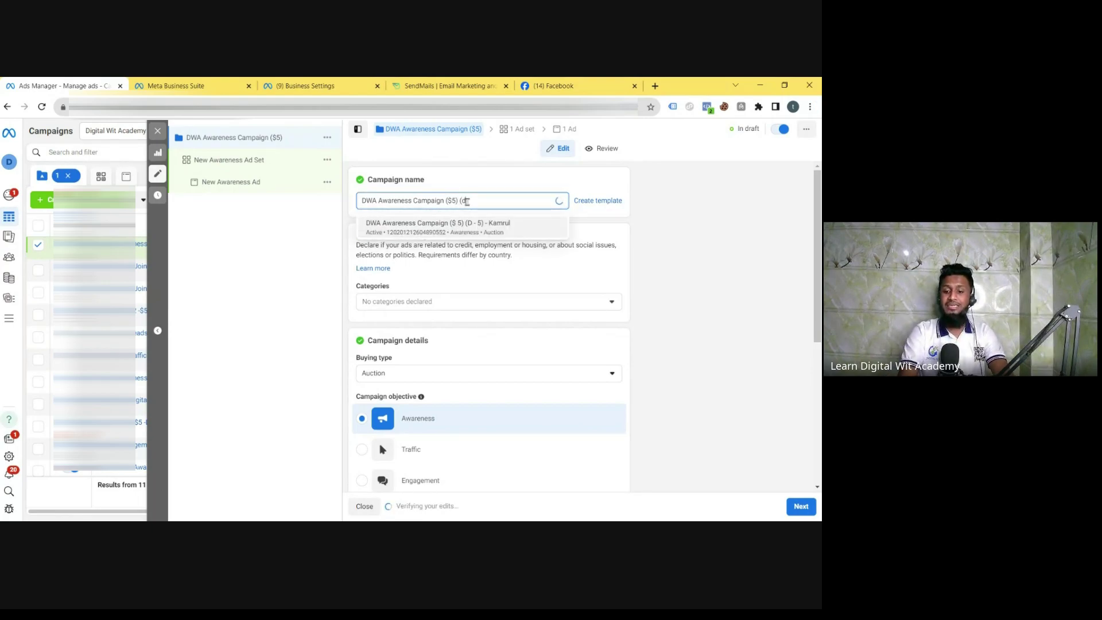
pyautogui.press('BackSpace')
pyautogui.write('D')
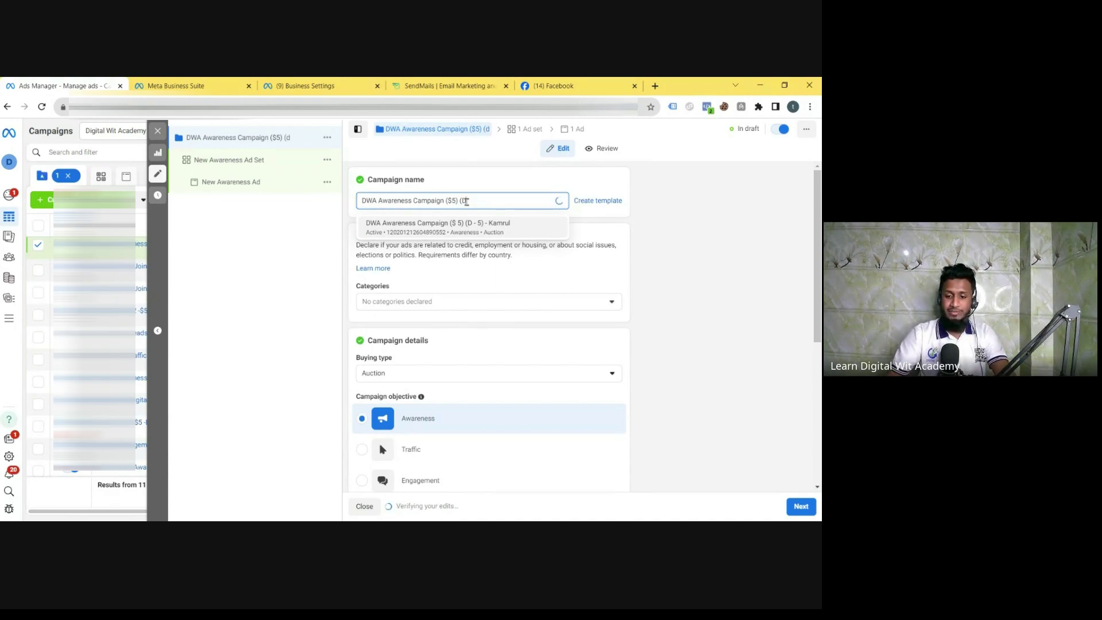
pyautogui.write(' -')
pyautogui.write(' 5')
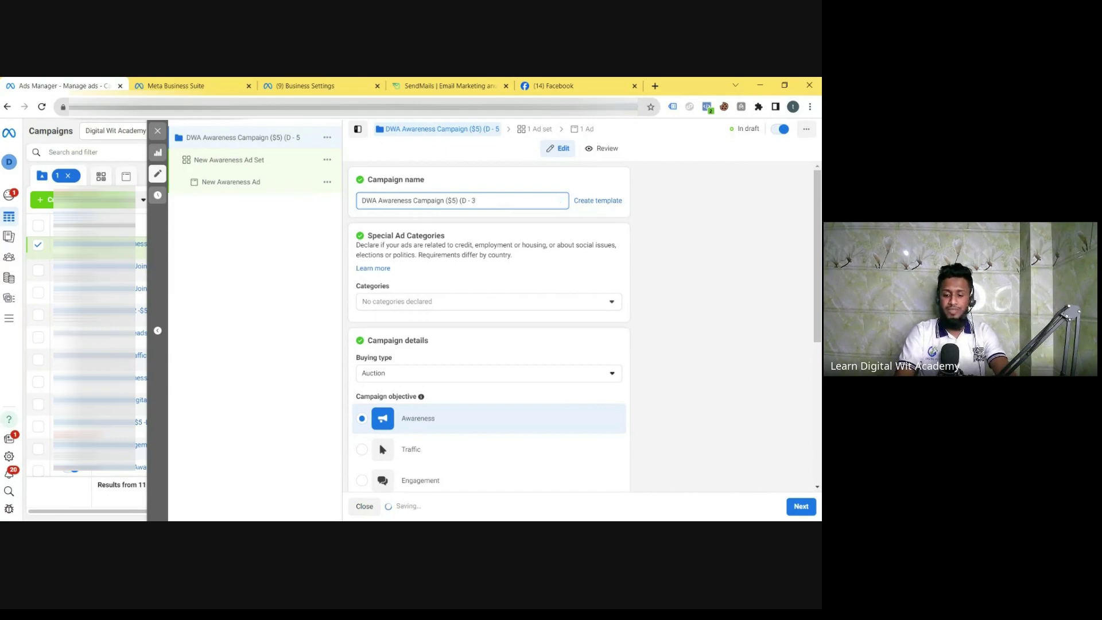
pyautogui.write(') -')
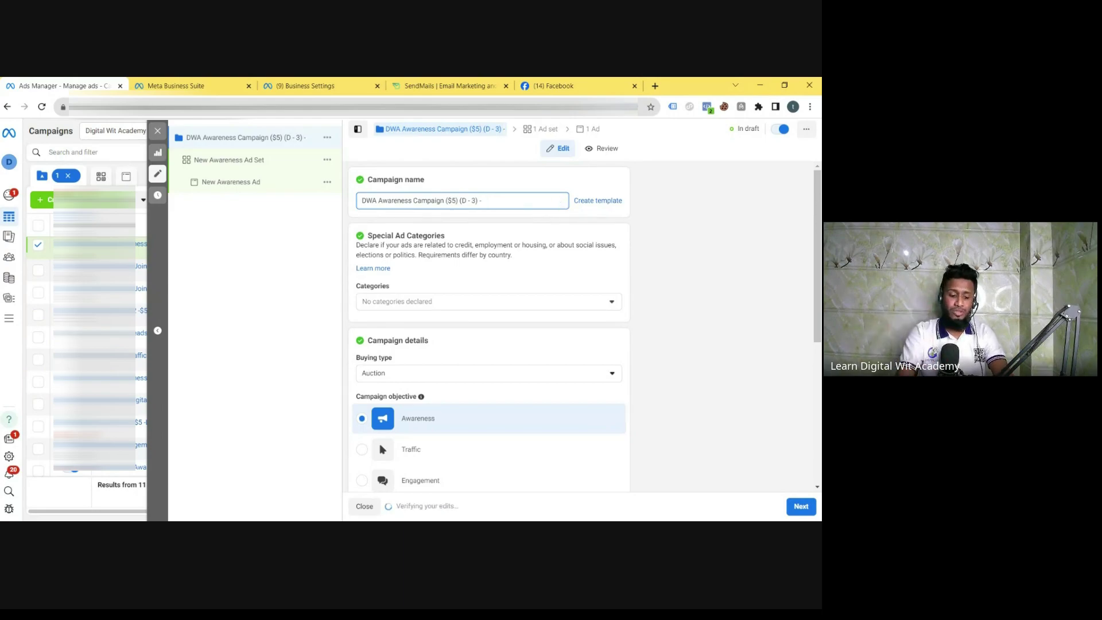
pyautogui.write('Kamrul Ha')
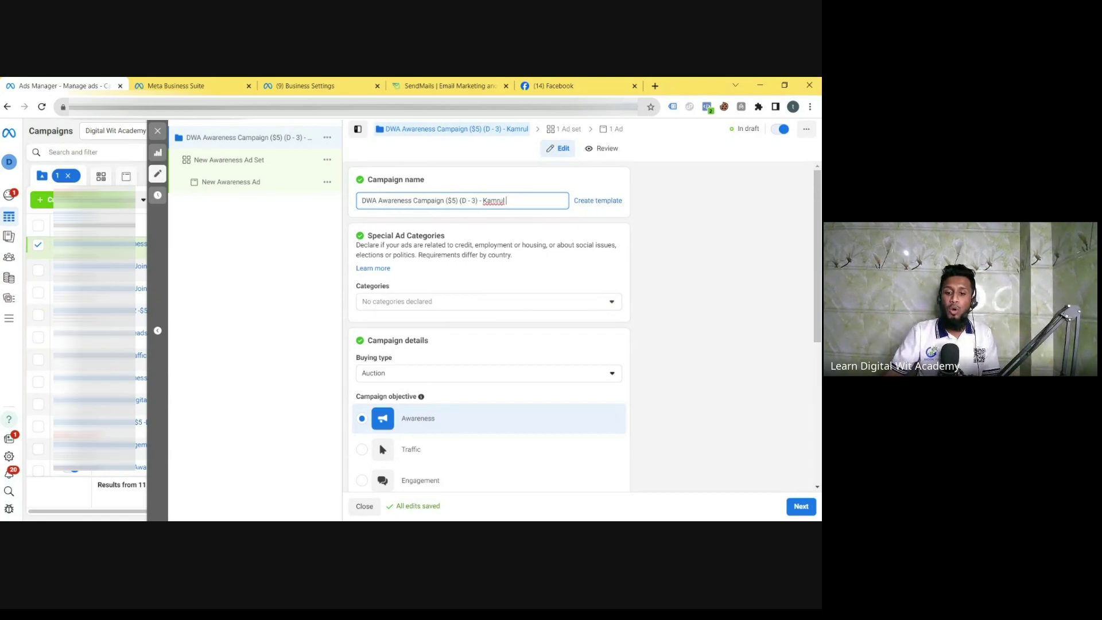
pyautogui.moveTo(518, 199); pyautogui.dragTo(486, 200)
pyautogui.click(524, 199)
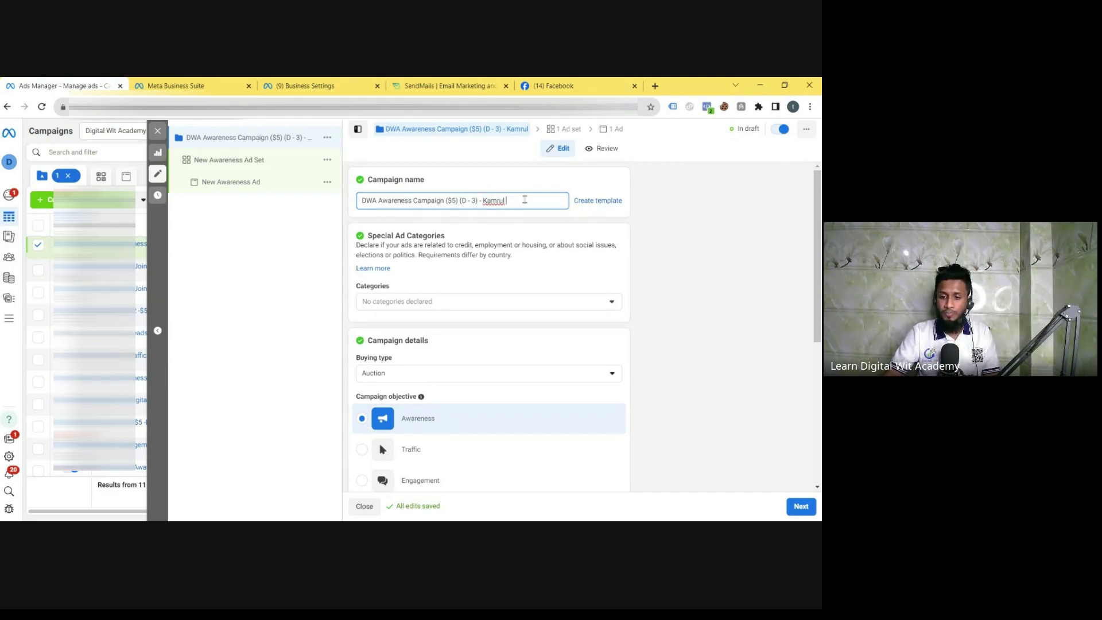
pyautogui.moveTo(523, 200); pyautogui.dragTo(484, 201)
pyautogui.click(503, 201)
pyautogui.click(507, 200)
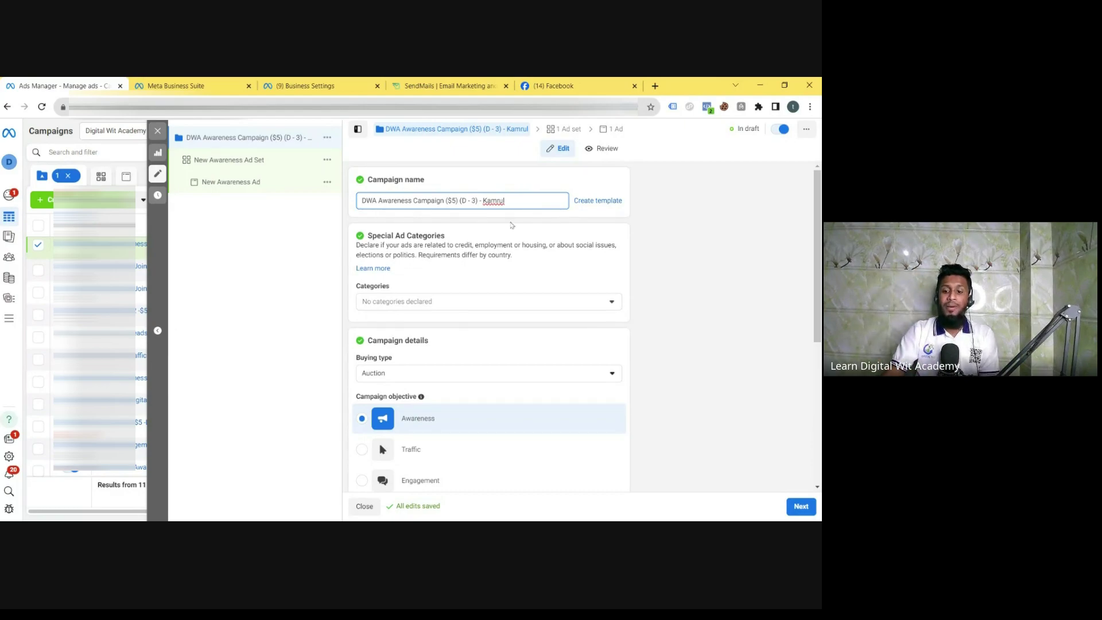
# Insert N2 before the ($5) tag in the campaign name and commit the new name
pyautogui.doubleClick(364, 200)
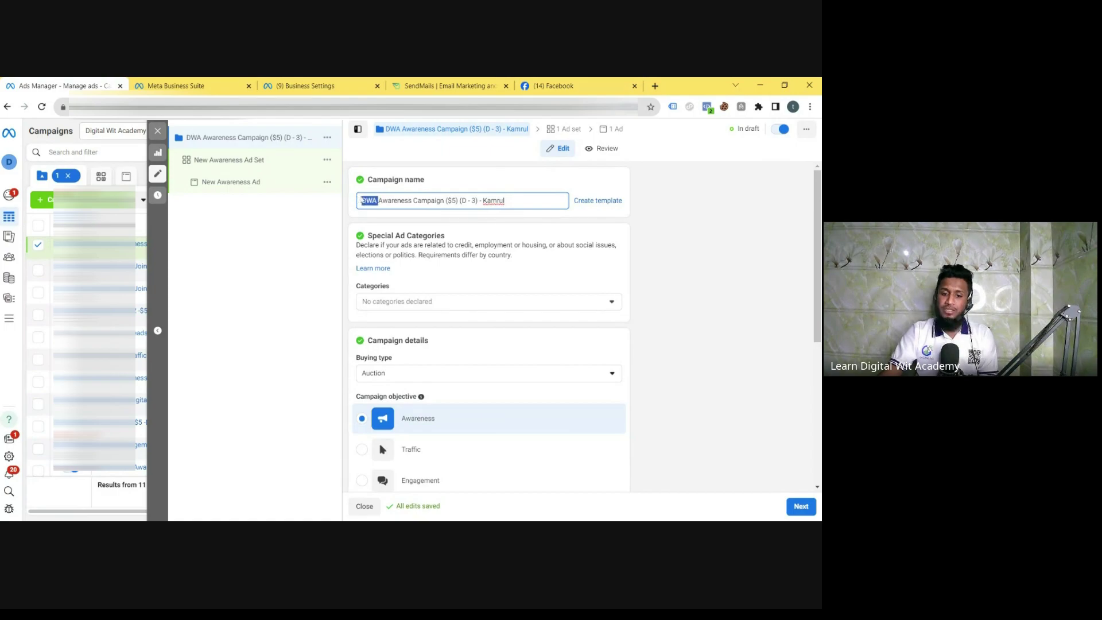
pyautogui.click(443, 199)
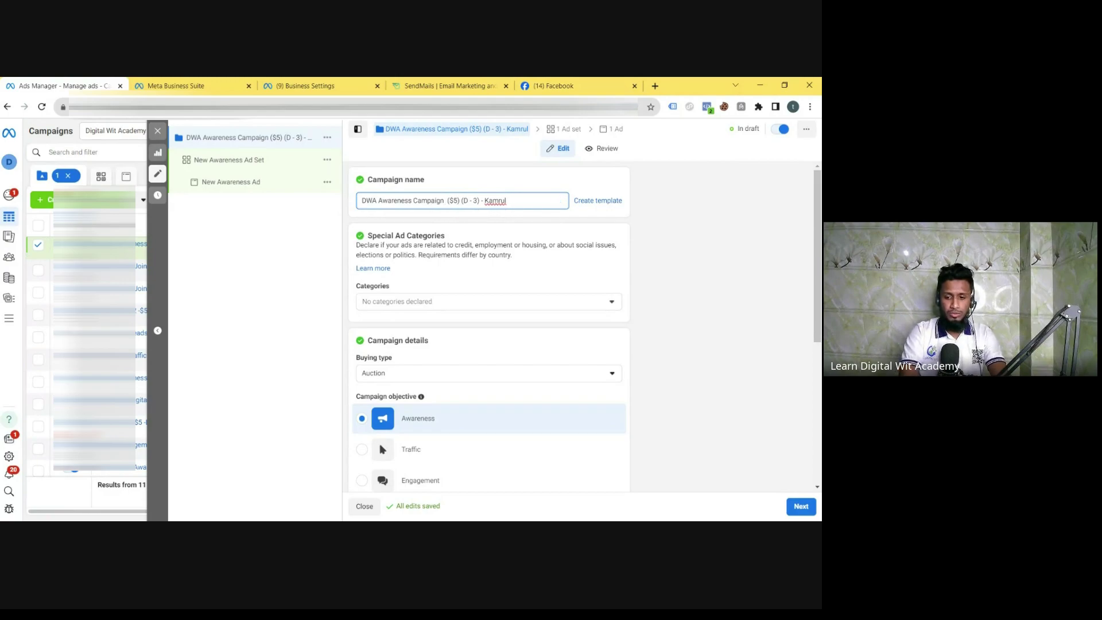
pyautogui.write('N2')
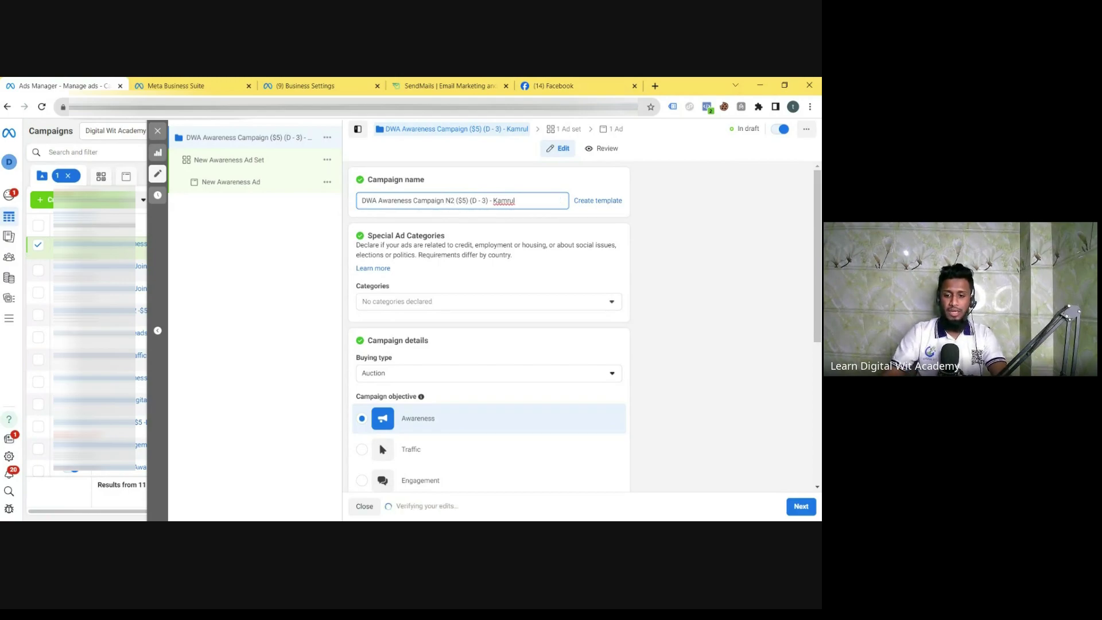
pyautogui.click(520, 224)
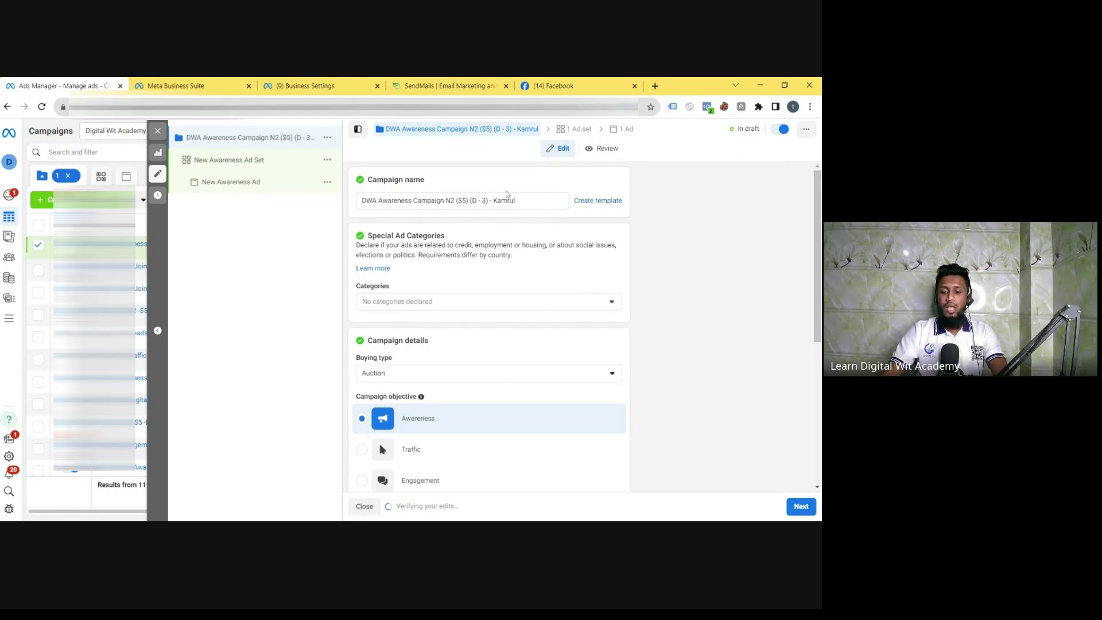
pyautogui.scroll(-1, 529, 198)
pyautogui.scroll(1, 529, 198)
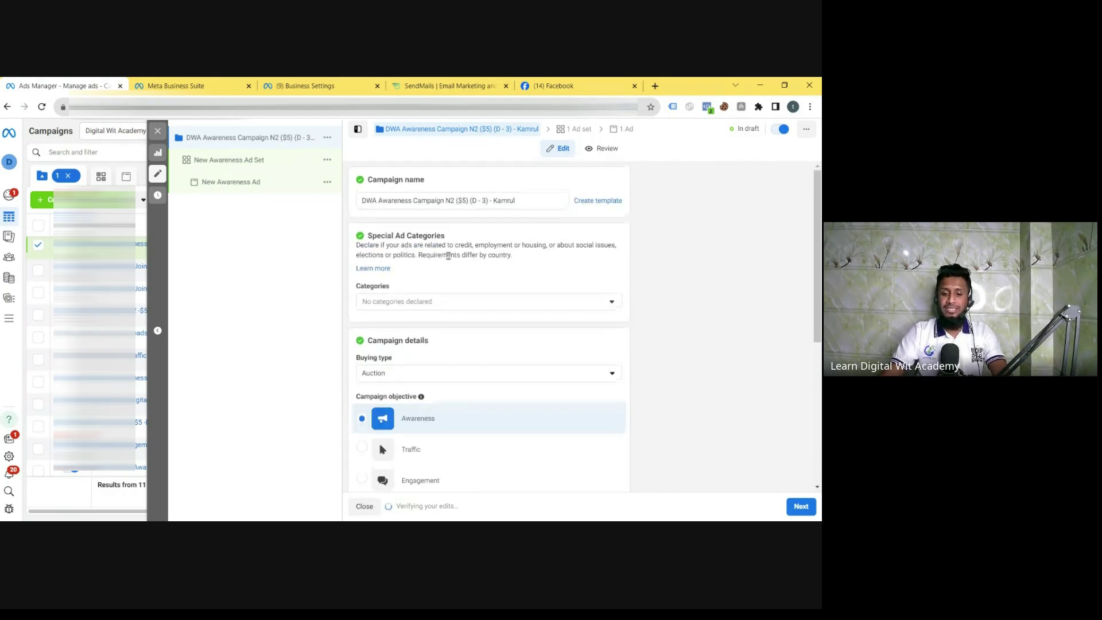
# Review the special ad category options, trying Credit and clearing it again so that no category is declared
pyautogui.click(488, 302)
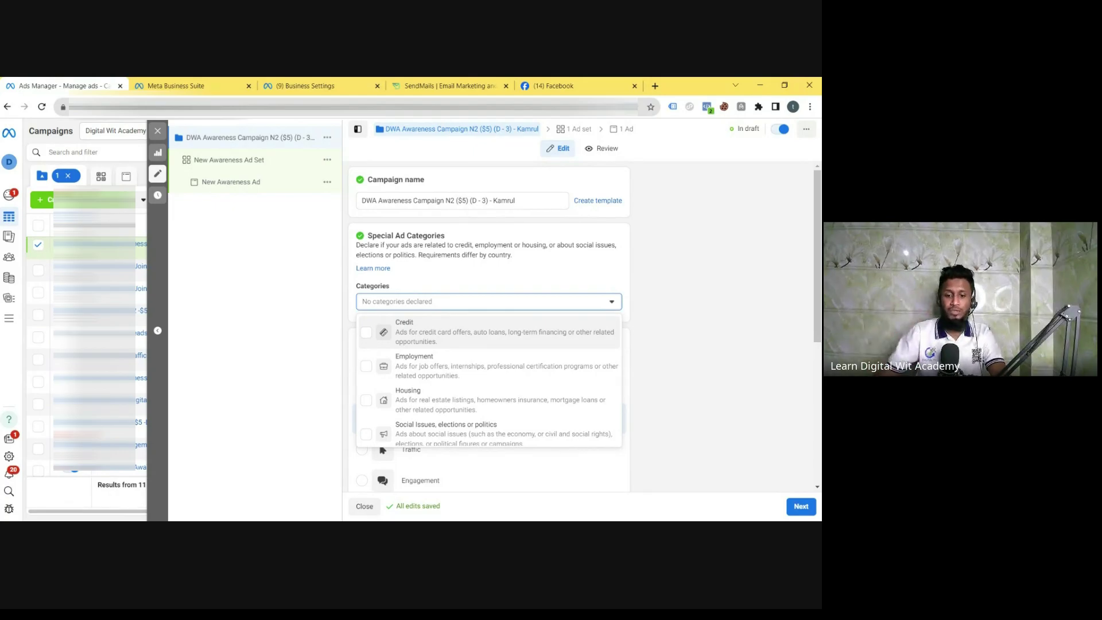
pyautogui.scroll(-2, 491, 296)
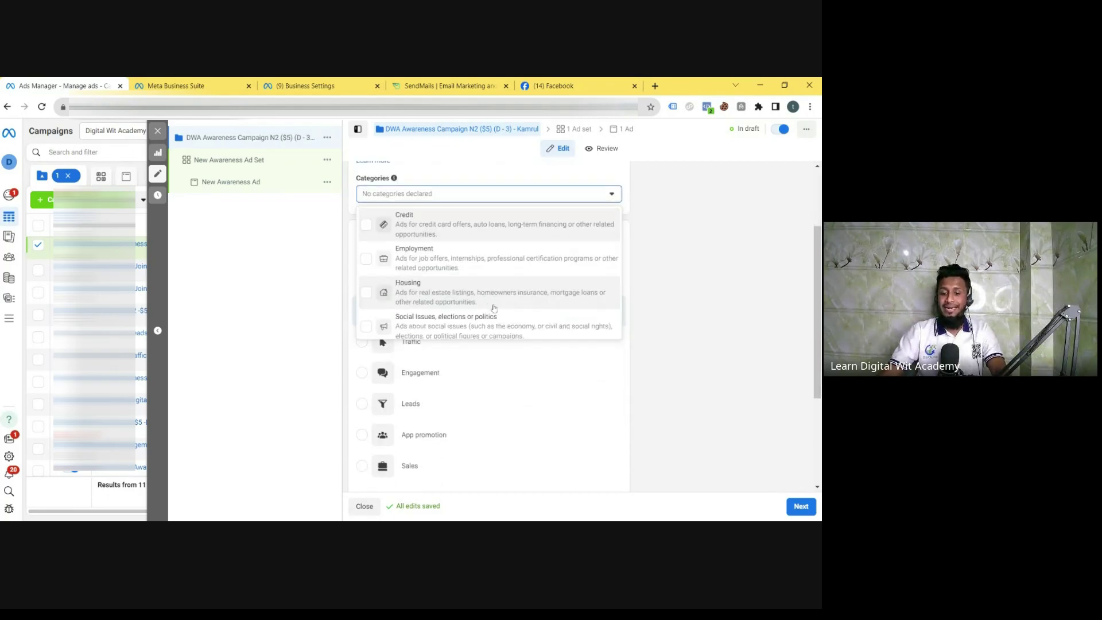
pyautogui.scroll(-1, 494, 296)
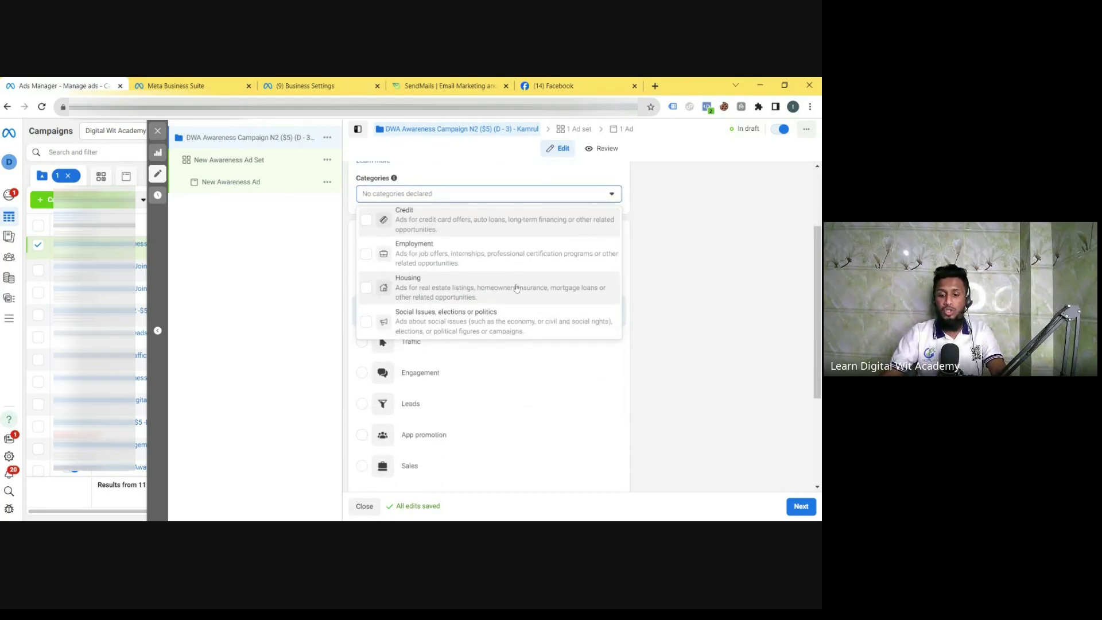
pyautogui.scroll(1, 521, 302)
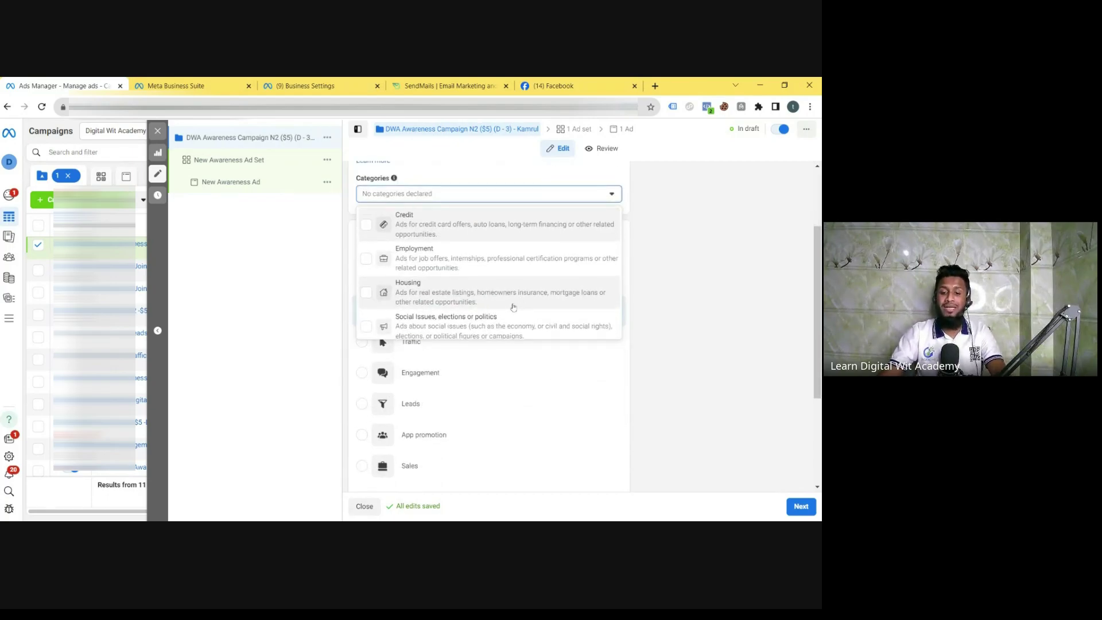
pyautogui.click(366, 227)
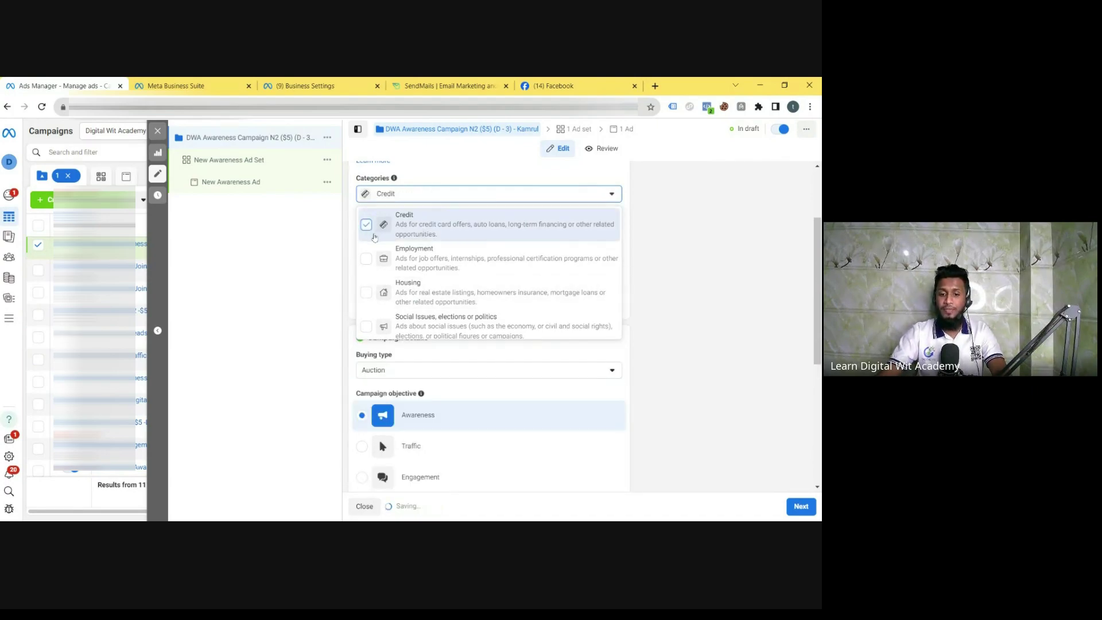
pyautogui.click(367, 225)
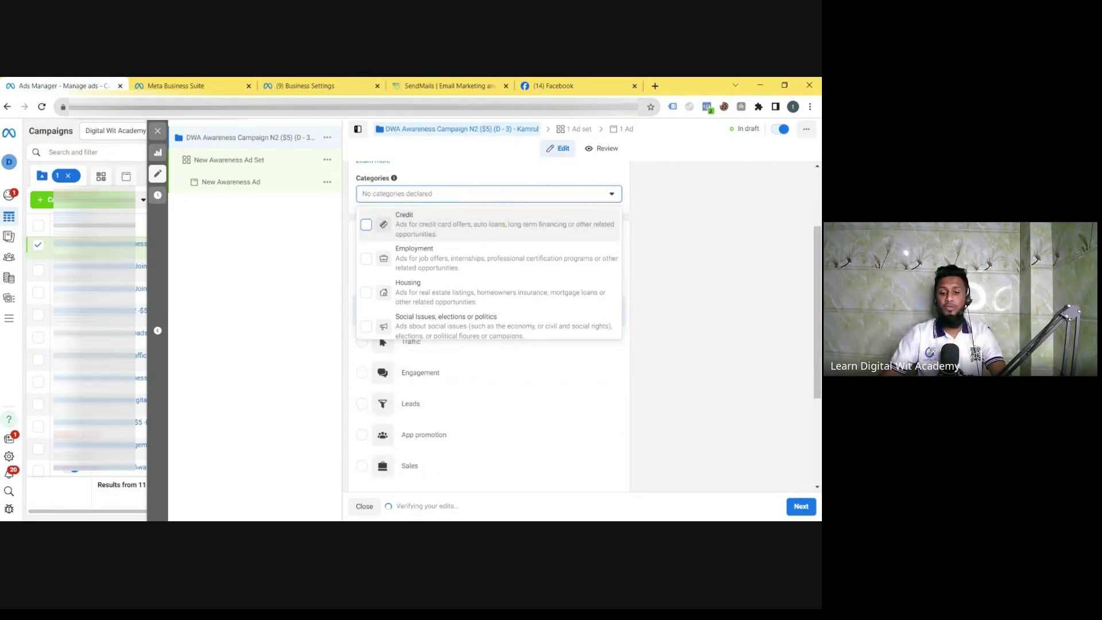
pyautogui.scroll(-1, 442, 256)
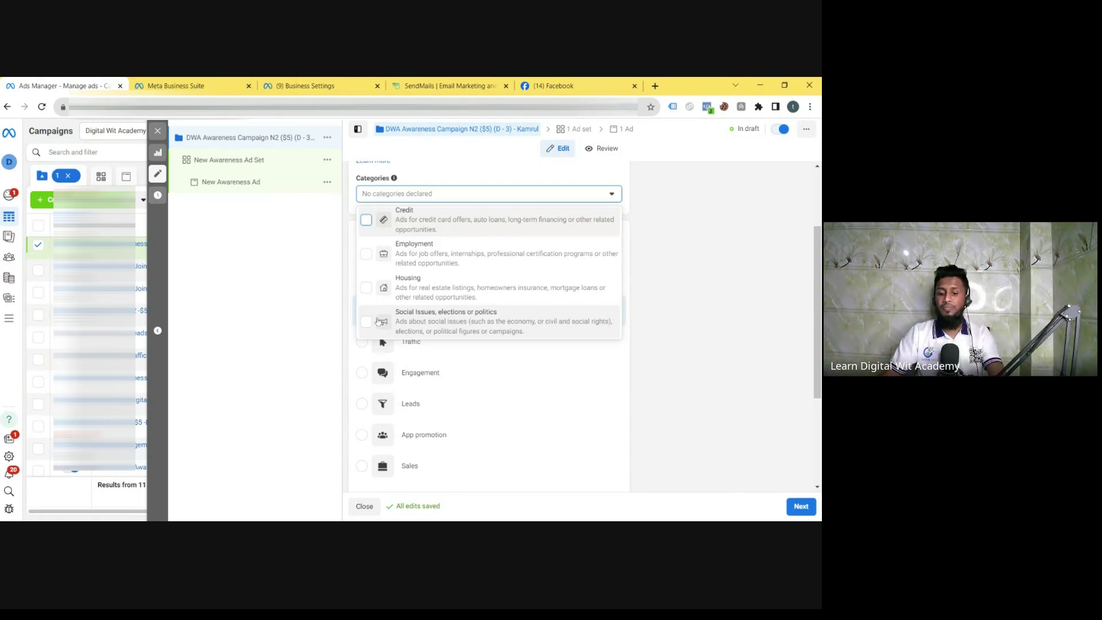
pyautogui.click(347, 218)
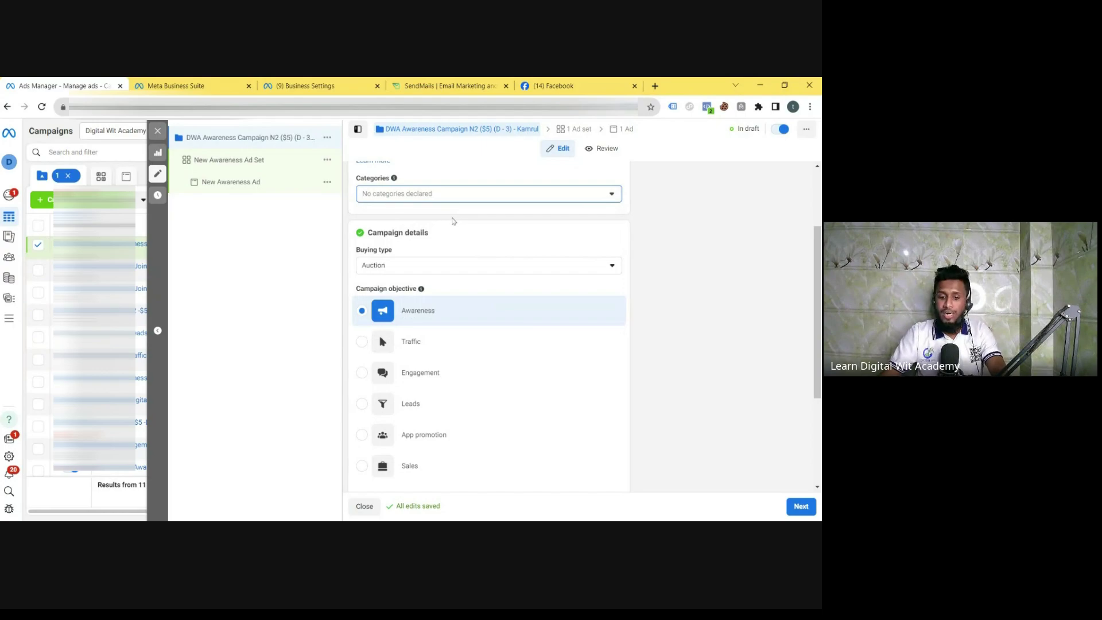
# Check the available buying types and look through the campaign objectives and the remaining campaign settings
pyautogui.scroll(-1, 453, 220)
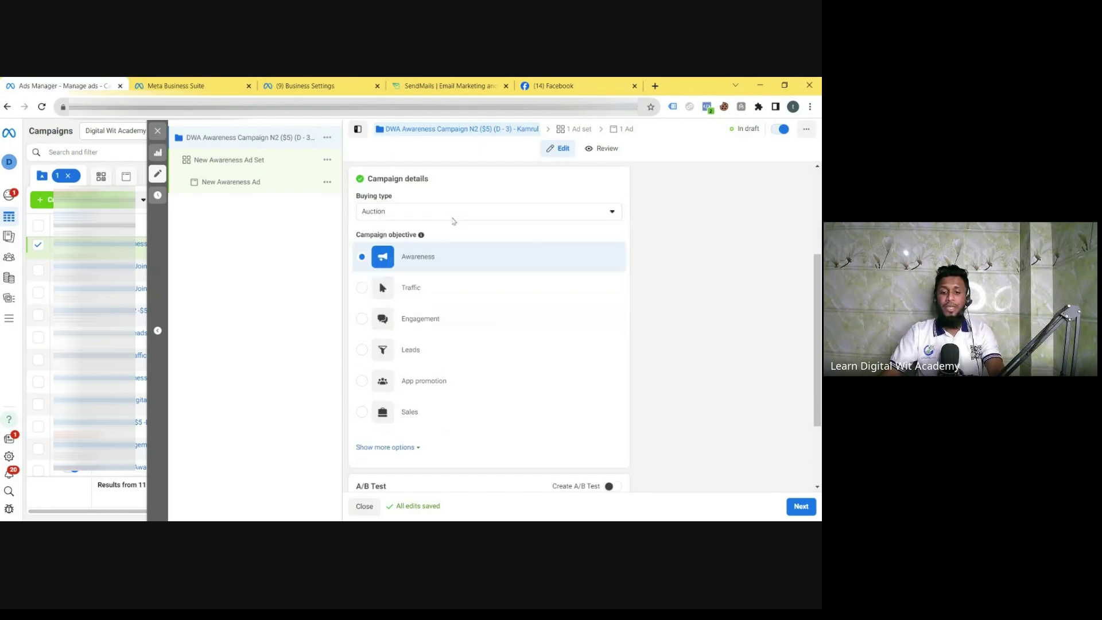
pyautogui.click(409, 218)
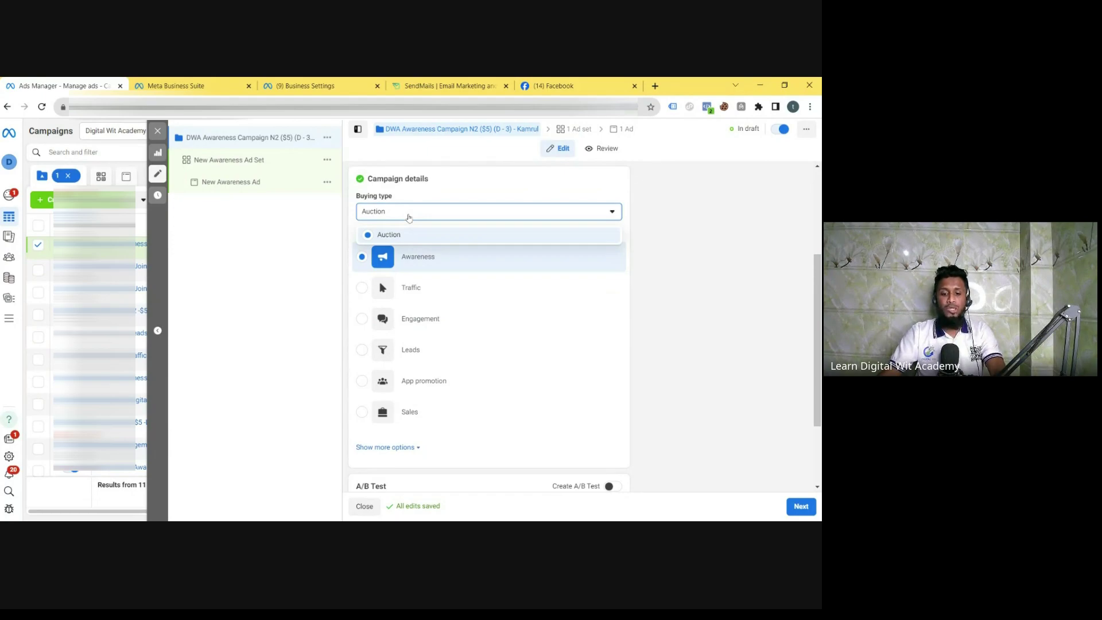
pyautogui.click(503, 221)
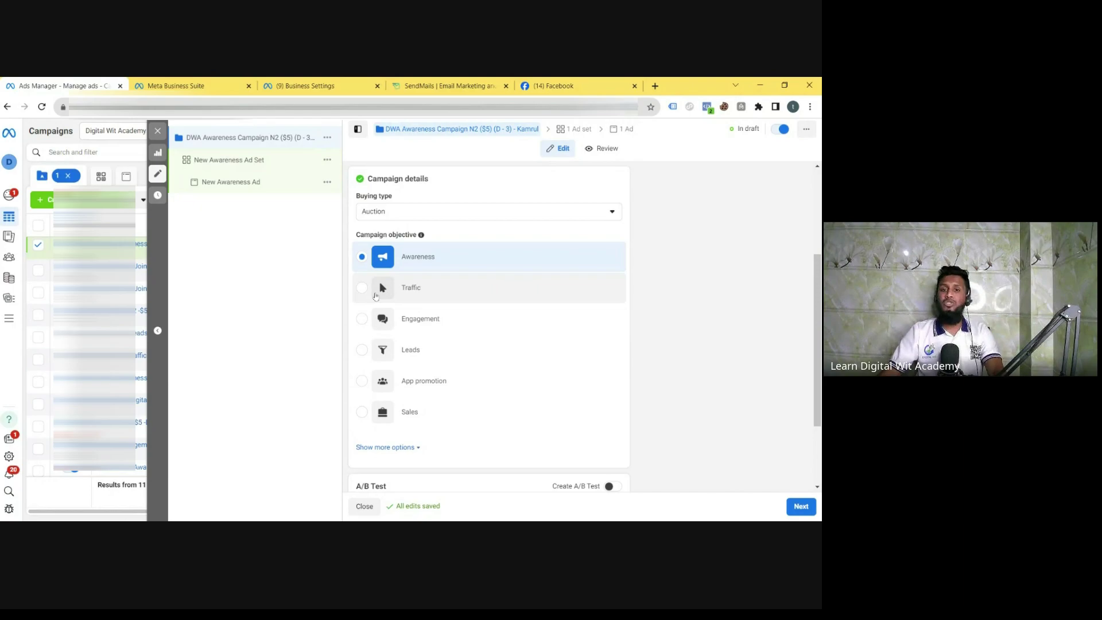
pyautogui.moveTo(376, 296)
pyautogui.scroll(-1, 410, 321)
pyautogui.scroll(-3, 419, 331)
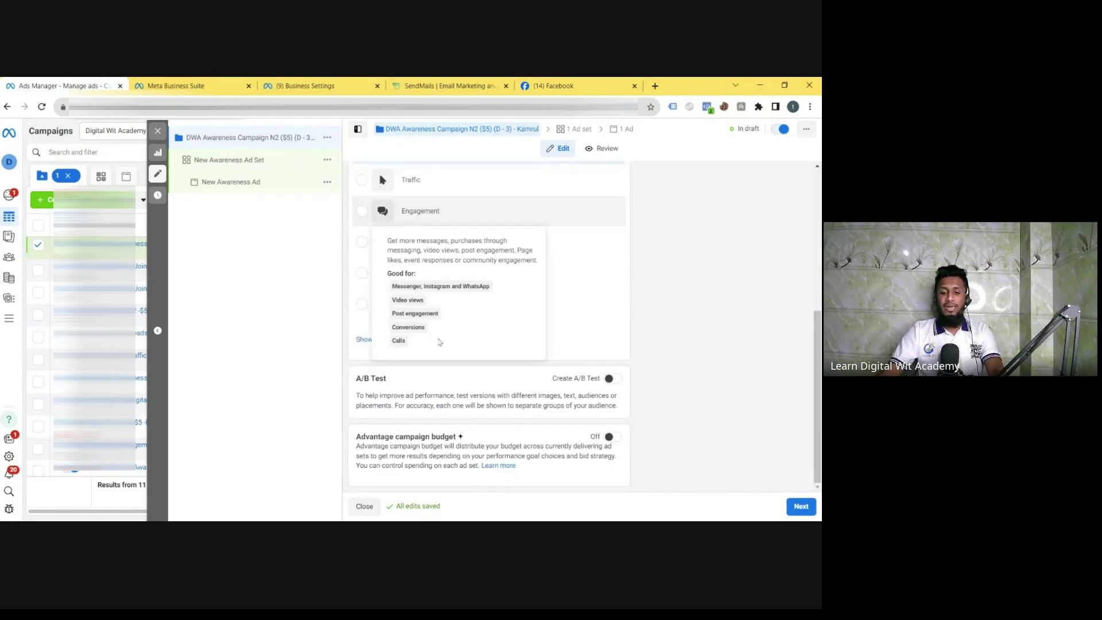
pyautogui.scroll(4, 632, 302)
pyautogui.scroll(-4, 613, 314)
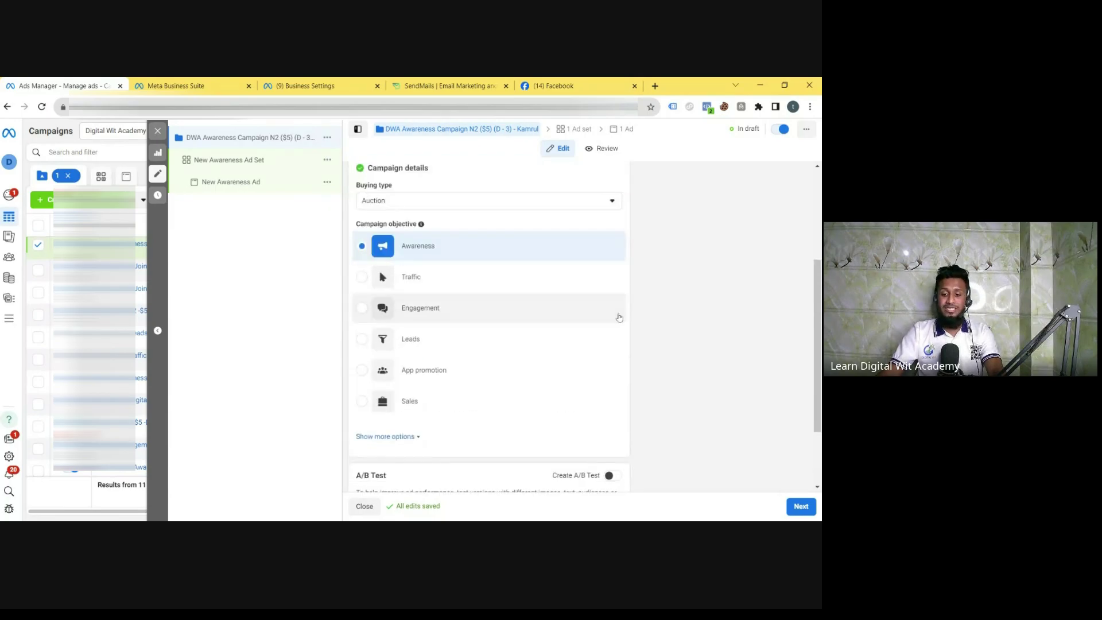
# Try the A/B test option, leaving it off, and turn on Advantage campaign budget
pyautogui.click(610, 378)
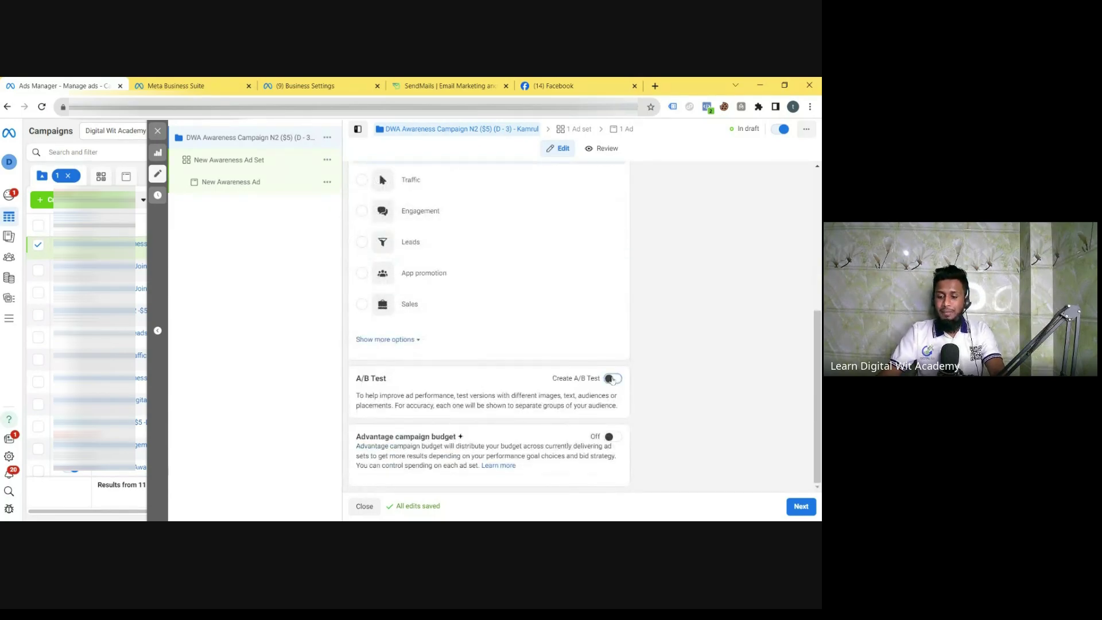
pyautogui.click(612, 339)
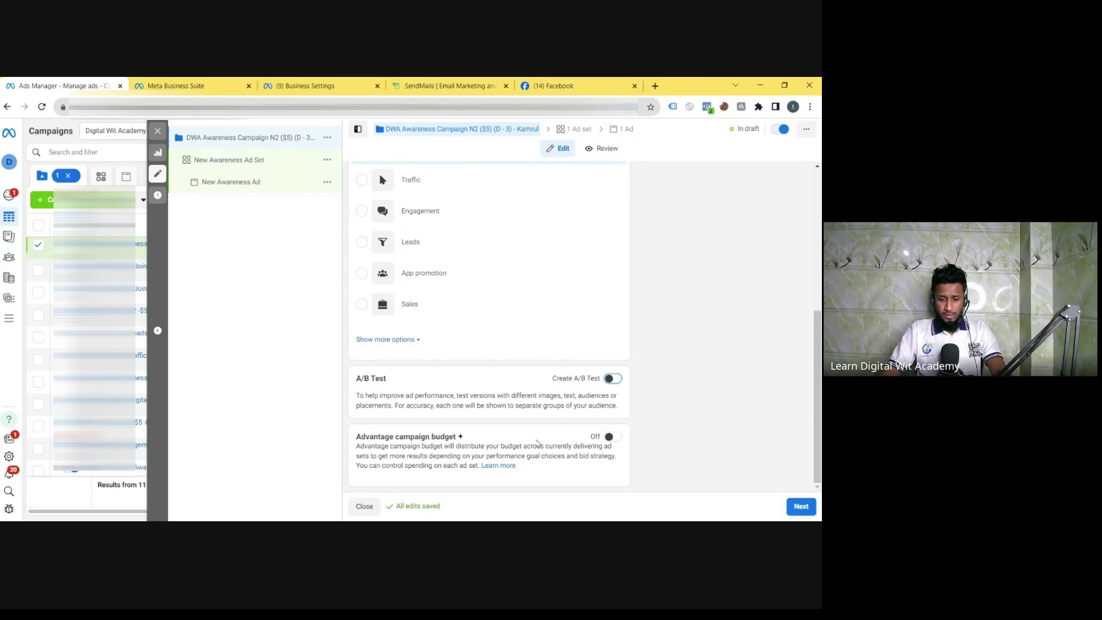
pyautogui.click(609, 438)
pyautogui.scroll(-2, 574, 402)
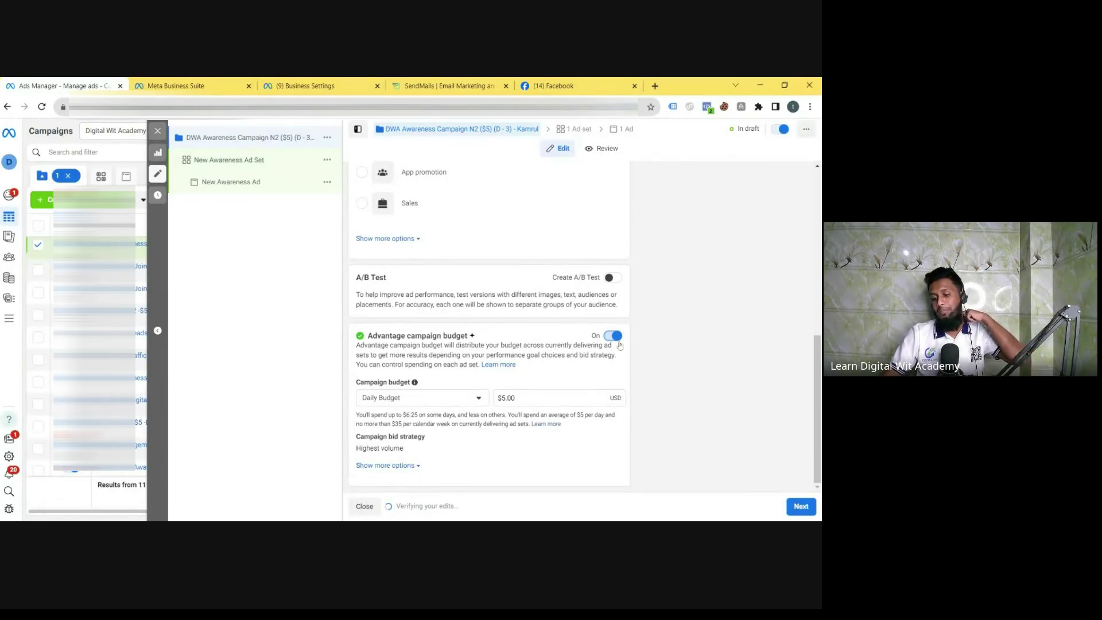
pyautogui.scroll(7, 613, 340)
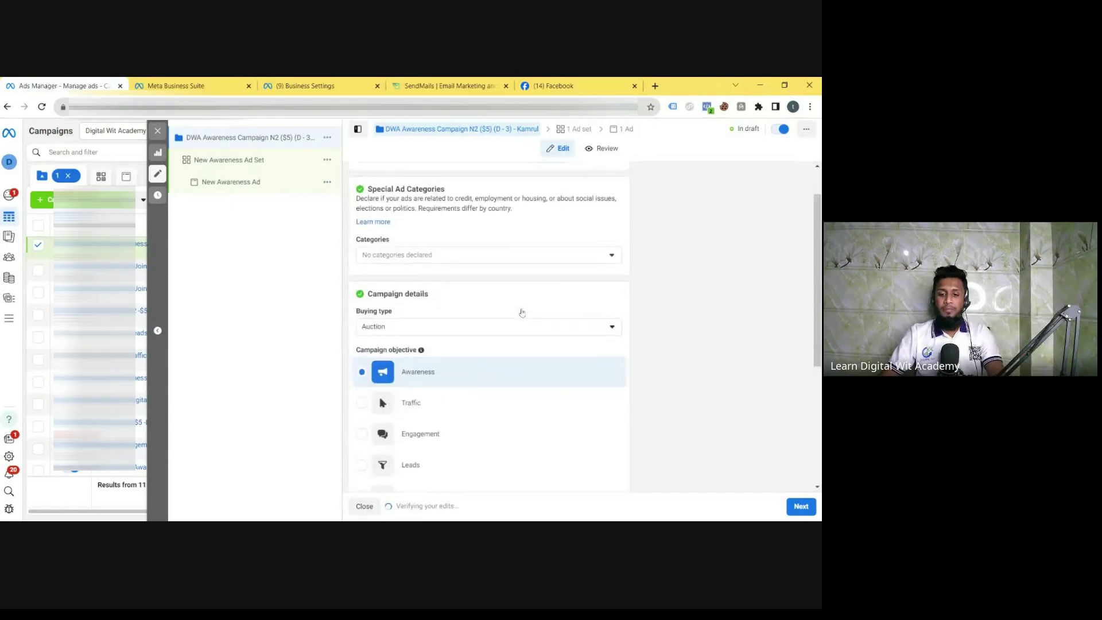
# Copy the campaign name and paste it into the ad set name after Ad Set, with New Awareness removed
pyautogui.tripleClick(530, 201)
pyautogui.hotkey('ctrl', 'c')
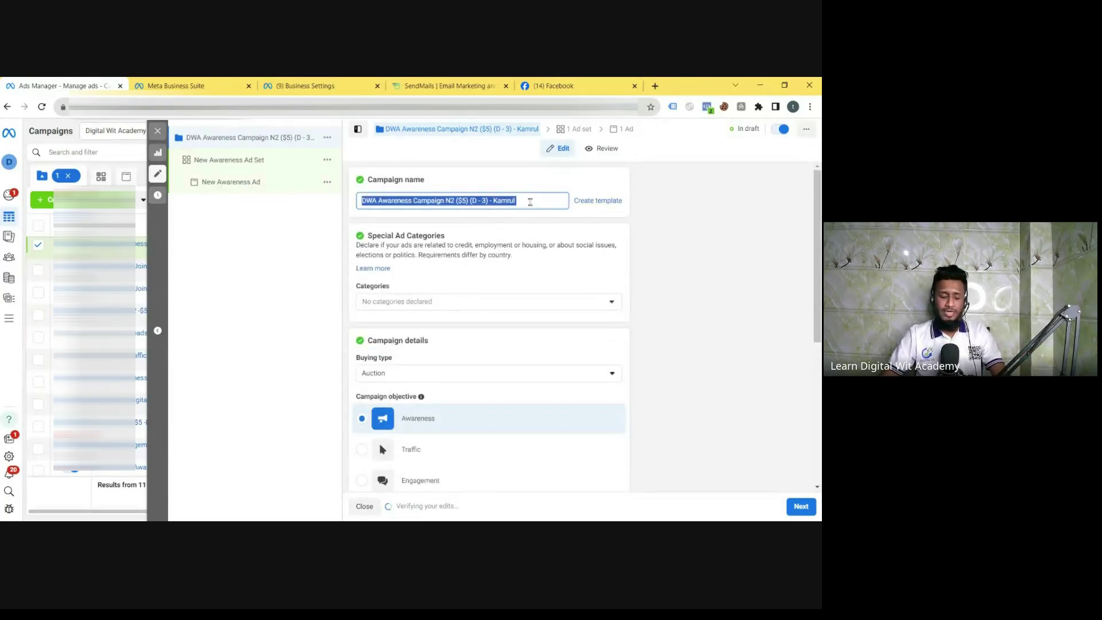
pyautogui.click(802, 507)
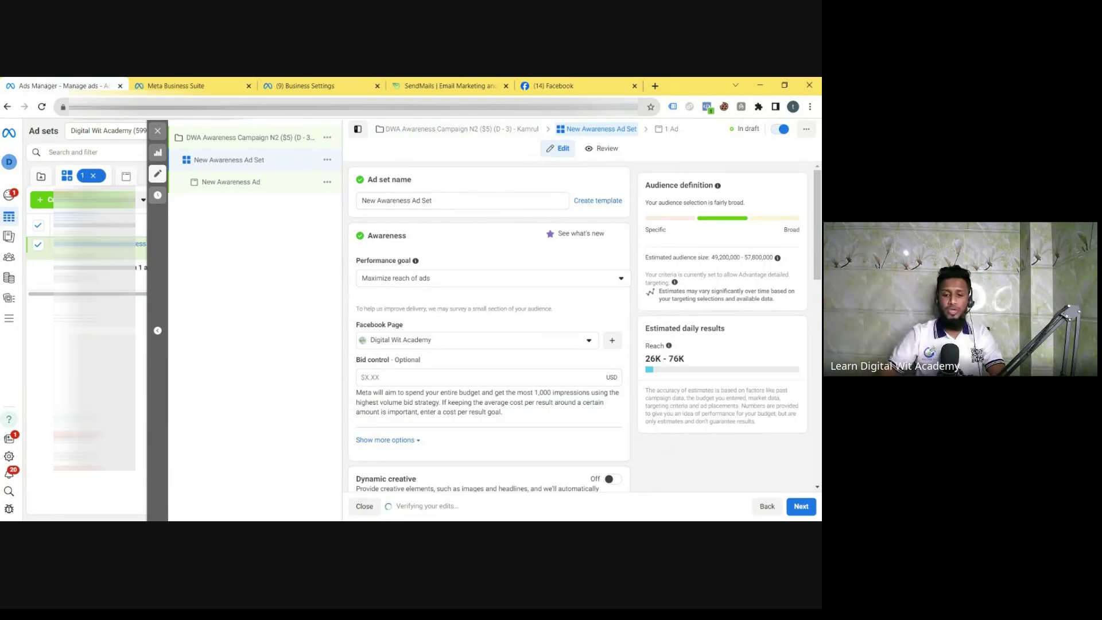
pyautogui.moveTo(414, 201); pyautogui.dragTo(334, 198)
pyautogui.press('BackSpace')
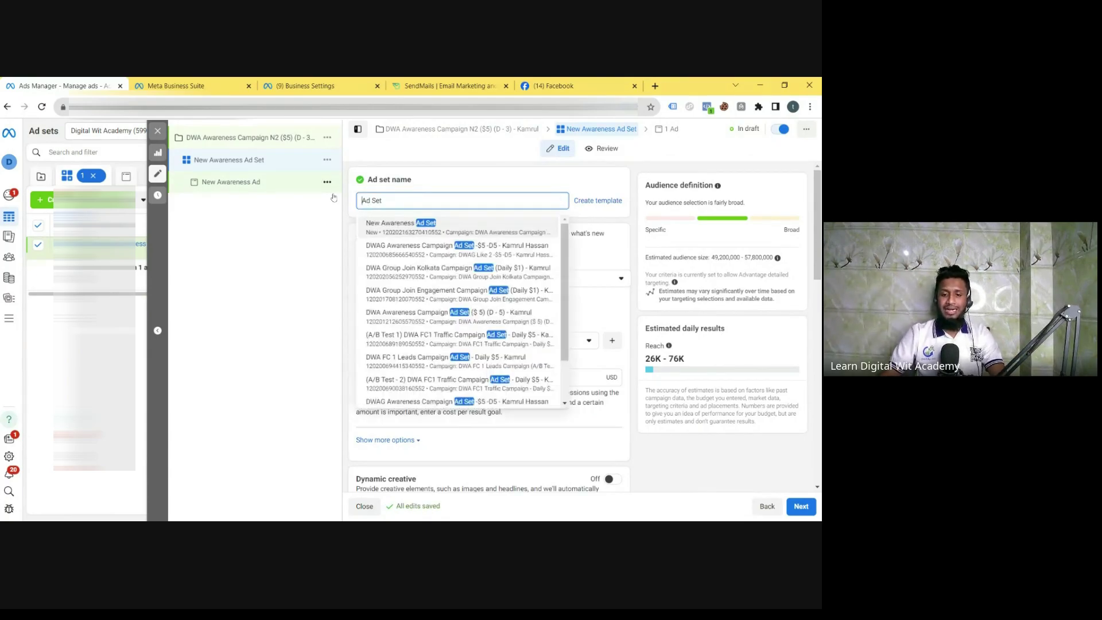
pyautogui.click(399, 201)
pyautogui.hotkey('ctrl', 'v')
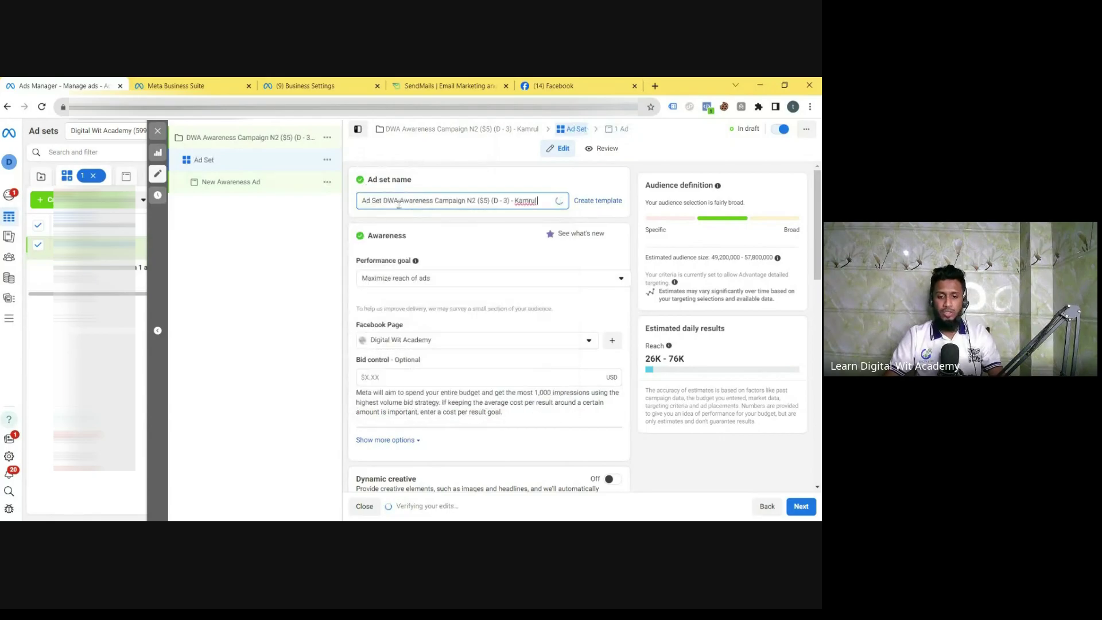
# Move the words Ad Set from the start of the ad set name to just before N2 and commit the name
pyautogui.moveTo(383, 200); pyautogui.dragTo(318, 206)
pyautogui.press('BackSpace')
pyautogui.click(456, 201)
pyautogui.press('Left')
pyautogui.press('Left')
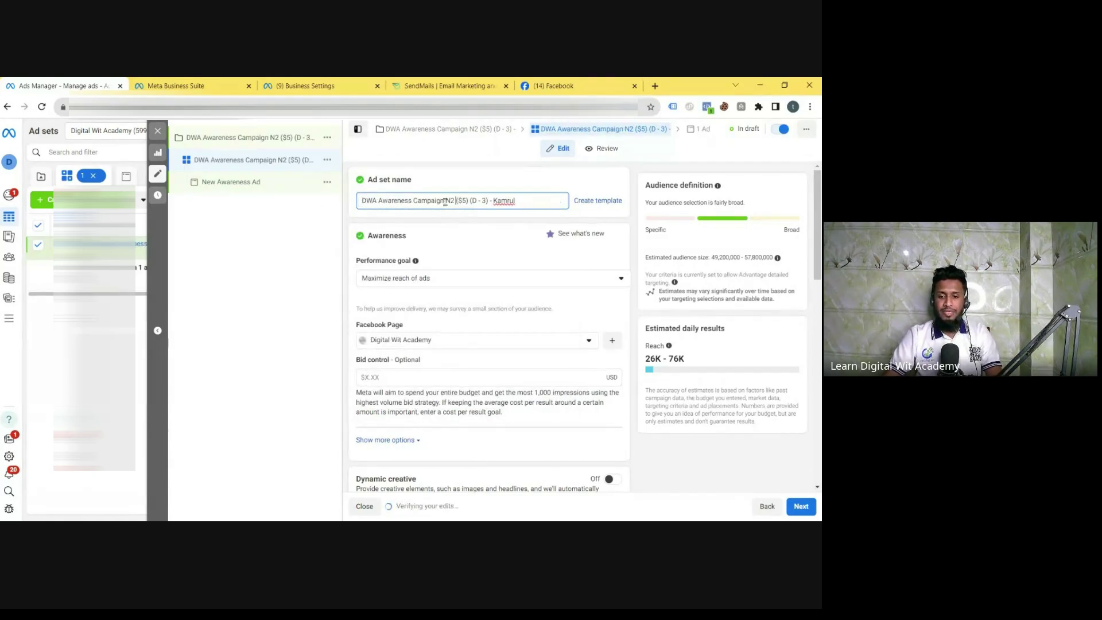
pyautogui.write('Ad Set')
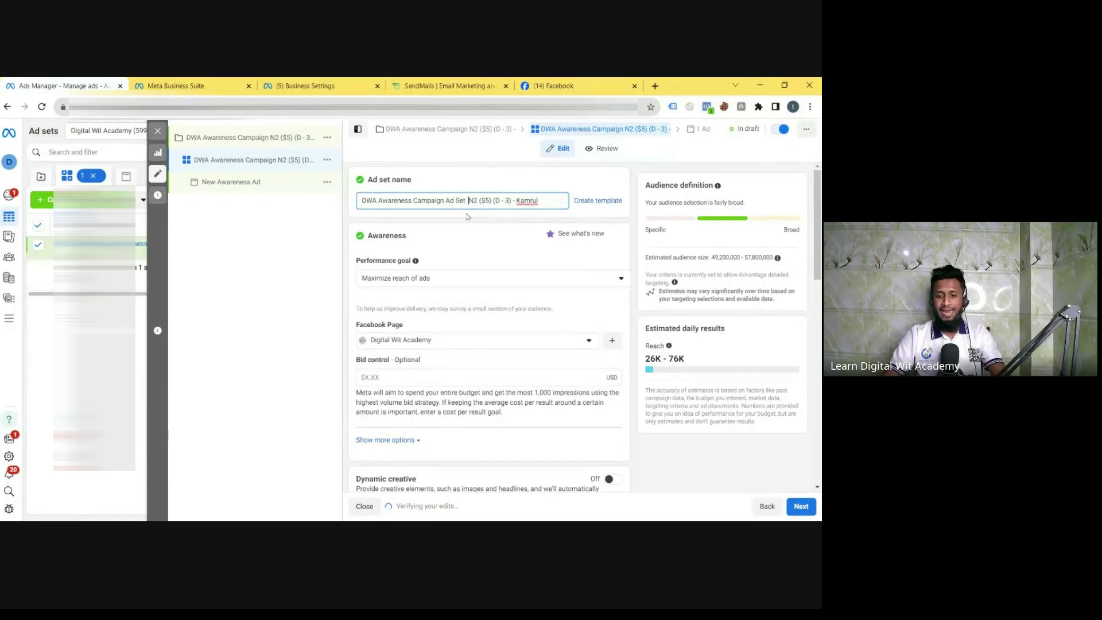
pyautogui.press('BackSpace')
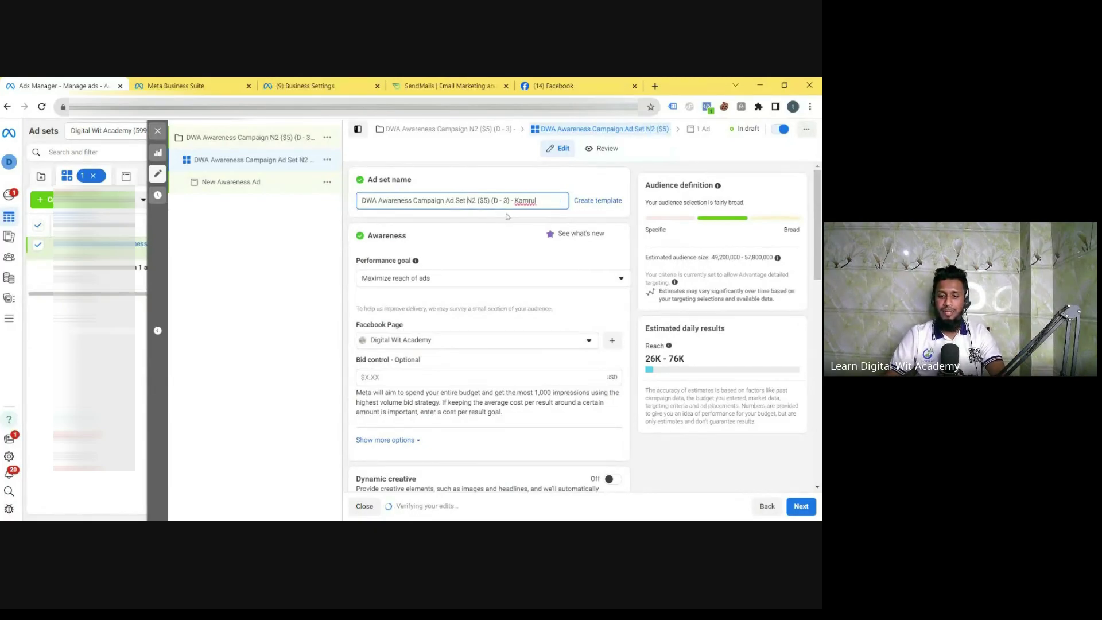
pyautogui.click(632, 189)
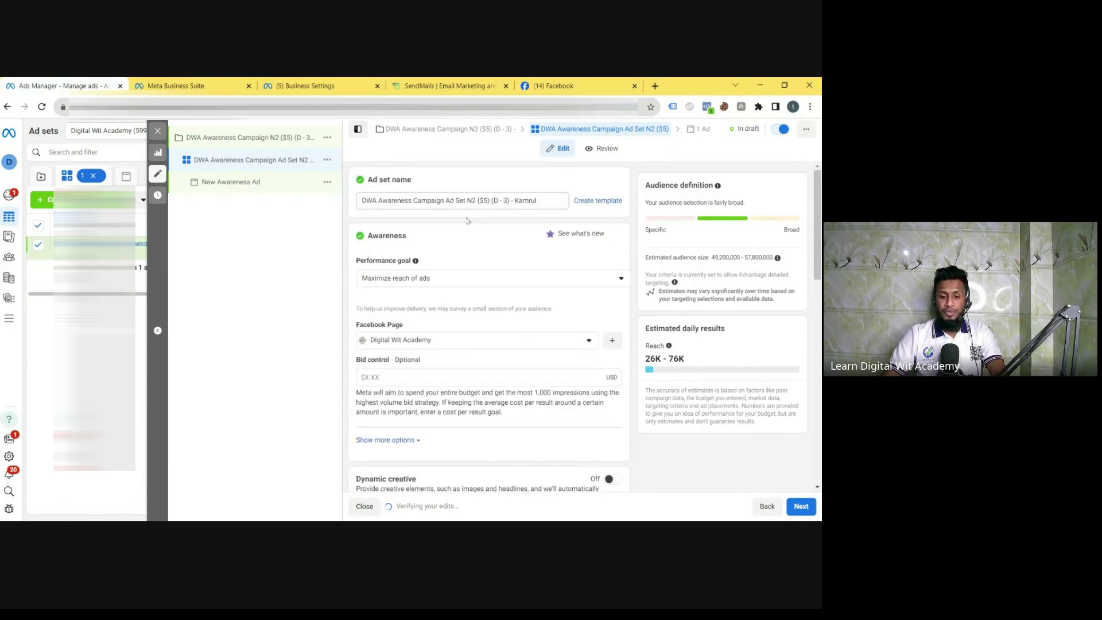
# Review the available awareness performance goals and set the ad set's goal to Maximize ad recall lift
pyautogui.scroll(-1, 430, 246)
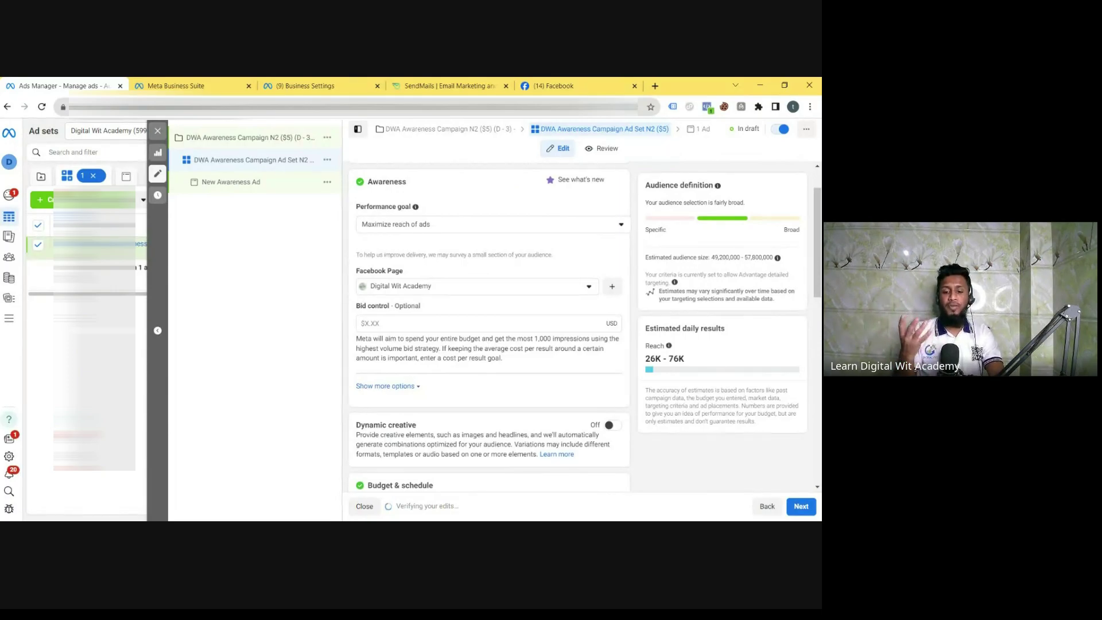
pyautogui.click(458, 225)
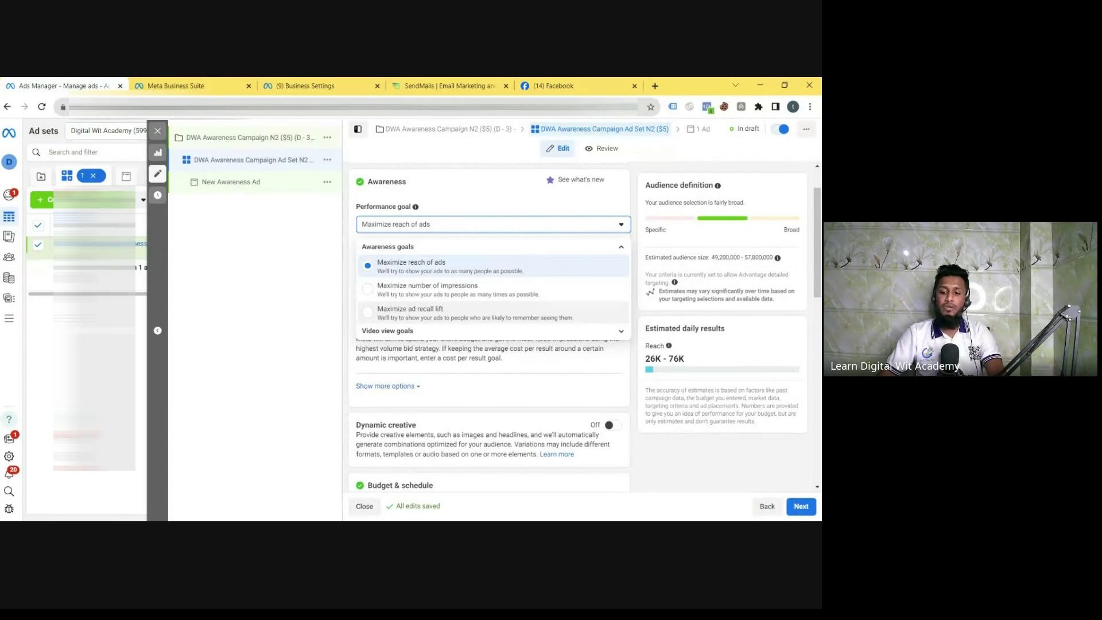
pyautogui.click(584, 232)
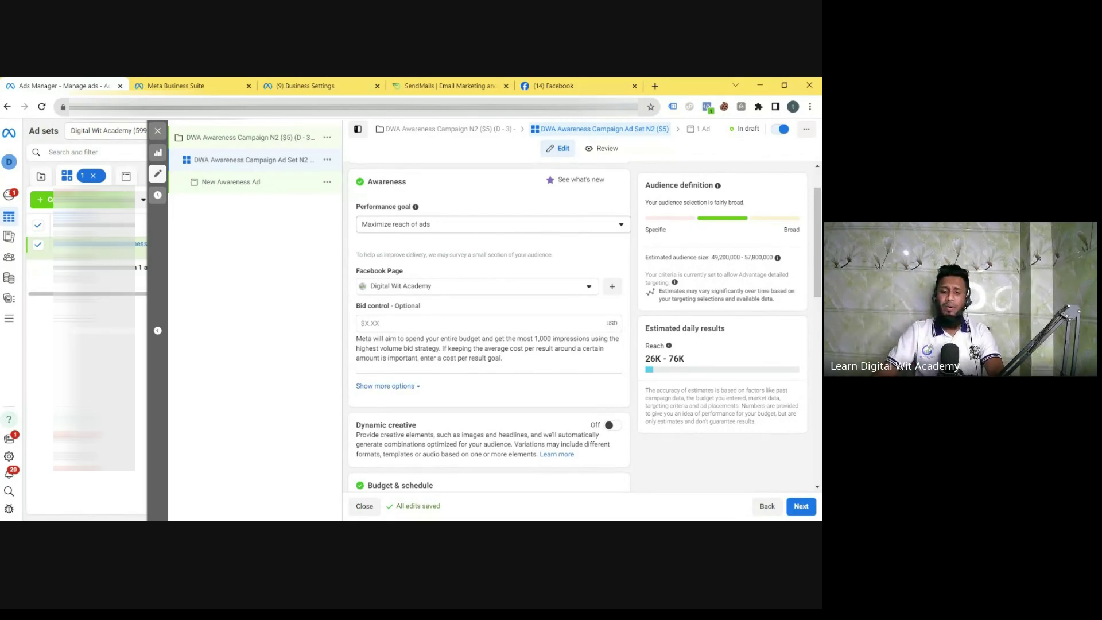
pyautogui.click(584, 227)
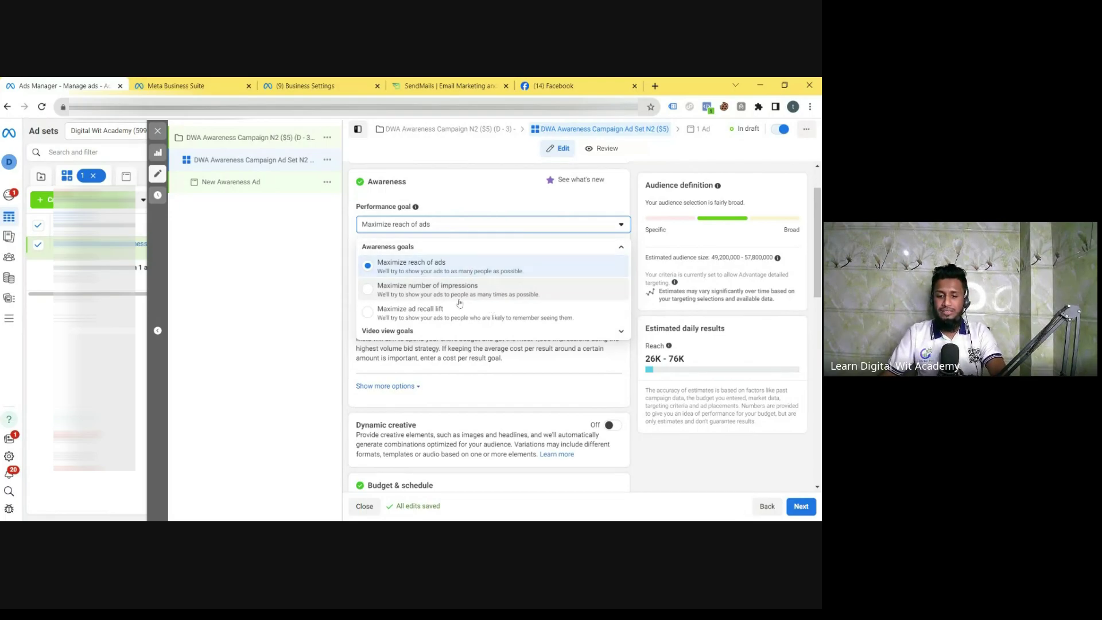
pyautogui.click(422, 310)
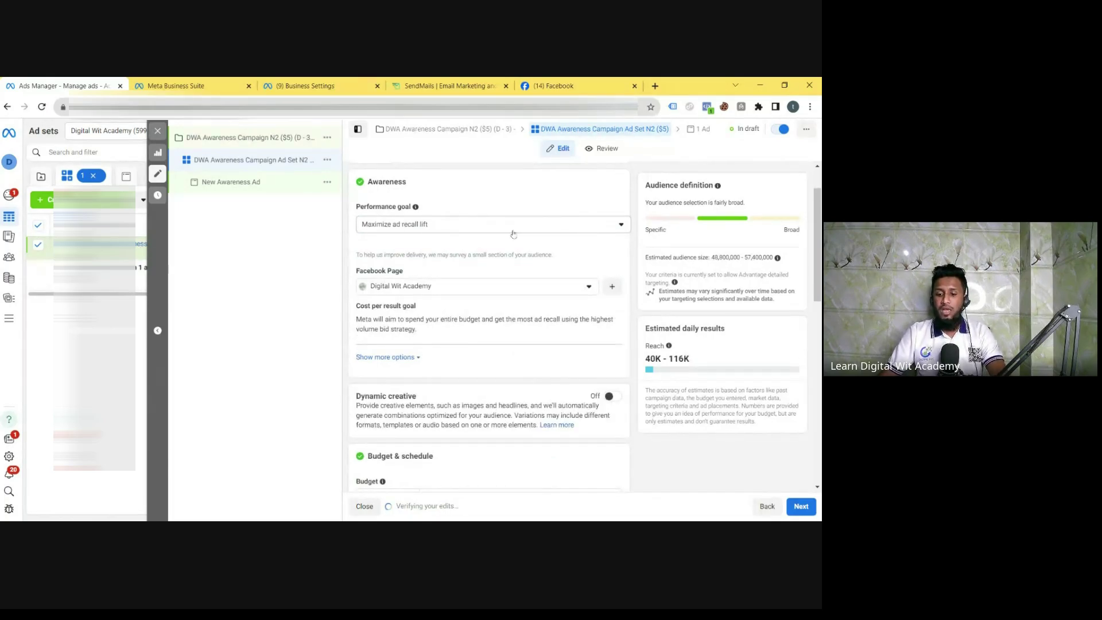
# Check which Facebook Pages can be chosen for the ad set, leaving Digital Wit Academy selected
pyautogui.scroll(-1, 514, 233)
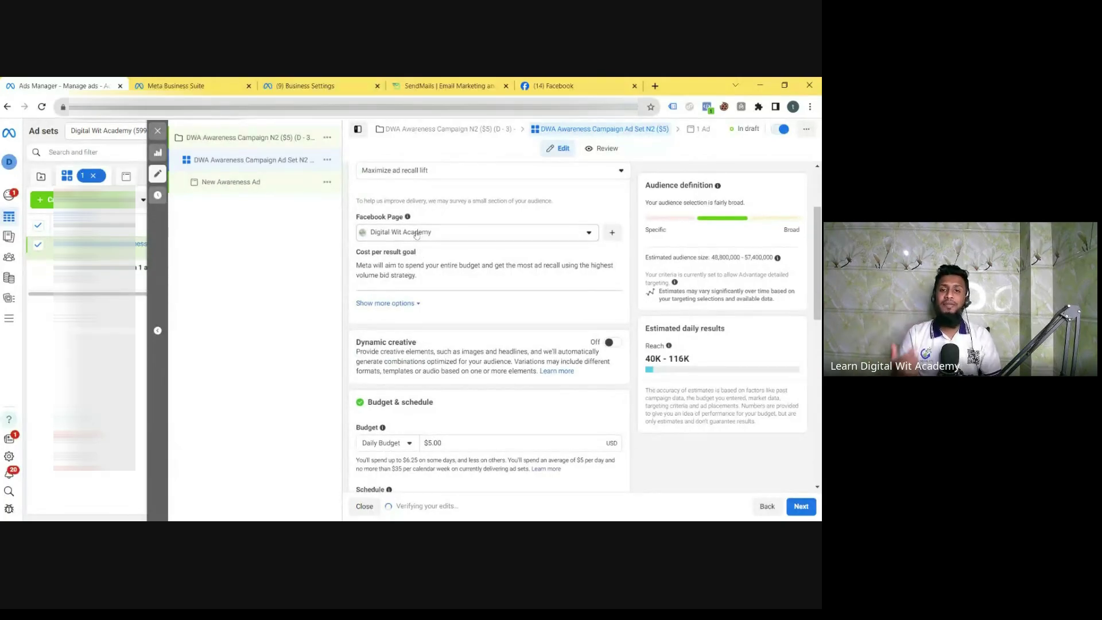
pyautogui.click(468, 240)
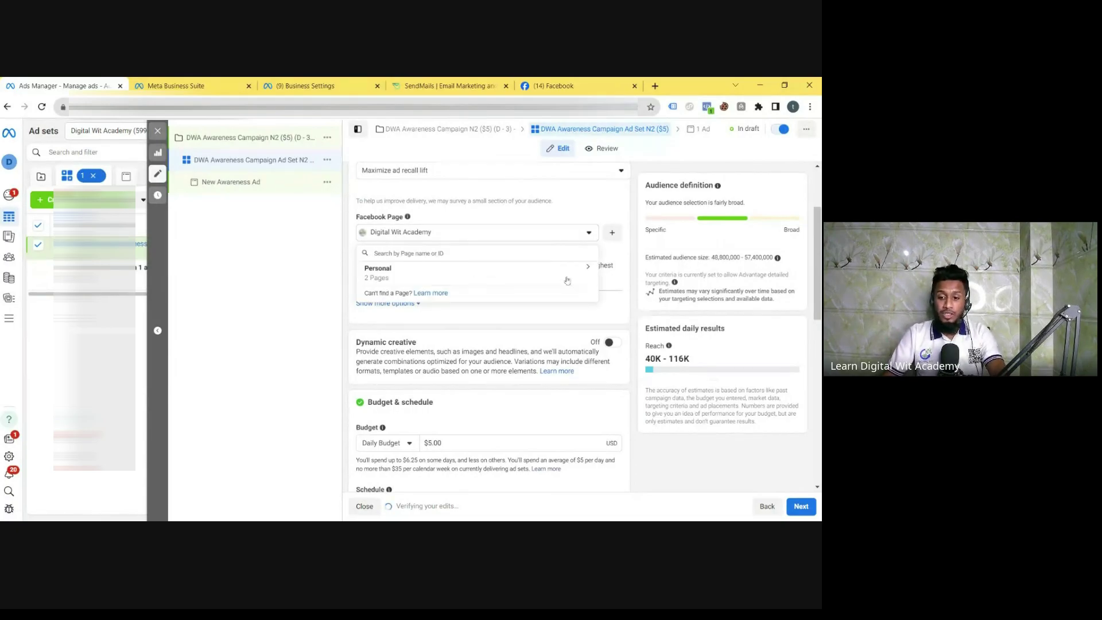
pyautogui.click(585, 272)
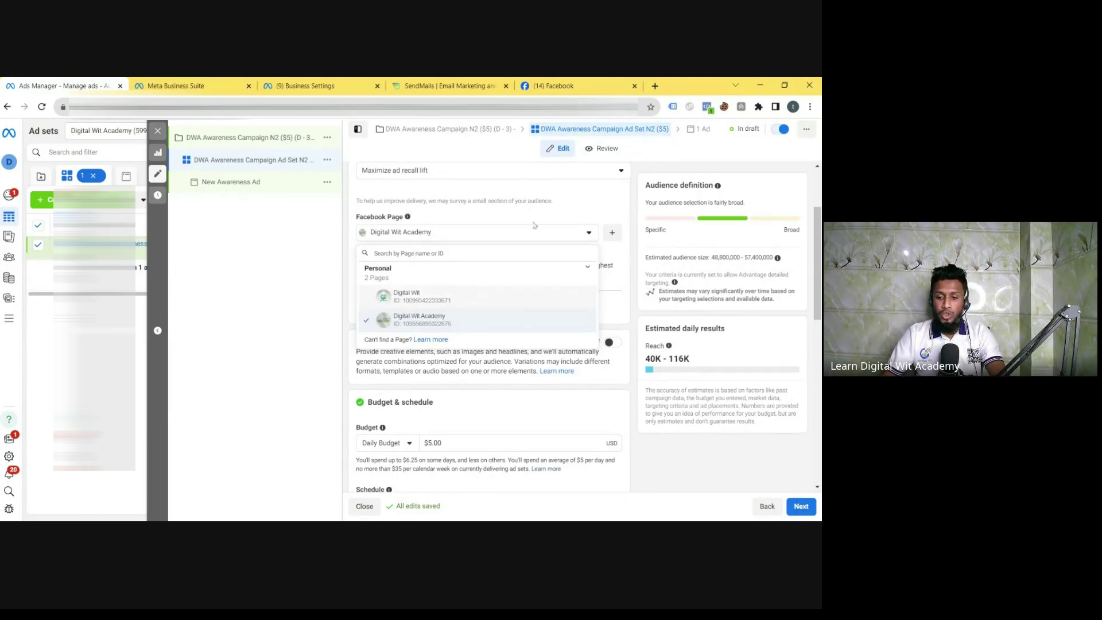
pyautogui.click(598, 219)
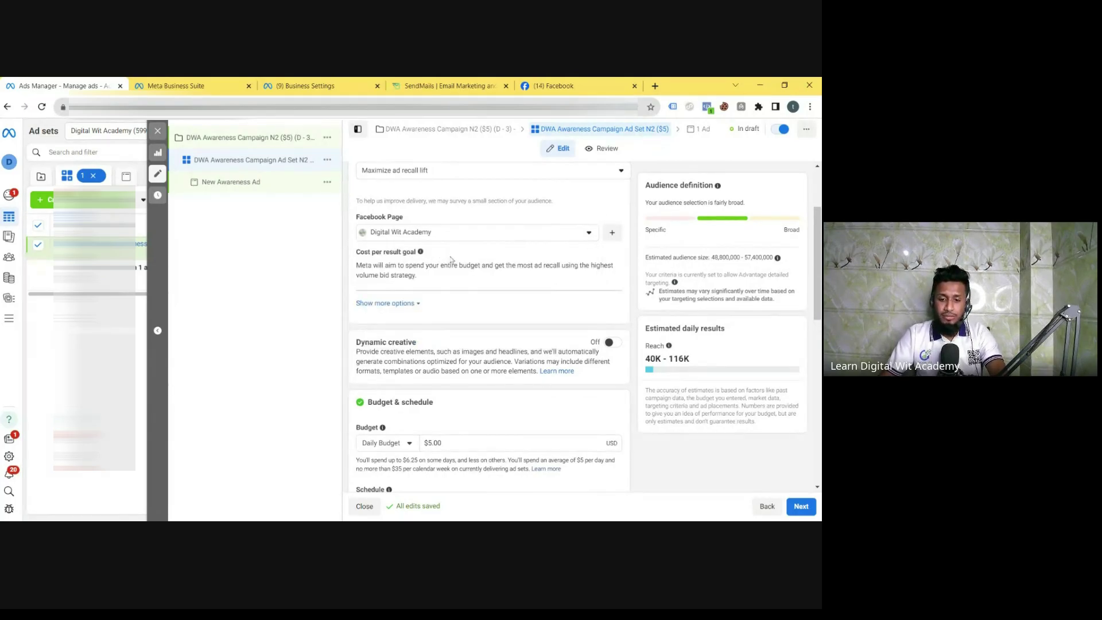
# Examine the ad set's dynamic creative, budget and schedule settings, comparing the Daily Budget and Lifetime Budget options
pyautogui.scroll(-2, 451, 260)
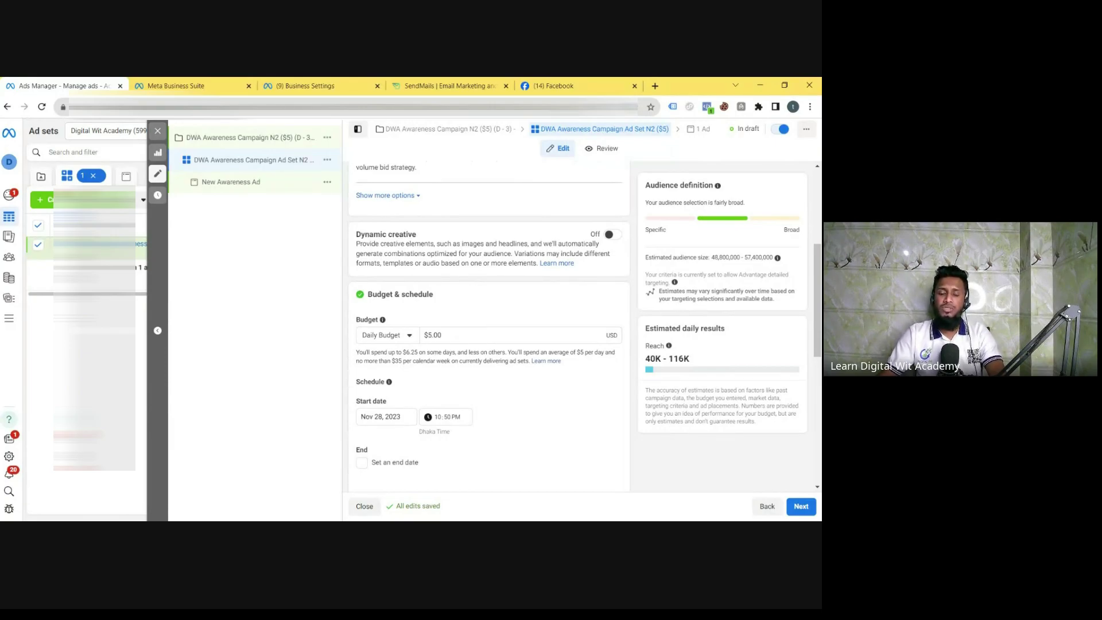
pyautogui.scroll(-2, 408, 238)
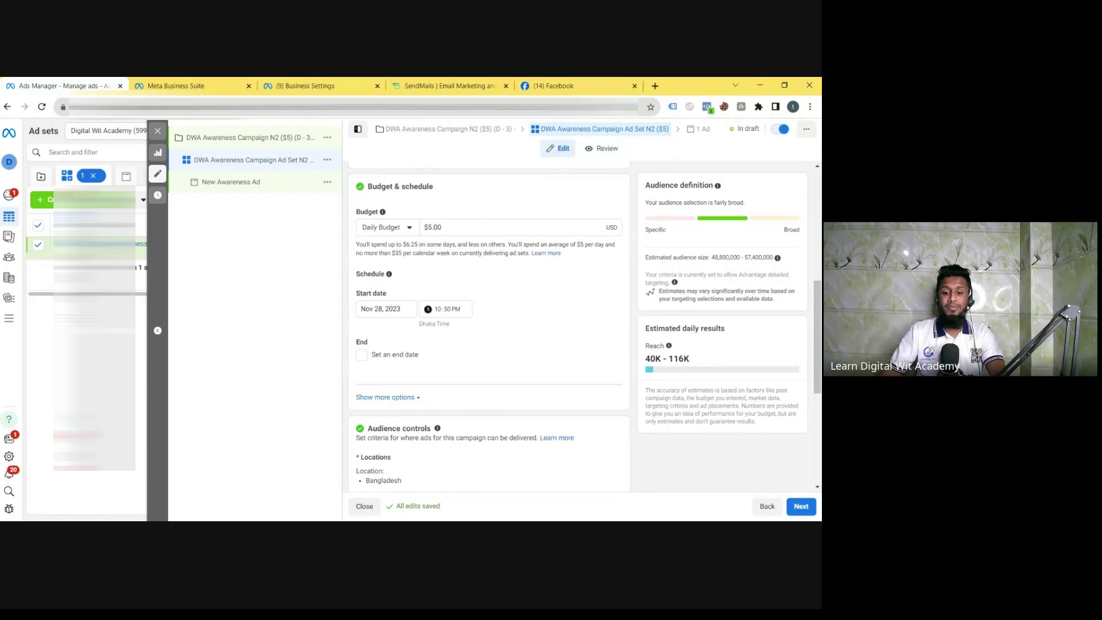
pyautogui.click(387, 228)
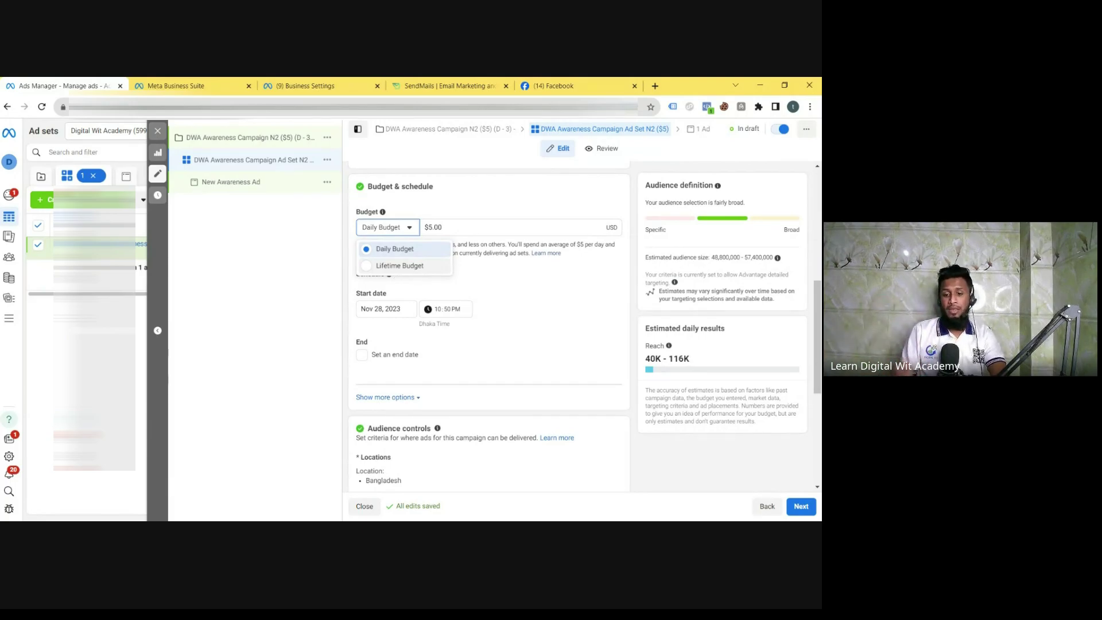
pyautogui.click(492, 220)
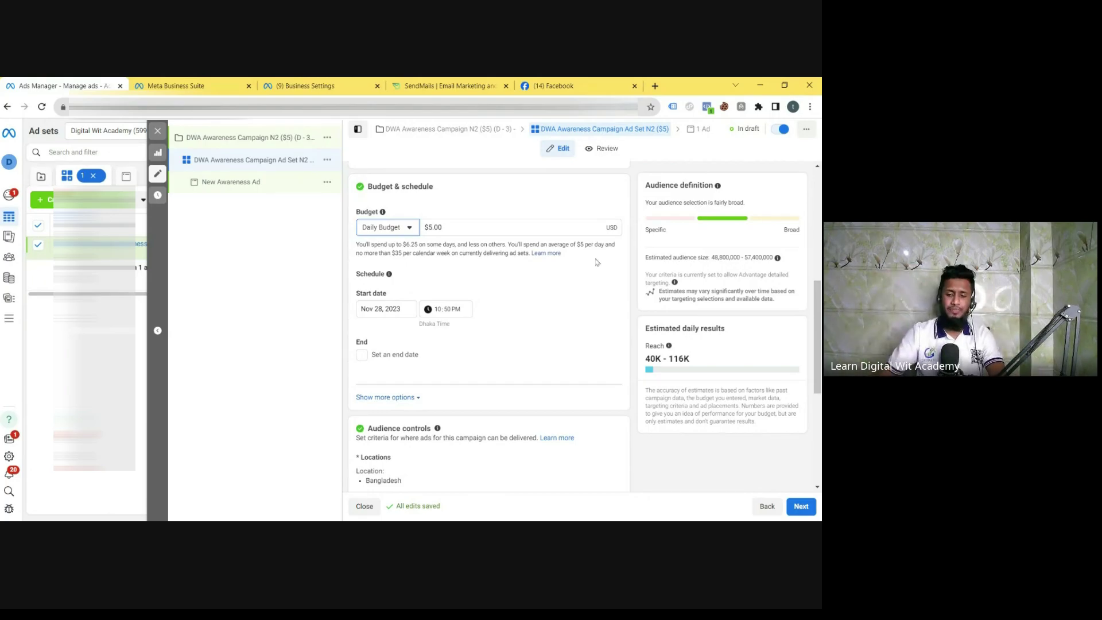
pyautogui.doubleClick(529, 226)
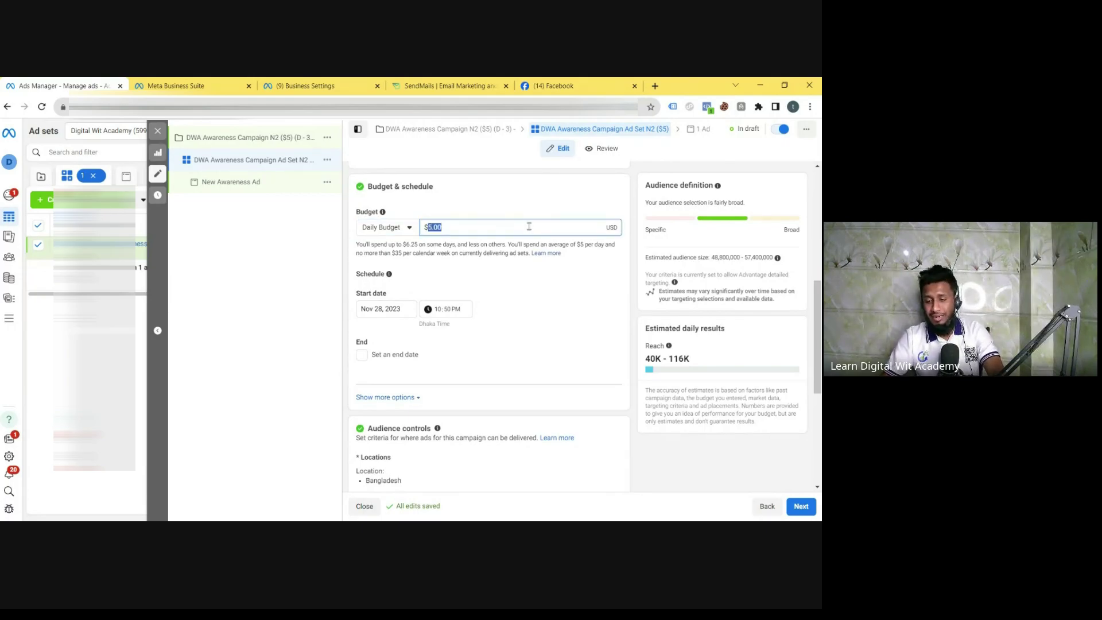
pyautogui.click(523, 199)
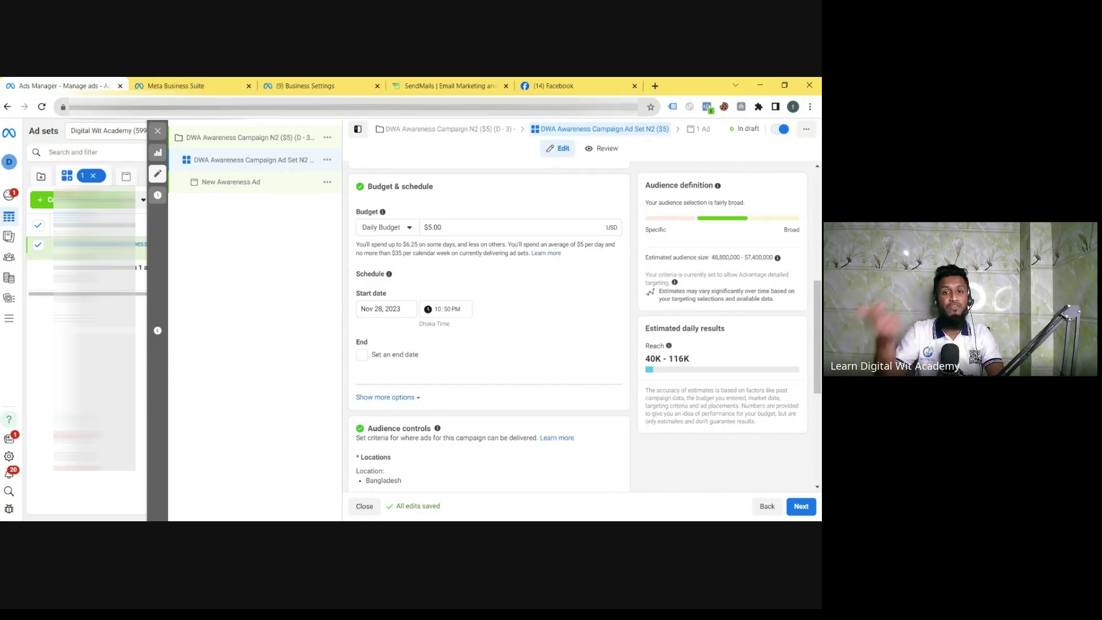
pyautogui.click(407, 230)
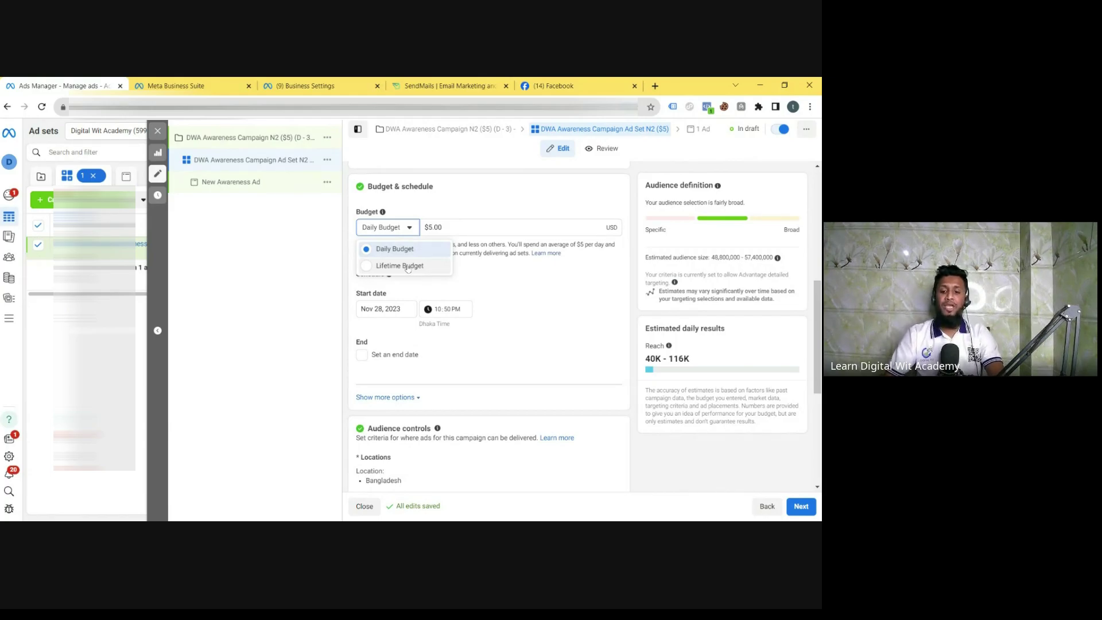
pyautogui.click(445, 214)
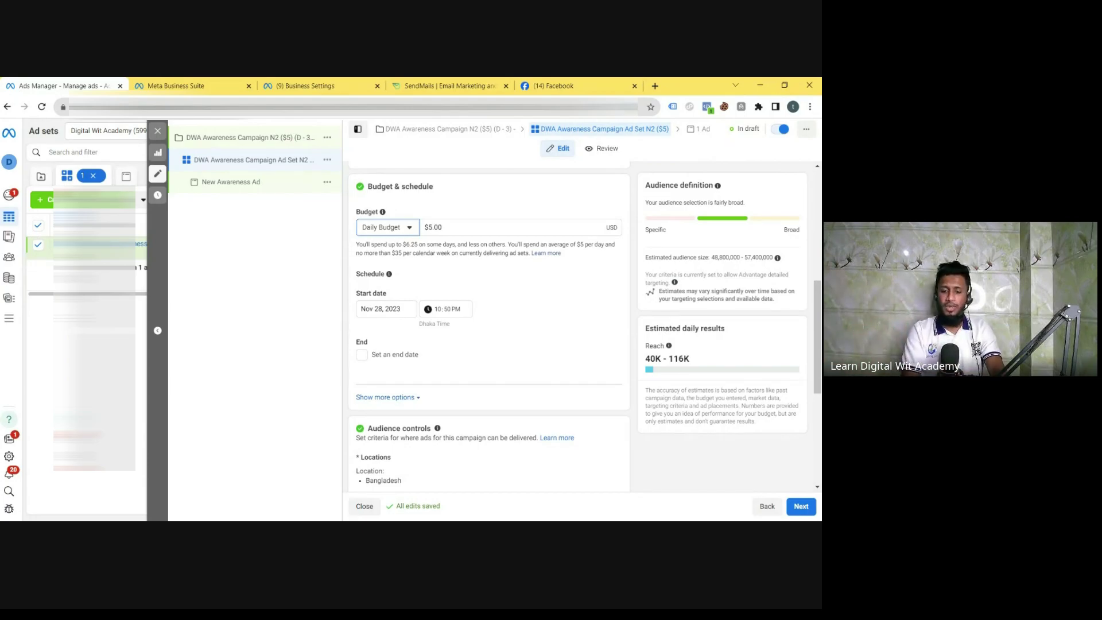
pyautogui.click(411, 229)
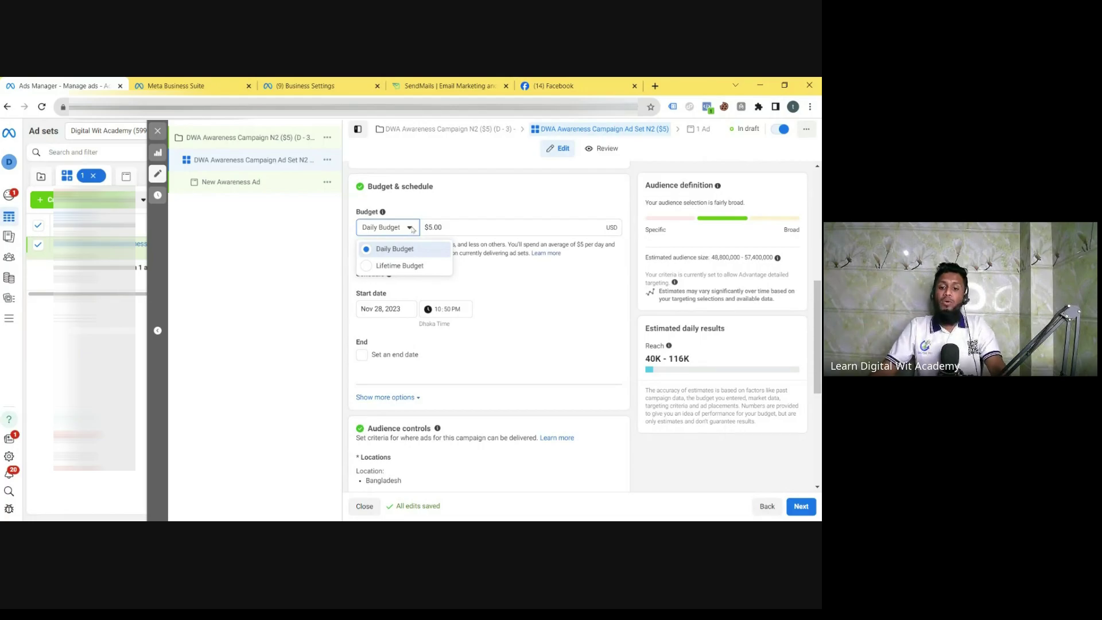
pyautogui.click(474, 204)
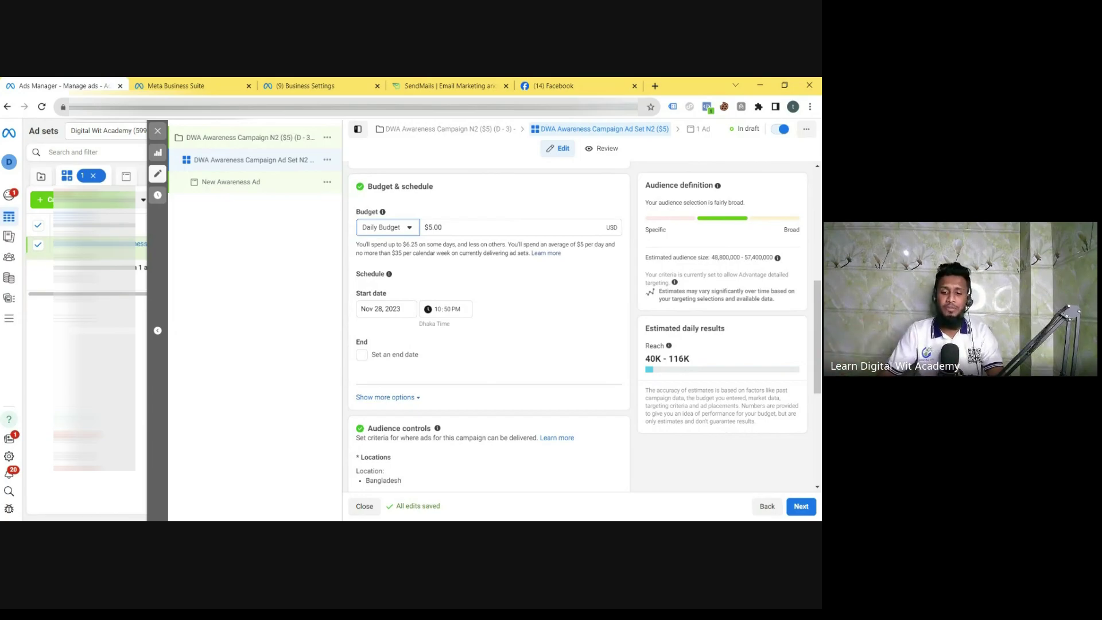
# Switch the ad set to a Lifetime Budget and set the amount to $5.00
pyautogui.click(405, 228)
pyautogui.click(398, 262)
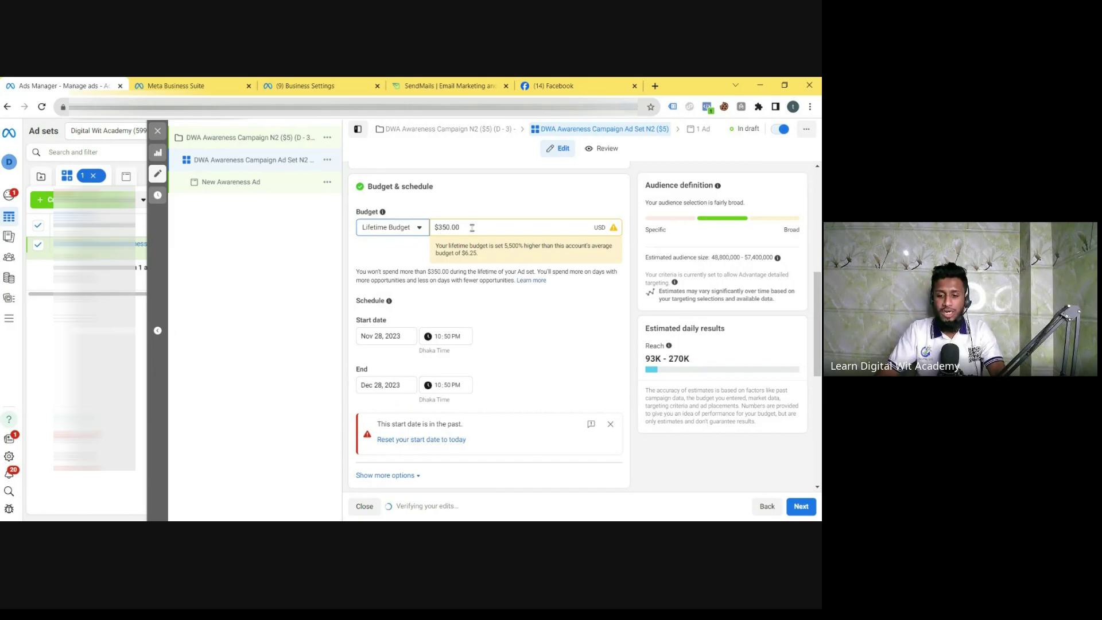
pyautogui.click(442, 228)
pyautogui.press('BackSpace')
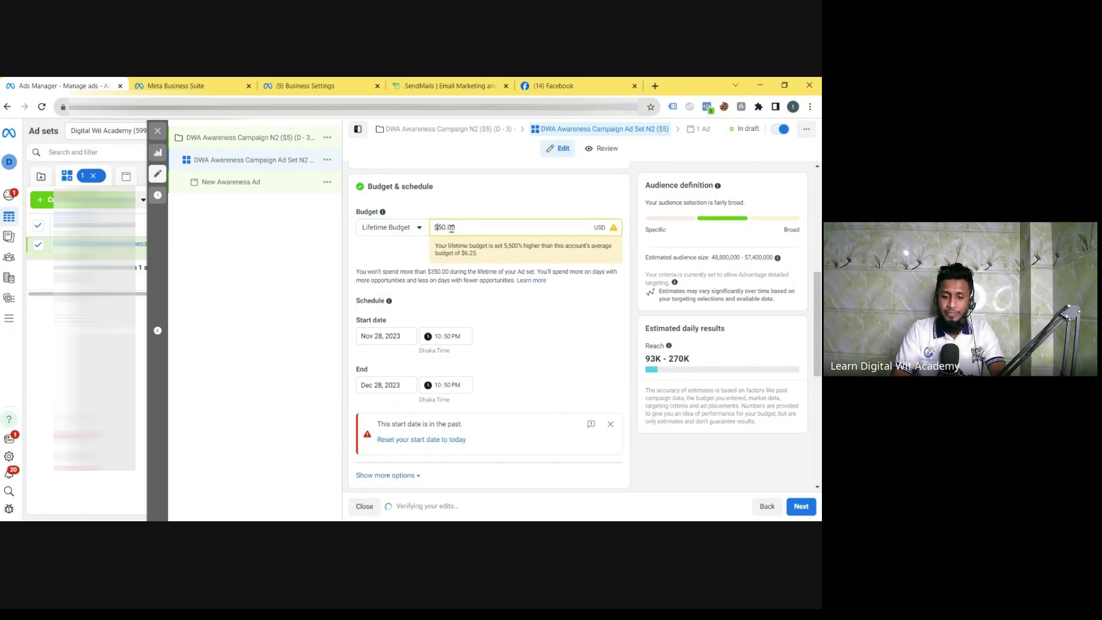
pyautogui.press('BackSpace')
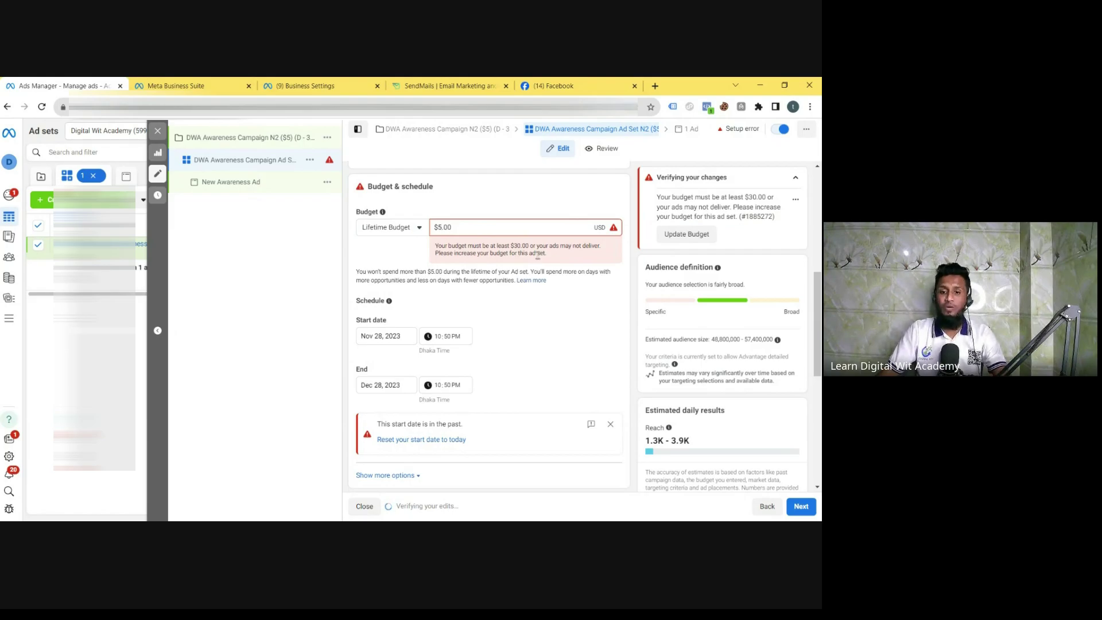
# Schedule the ad set to start on November 29, 2023 at 12:15 AM
pyautogui.scroll(-1, 537, 254)
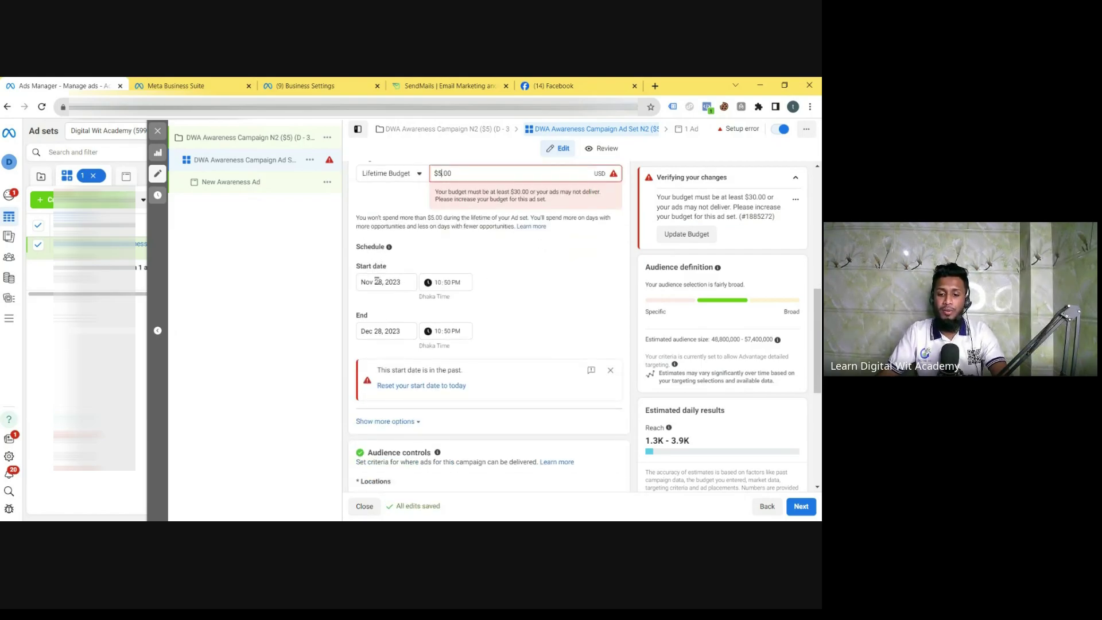
pyautogui.click(438, 283)
pyautogui.click(411, 284)
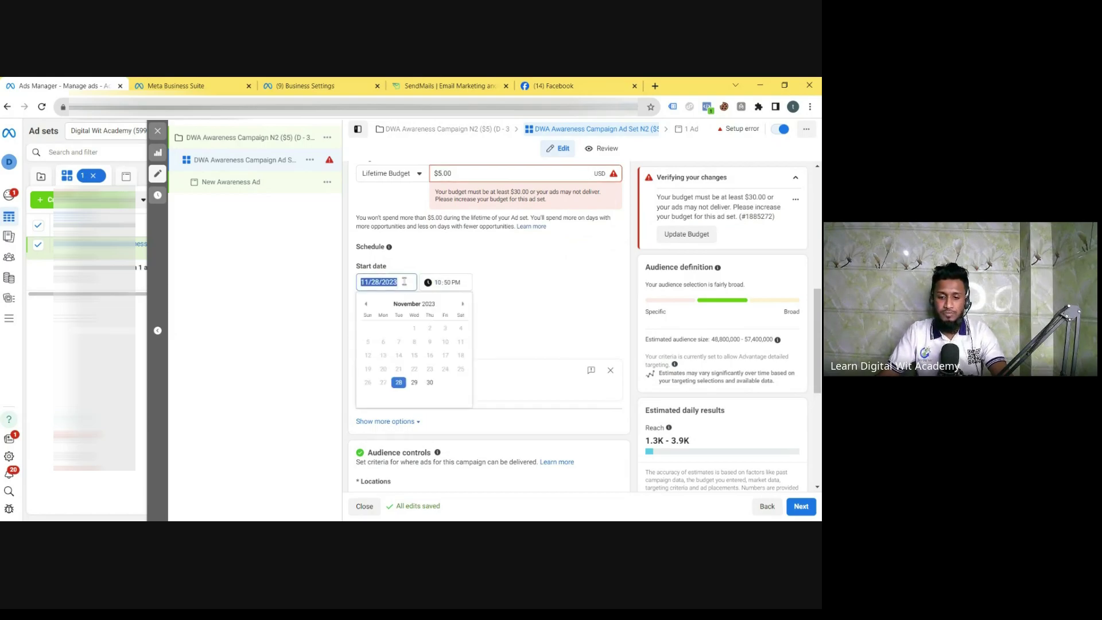
pyautogui.click(427, 384)
pyautogui.click(439, 286)
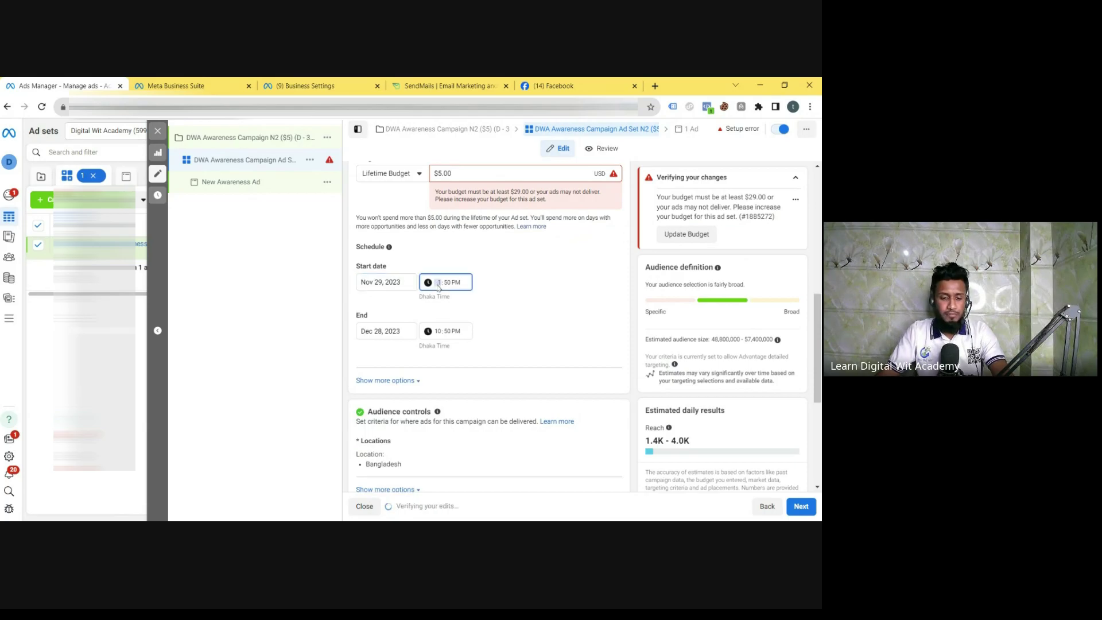
pyautogui.click(449, 283)
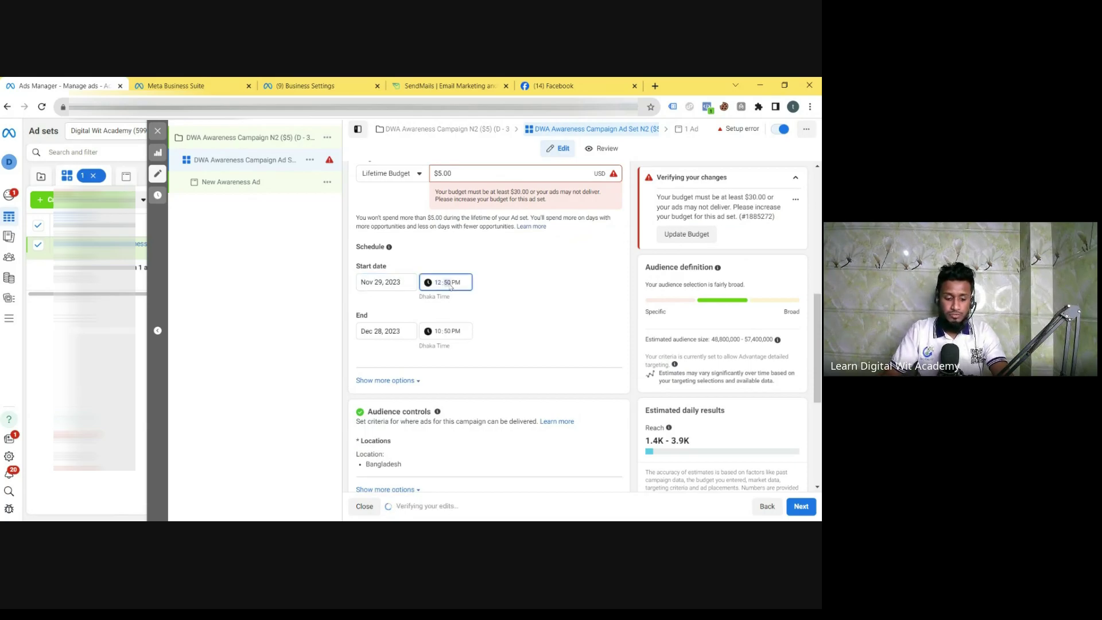
pyautogui.write('15')
pyautogui.click(456, 283)
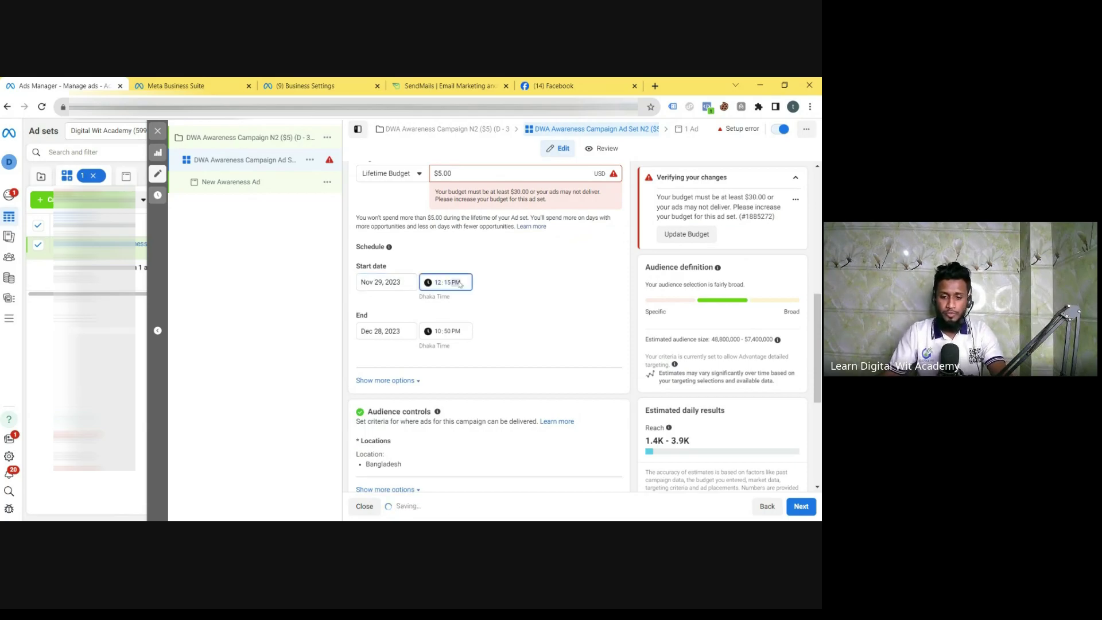
pyautogui.click(479, 288)
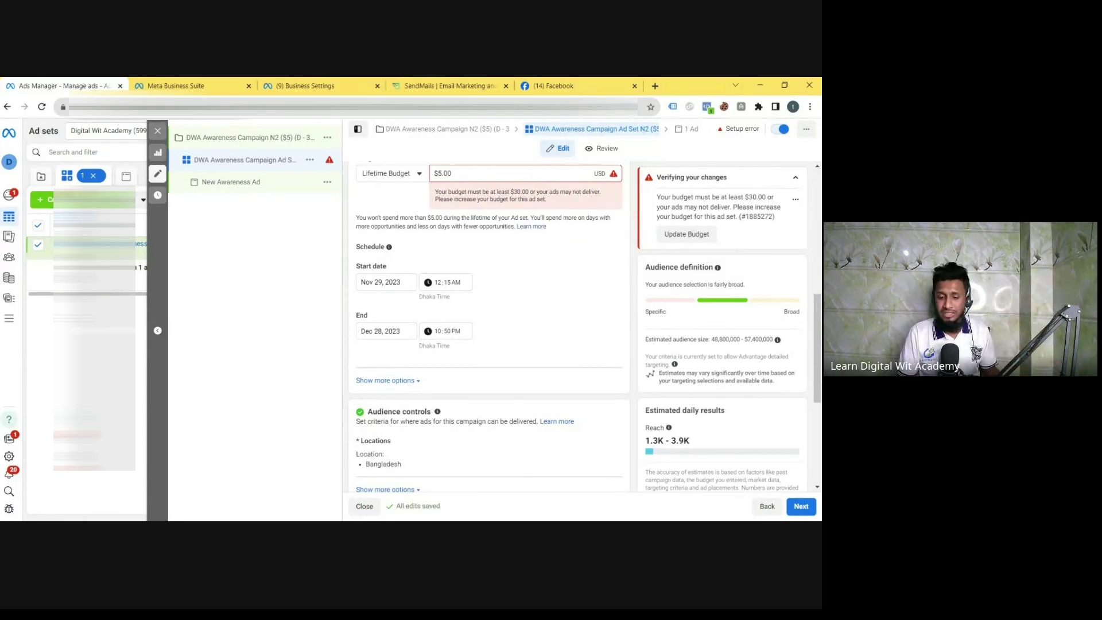
# Set the ad set's end date to December 3, 2023
pyautogui.click(395, 333)
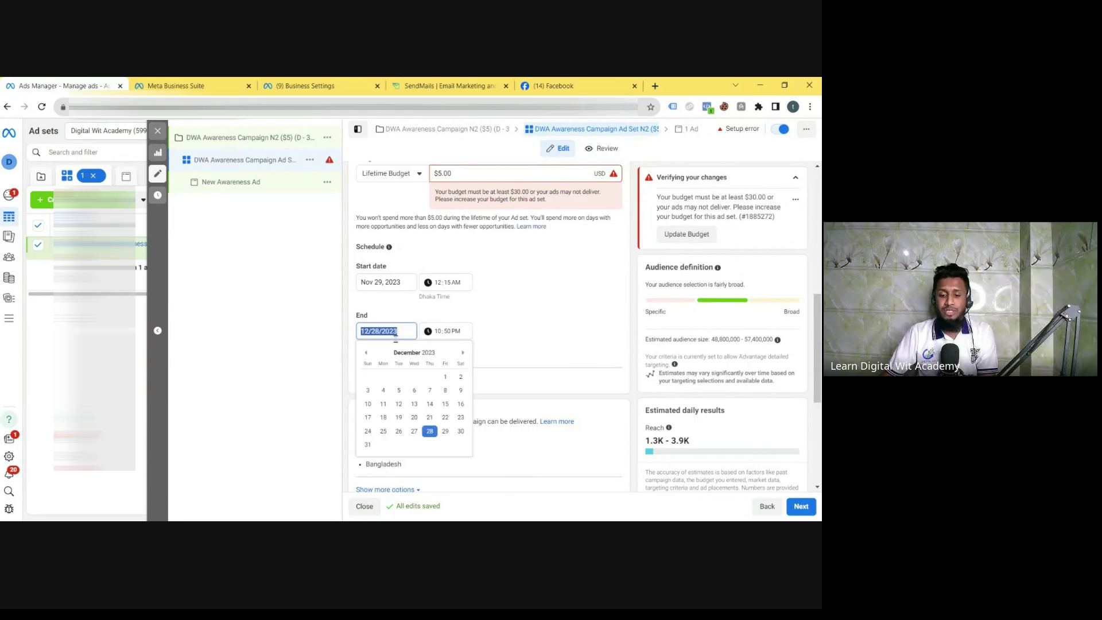
pyautogui.click(366, 353)
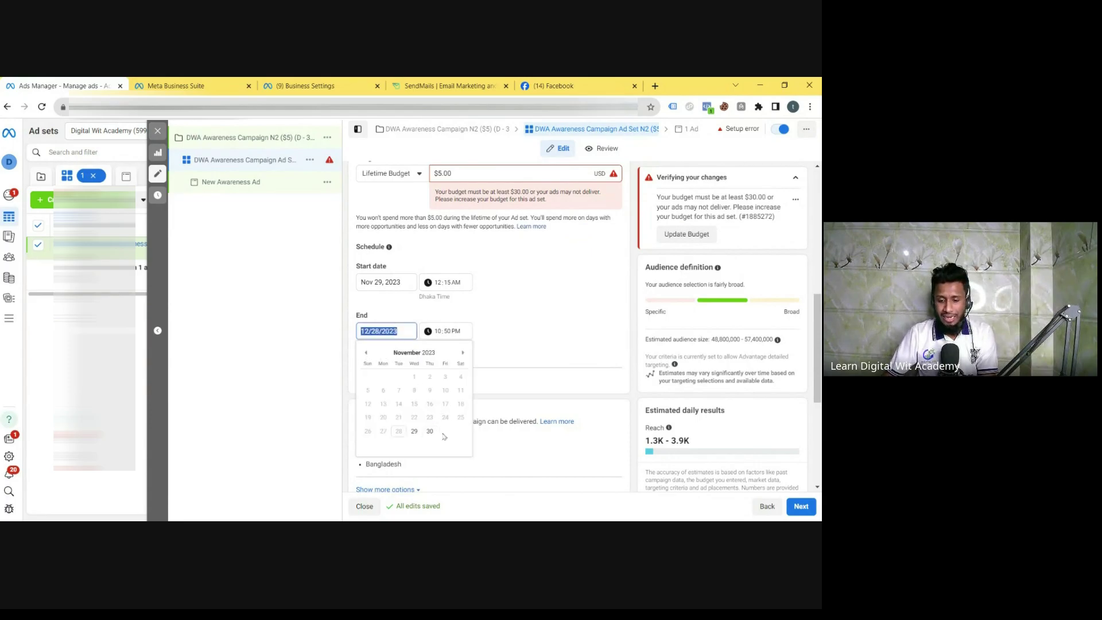
pyautogui.click(463, 352)
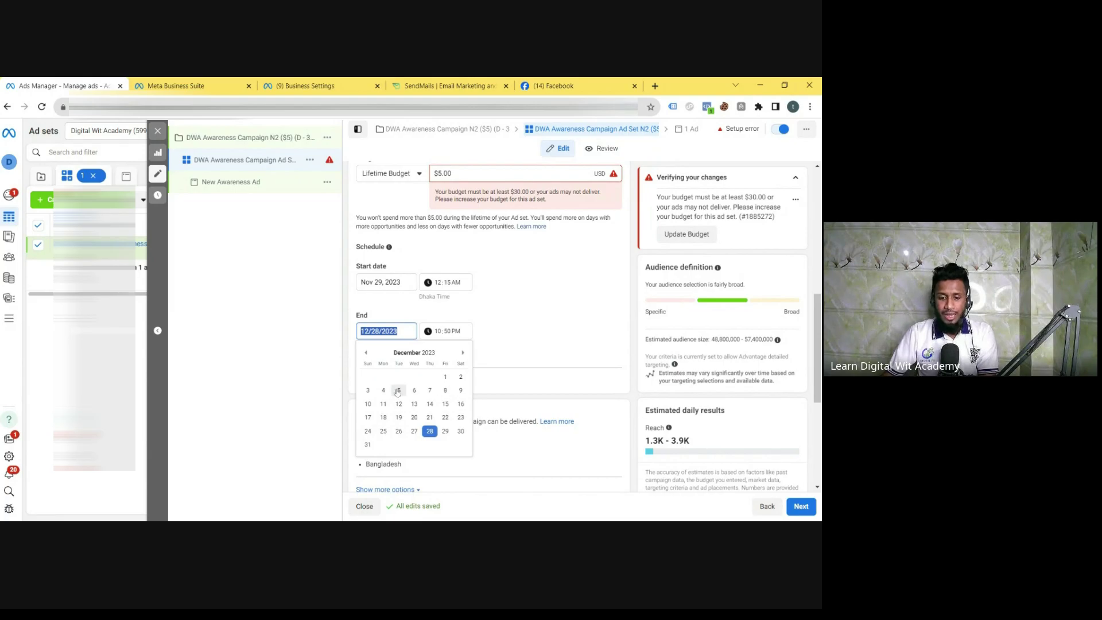
pyautogui.click(368, 392)
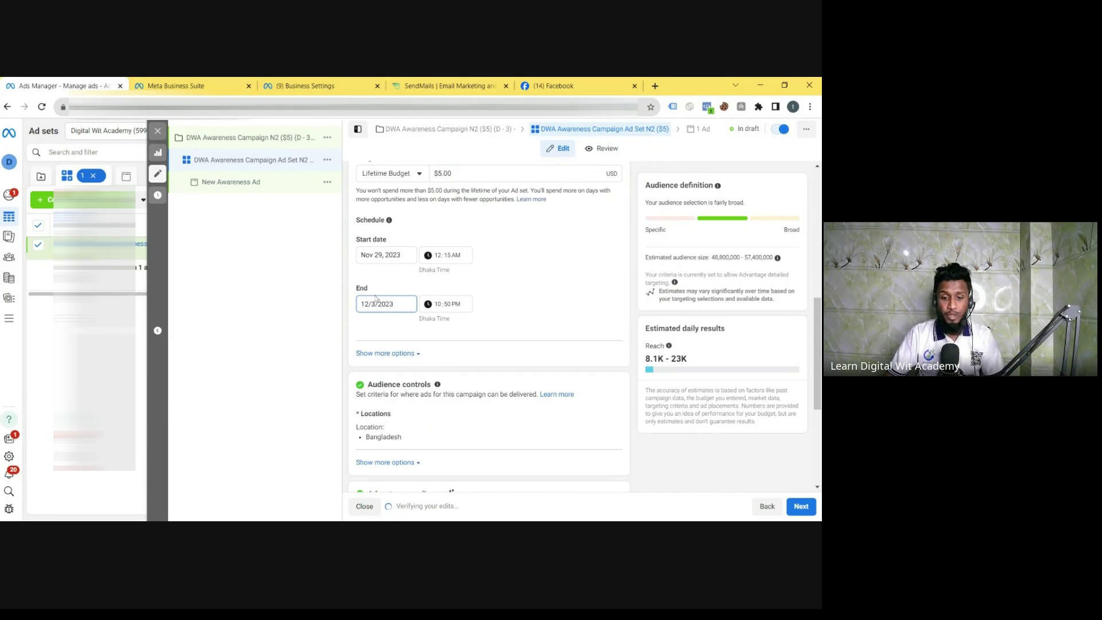
pyautogui.click(514, 302)
# Set the ad set's end to December 2, 2023 at 11:59 PM
pyautogui.click(401, 307)
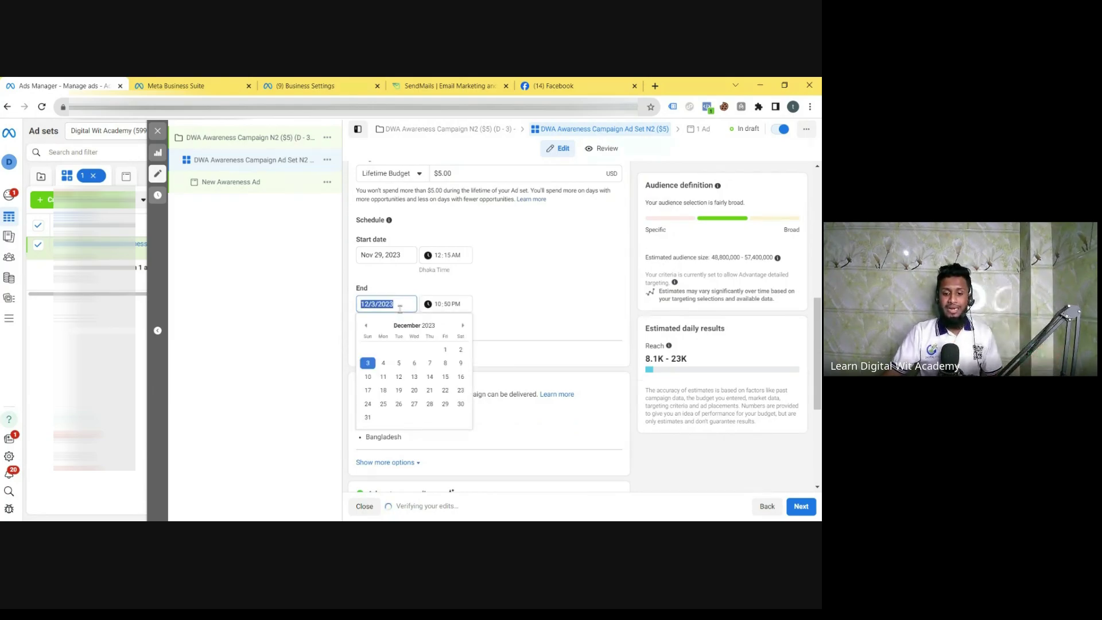
pyautogui.click(459, 350)
pyautogui.click(489, 334)
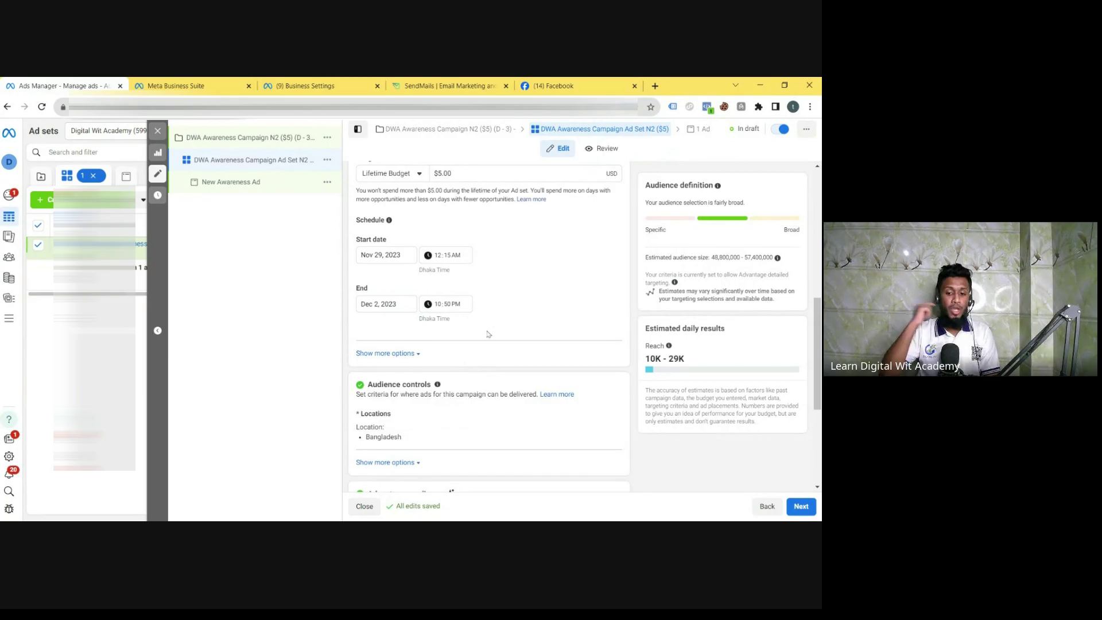
pyautogui.click(438, 304)
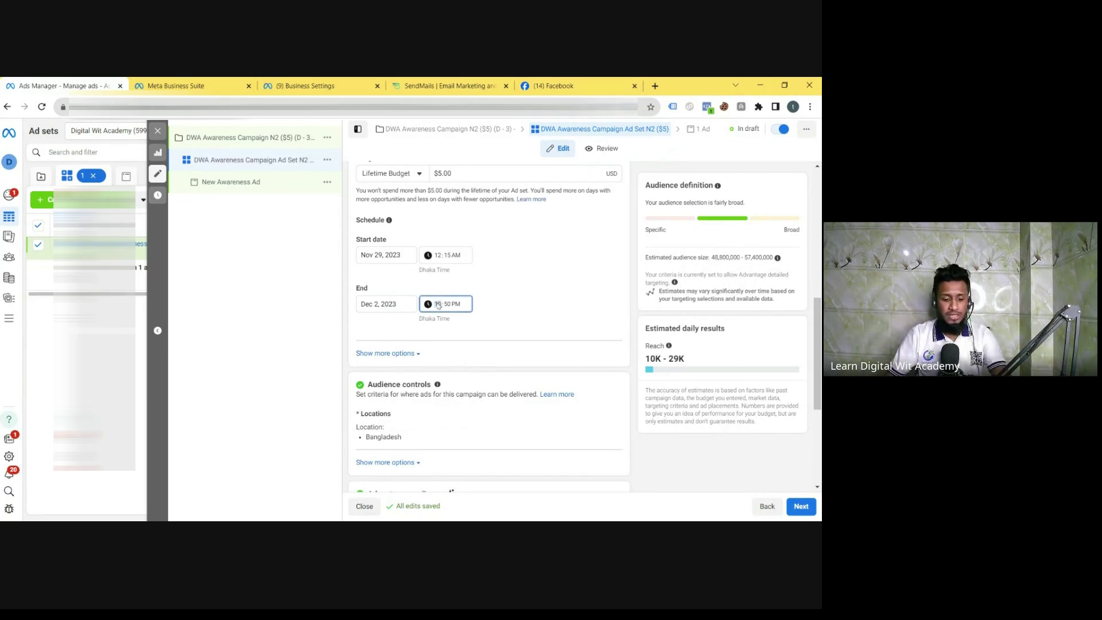
pyautogui.write('11')
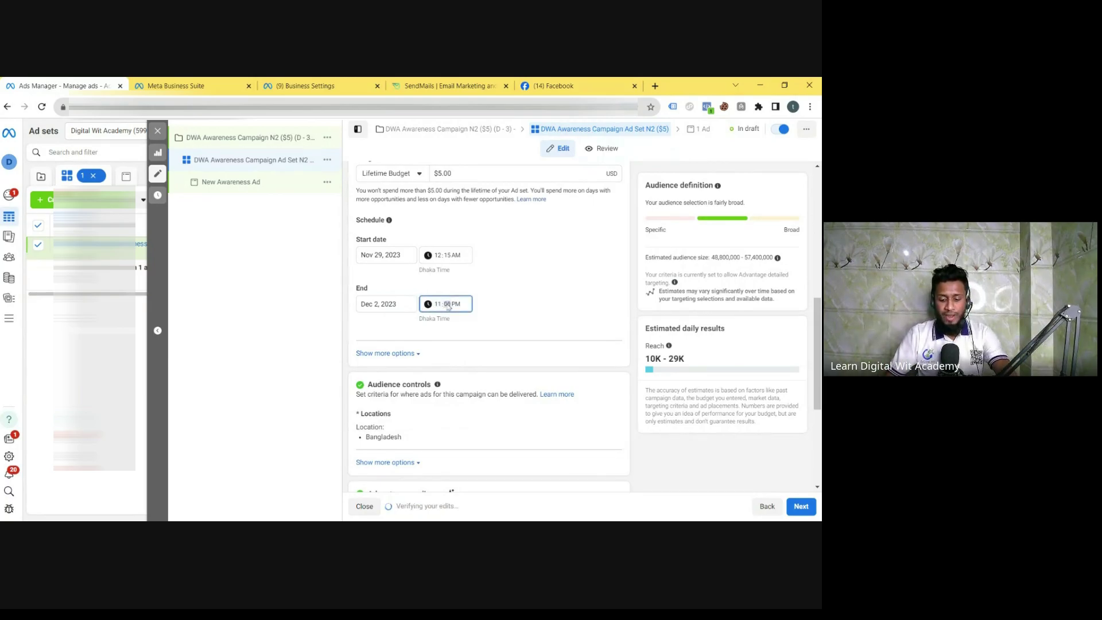
pyautogui.click(501, 307)
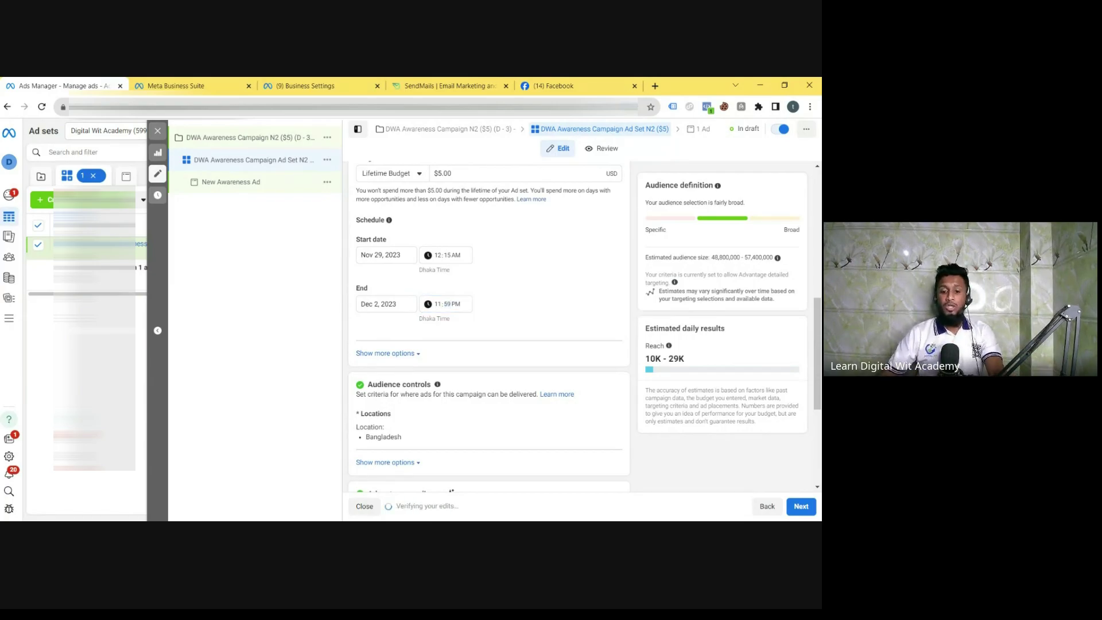
# Review the ad set's budget and schedule together with its audience definition and estimated audience size
pyautogui.scroll(2, 582, 290)
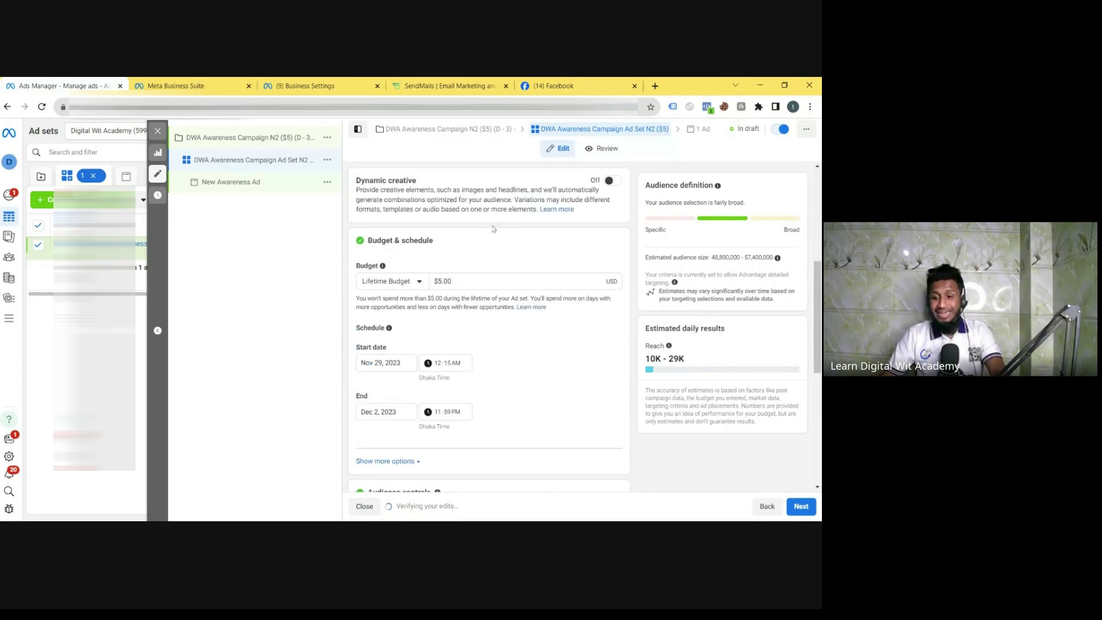
pyautogui.scroll(-1, 470, 248)
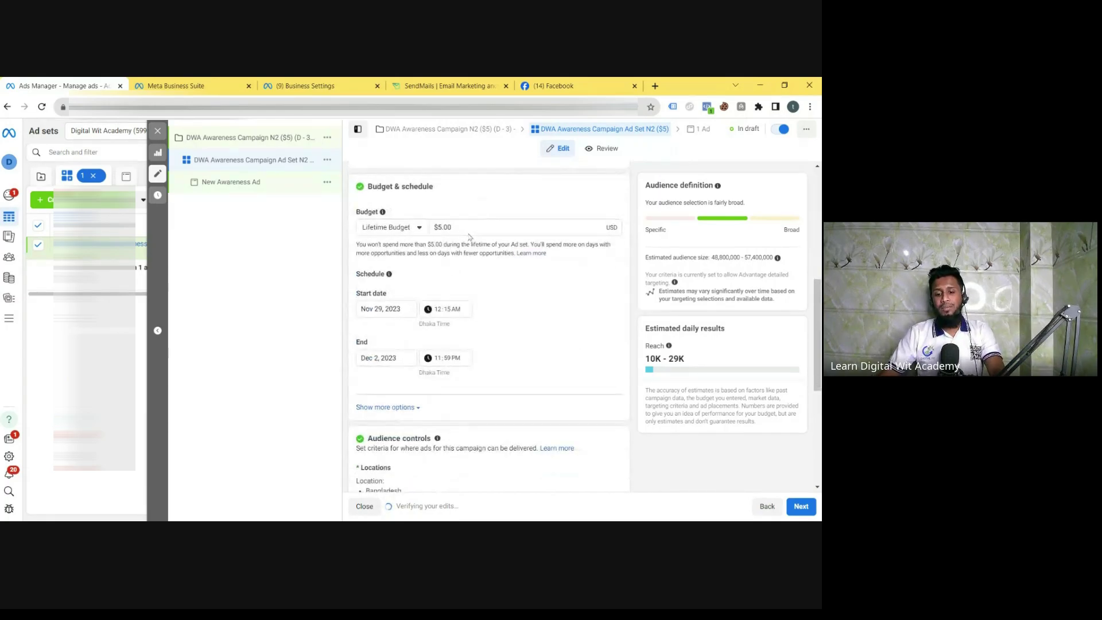
pyautogui.scroll(-1, 459, 249)
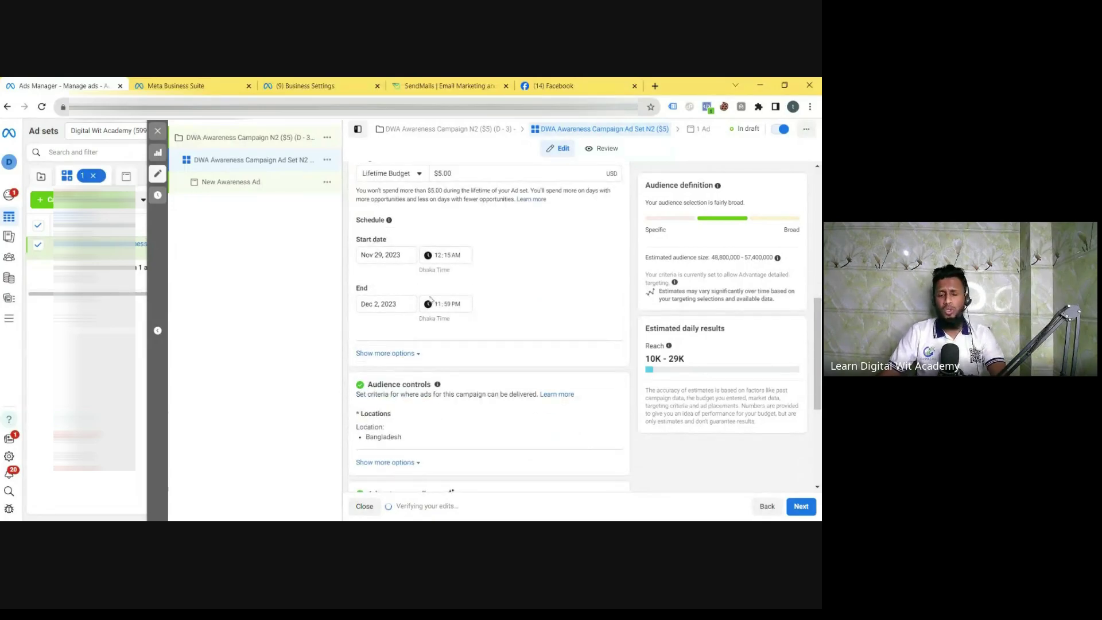
pyautogui.scroll(1, 475, 323)
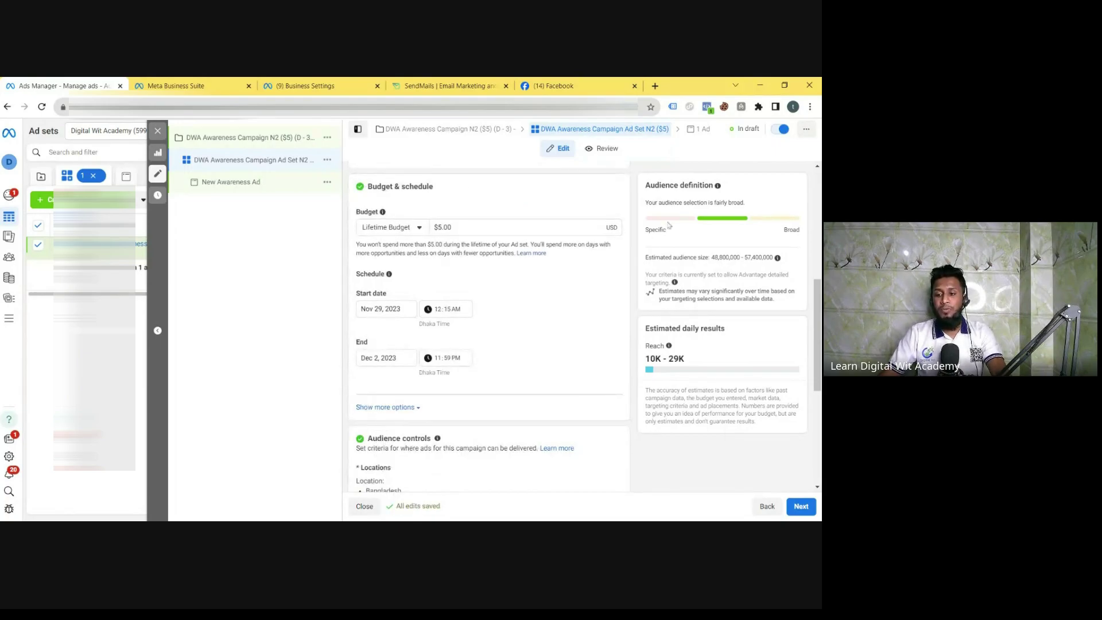
pyautogui.moveTo(645, 192); pyautogui.dragTo(775, 190)
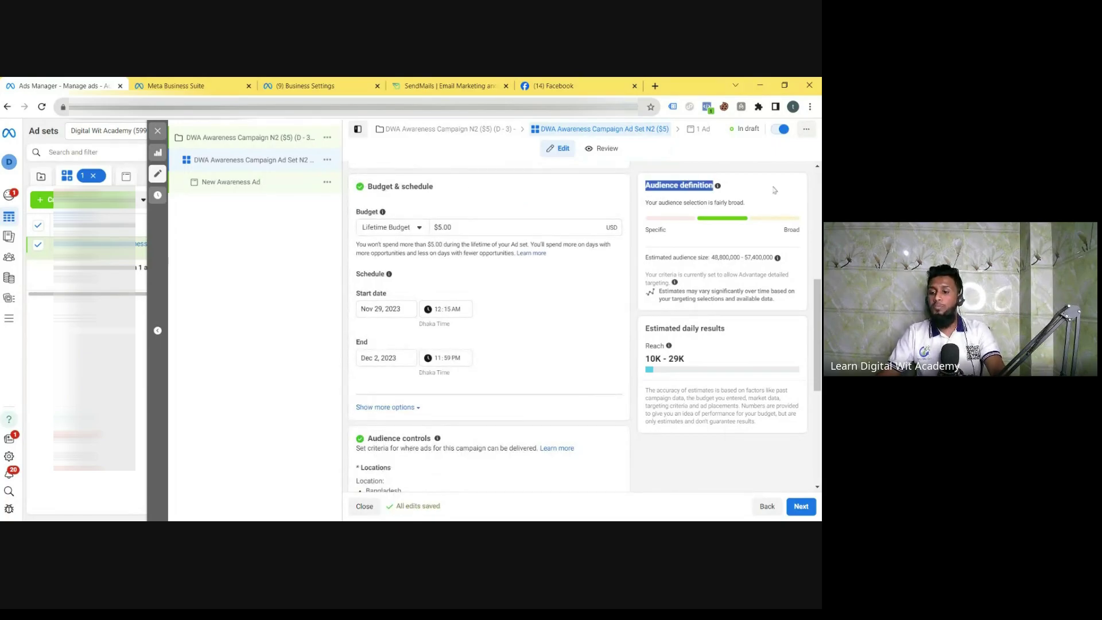
pyautogui.click(775, 190)
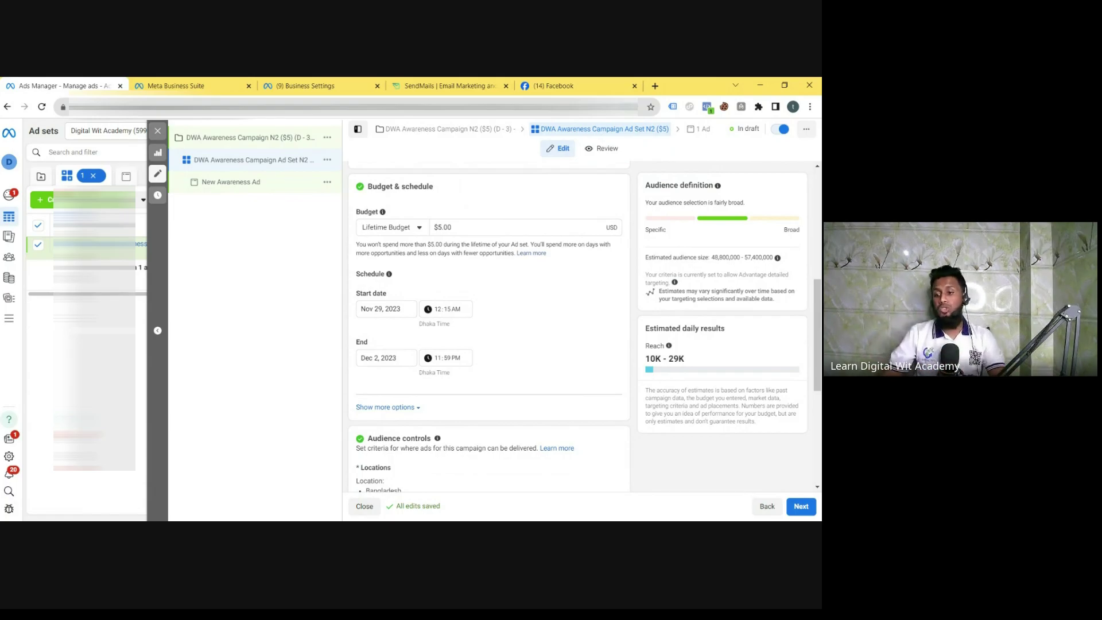
pyautogui.scroll(-1, 749, 285)
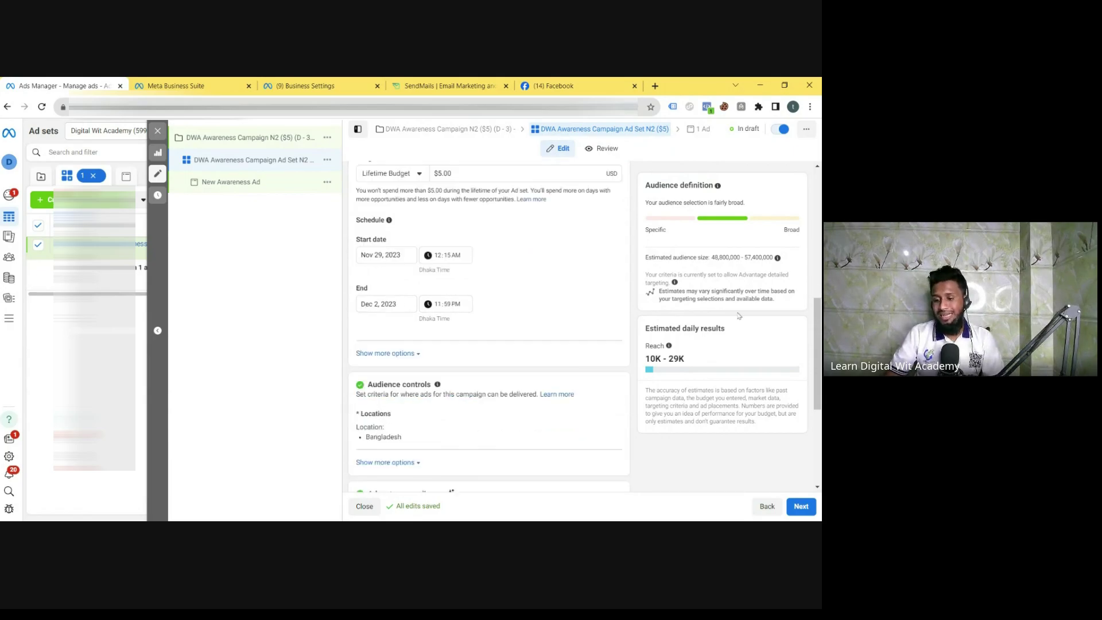
pyautogui.scroll(-1, 740, 316)
pyautogui.moveTo(643, 257); pyautogui.dragTo(796, 258)
pyautogui.click(796, 258)
pyautogui.moveTo(711, 257); pyautogui.dragTo(776, 256)
pyautogui.scroll(-2, 764, 287)
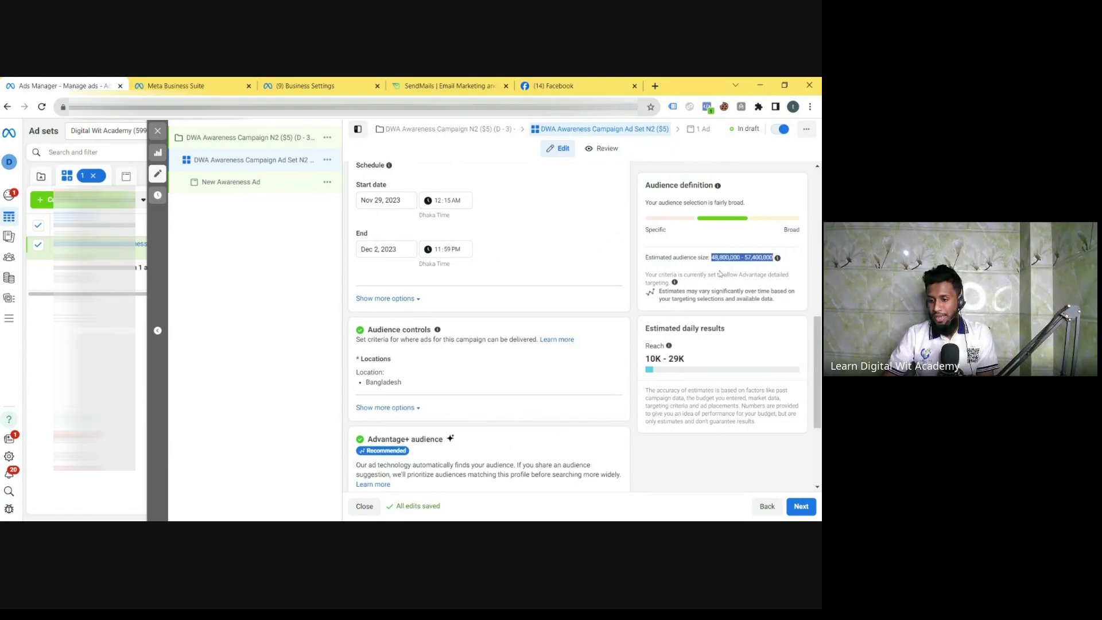
# Examine the estimated daily results, including the explanation of reach, and compare them with the estimated audience size
pyautogui.moveTo(643, 328); pyautogui.dragTo(742, 323)
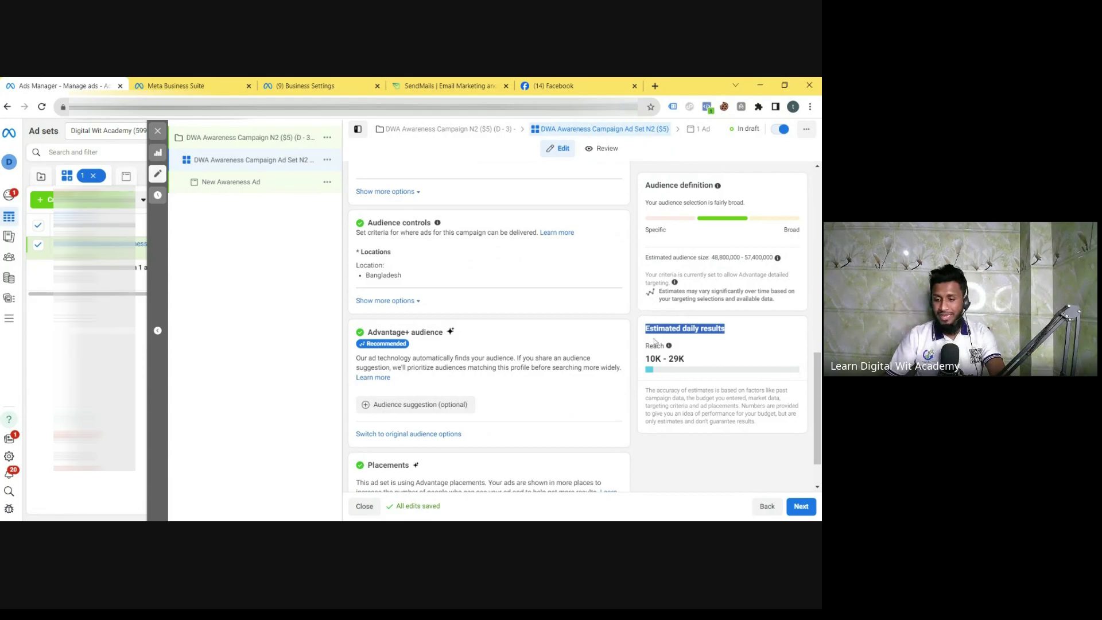
pyautogui.click(670, 349)
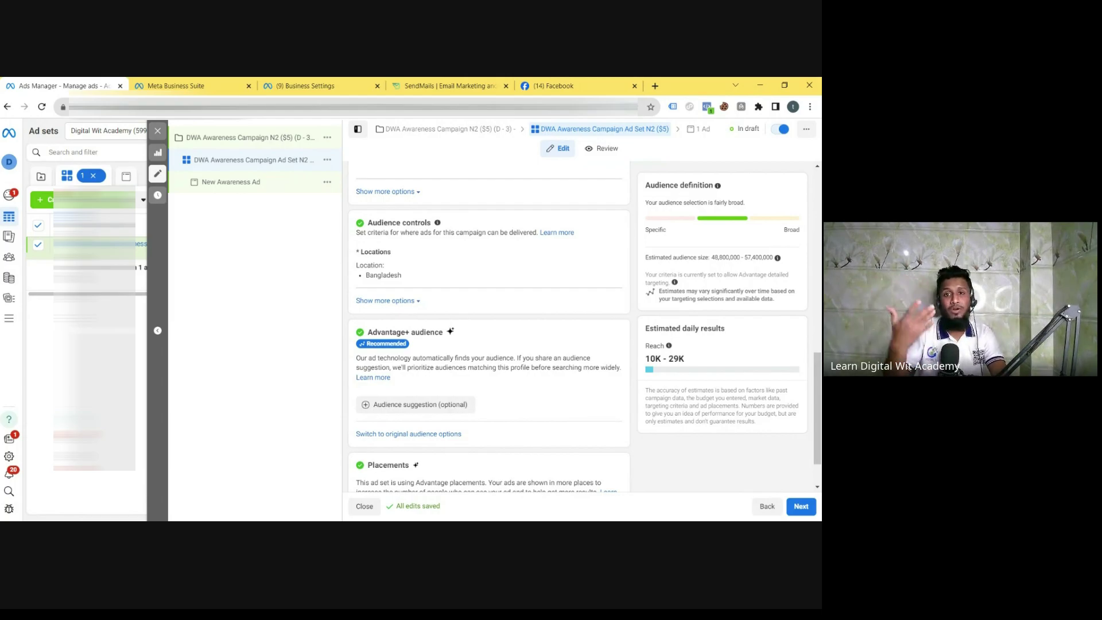
pyautogui.scroll(-1, 767, 376)
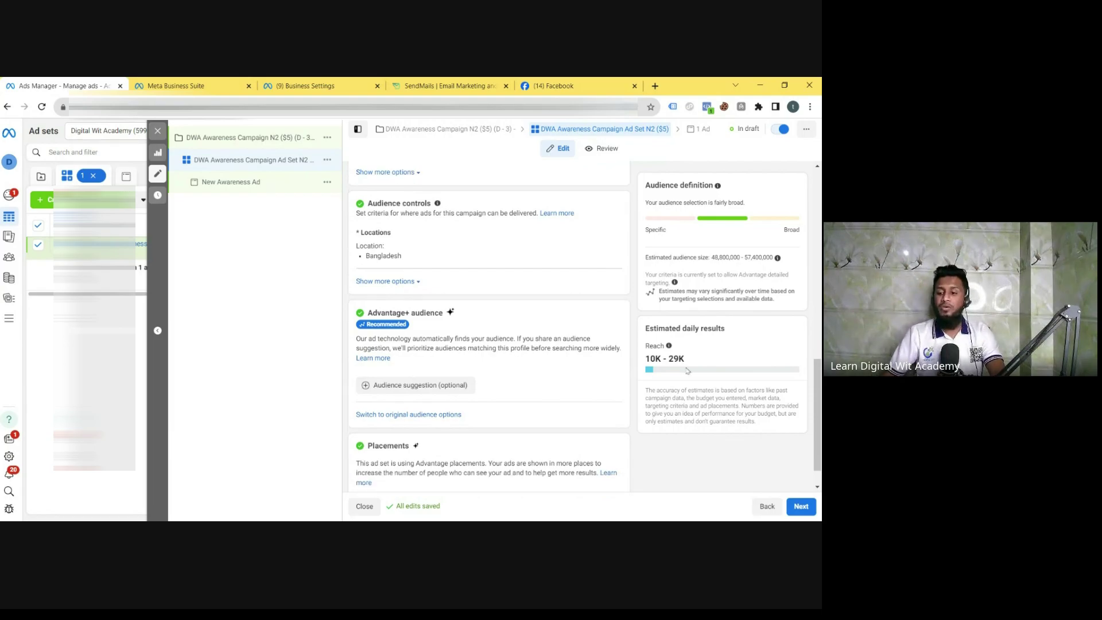
pyautogui.moveTo(767, 376)
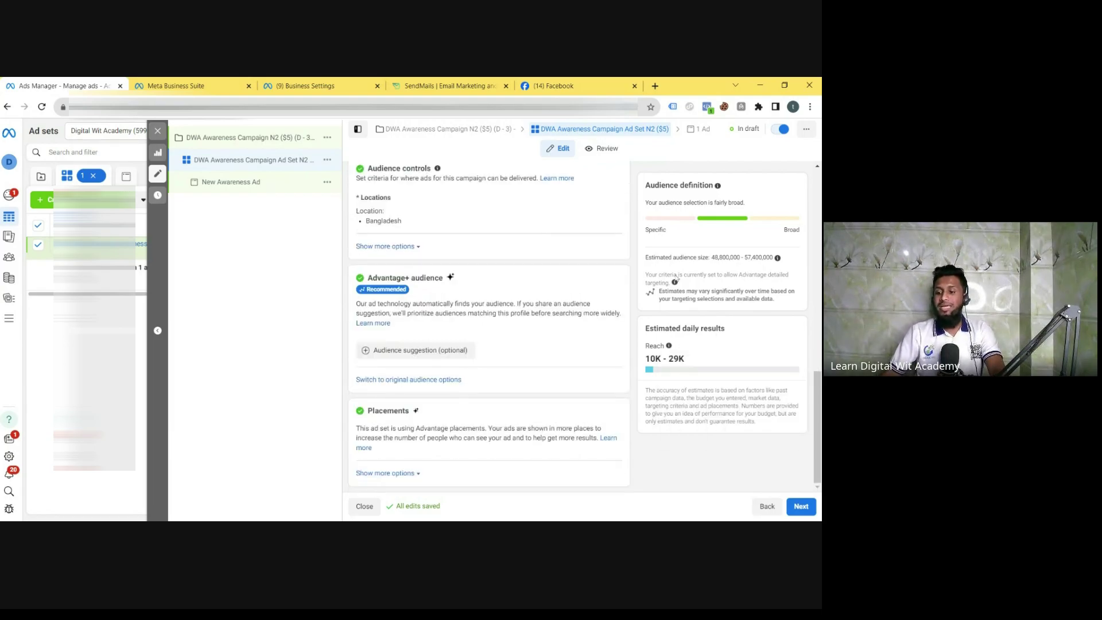
pyautogui.scroll(1, 691, 372)
pyautogui.scroll(3, 692, 372)
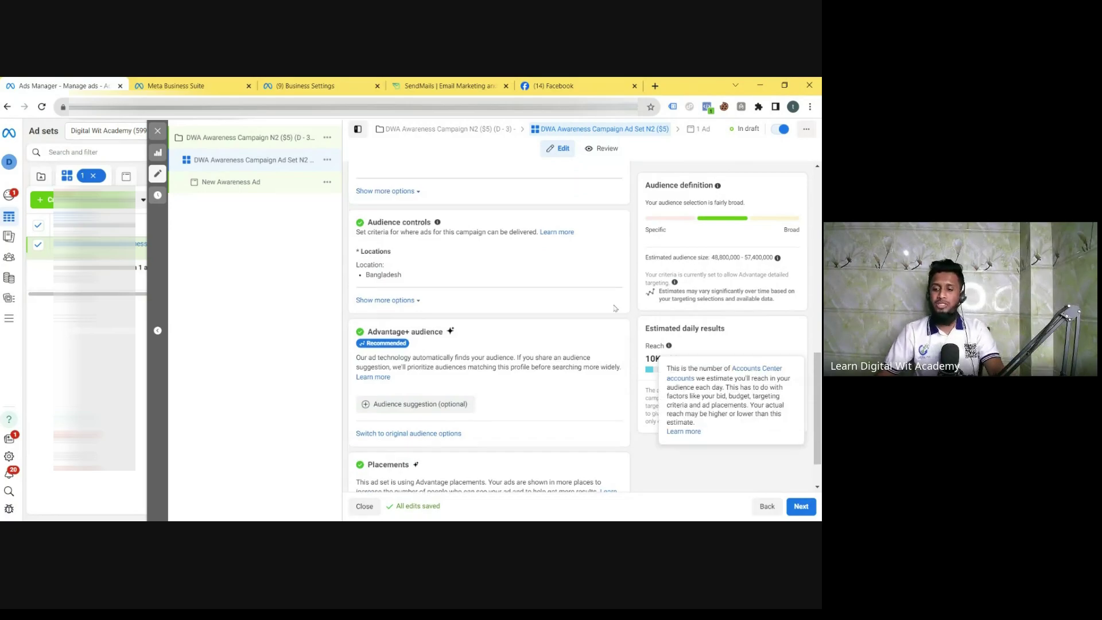
pyautogui.scroll(1, 489, 237)
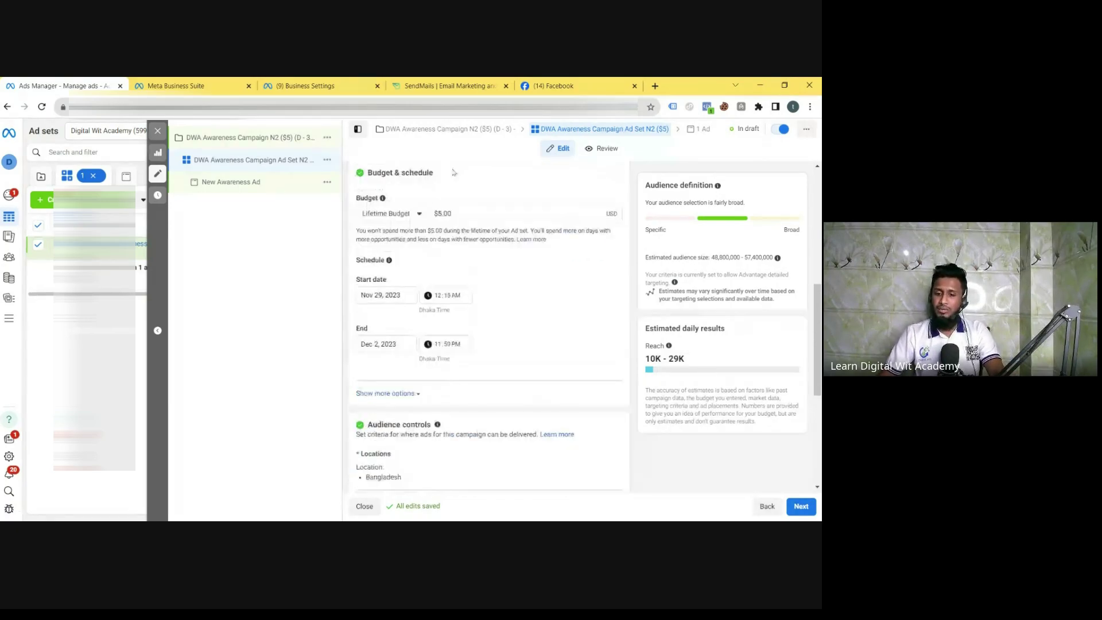
pyautogui.moveTo(646, 259); pyautogui.dragTo(778, 258)
pyautogui.click(762, 265)
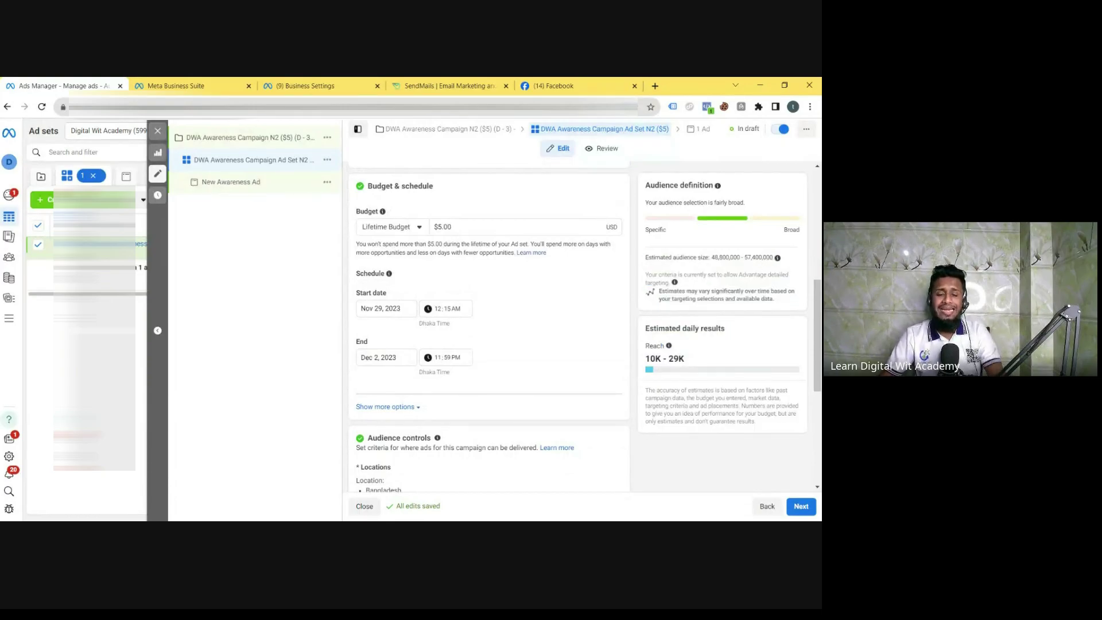
# Open the audience locations for editing and remove Bangladesh from the targeted locations
pyautogui.scroll(-2, 522, 257)
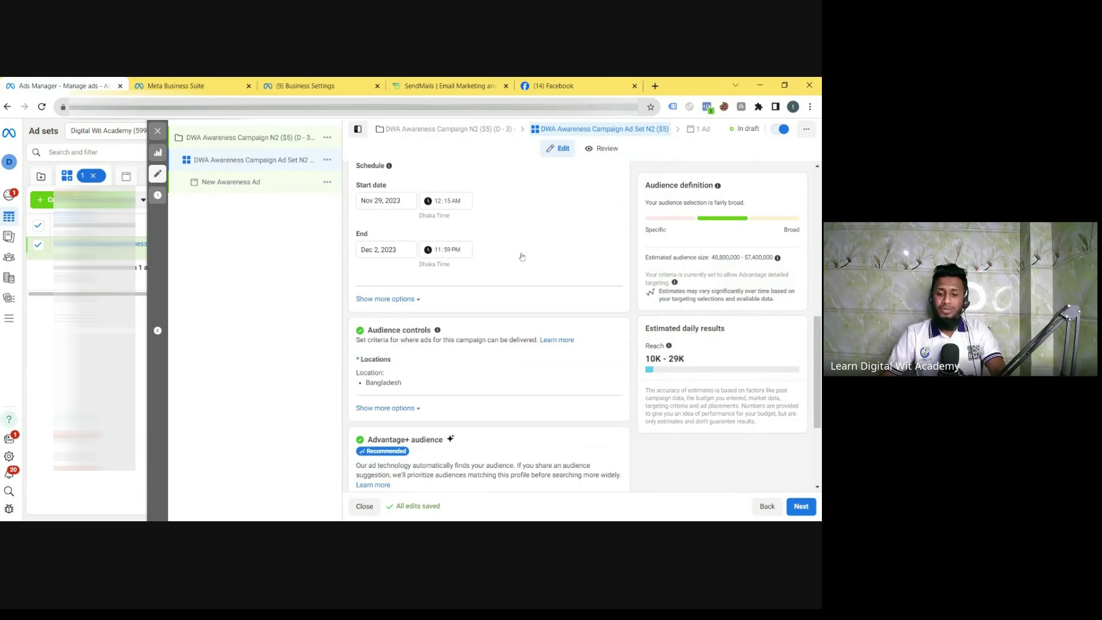
pyautogui.scroll(-1, 499, 256)
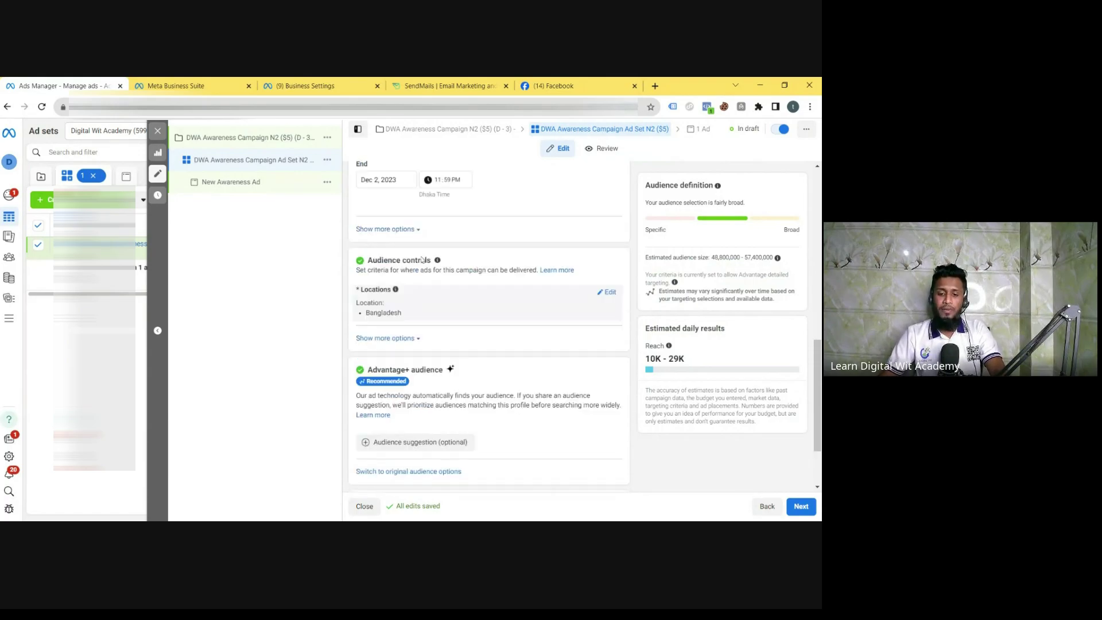
pyautogui.scroll(1, 378, 283)
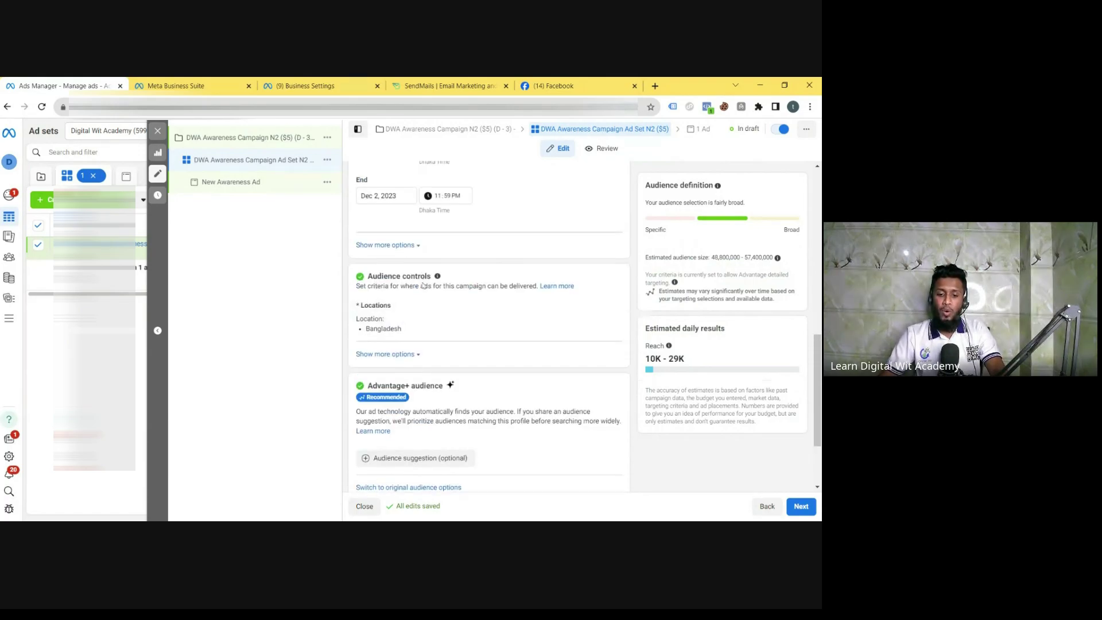
pyautogui.click(599, 305)
pyautogui.scroll(-2, 602, 315)
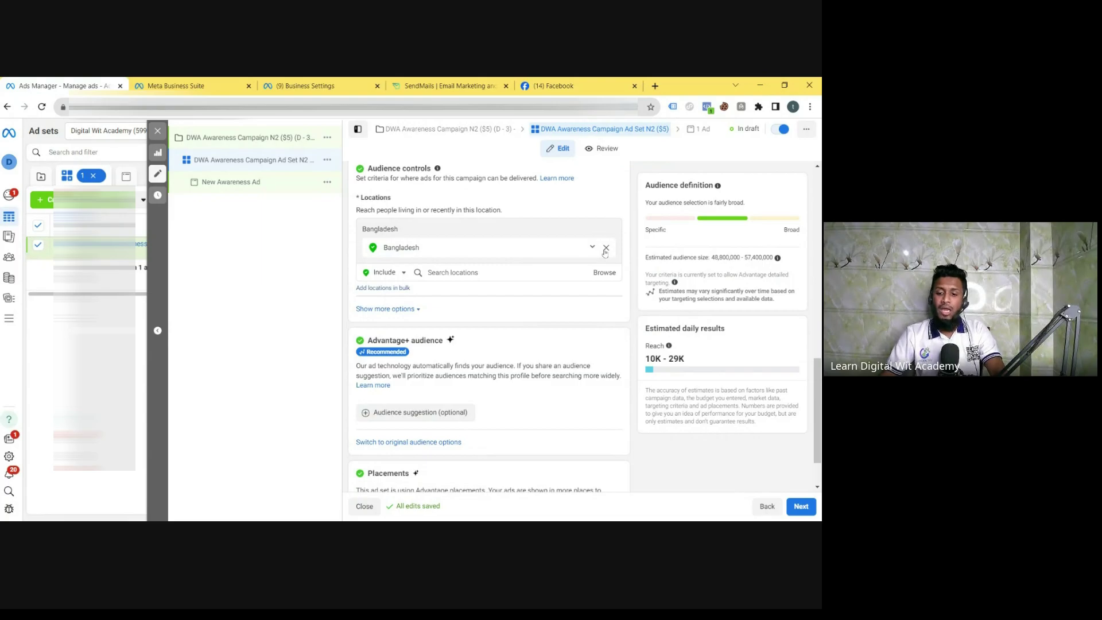
pyautogui.click(606, 248)
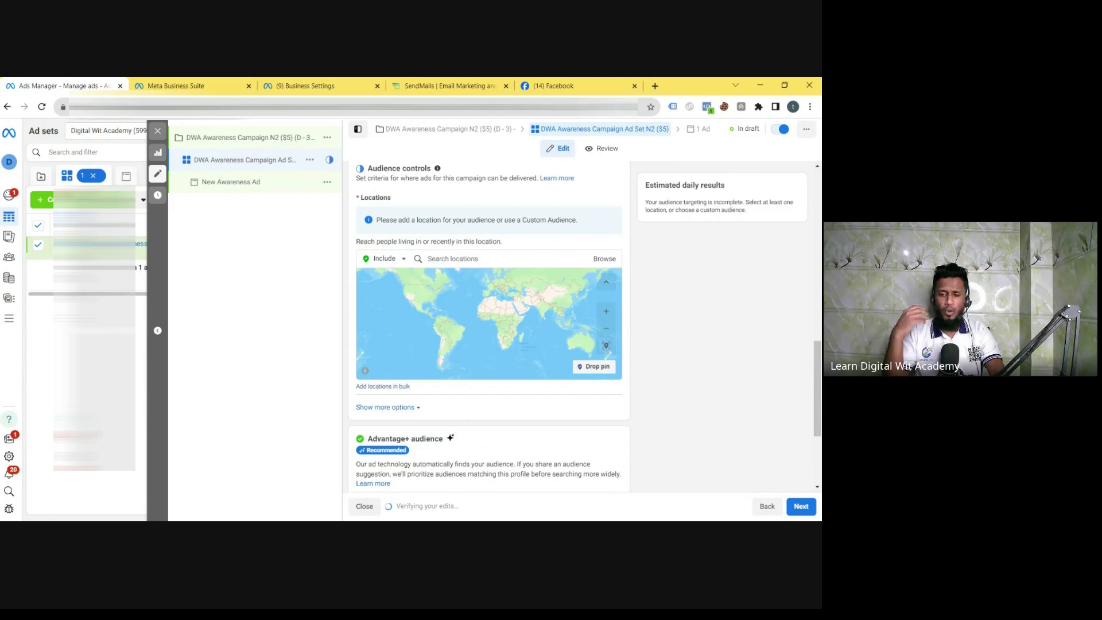
# Add the city of Dhaka, Dhaka Division, Bangladesh as an included audience location
pyautogui.scroll(1, 796, 339)
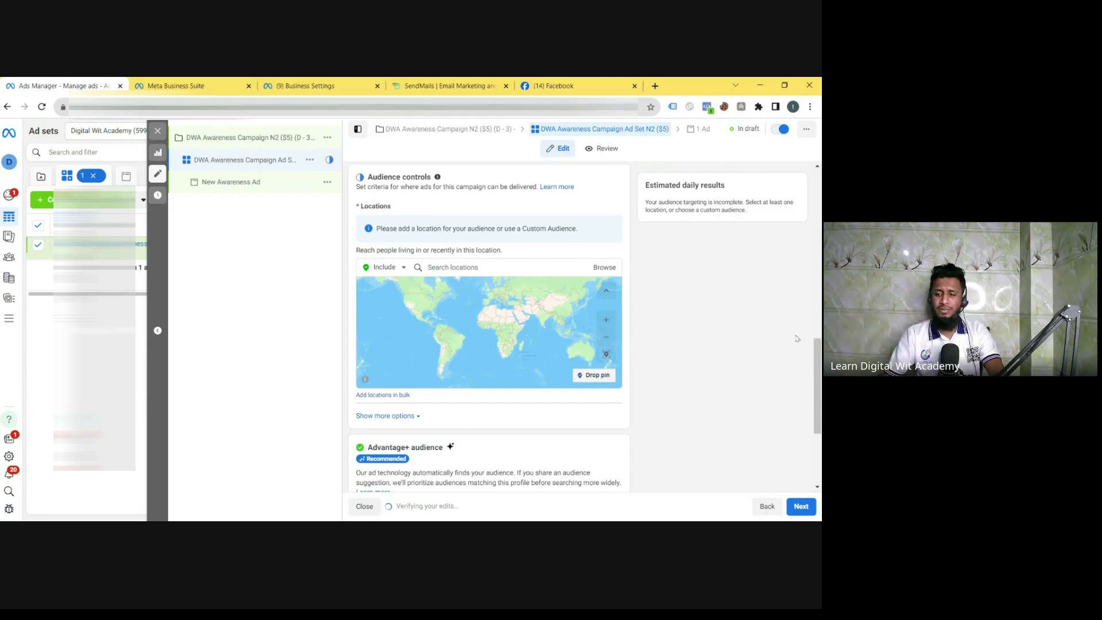
pyautogui.scroll(3, 741, 264)
pyautogui.scroll(-2, 738, 263)
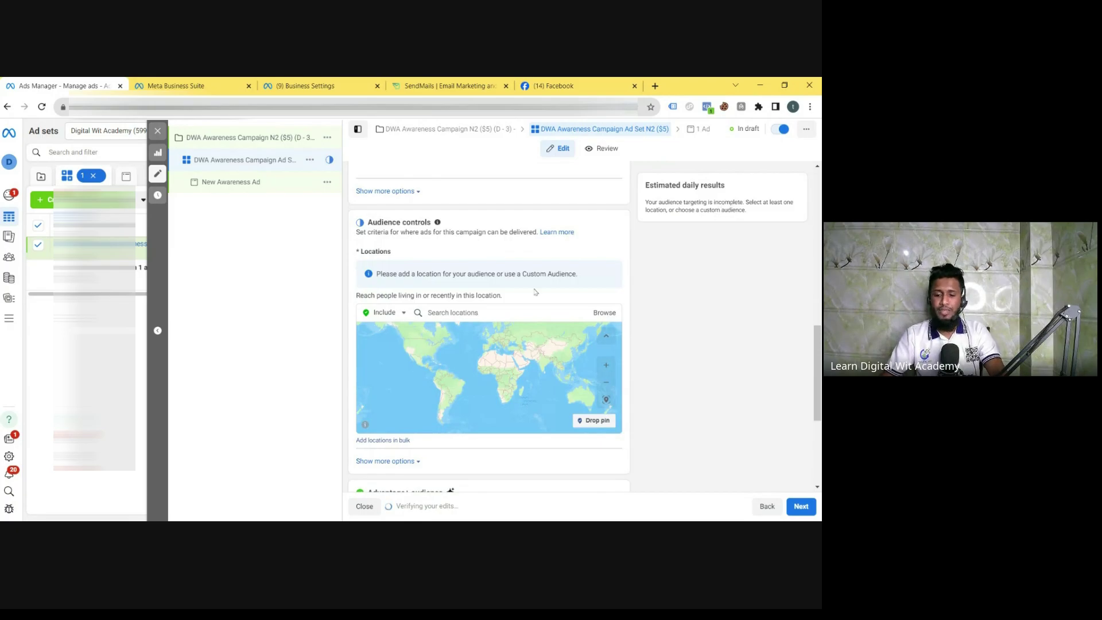
pyautogui.click(456, 315)
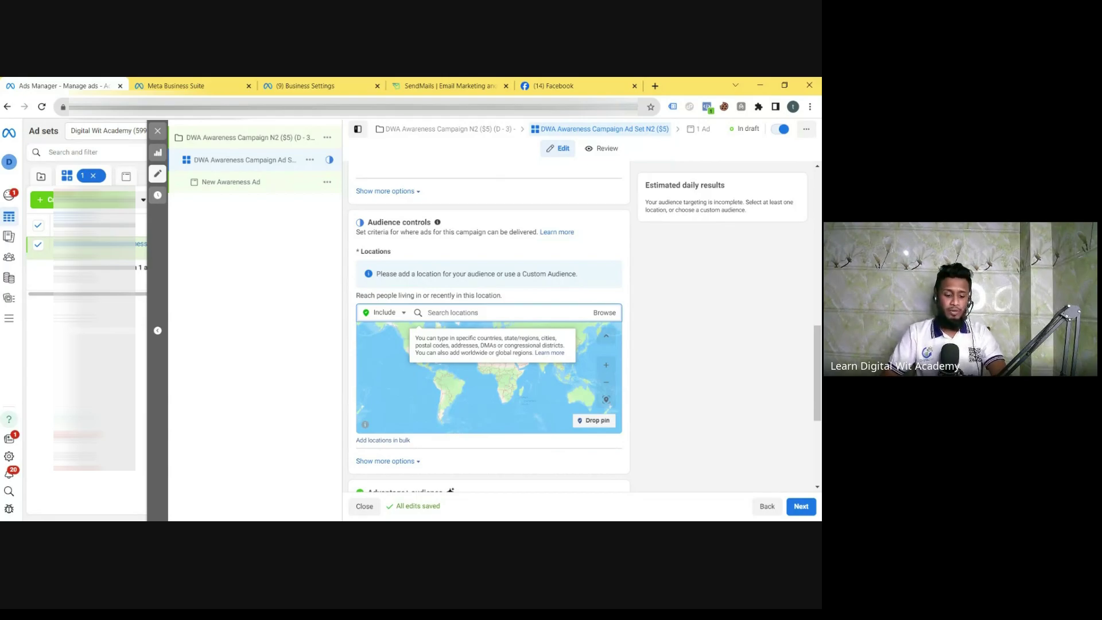
pyautogui.write('dhaka')
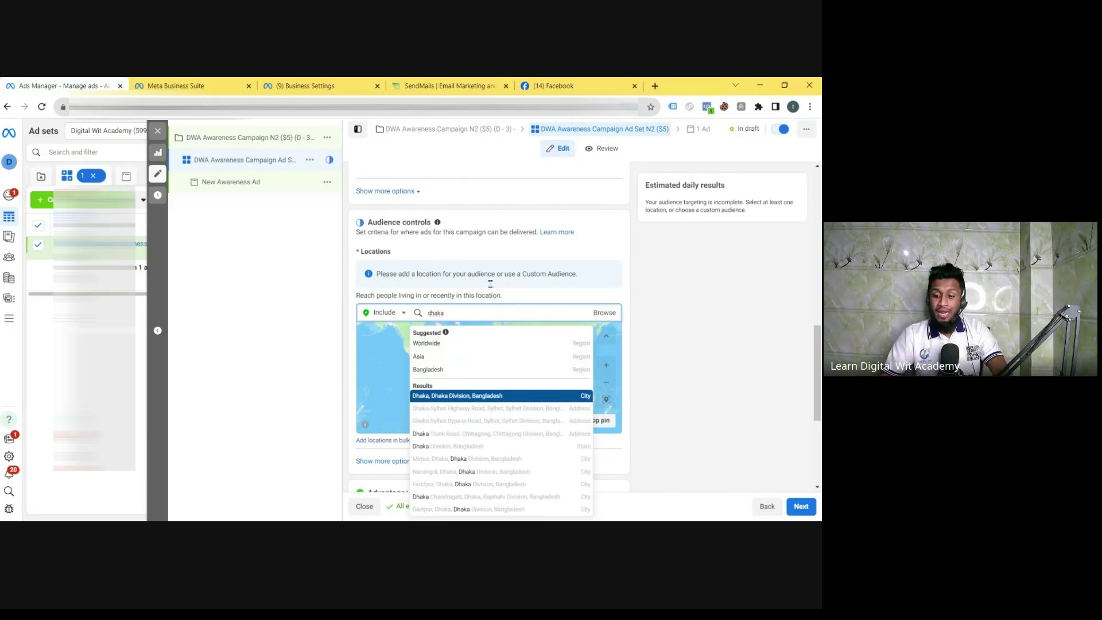
pyautogui.click(584, 401)
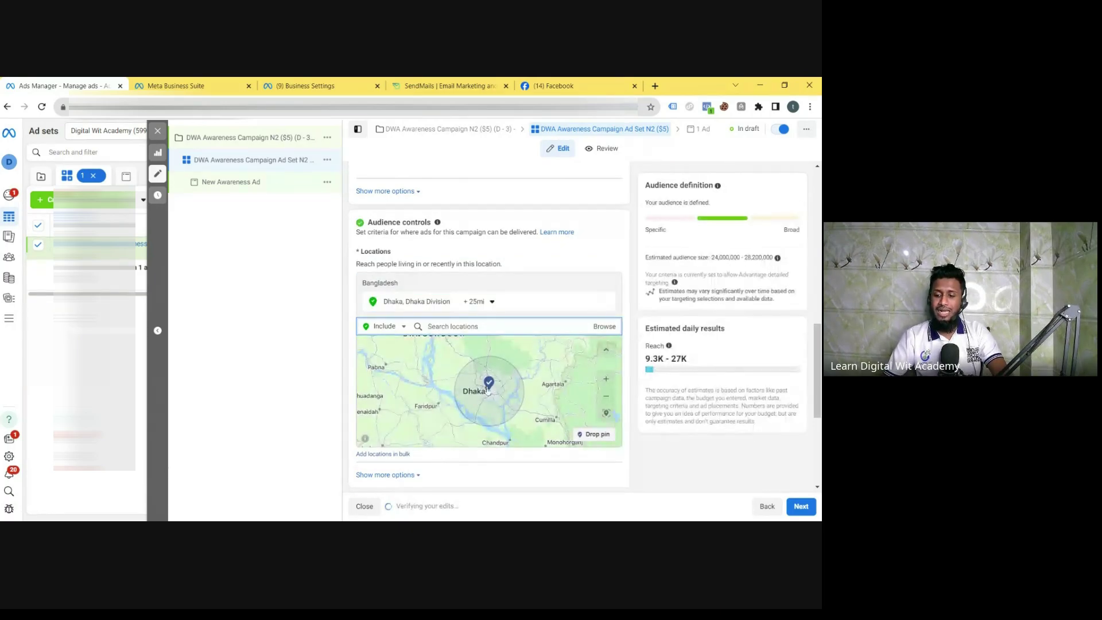
# Widen the Dhaka targeting radius to 50 mi, and reduce it to 35 mi
pyautogui.click(492, 302)
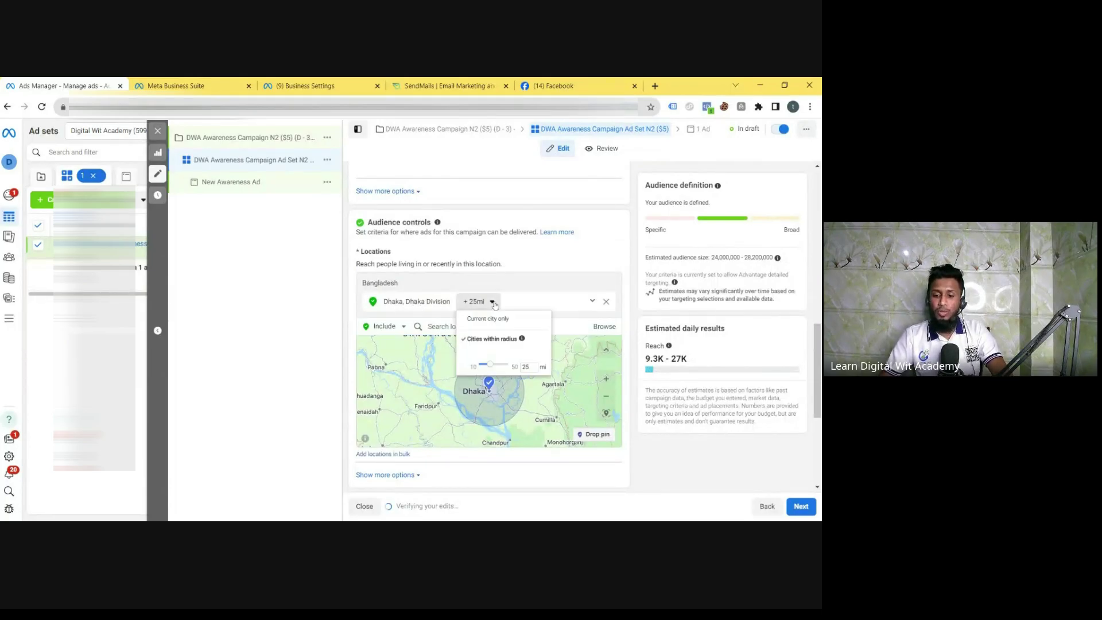
pyautogui.moveTo(490, 366); pyautogui.dragTo(508, 365)
pyautogui.click(494, 305)
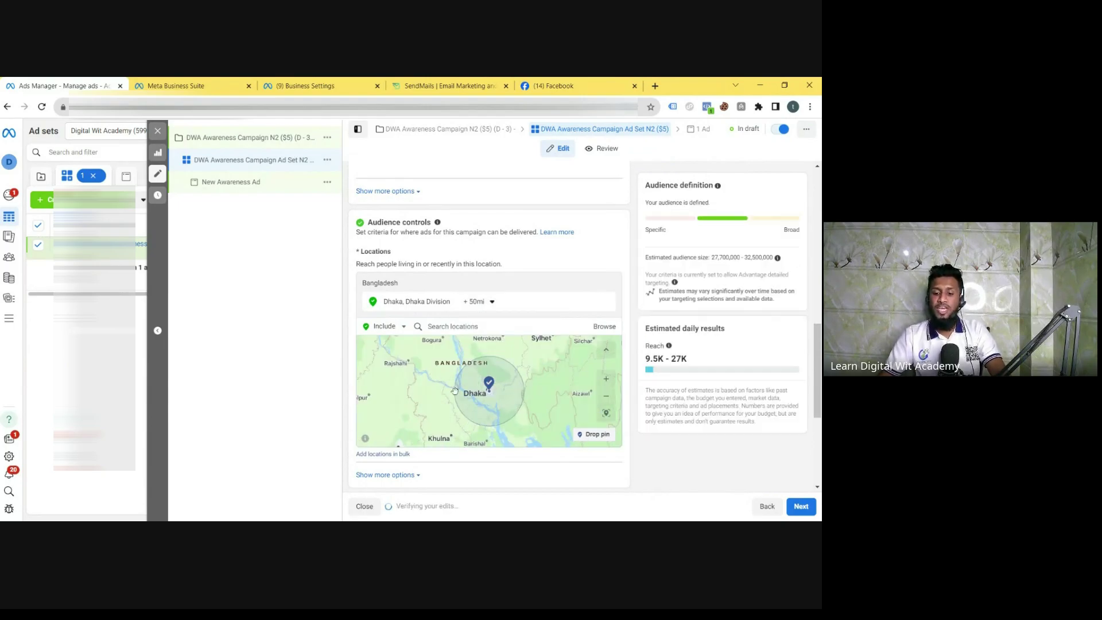
pyautogui.click(493, 303)
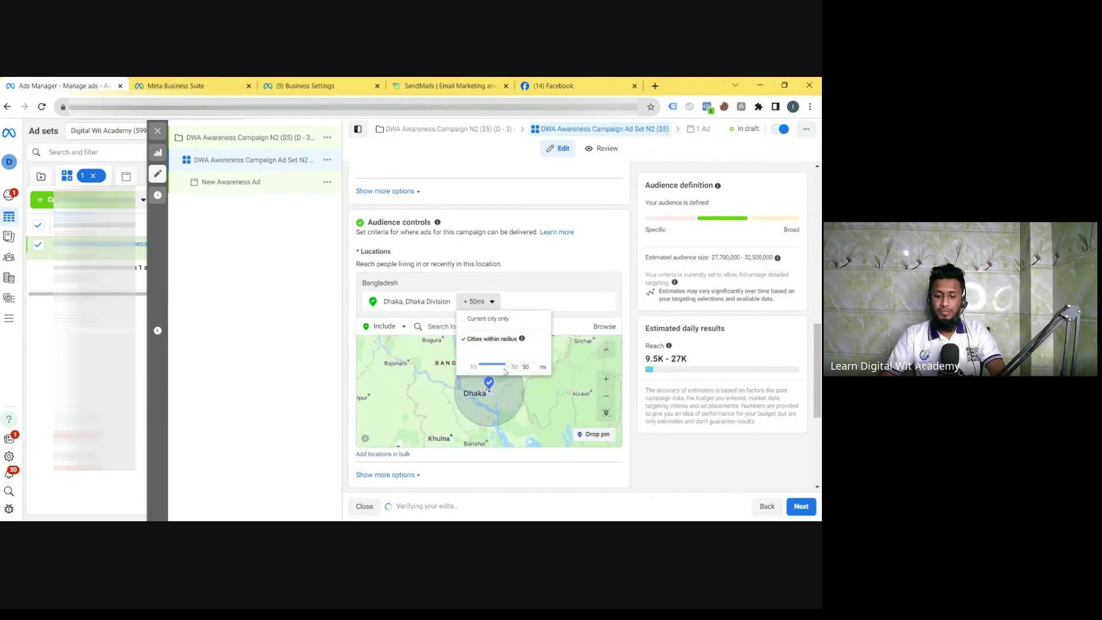
pyautogui.moveTo(508, 368); pyautogui.dragTo(496, 366)
pyautogui.click(628, 316)
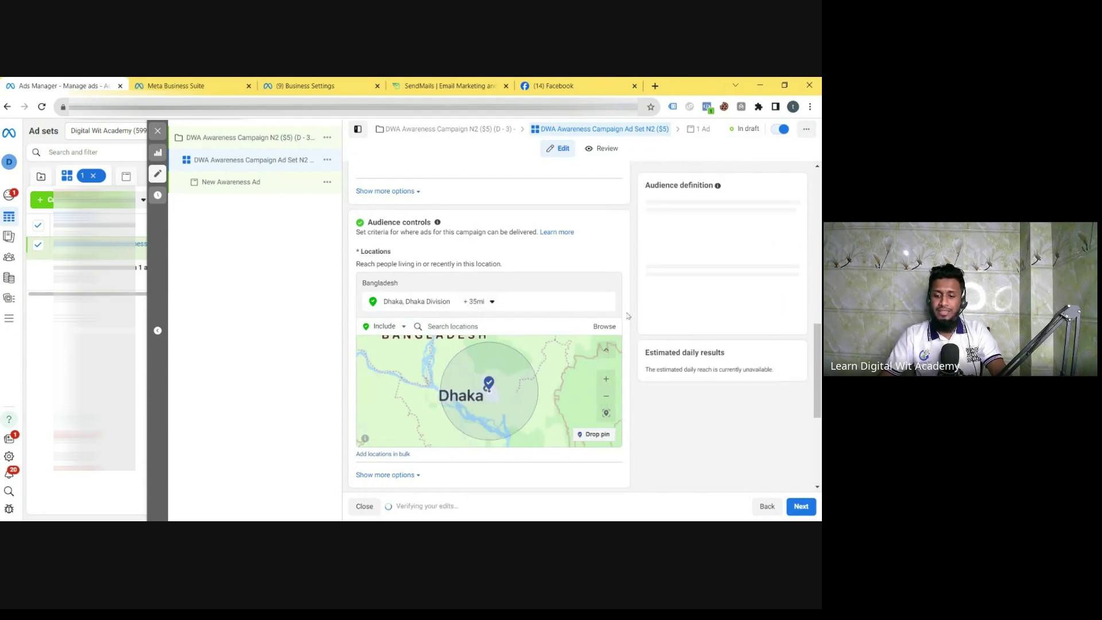
# Remove Dhaka from the audience locations and add the country Bangladesh as the included location
pyautogui.click(607, 301)
pyautogui.click(456, 313)
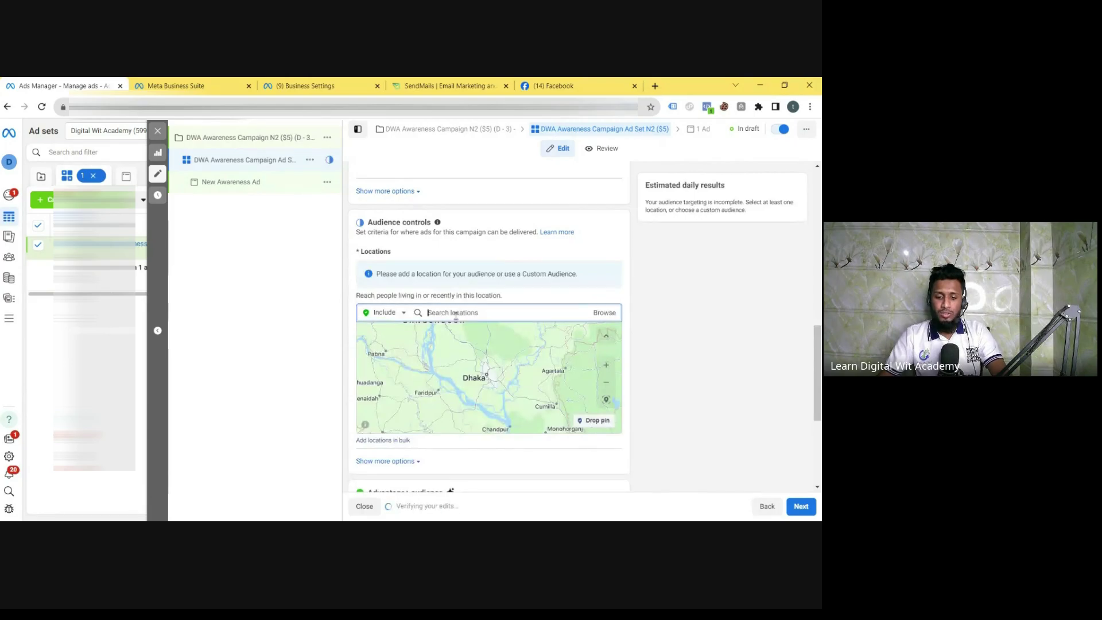
pyautogui.write('bangladesh')
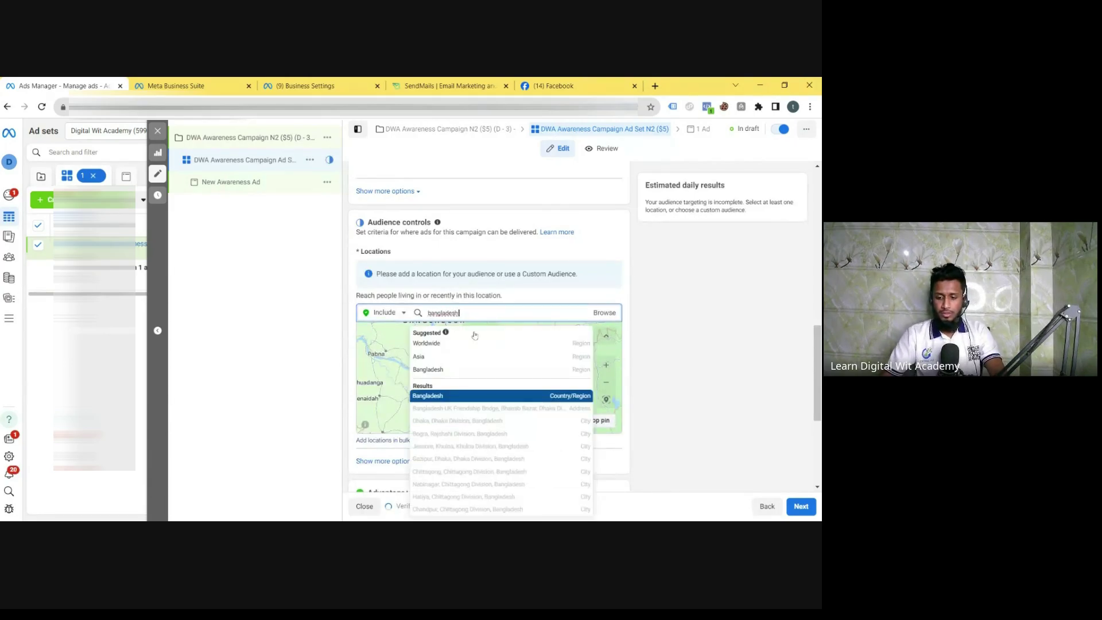
pyautogui.click(466, 401)
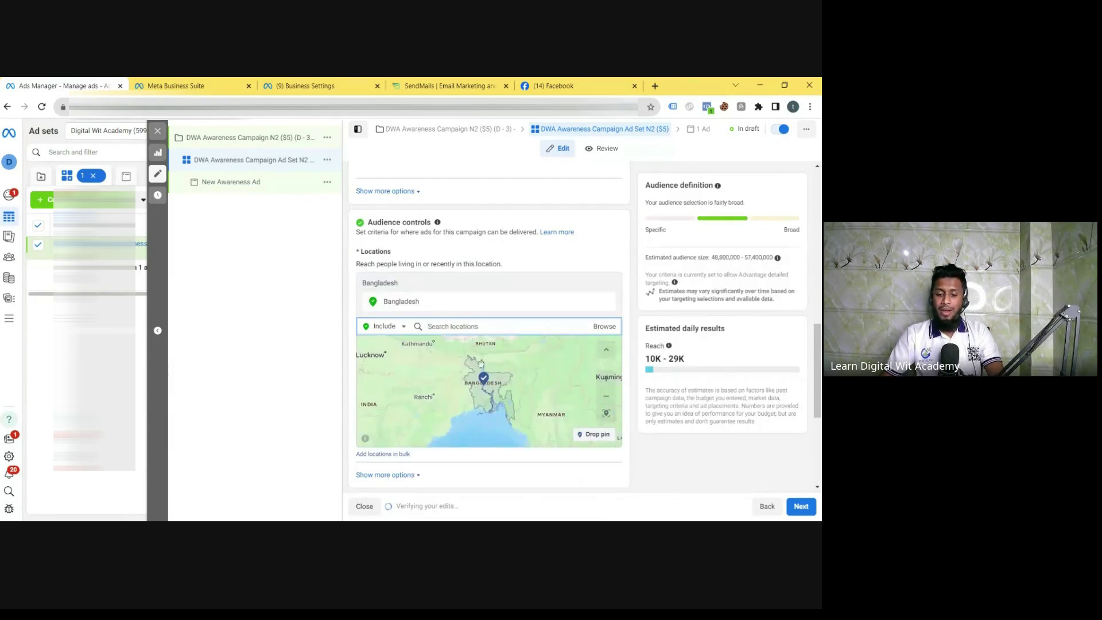
# Add an exclusion for the city of Dhaka, Dhaka Division, within the Bangladesh audience location
pyautogui.click(405, 331)
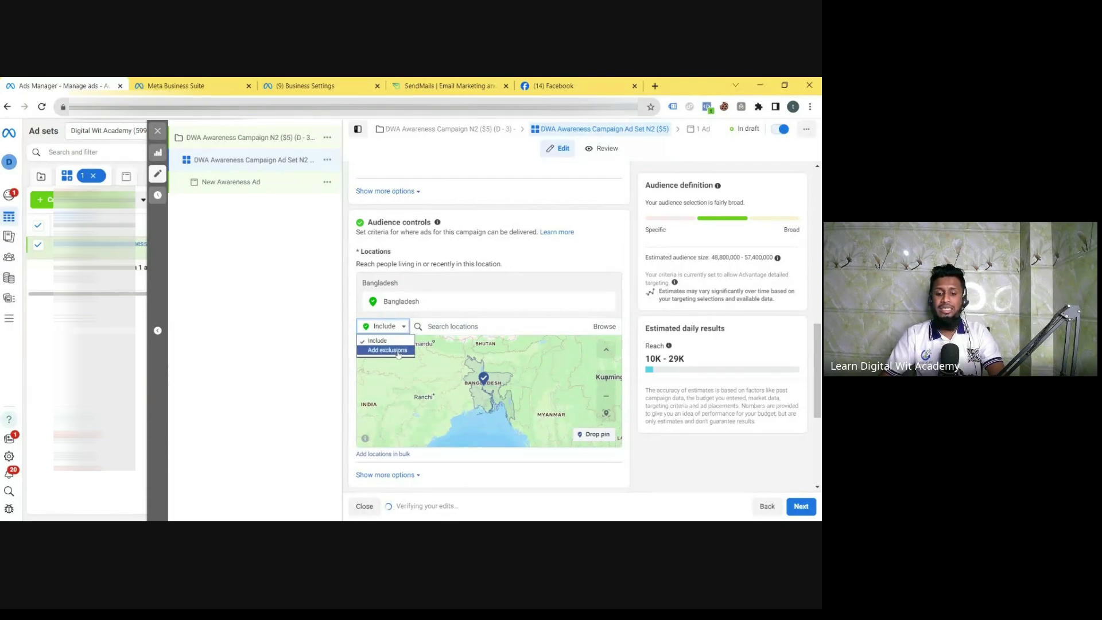
pyautogui.click(636, 228)
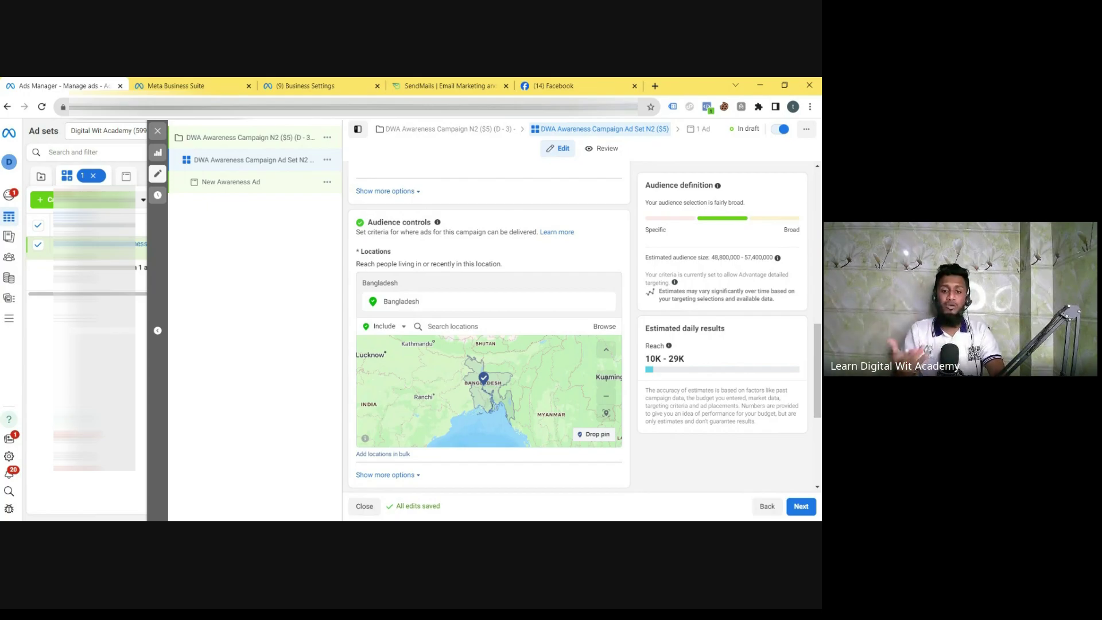
pyautogui.click(606, 379)
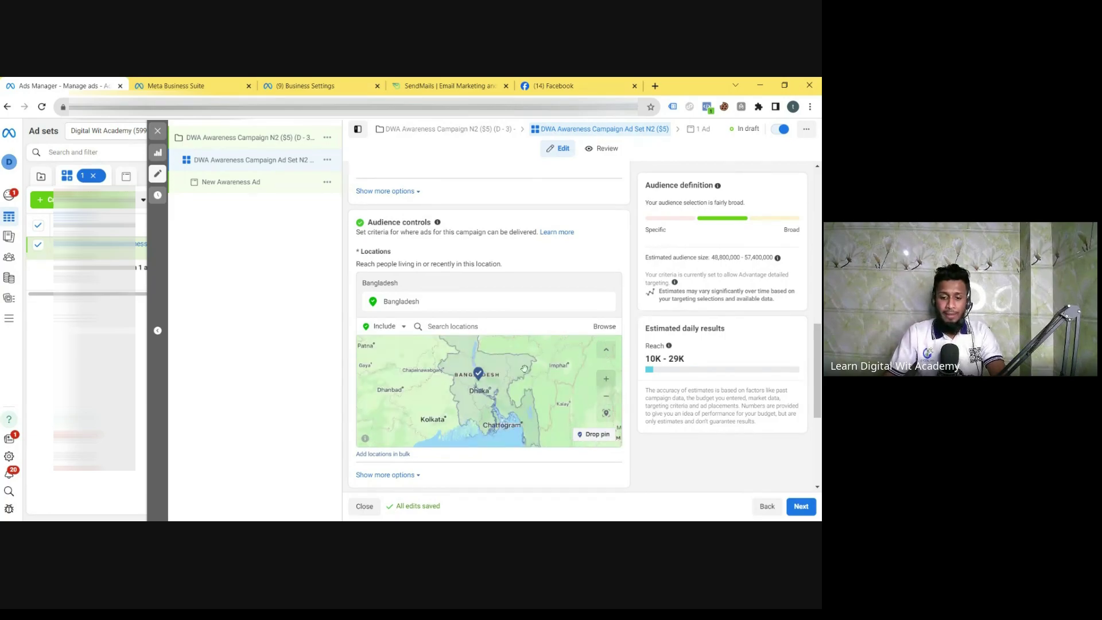
pyautogui.click(393, 327)
pyautogui.click(391, 351)
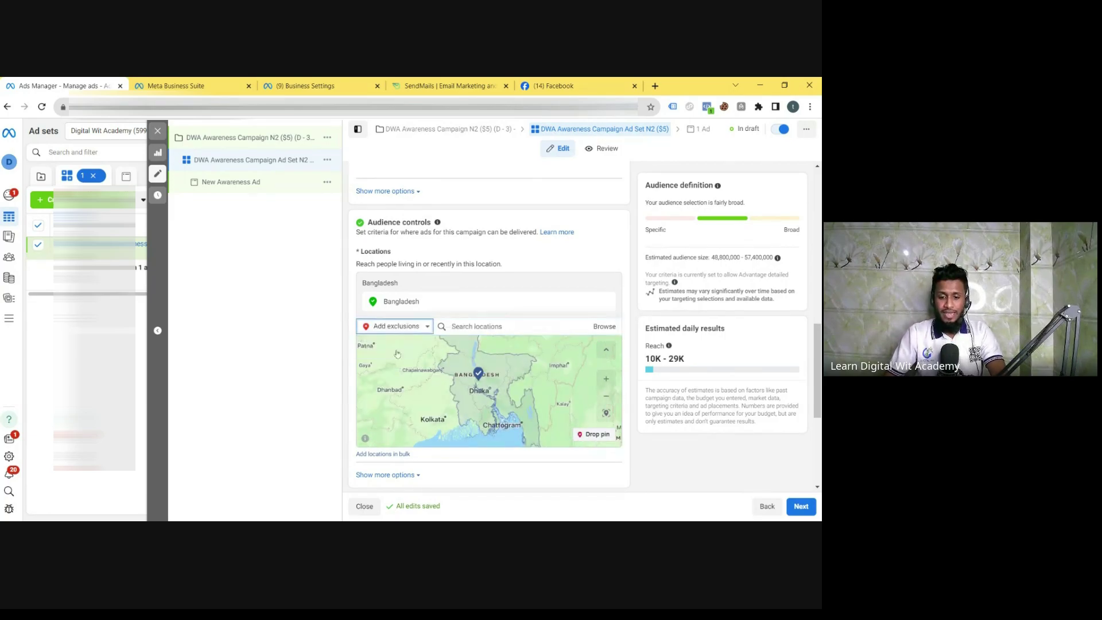
pyautogui.click(472, 326)
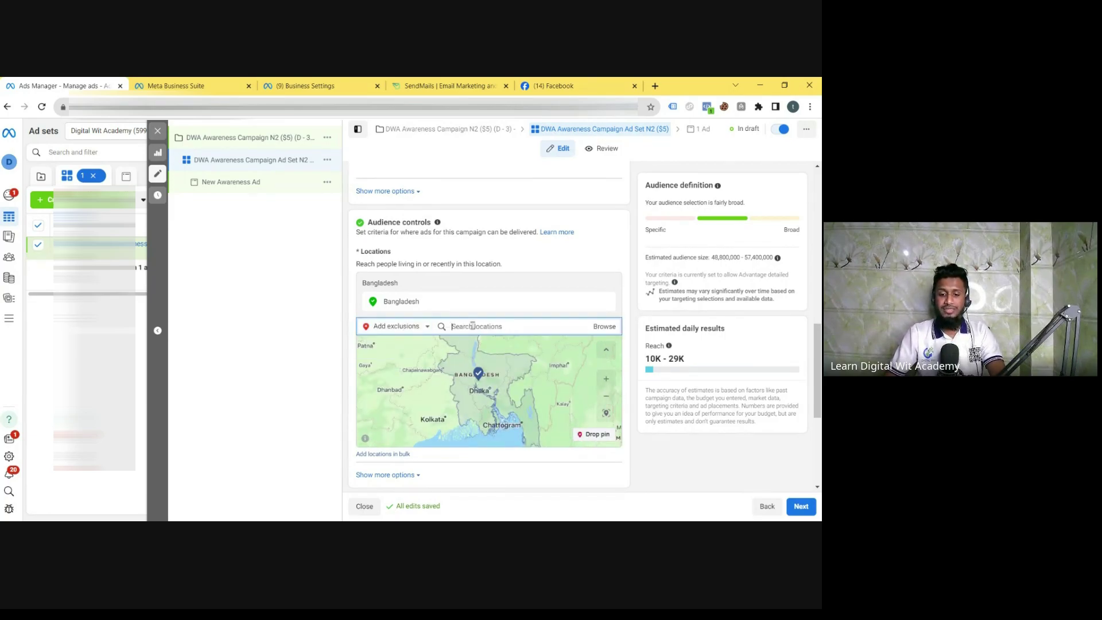
pyautogui.write('dhaka')
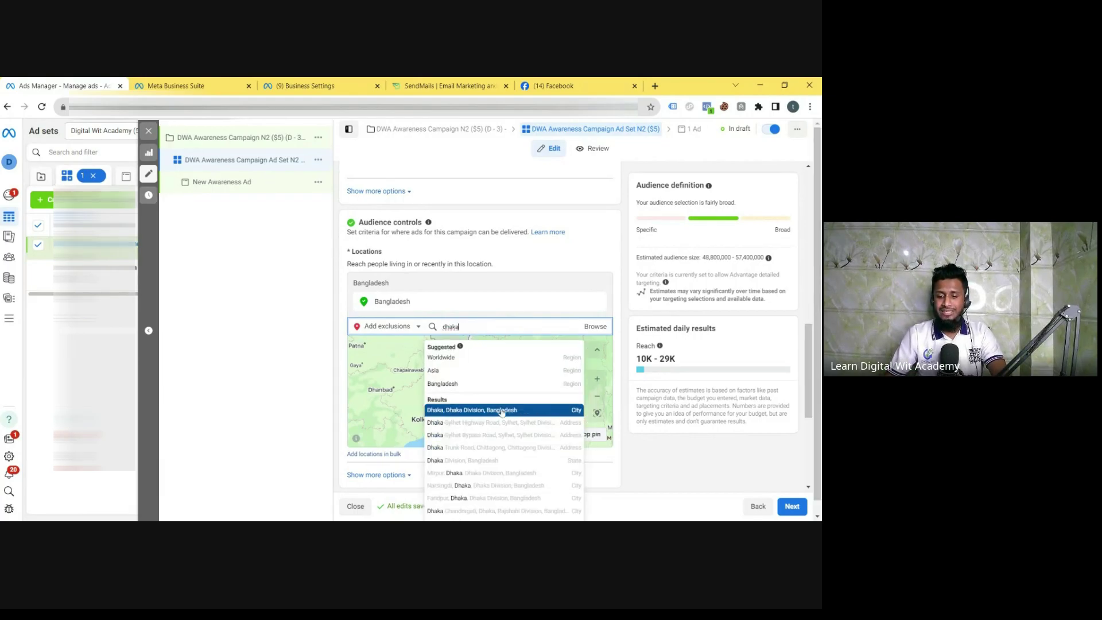
pyautogui.click(501, 411)
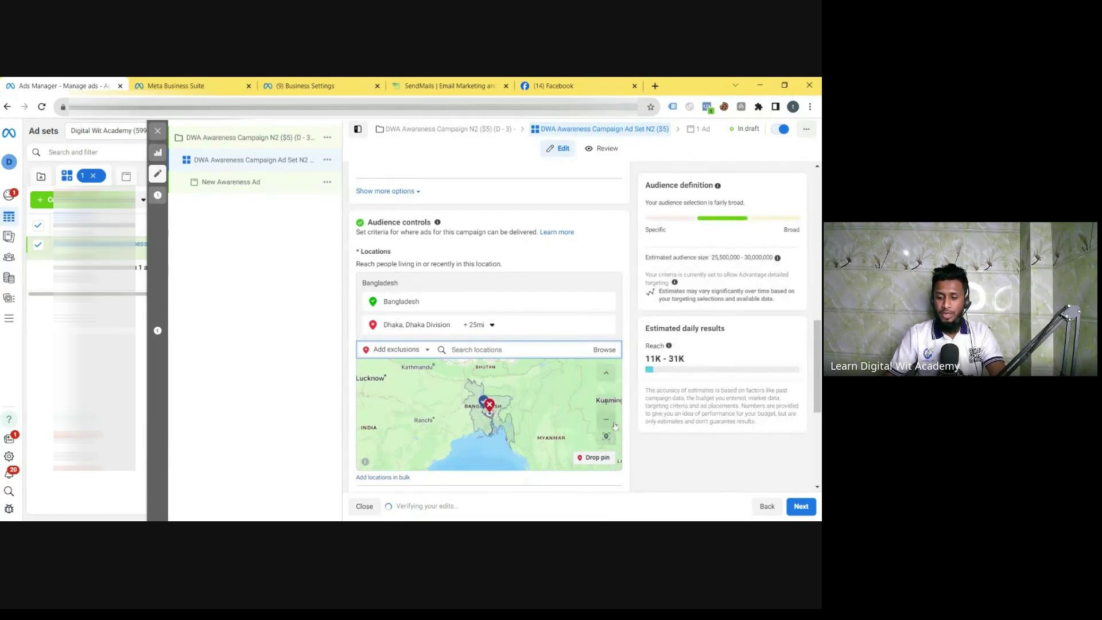
# Inspect the excluded Dhaka area on the map, remove that exclusion and set the location search back to Include
pyautogui.scroll(3, 603, 410)
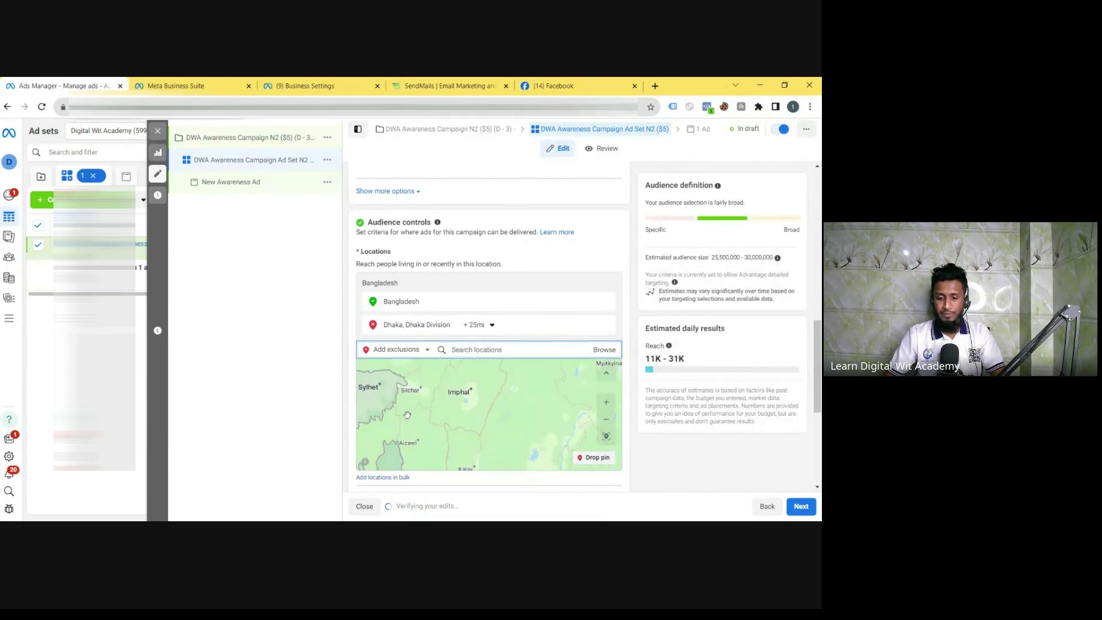
pyautogui.scroll(-2, 407, 414)
pyautogui.scroll(3, 477, 425)
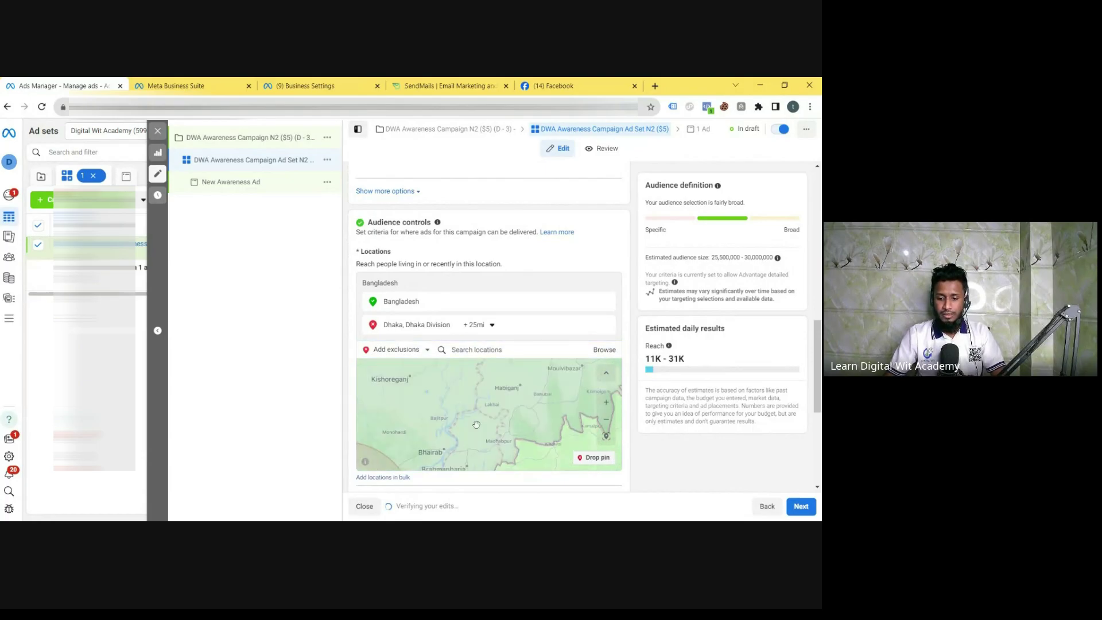
pyautogui.moveTo(477, 425); pyautogui.dragTo(580, 358)
pyautogui.scroll(-3, 569, 382)
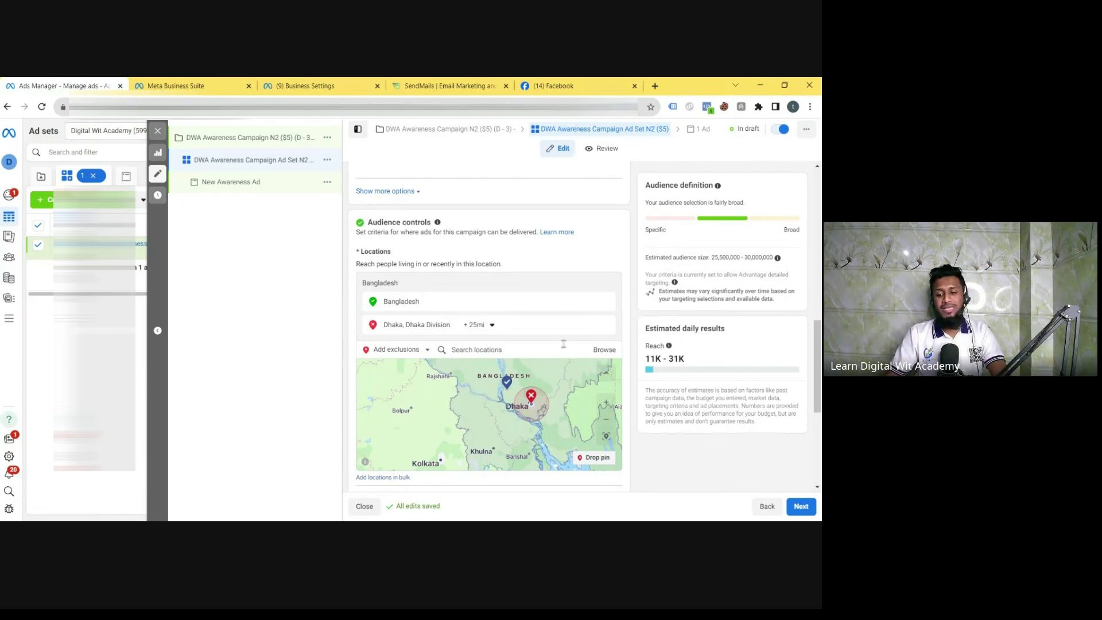
pyautogui.click(607, 325)
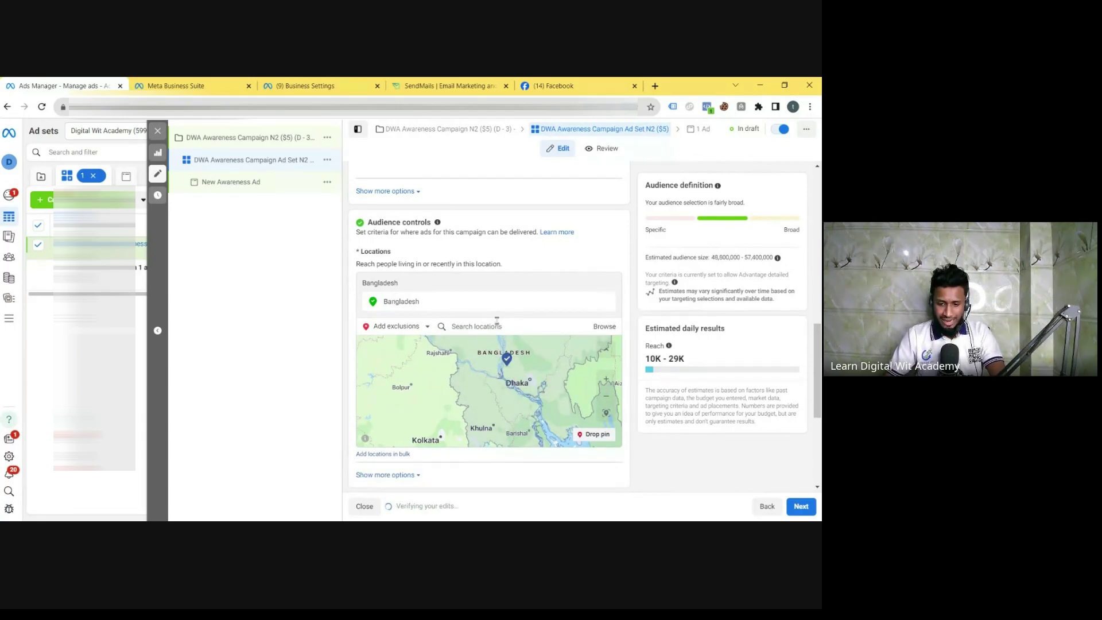
pyautogui.click(427, 326)
pyautogui.click(416, 338)
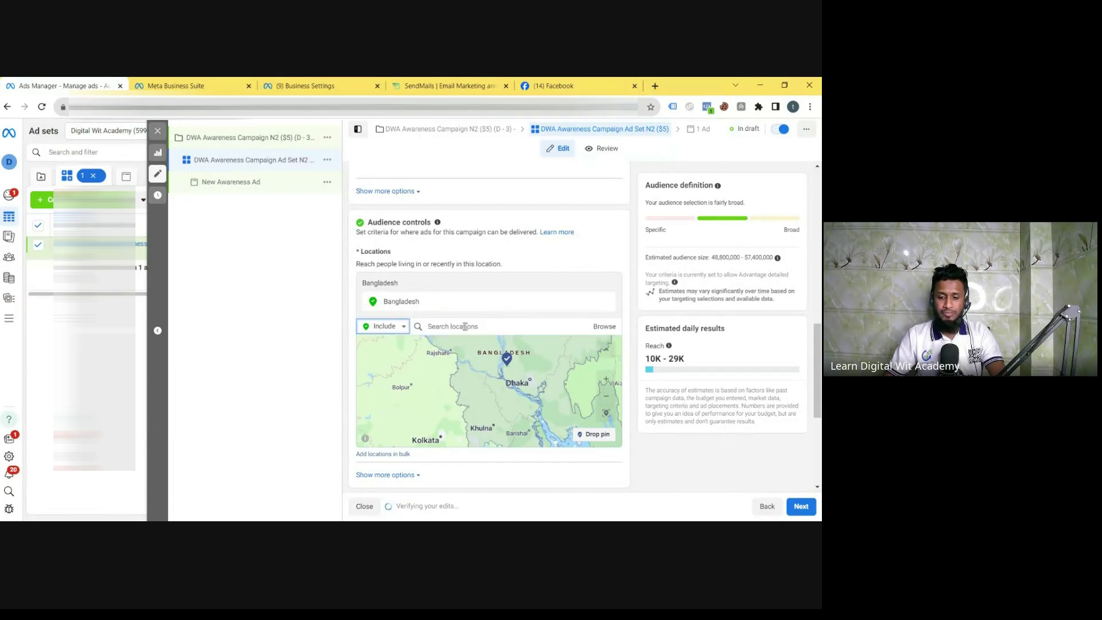
# Search for "west be" among the locations to include in the audience
pyautogui.write('k')
pyautogui.press('BackSpace')
pyautogui.write('we')
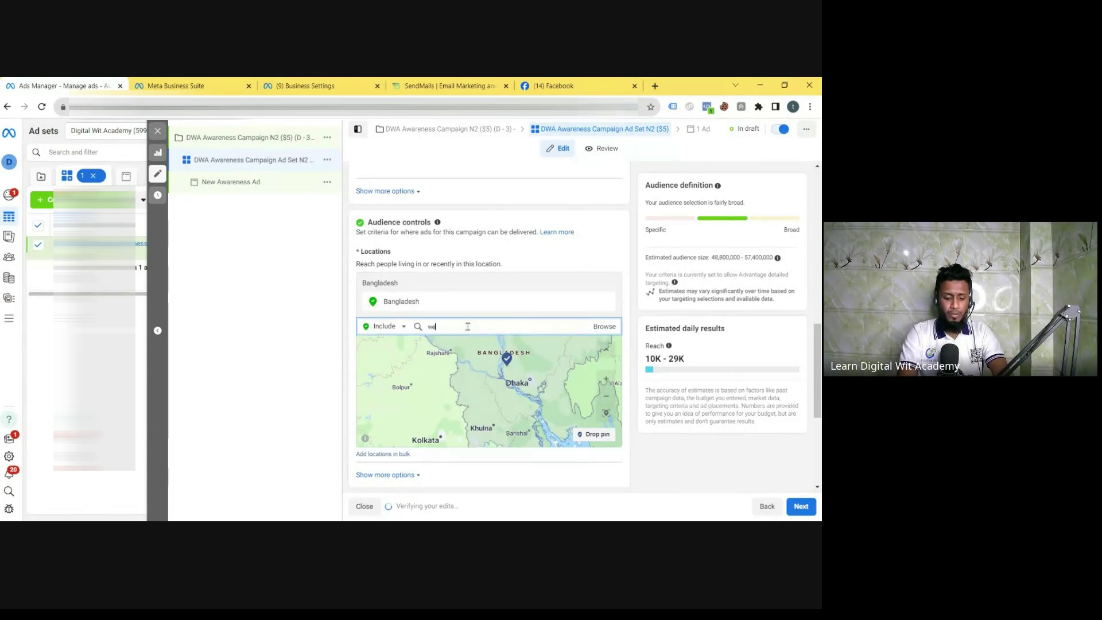
pyautogui.write('st be')
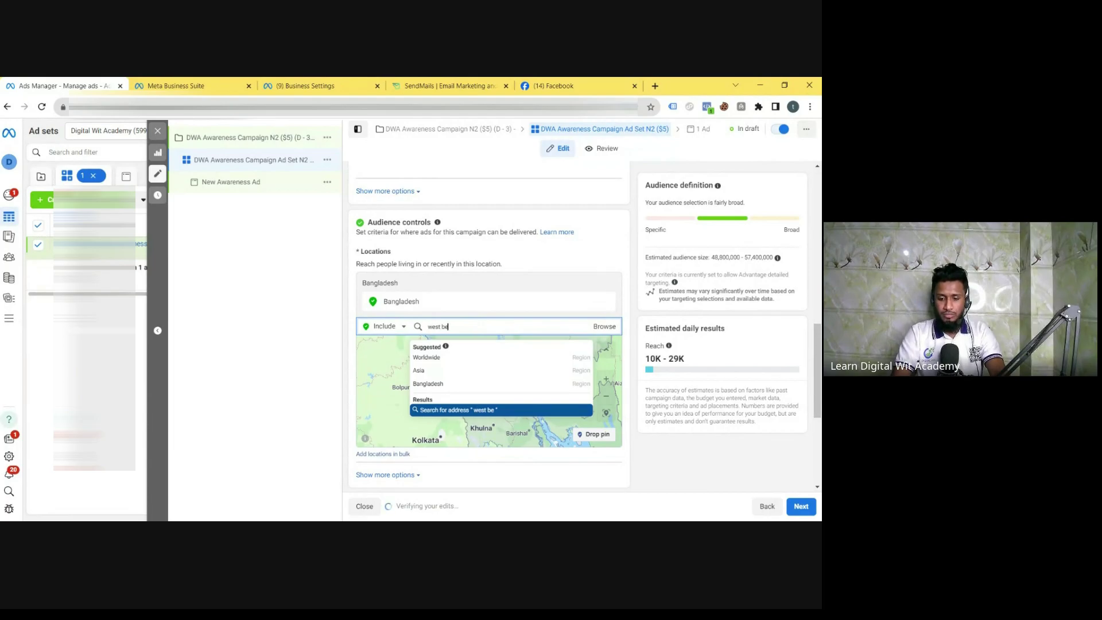
# Replace the location search term with "kolkata"
pyautogui.press('BackSpace')
pyautogui.press('BackSpace')
pyautogui.press('BackSpace')
pyautogui.press('BackSpace')
pyautogui.press('BackSpace')
pyautogui.press('BackSpace')
pyautogui.press('BackSpace')
pyautogui.write('ko')
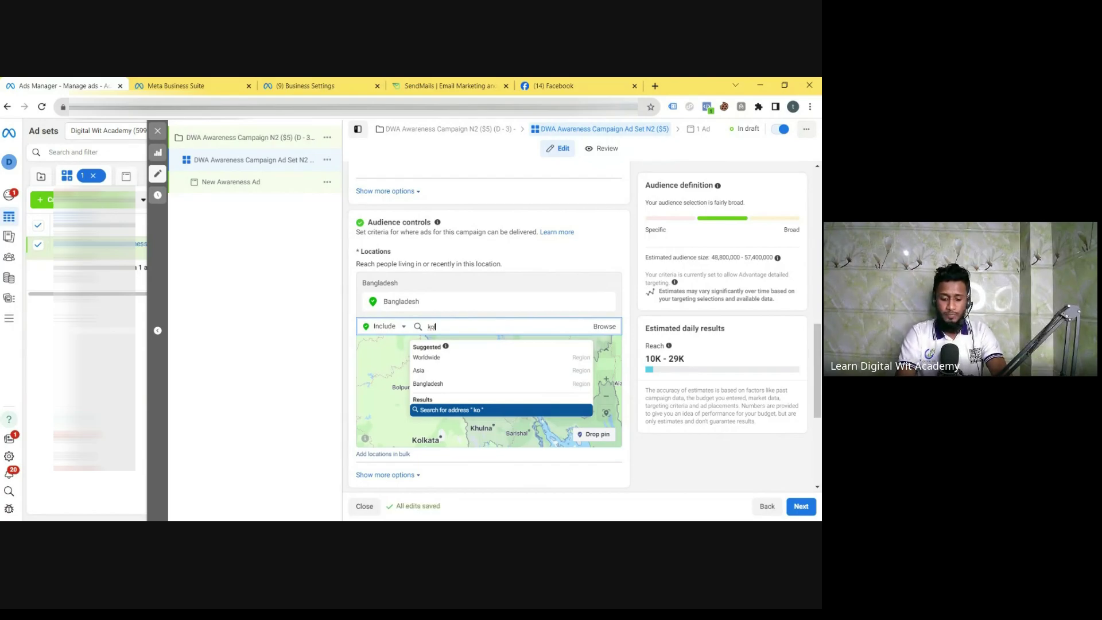
pyautogui.write('lkata')
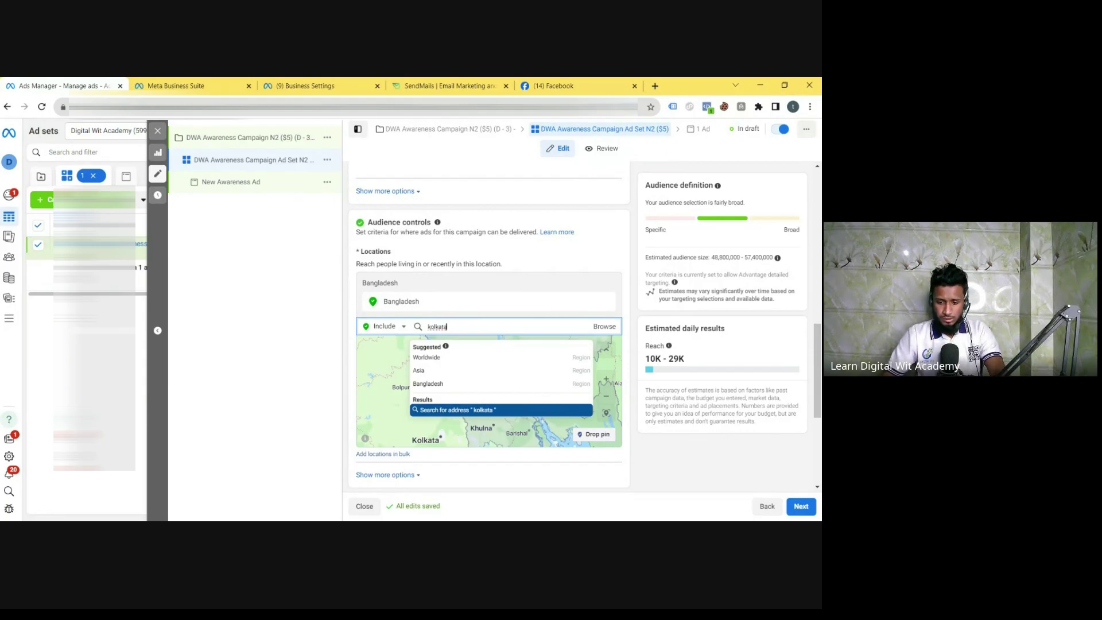
# Try to find West Bengal among the locations to include, using the spellings "west bengale" and "west bangle"
pyautogui.press('BackSpace')
pyautogui.press('BackSpace')
pyautogui.press('BackSpace')
pyautogui.press('BackSpace')
pyautogui.press('BackSpace')
pyautogui.press('BackSpace')
pyautogui.press('BackSpace')
pyautogui.write('west bengal')
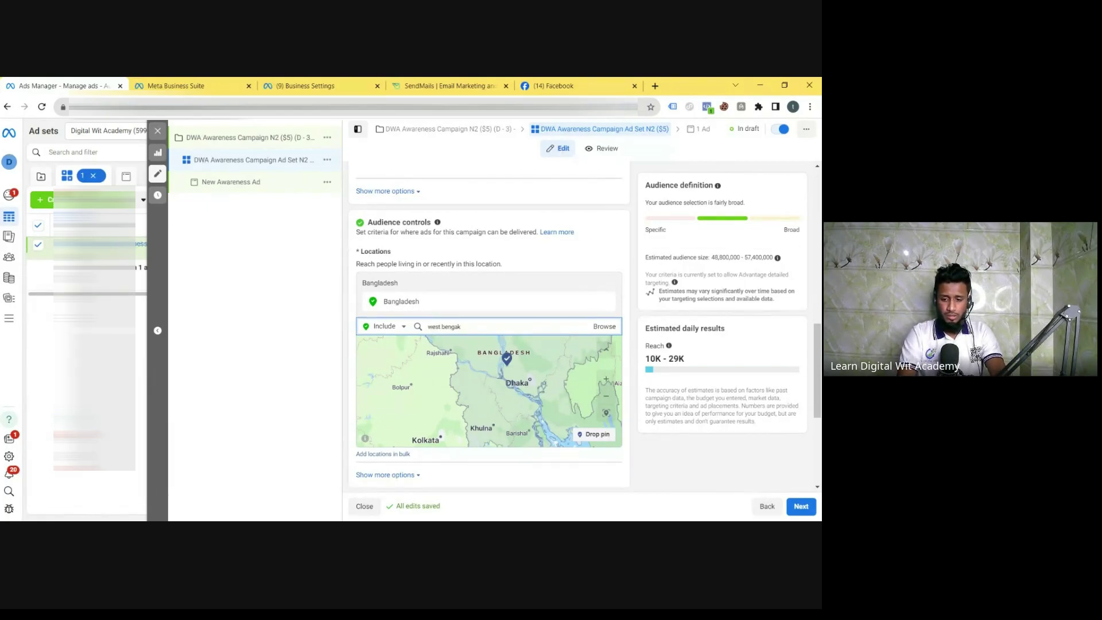
pyautogui.write('e')
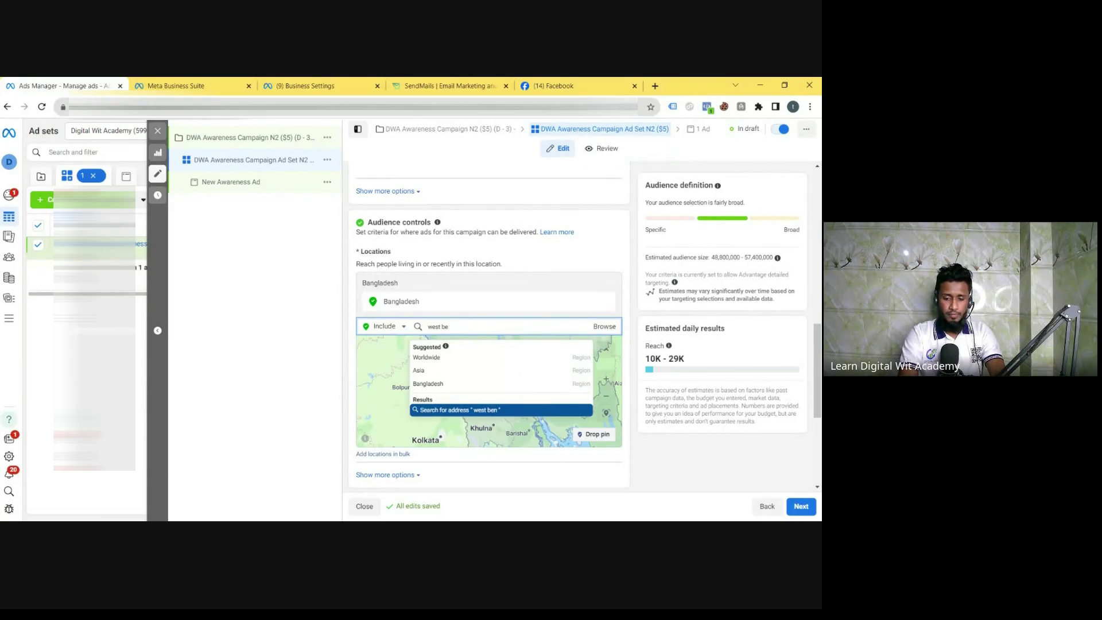
pyautogui.write('engale')
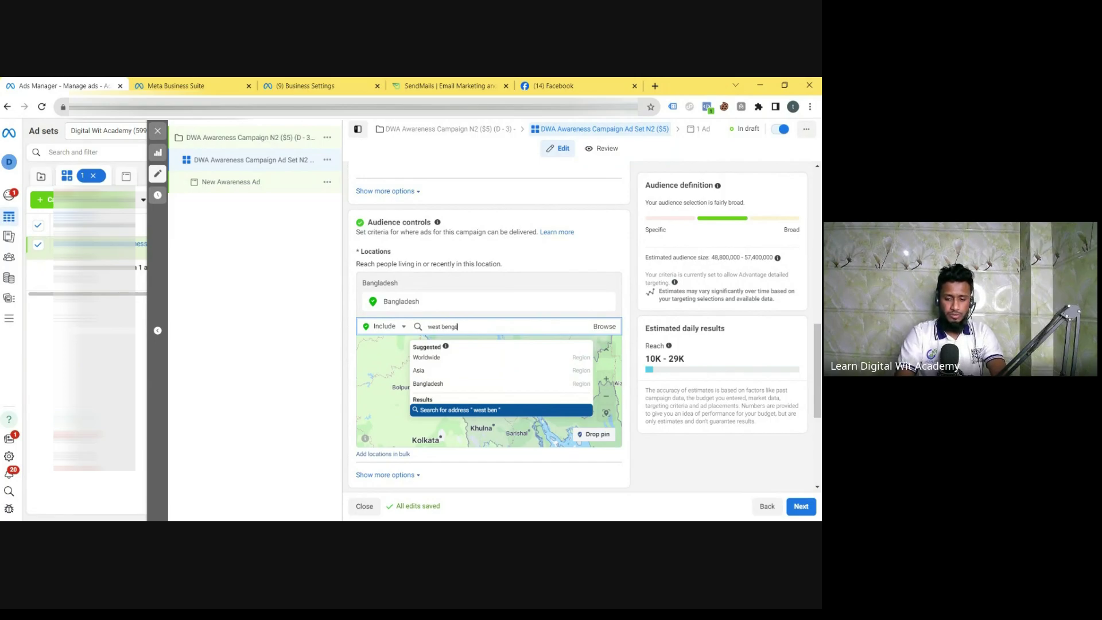
pyautogui.doubleClick(460, 327)
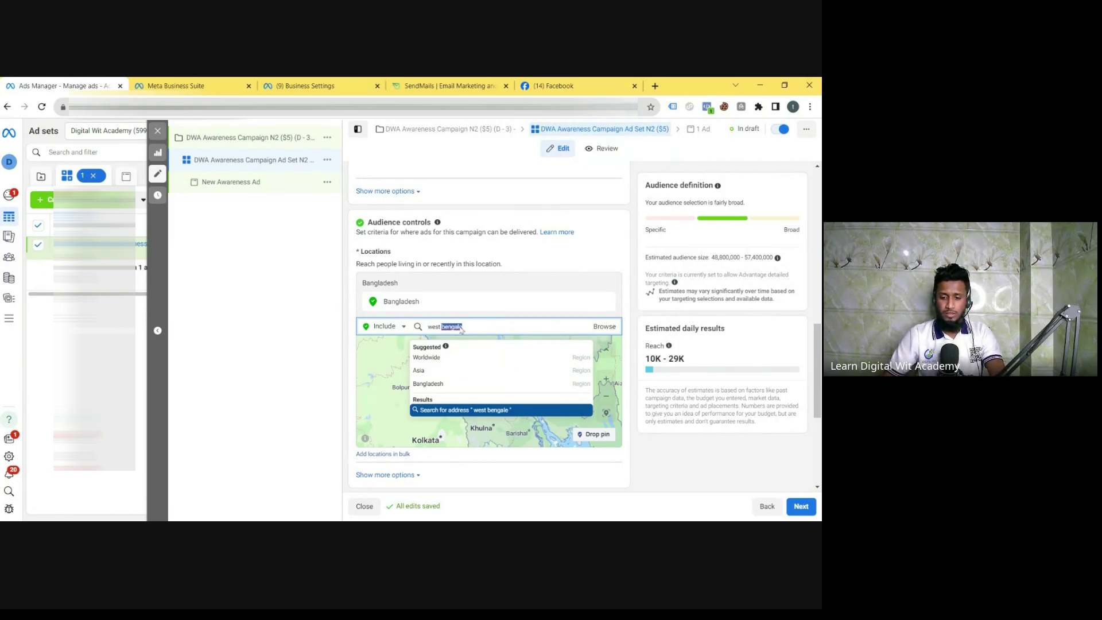
pyautogui.write('bangle')
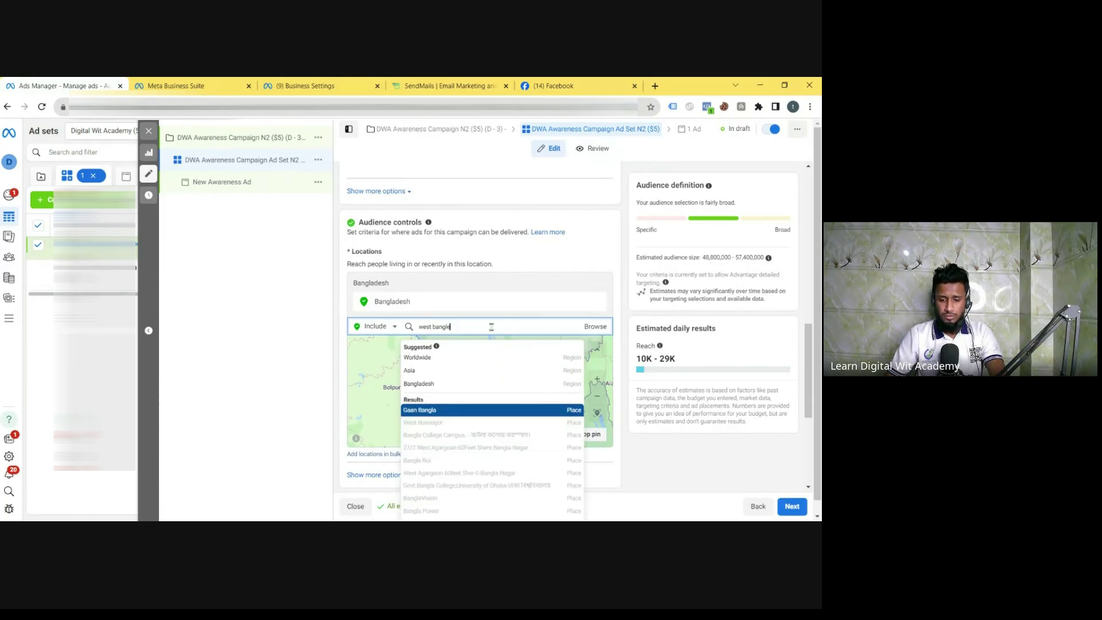
pyautogui.click(505, 383)
# Search the locations to include for "kolkata" once more
pyautogui.tripleClick(470, 328)
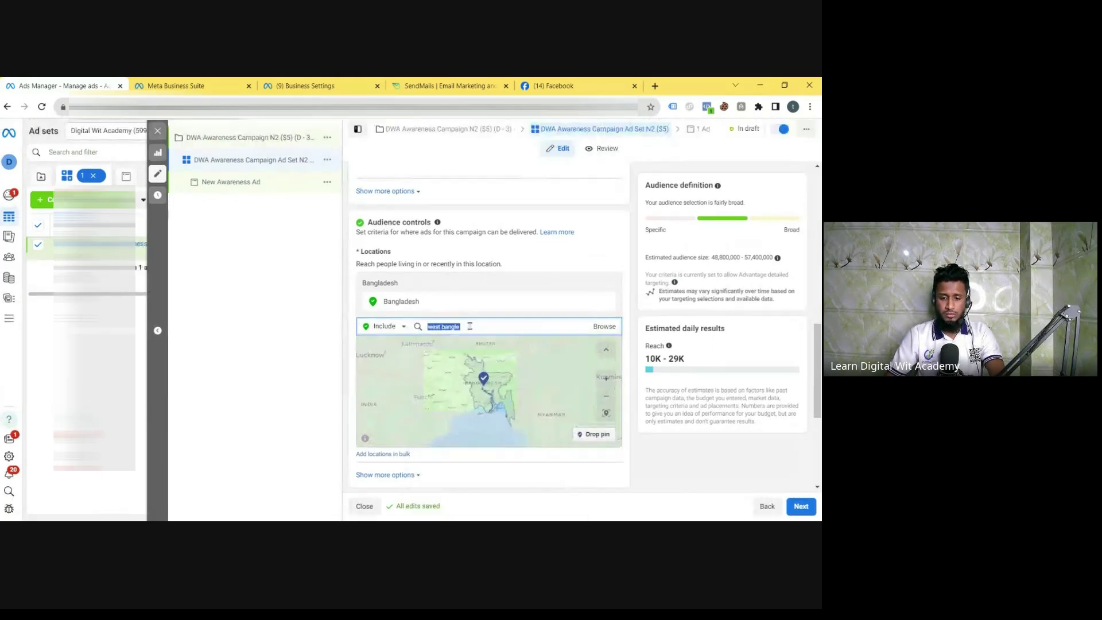
pyautogui.write('kolkata')
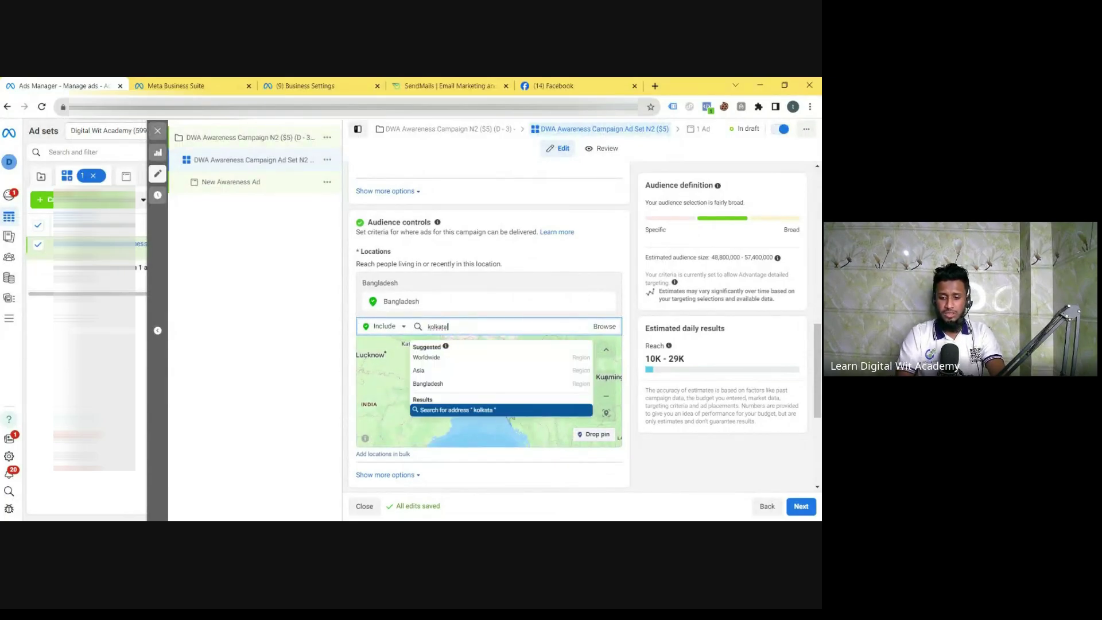
# Try to add Kolkata as an included audience location by searching for its address
pyautogui.doubleClick(440, 327)
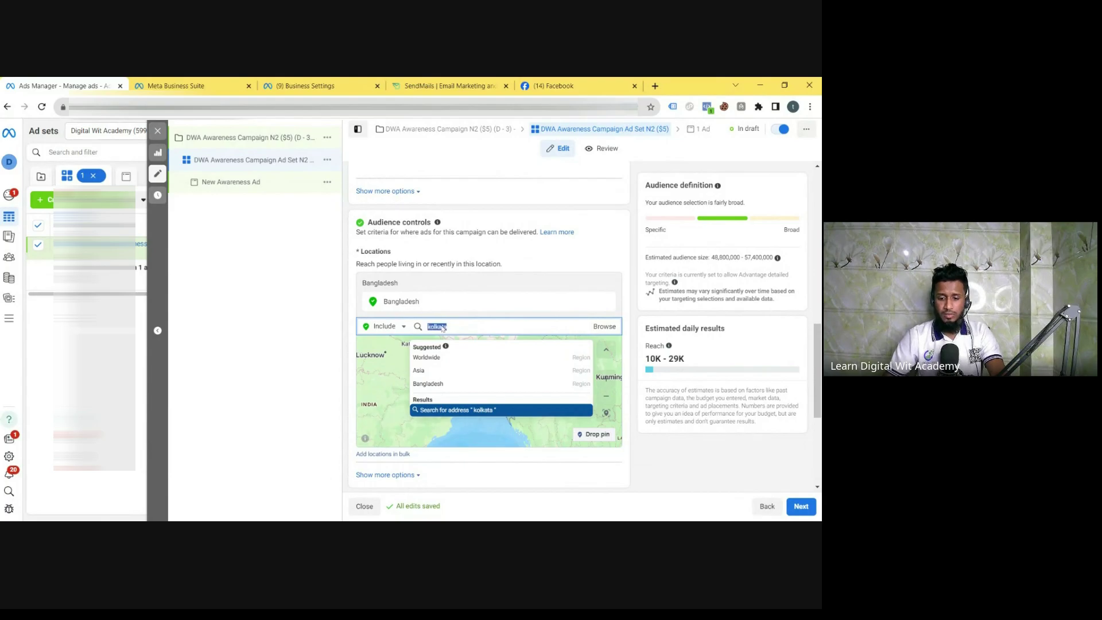
pyautogui.write('Kolkata')
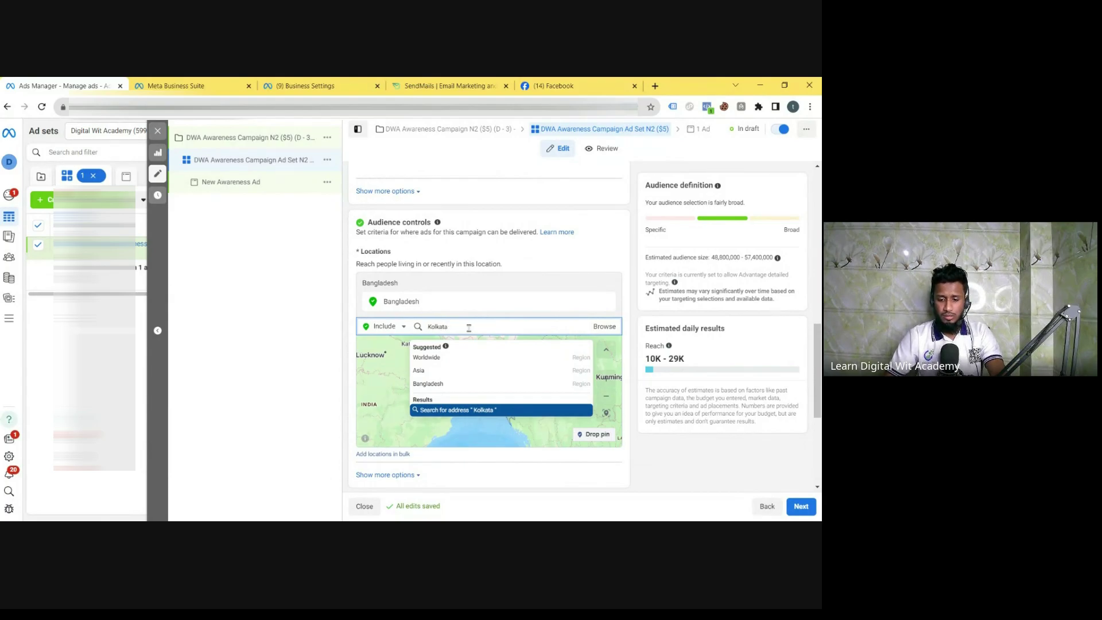
pyautogui.click(461, 411)
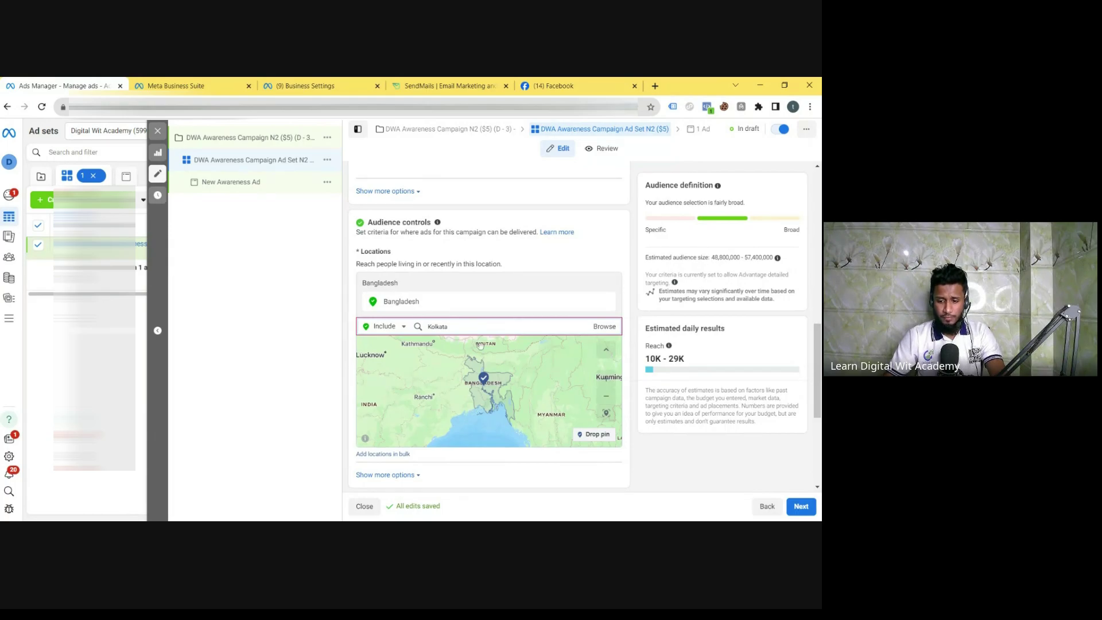
# Browse the available location categories and expand the Regions group to examine its options
pyautogui.click(604, 330)
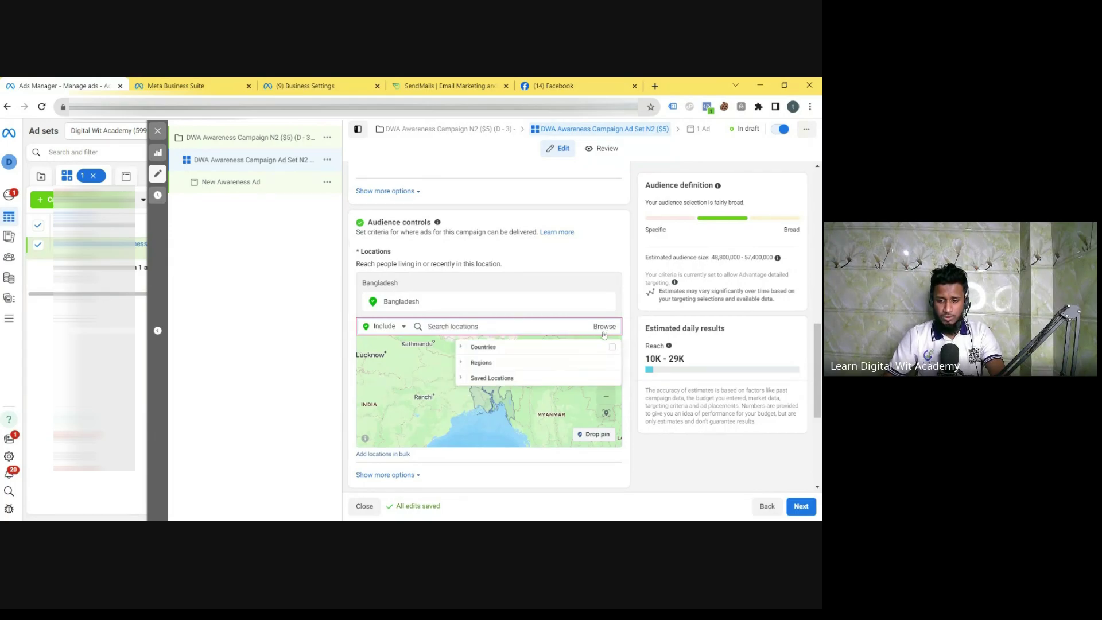
pyautogui.click(487, 368)
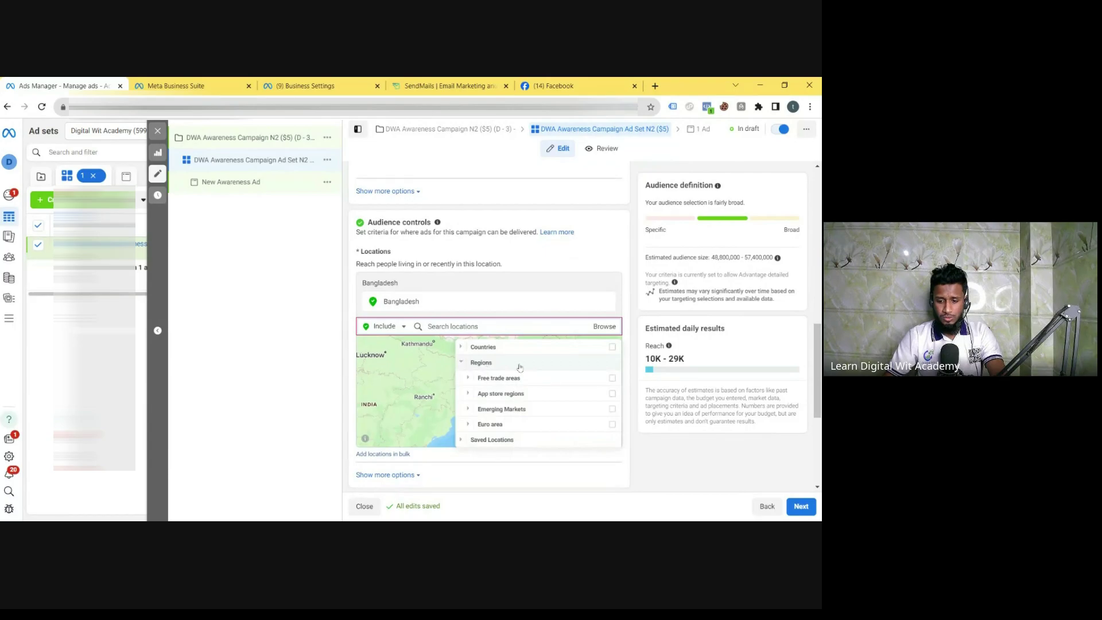
pyautogui.click(459, 330)
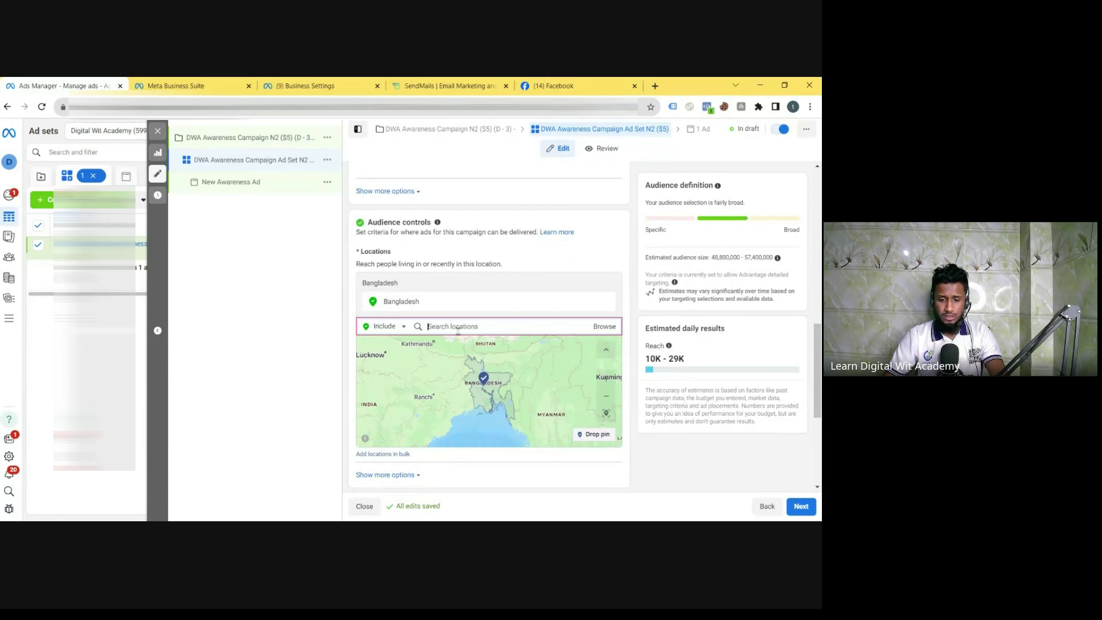
pyautogui.click(430, 286)
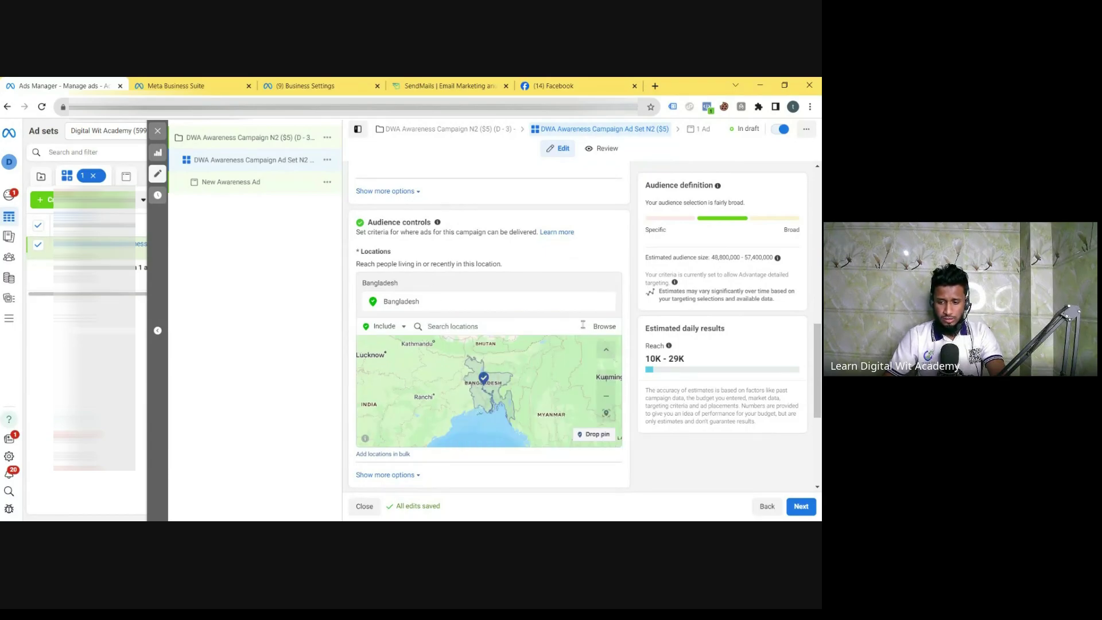
# Try to add west Bengal as an included audience location by searching for its address
pyautogui.click(463, 325)
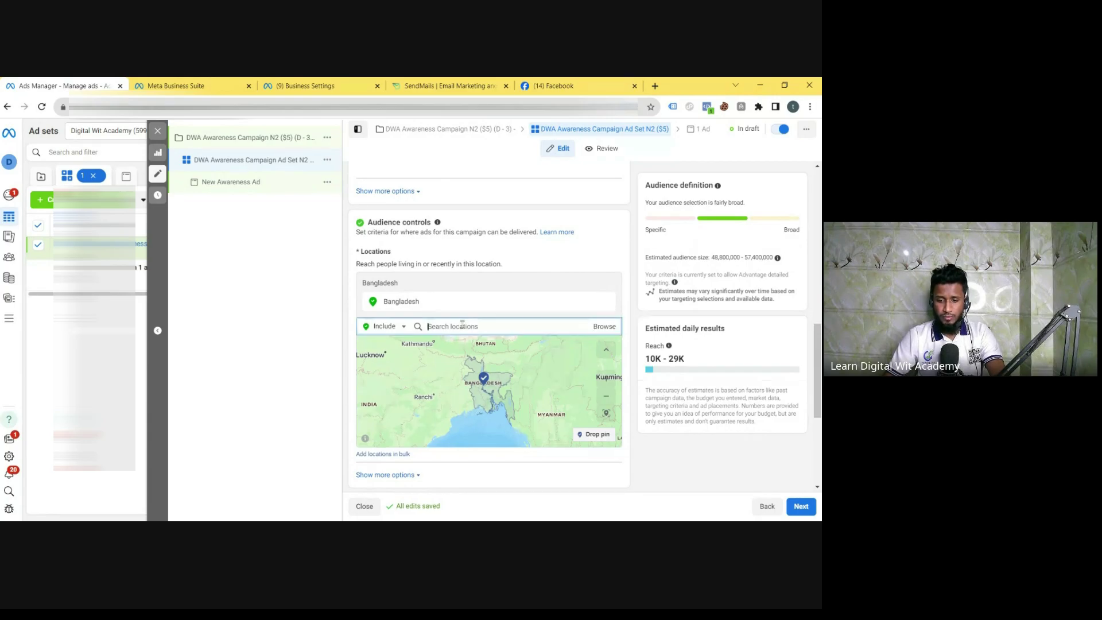
pyautogui.write('w')
pyautogui.press('BackSpace')
pyautogui.write('wes')
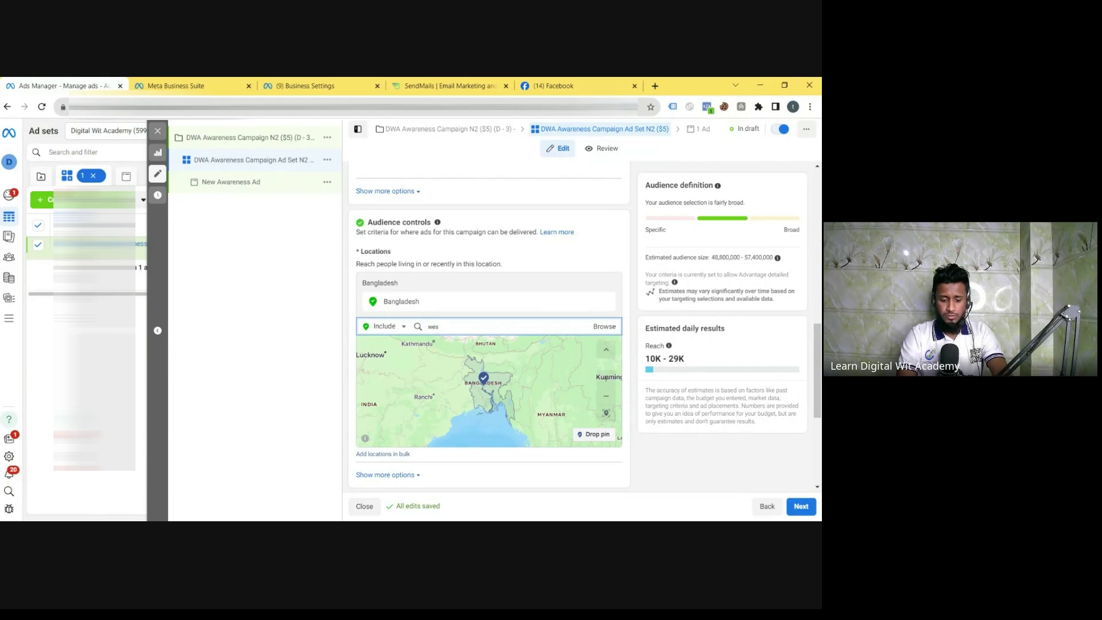
pyautogui.write('t')
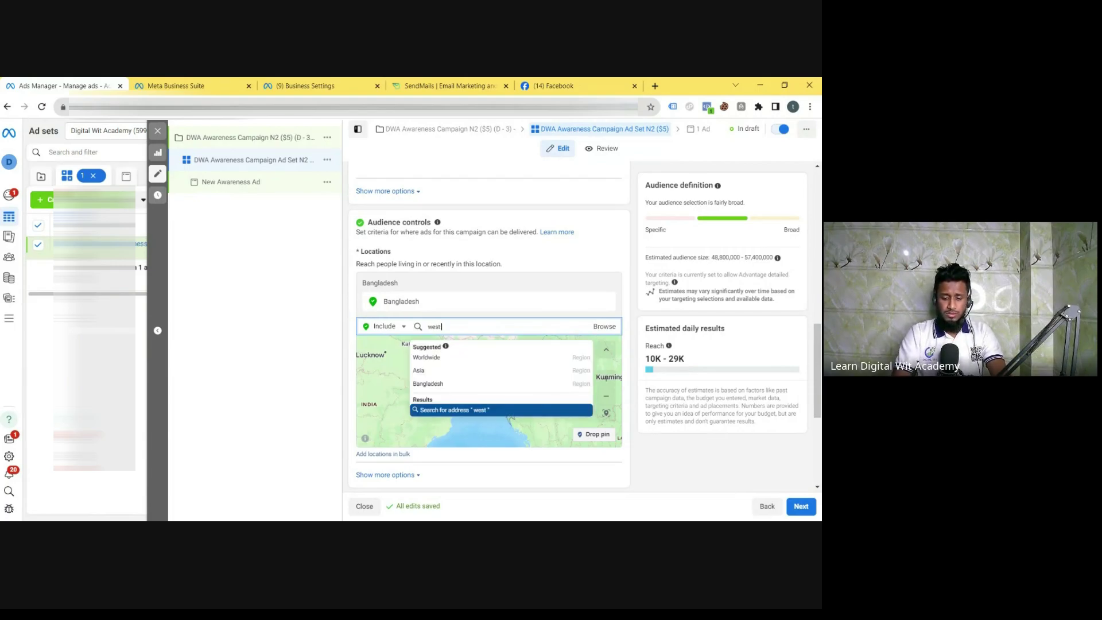
pyautogui.press('BackSpace')
pyautogui.press('BackSpace')
pyautogui.press('BackSpace')
pyautogui.press('BackSpace')
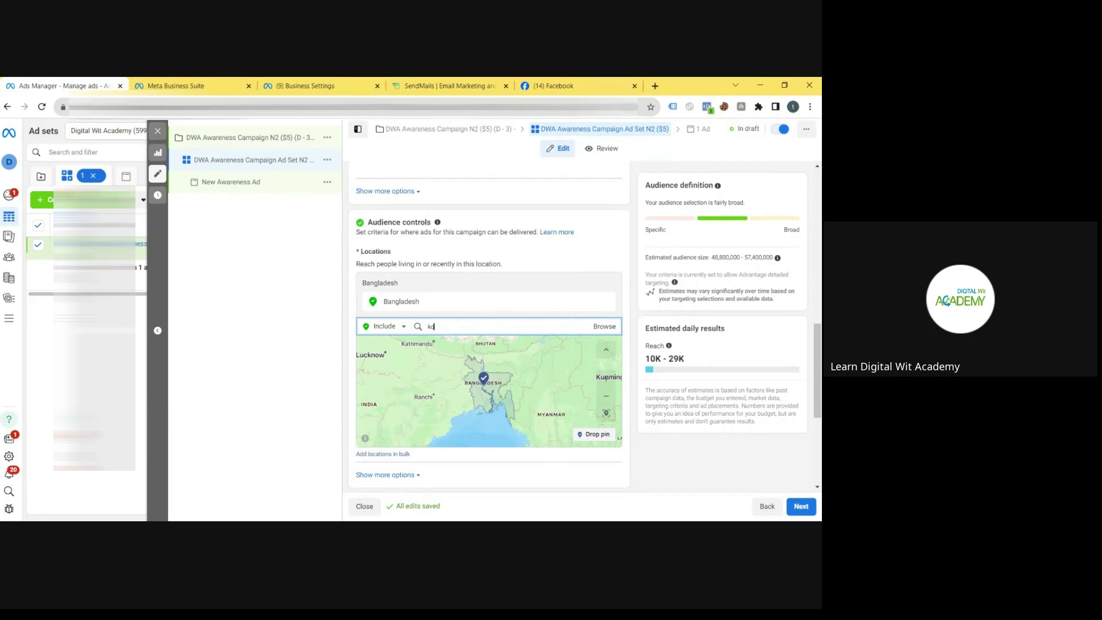
pyautogui.write('west beng')
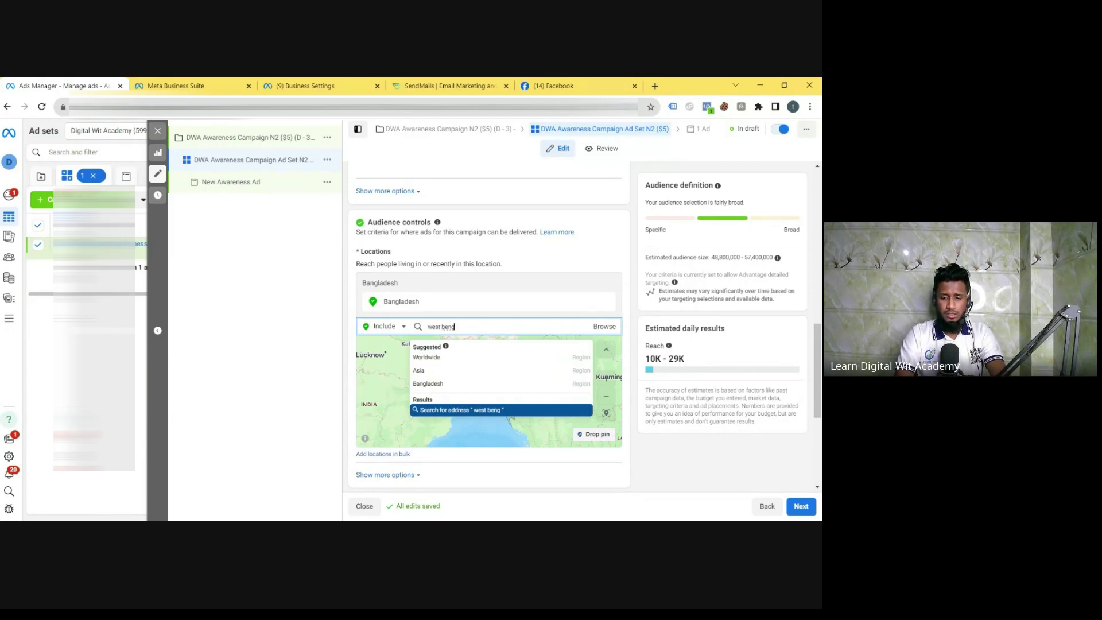
pyautogui.write('al')
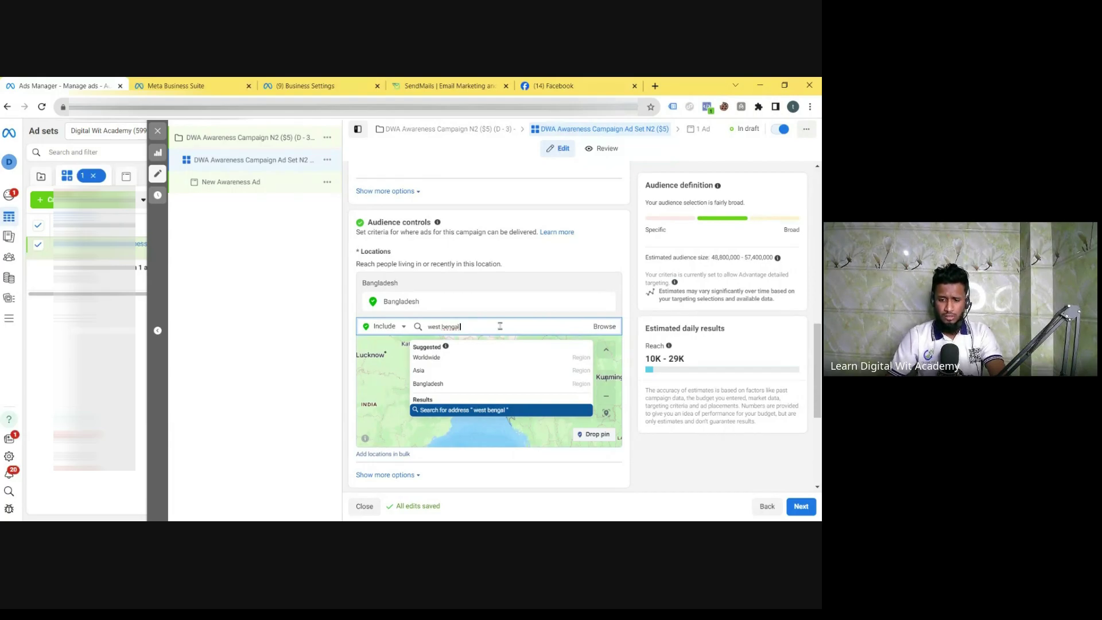
pyautogui.doubleClick(451, 326)
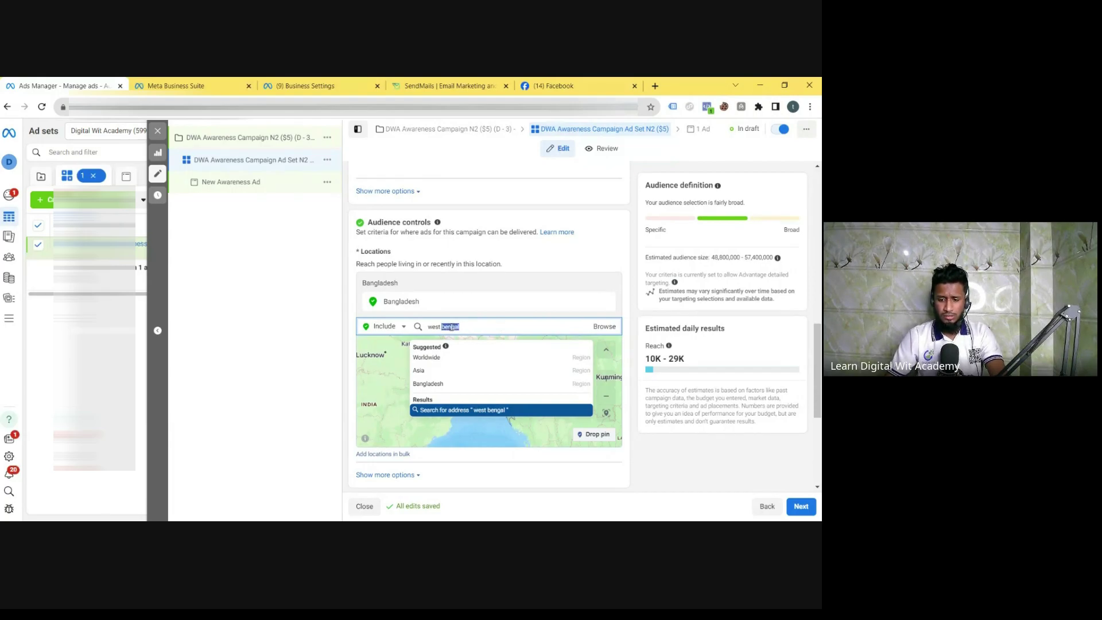
pyautogui.write('Bengal')
pyautogui.click(438, 410)
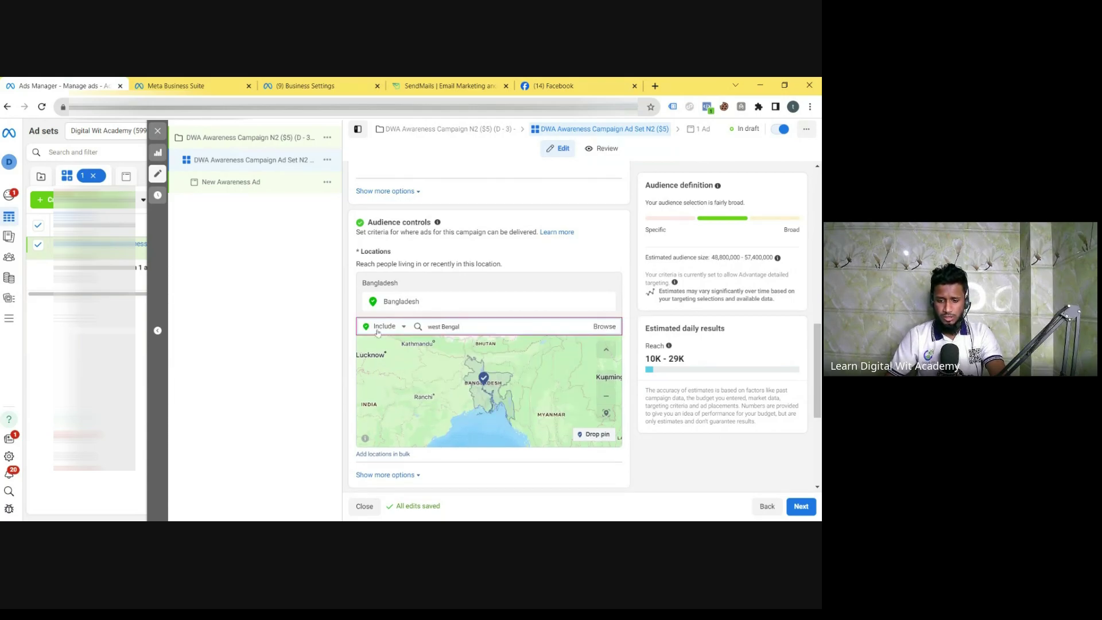
# Capitalize the first letter of the West Bengal search, then clear the location search text
pyautogui.click(428, 326)
pyautogui.press('BackSpace')
pyautogui.write('W')
pyautogui.tripleClick(474, 327)
pyautogui.click(499, 327)
pyautogui.tripleClick(499, 327)
pyautogui.press('BackSpace')
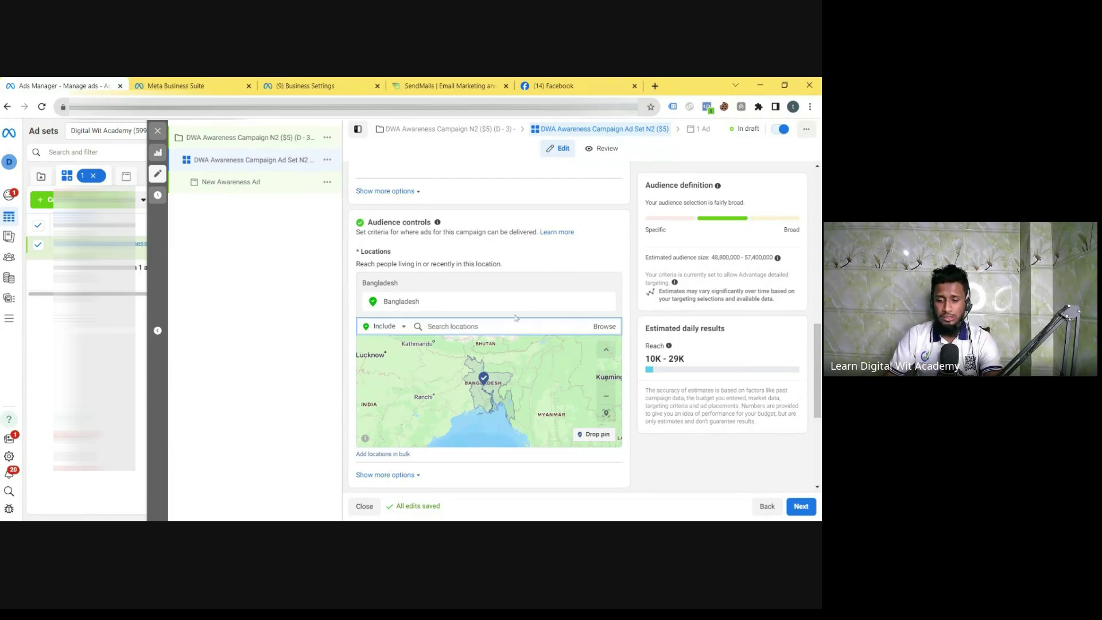
pyautogui.click(628, 249)
# Review the Advantage+ audience, placements and location settings of the ad set
pyautogui.scroll(-2, 628, 249)
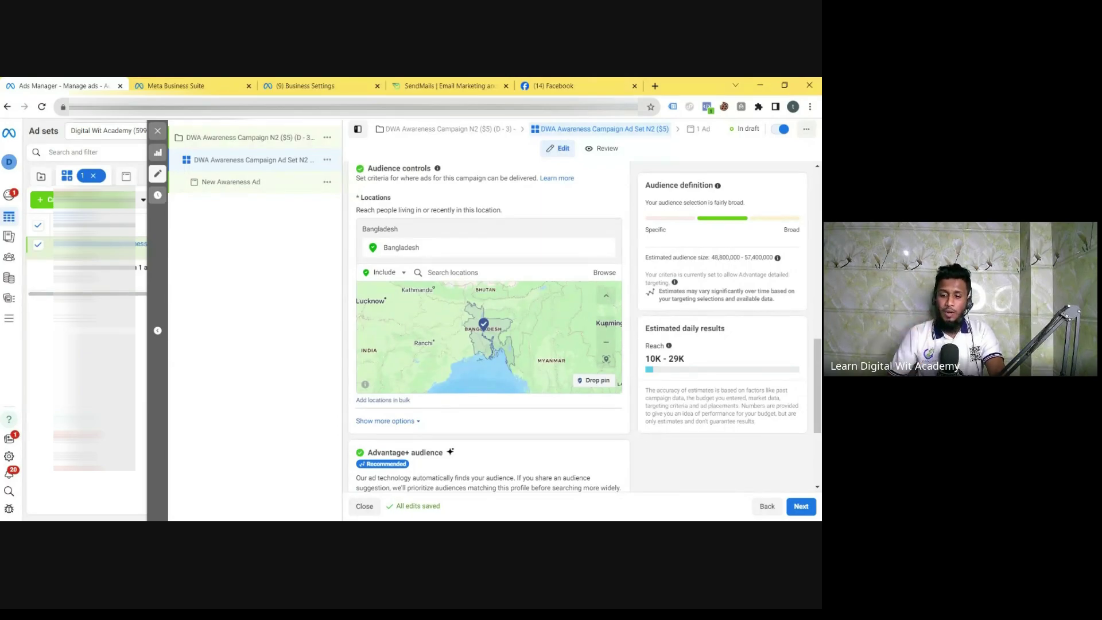
pyautogui.scroll(-3, 628, 263)
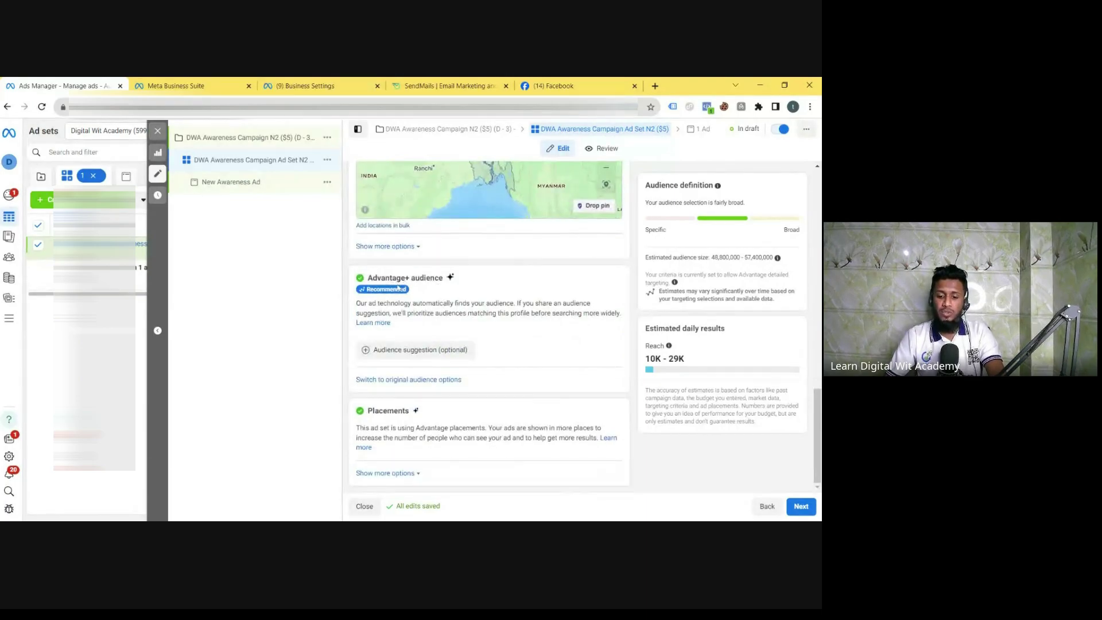
pyautogui.moveTo(414, 356)
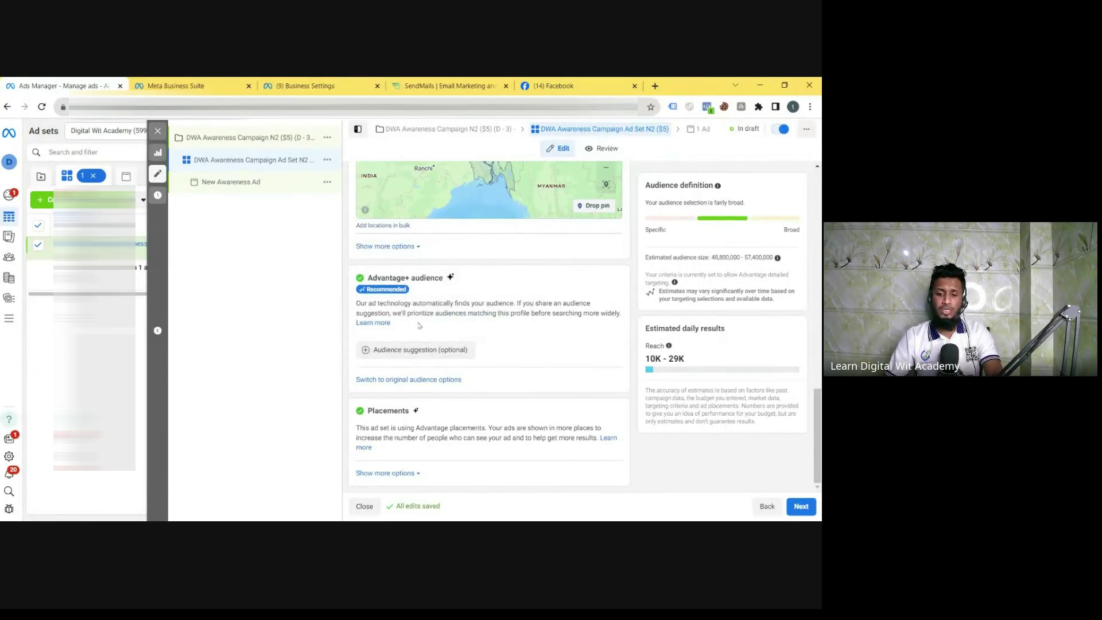
pyautogui.scroll(1, 425, 324)
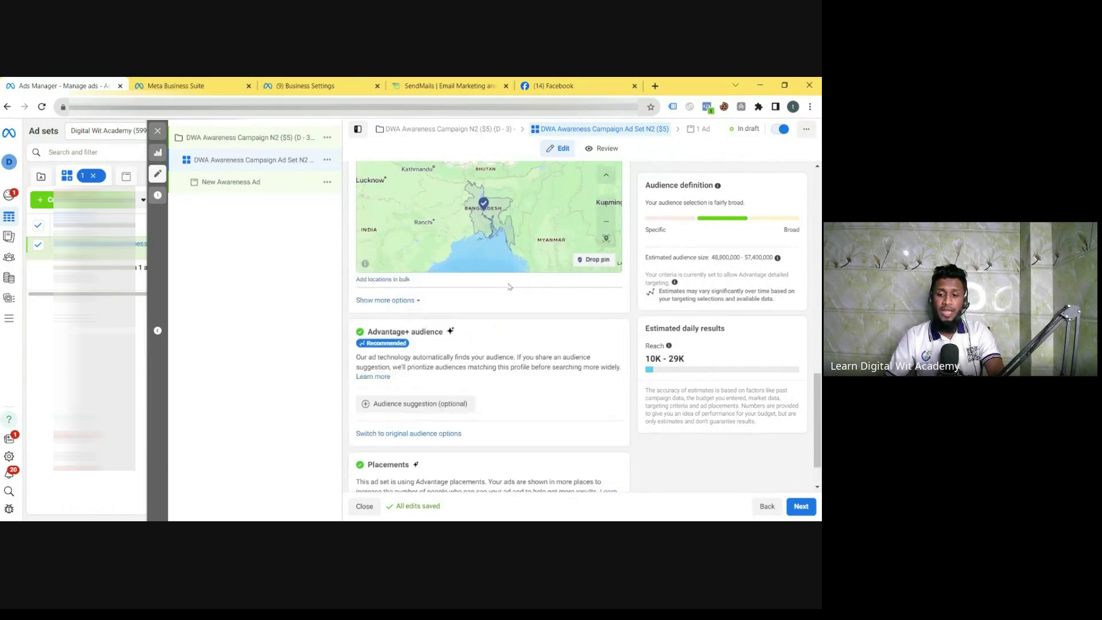
pyautogui.scroll(2, 509, 286)
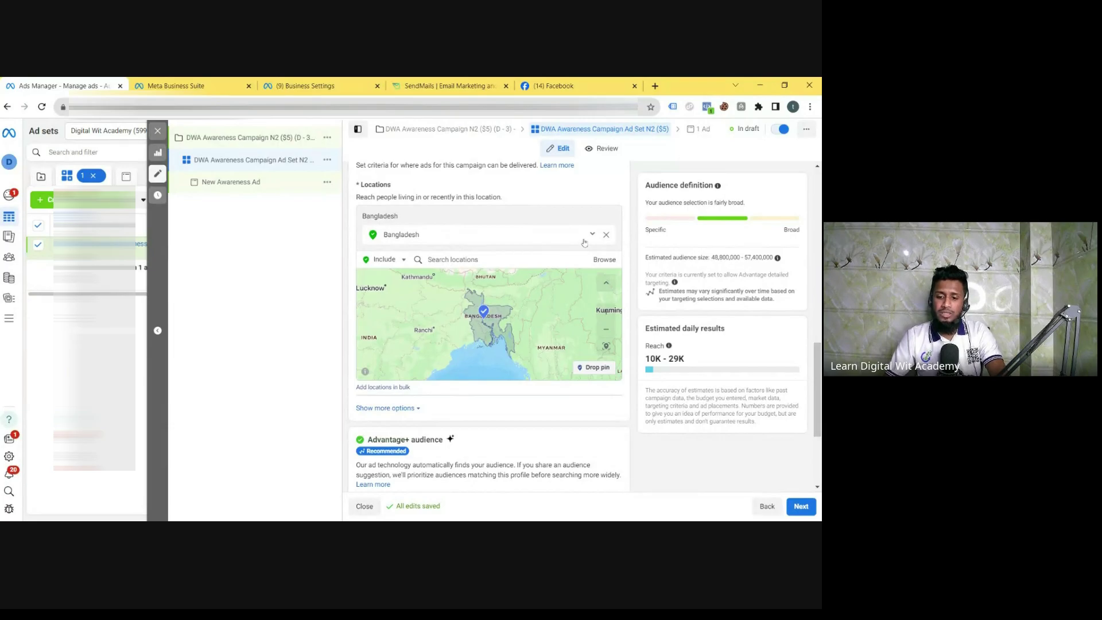
pyautogui.scroll(1, 517, 287)
pyautogui.scroll(-2, 393, 351)
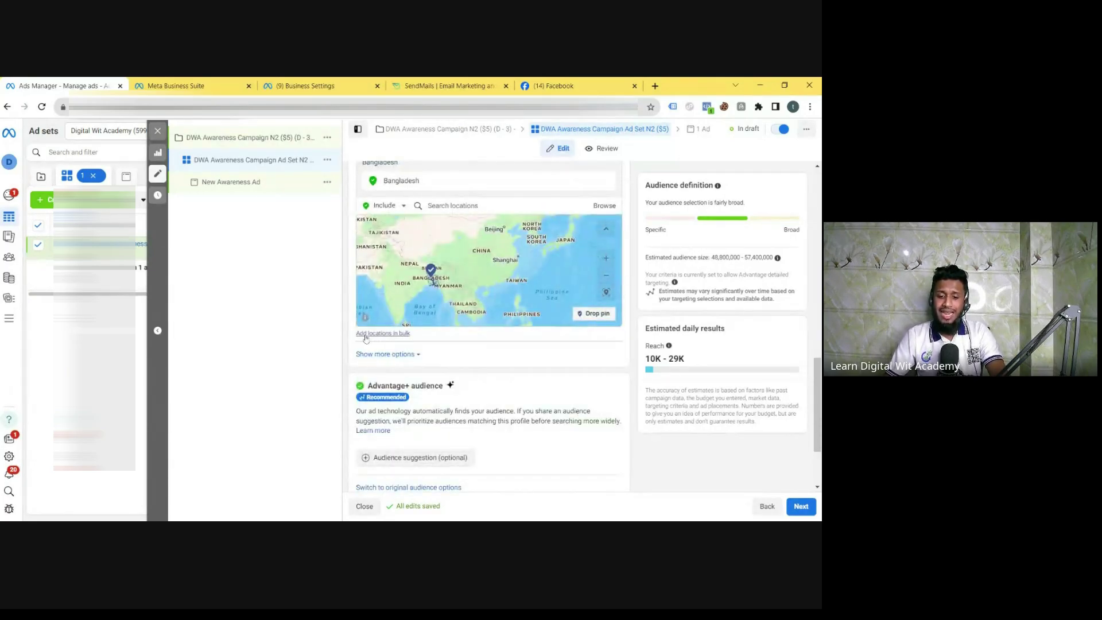
# Start adding audience locations in bulk with Countries as the location type
pyautogui.click(384, 333)
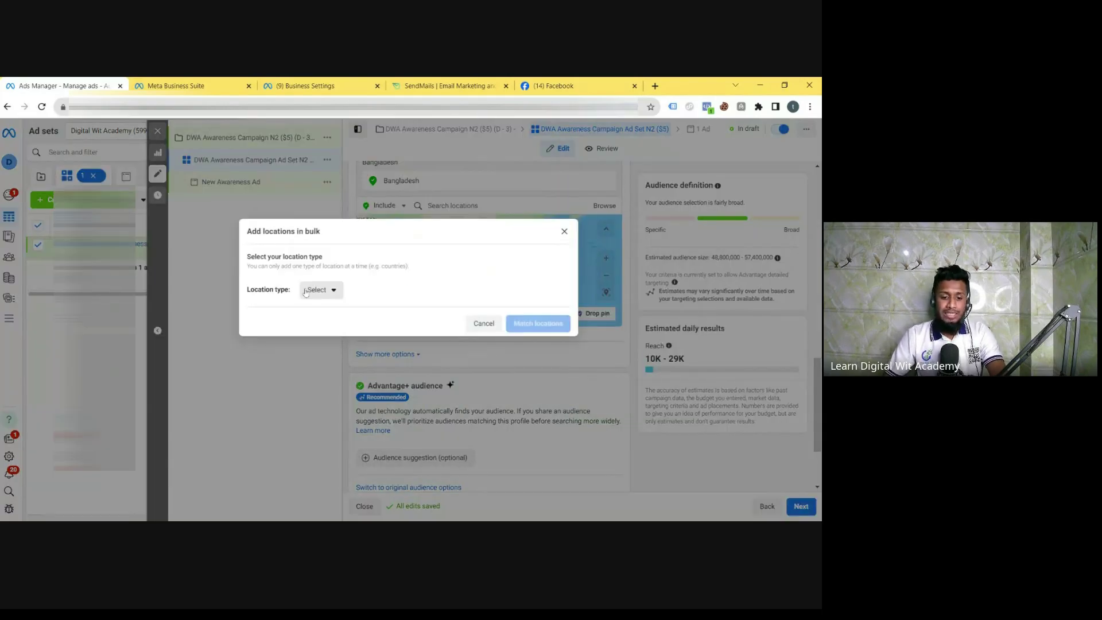
pyautogui.click(316, 294)
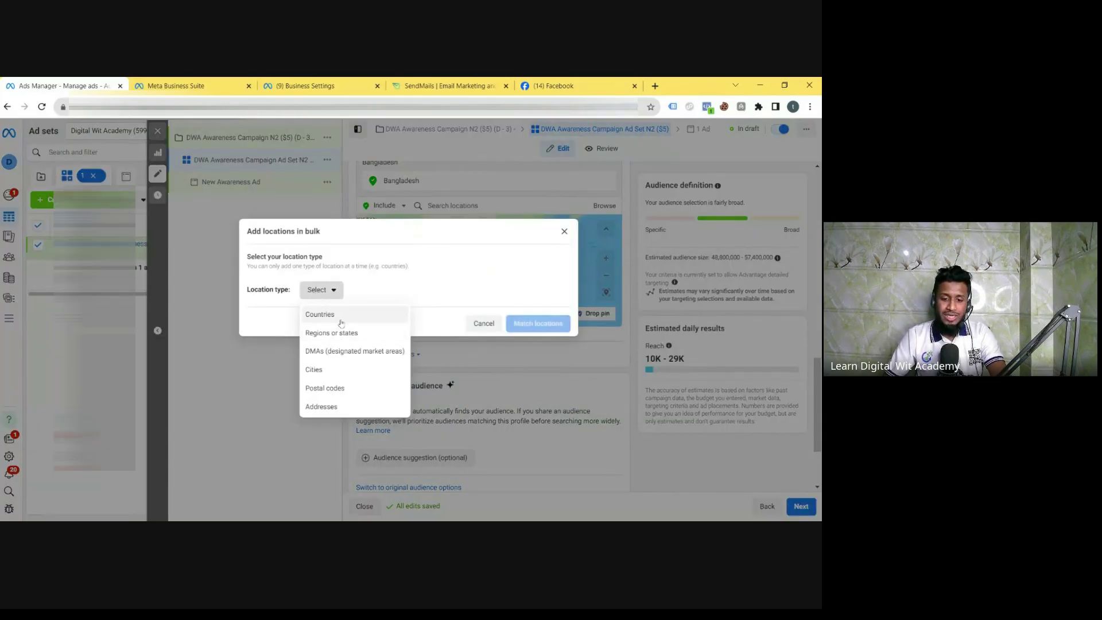
pyautogui.click(320, 314)
pyautogui.click(349, 294)
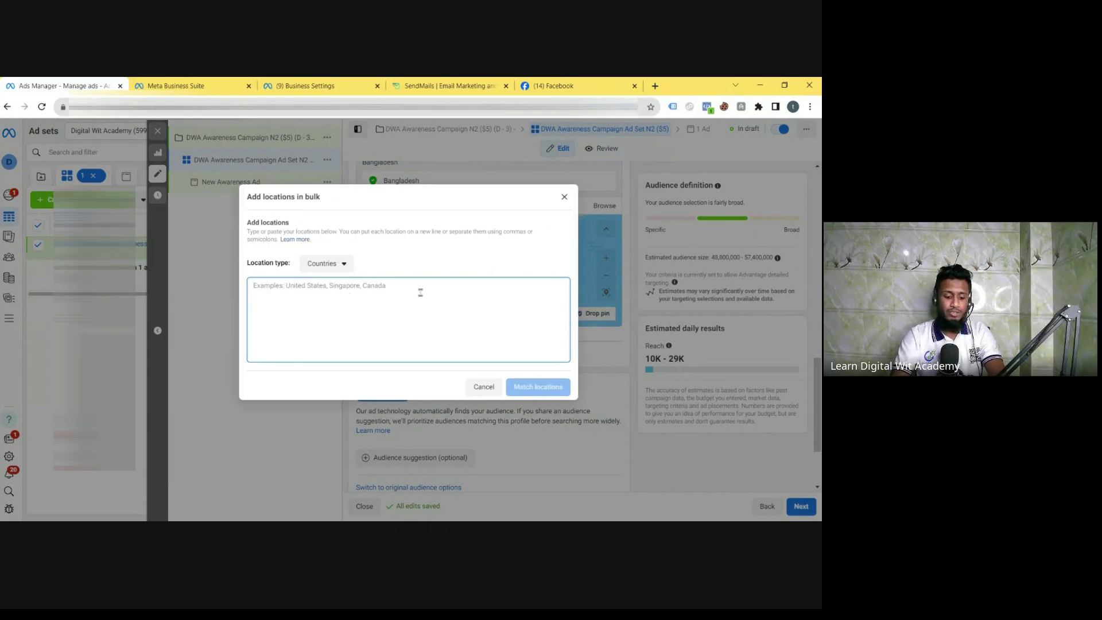
# Enter india, usa, canada as the bulk countries, match them and add all matched locations to the ad set
pyautogui.write('india')
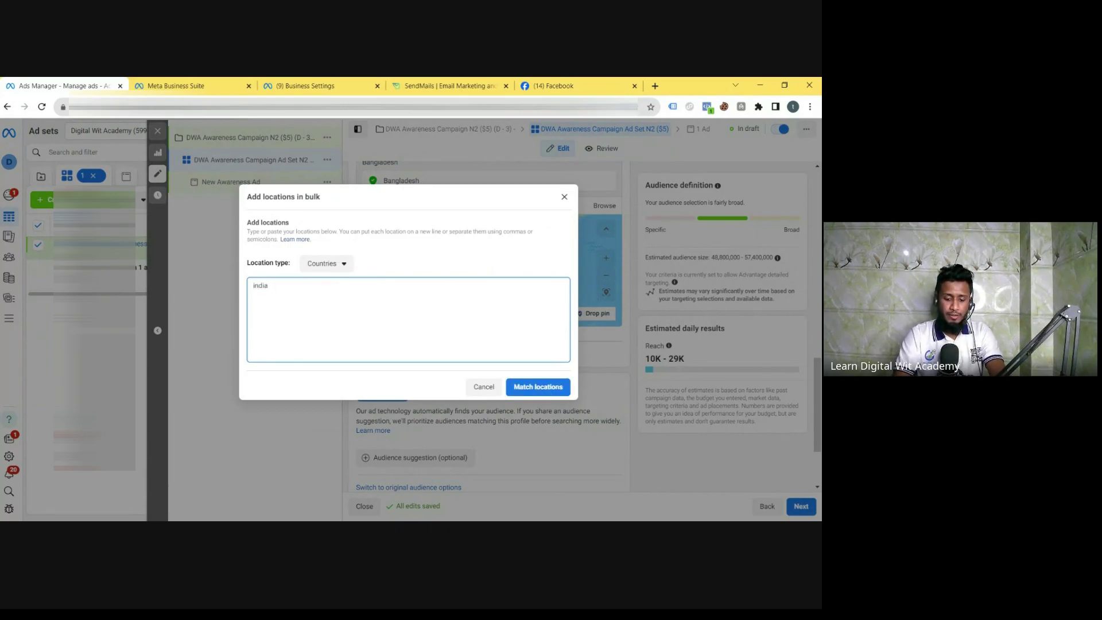
pyautogui.write(', usa')
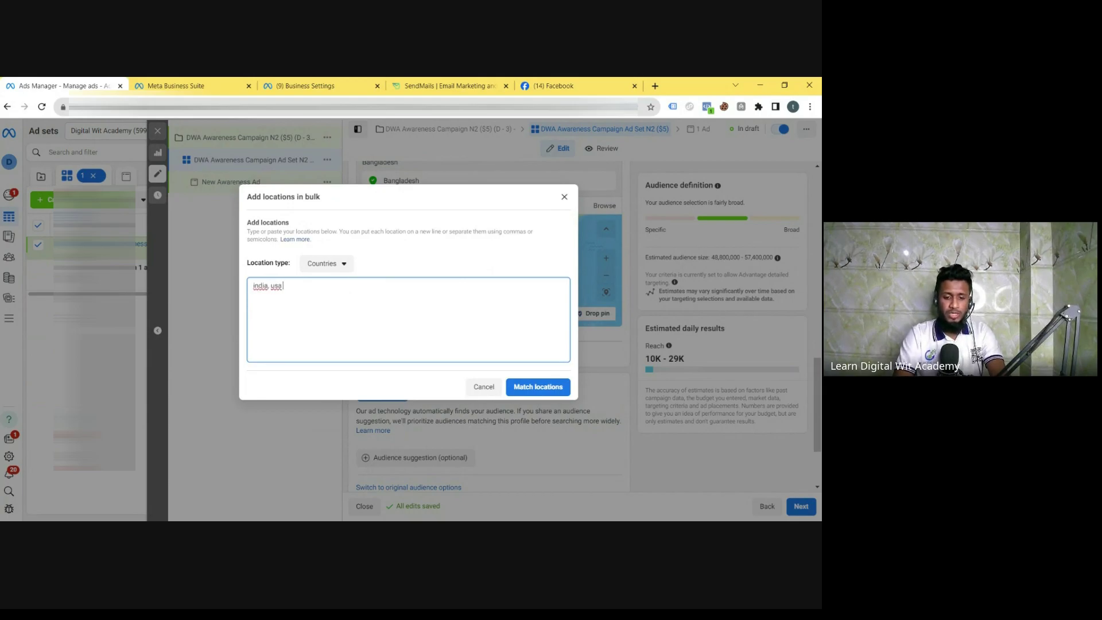
pyautogui.write(' , ca')
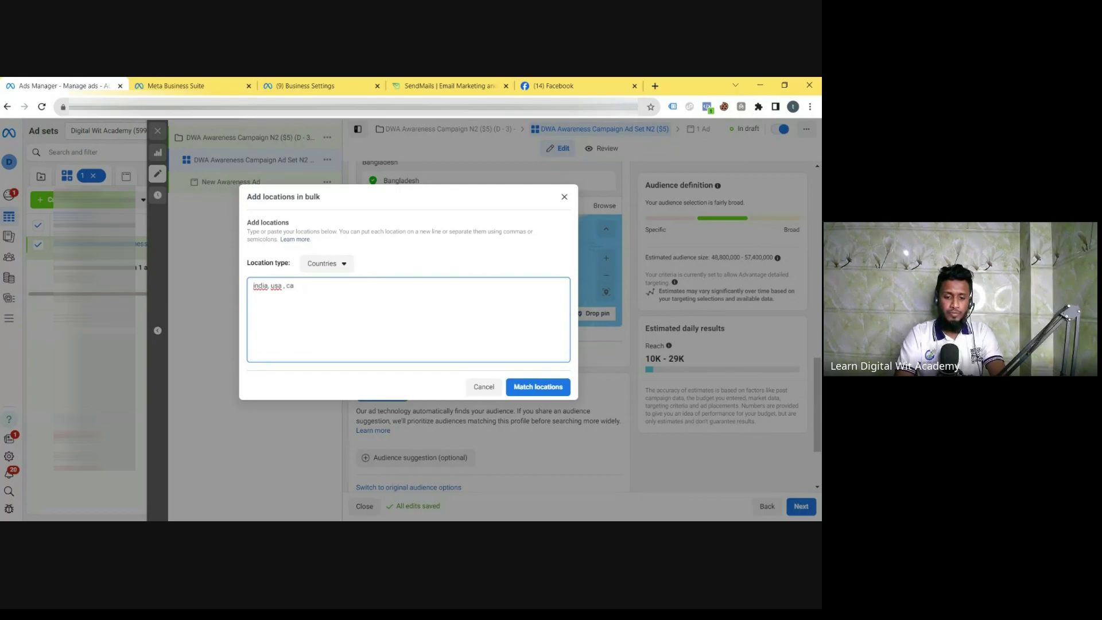
pyautogui.write('nada')
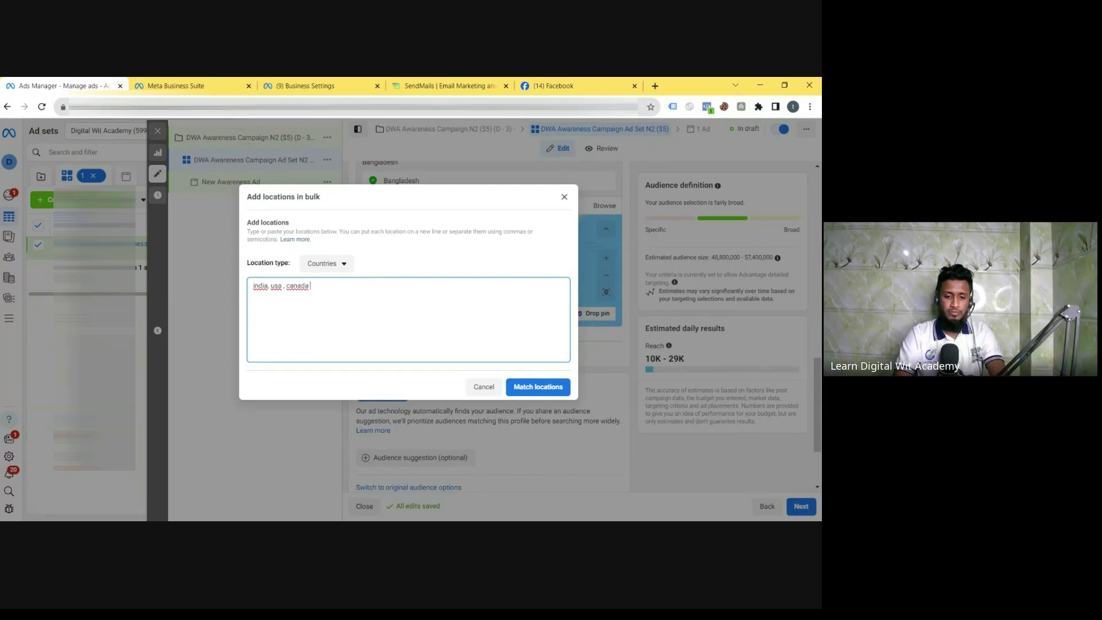
pyautogui.click(539, 388)
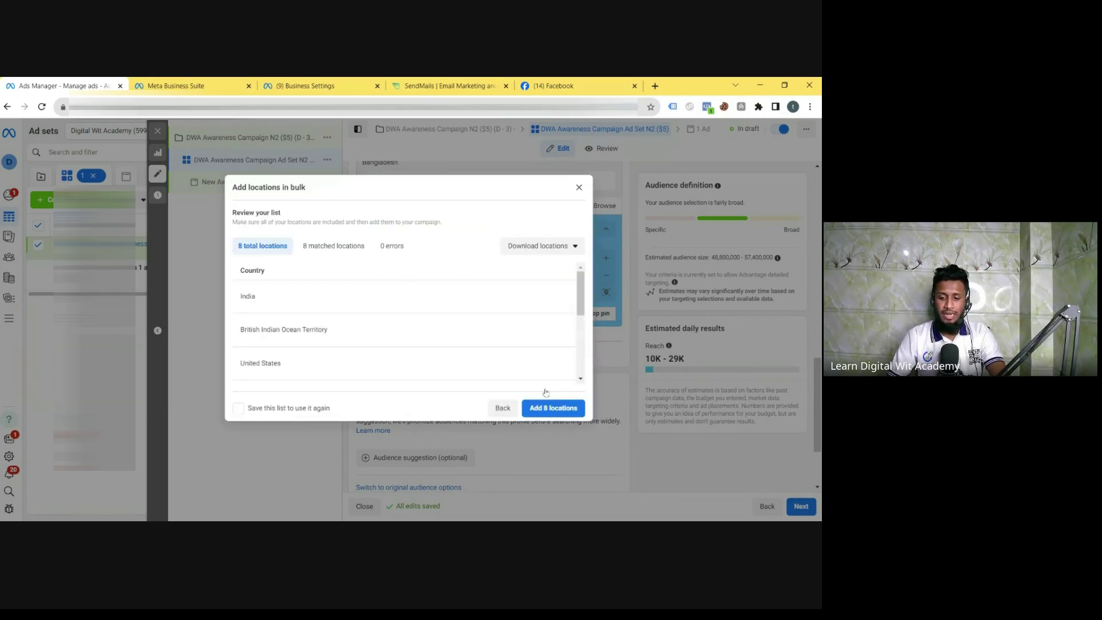
pyautogui.click(553, 408)
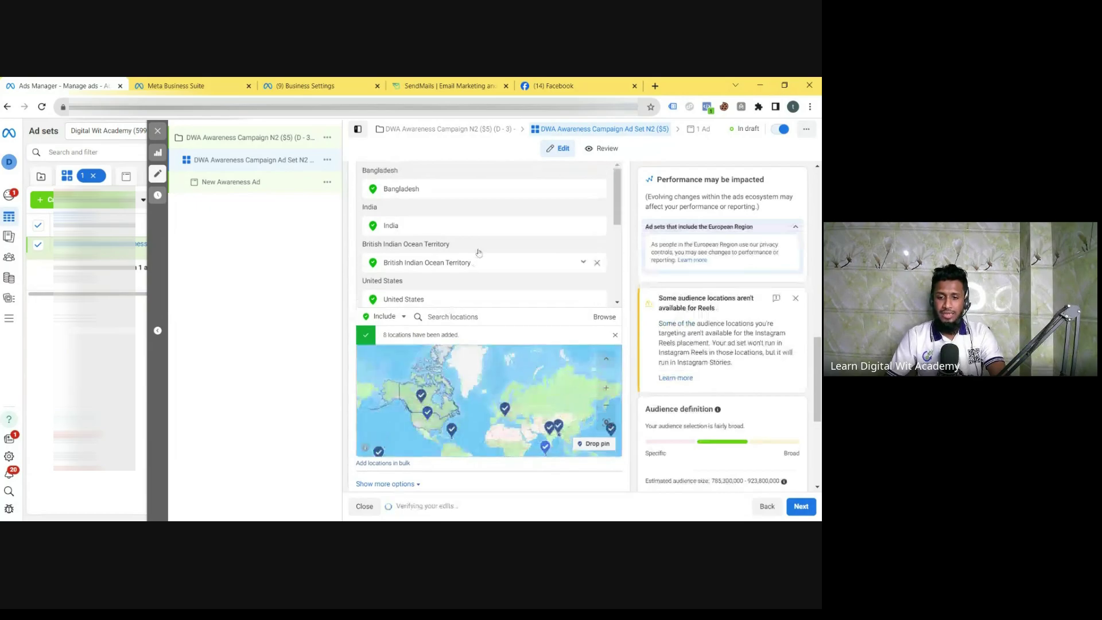
# Remove Canada, San Marino, the United States and its territories, British Indian Ocean Territory and India from the audience locations, keeping only Bangladesh
pyautogui.scroll(-3, 480, 253)
pyautogui.scroll(-5, 480, 252)
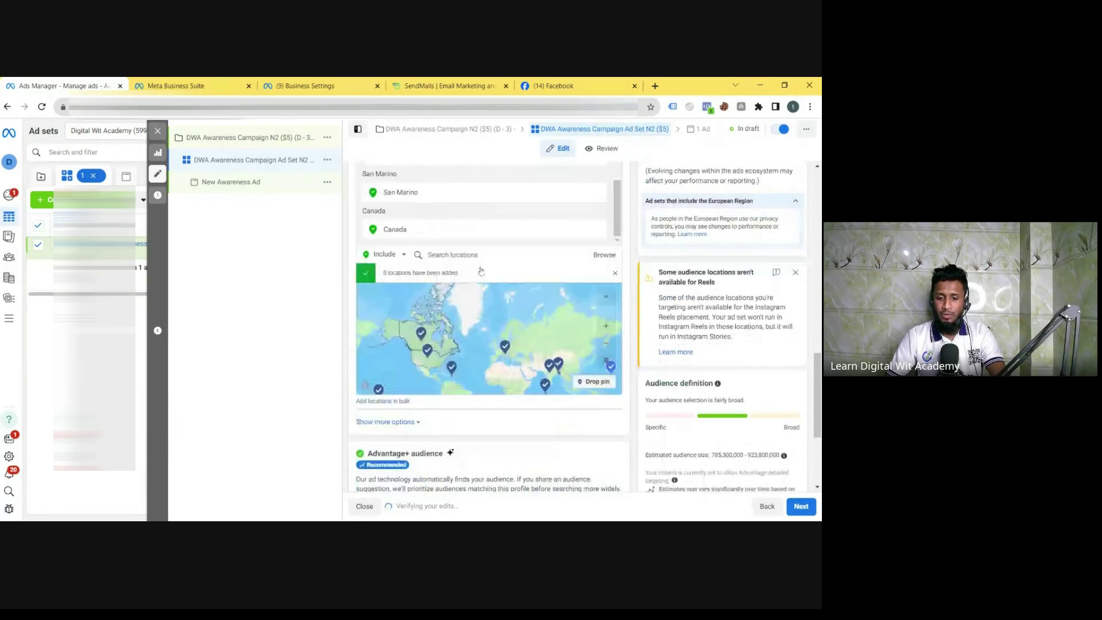
pyautogui.scroll(2, 648, 306)
pyautogui.scroll(4, 597, 282)
pyautogui.scroll(-1, 597, 281)
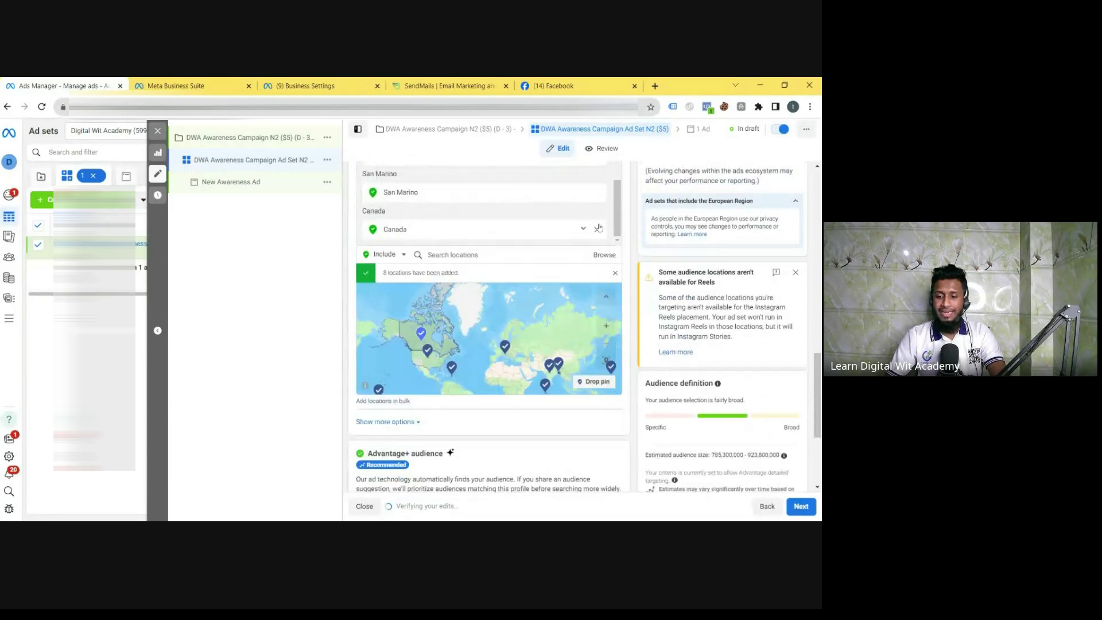
pyautogui.click(597, 230)
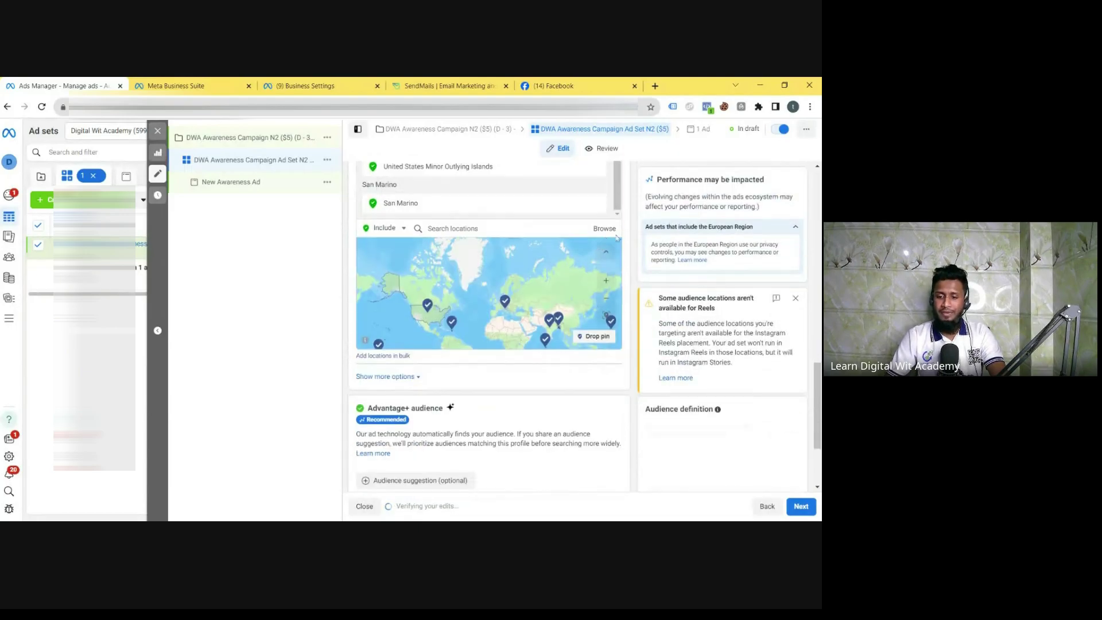
pyautogui.click(596, 246)
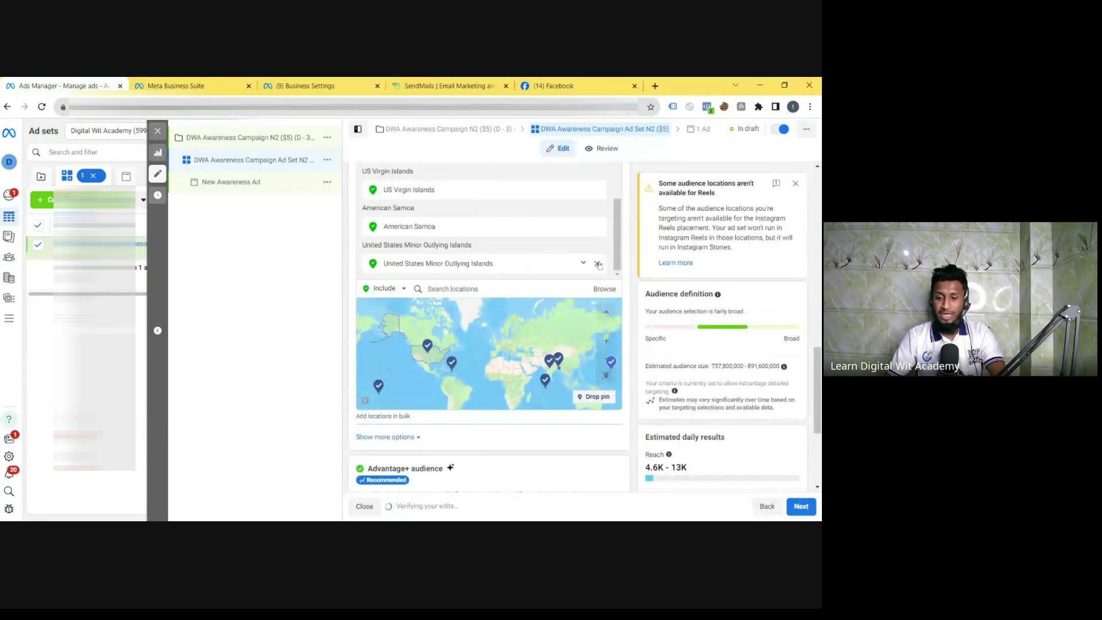
pyautogui.click(597, 264)
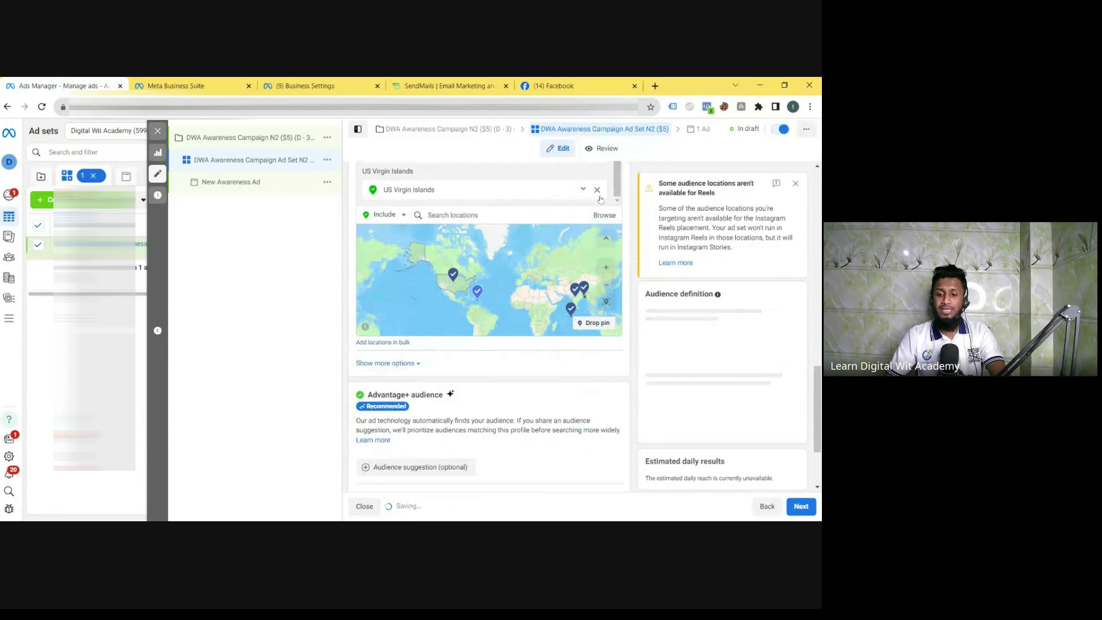
pyautogui.click(597, 190)
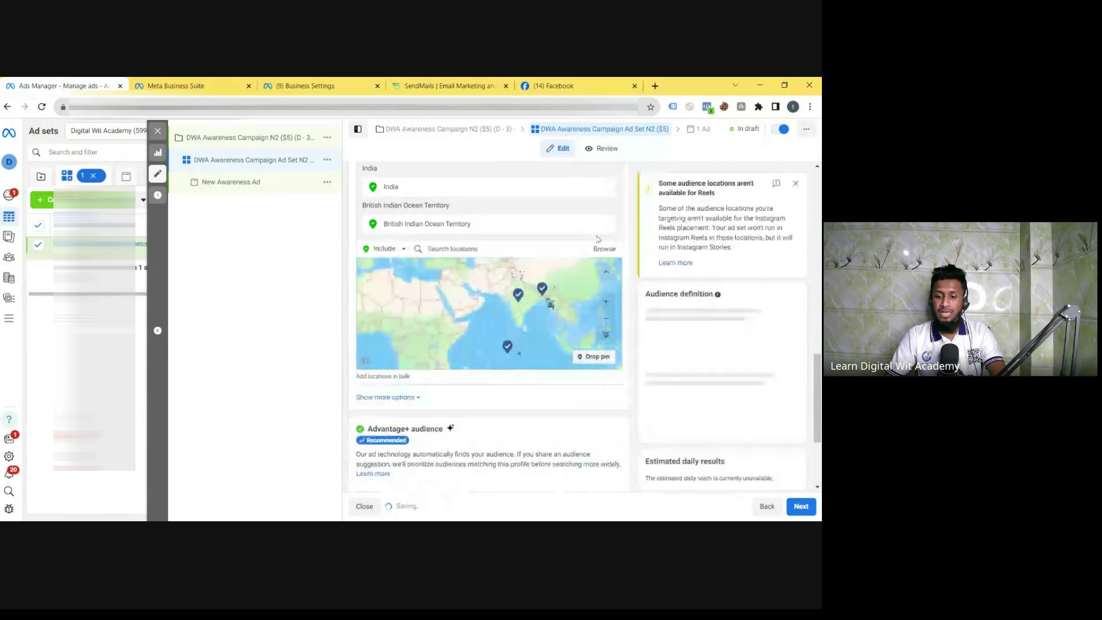
pyautogui.click(606, 225)
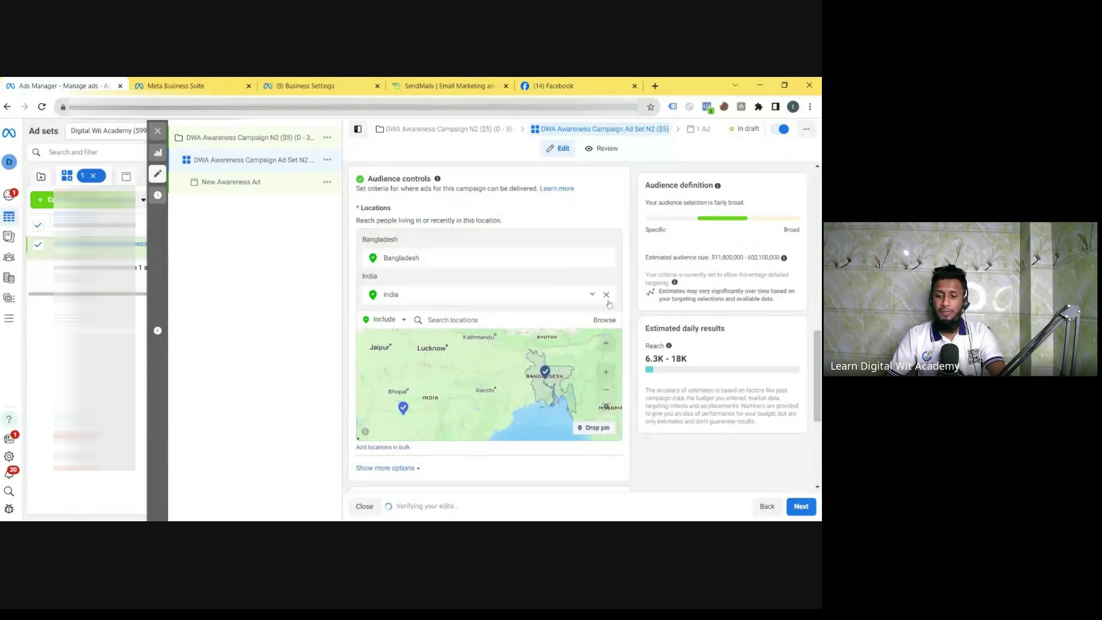
pyautogui.click(607, 296)
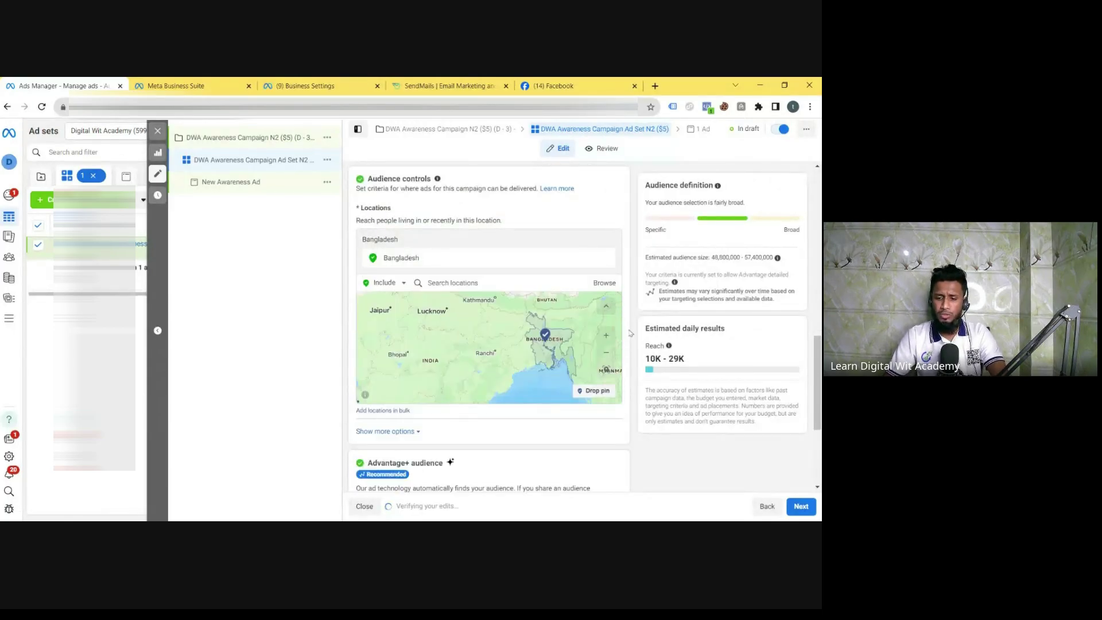
# Expand the optional audience suggestion settings of the Advantage+ audience
pyautogui.scroll(-4, 629, 339)
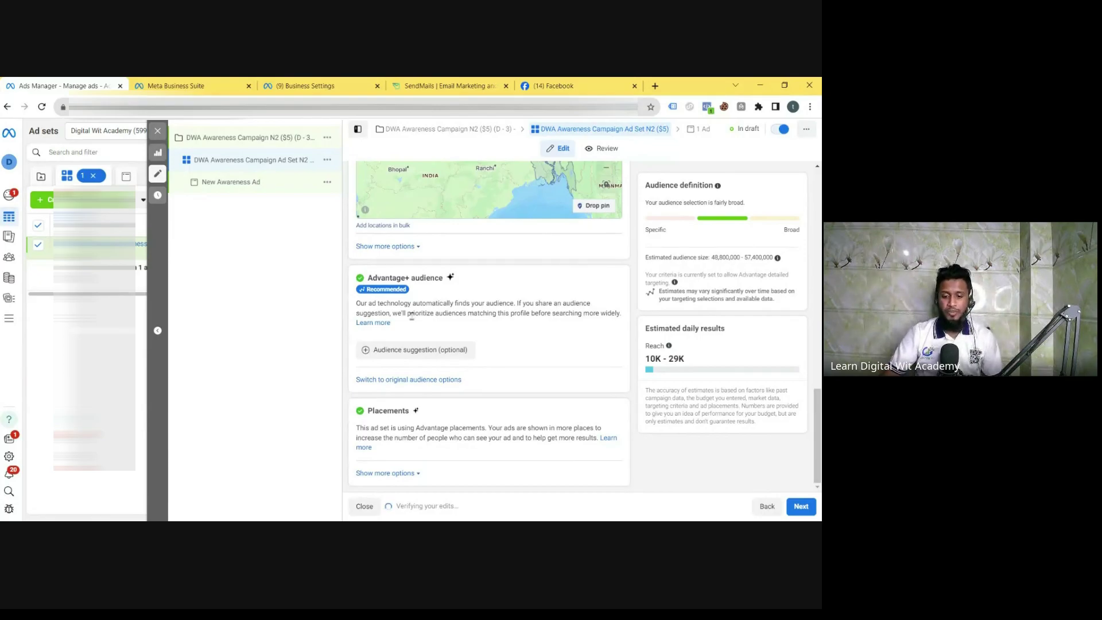
pyautogui.moveTo(424, 353)
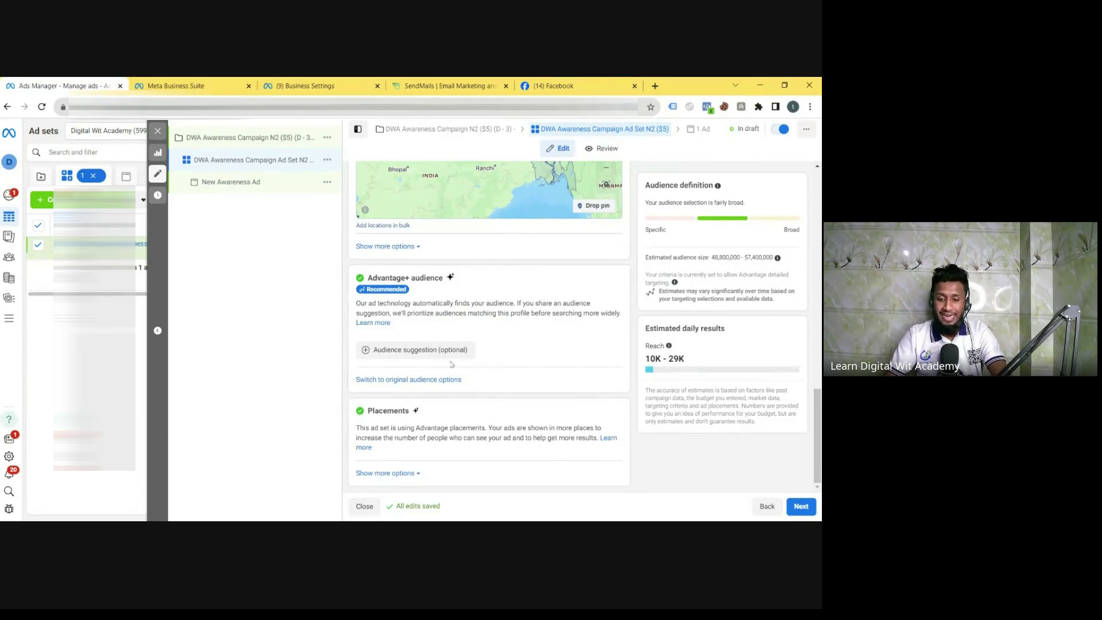
pyautogui.click(421, 351)
pyautogui.scroll(-2, 421, 359)
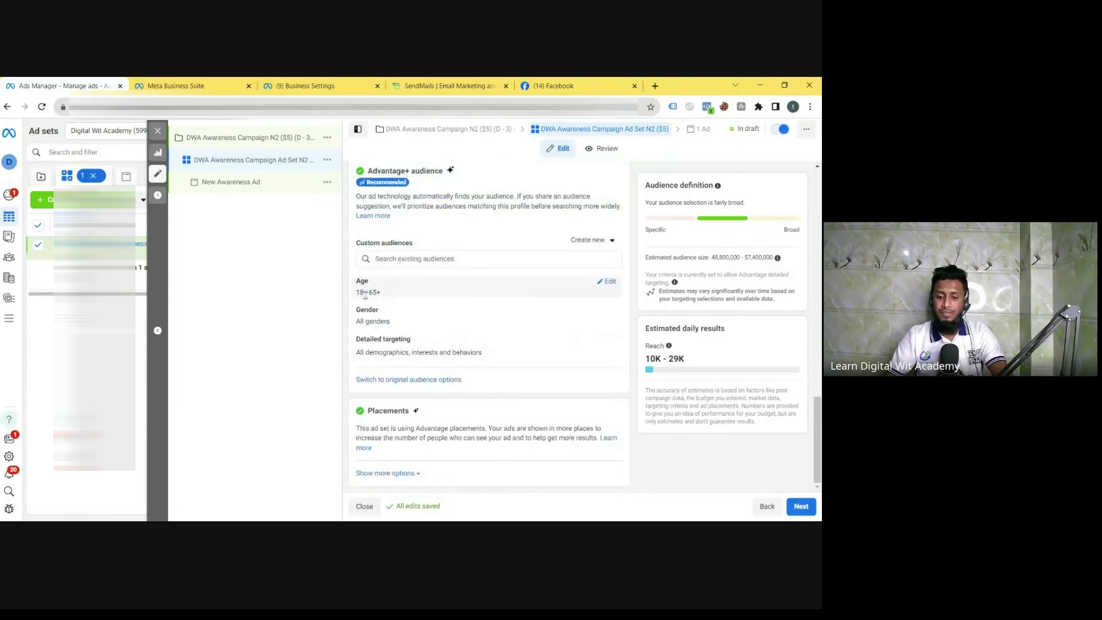
# Set the suggested audience's maximum age to 40, keeping the minimum at 18
pyautogui.click(610, 282)
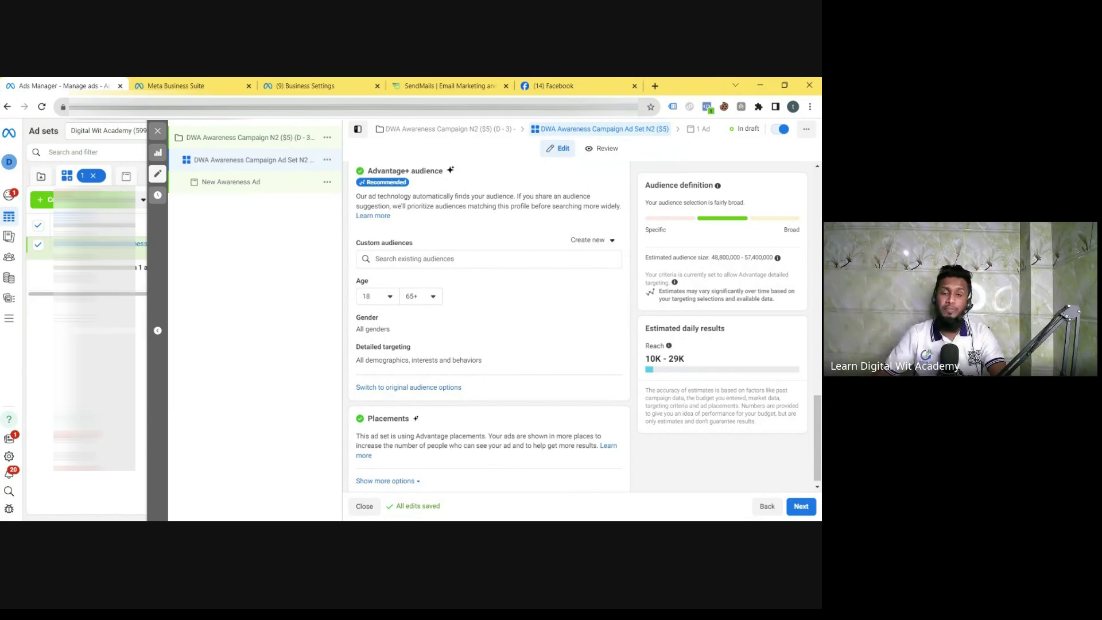
pyautogui.click(394, 299)
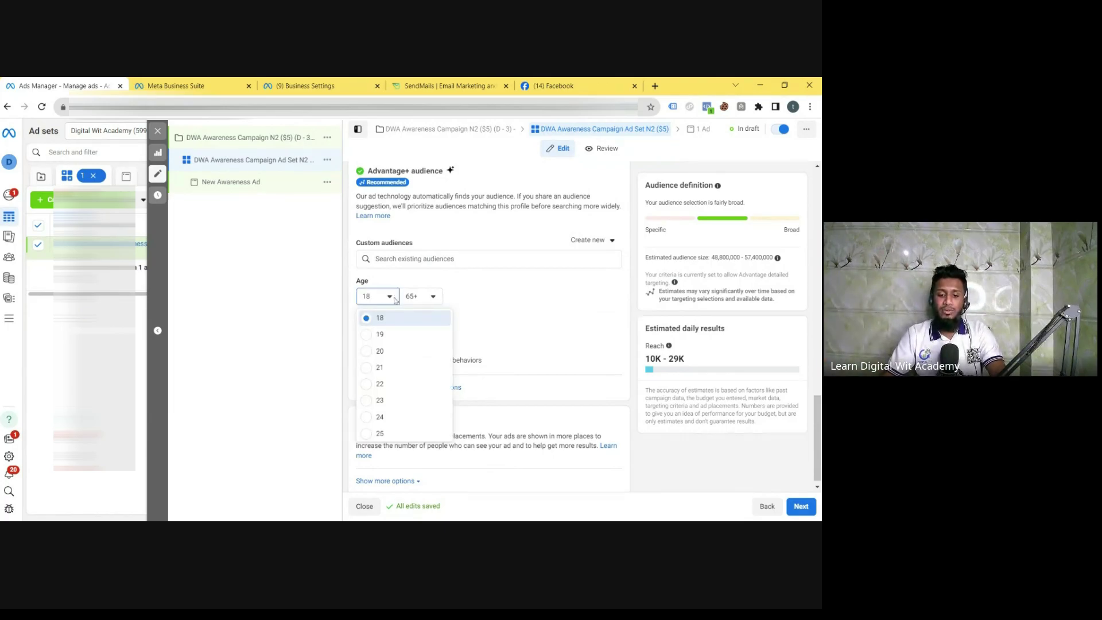
pyautogui.click(395, 298)
pyautogui.click(433, 297)
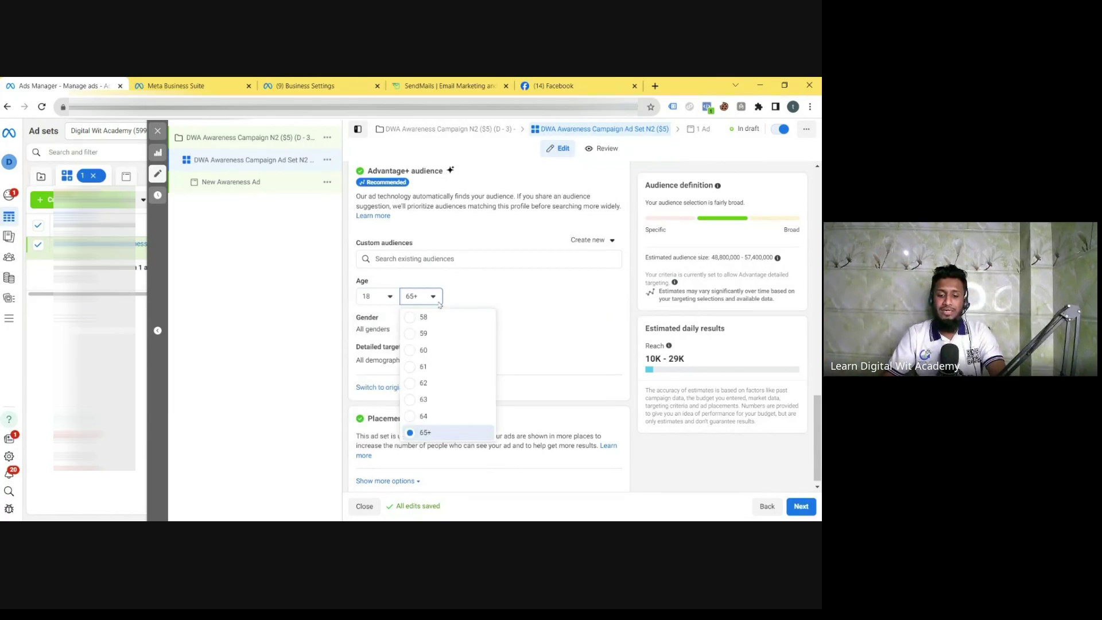
pyautogui.scroll(3, 431, 391)
pyautogui.scroll(-2, 432, 391)
pyautogui.click(432, 394)
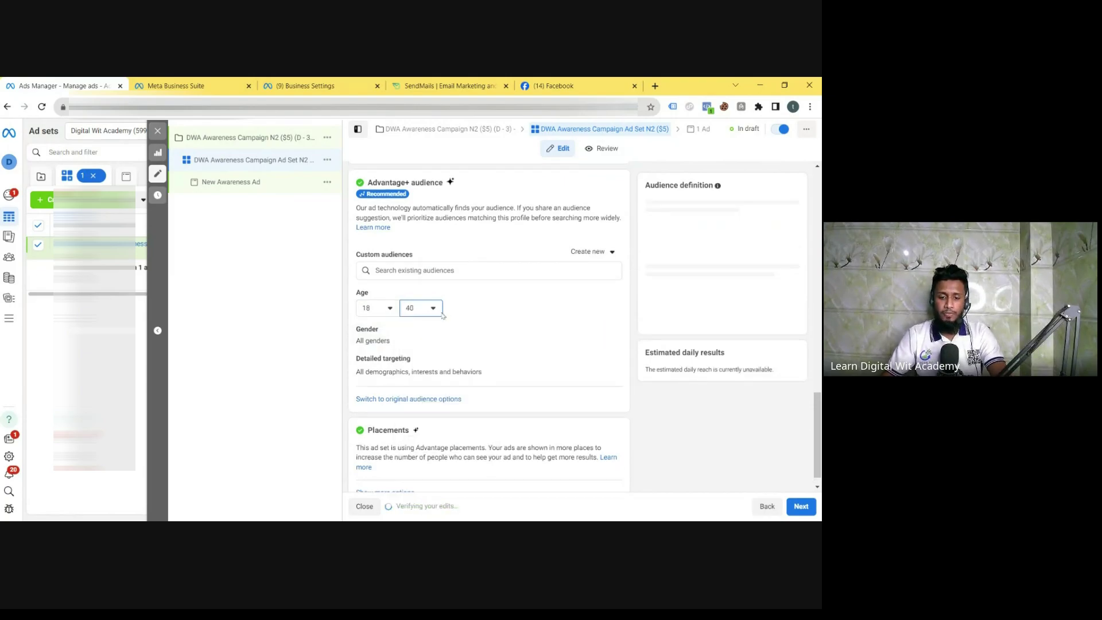
# Open the gender setting for editing, try Men, then set the gender back to All
pyautogui.scroll(-1, 467, 311)
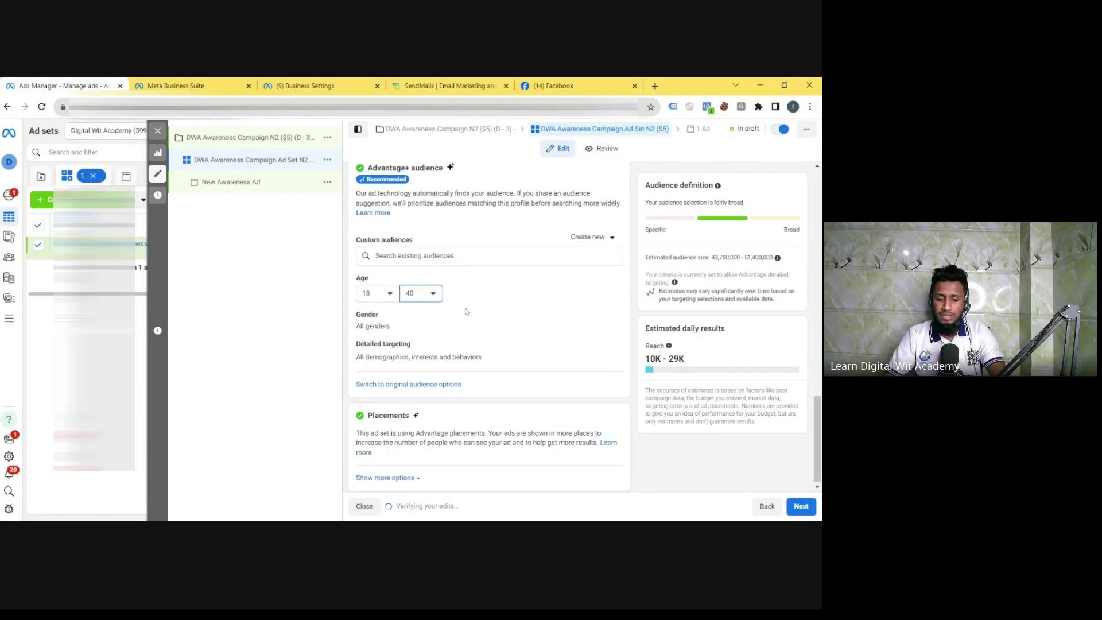
pyautogui.click(614, 311)
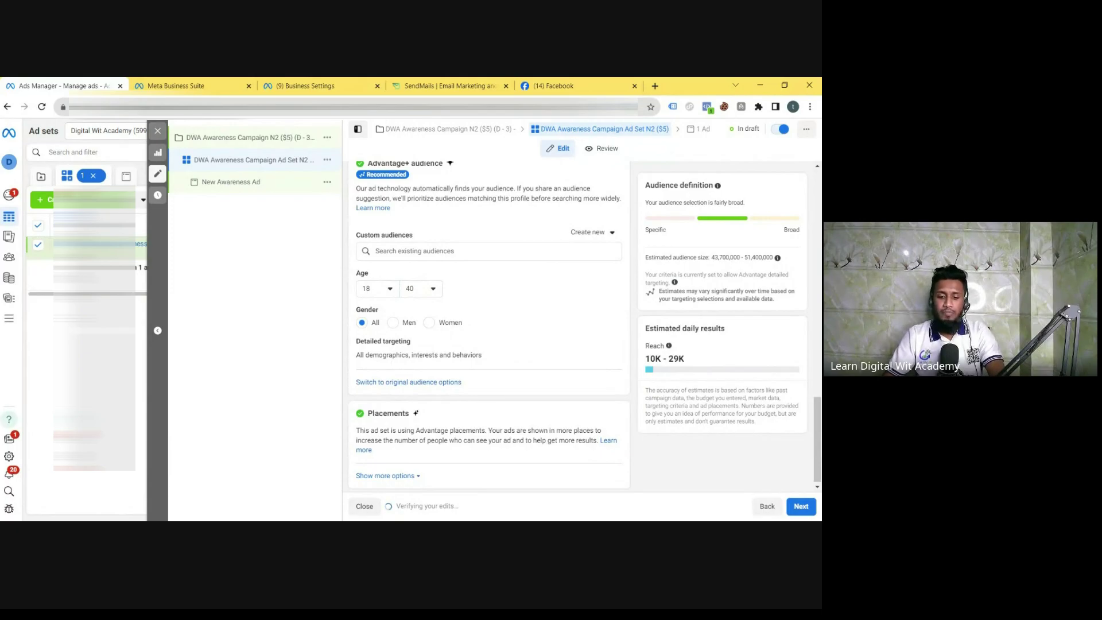
pyautogui.click(440, 323)
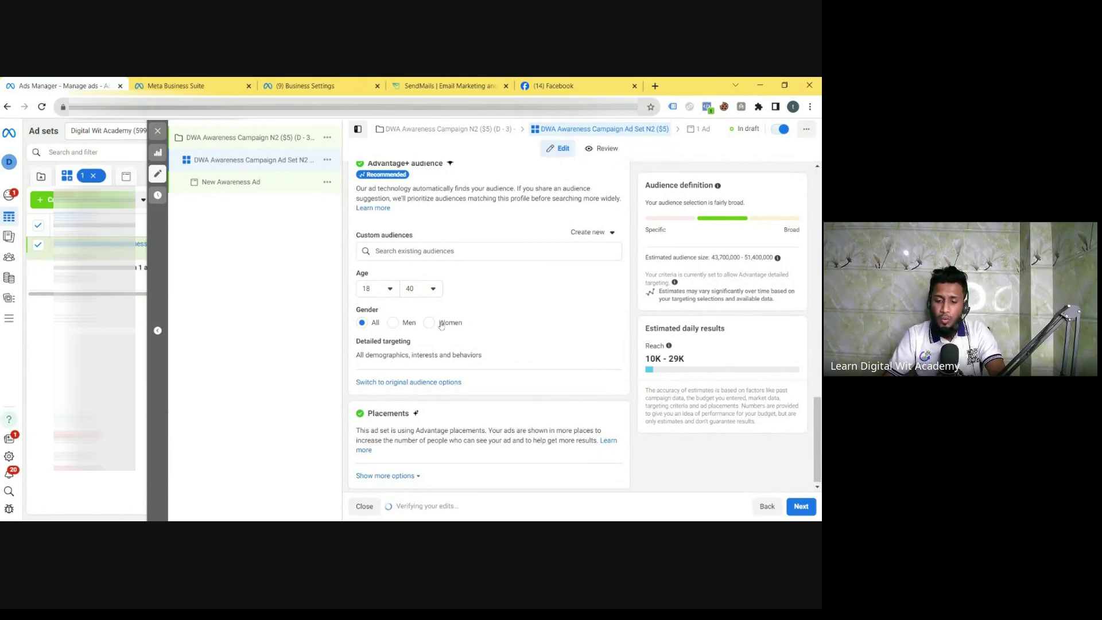
pyautogui.click(392, 332)
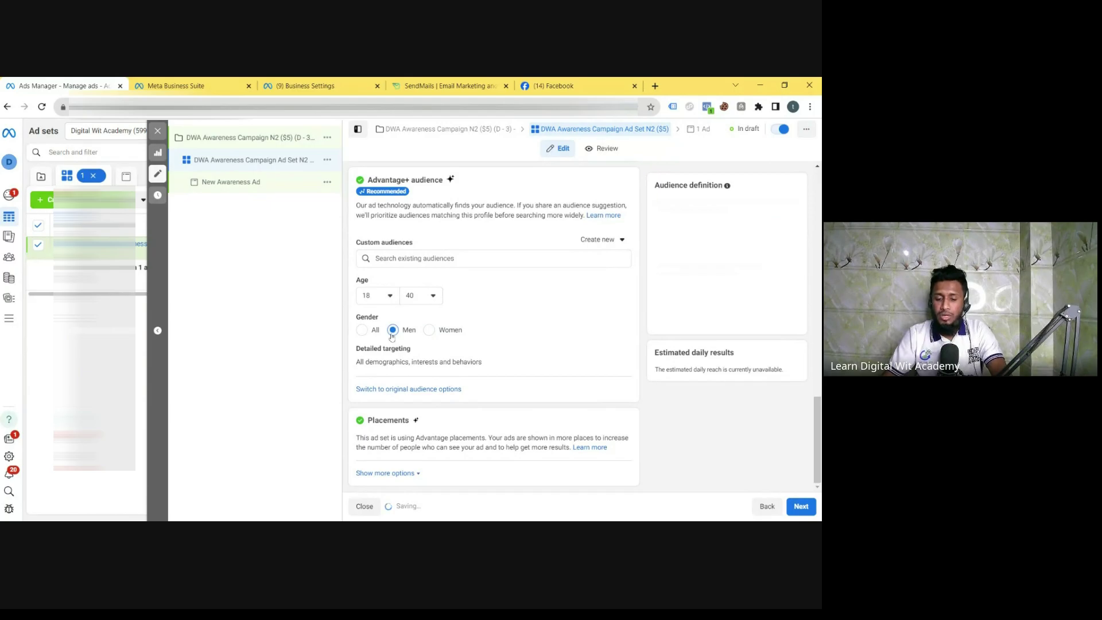
pyautogui.click(362, 330)
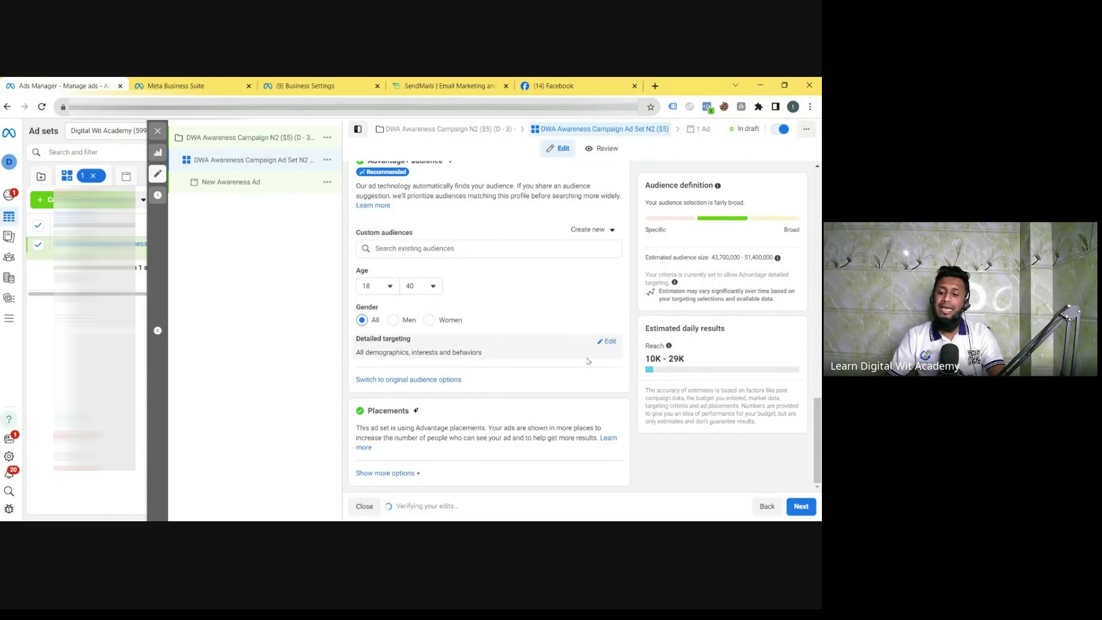
# Open detailed targeting for editing and examine the All parents options under Demographics > Parents
pyautogui.click(608, 341)
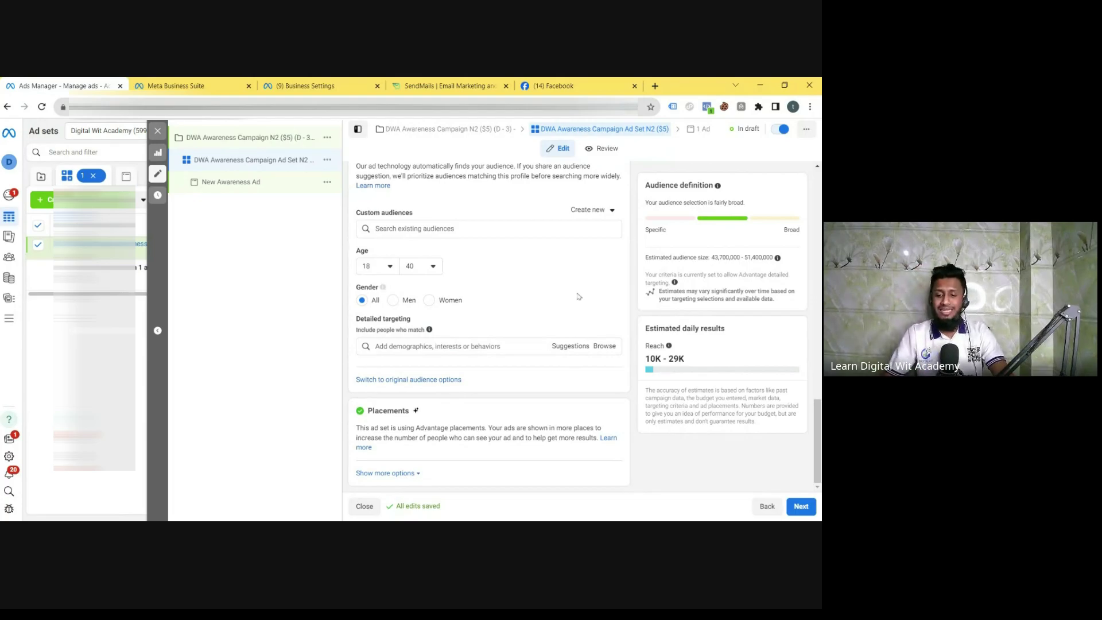
pyautogui.click(409, 345)
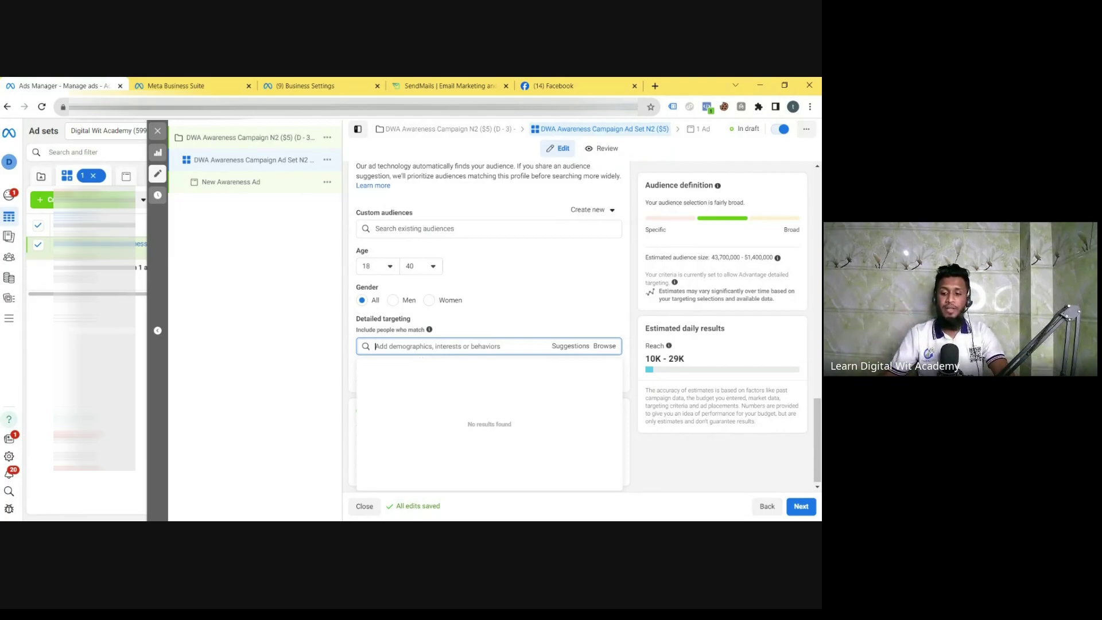
pyautogui.click(600, 348)
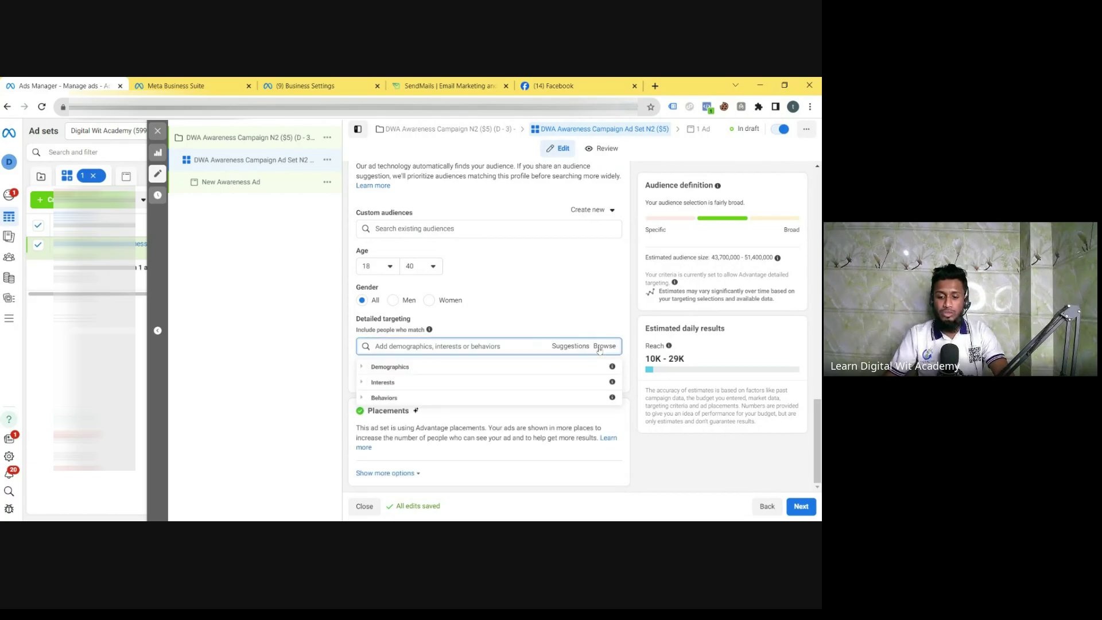
pyautogui.click(457, 370)
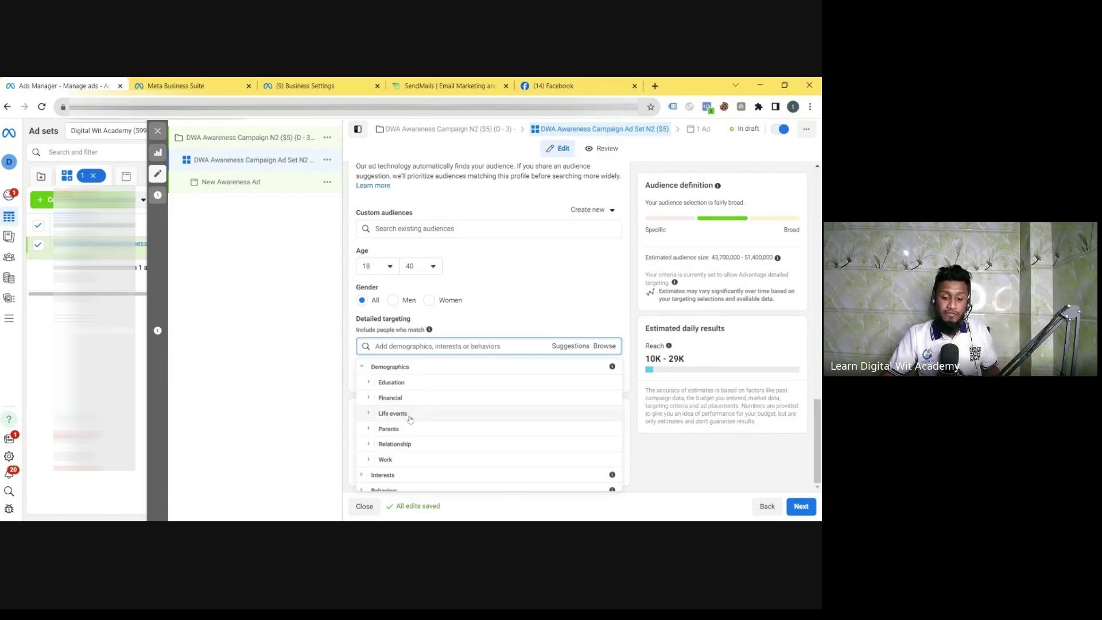
pyautogui.scroll(-1, 412, 416)
pyautogui.click(390, 423)
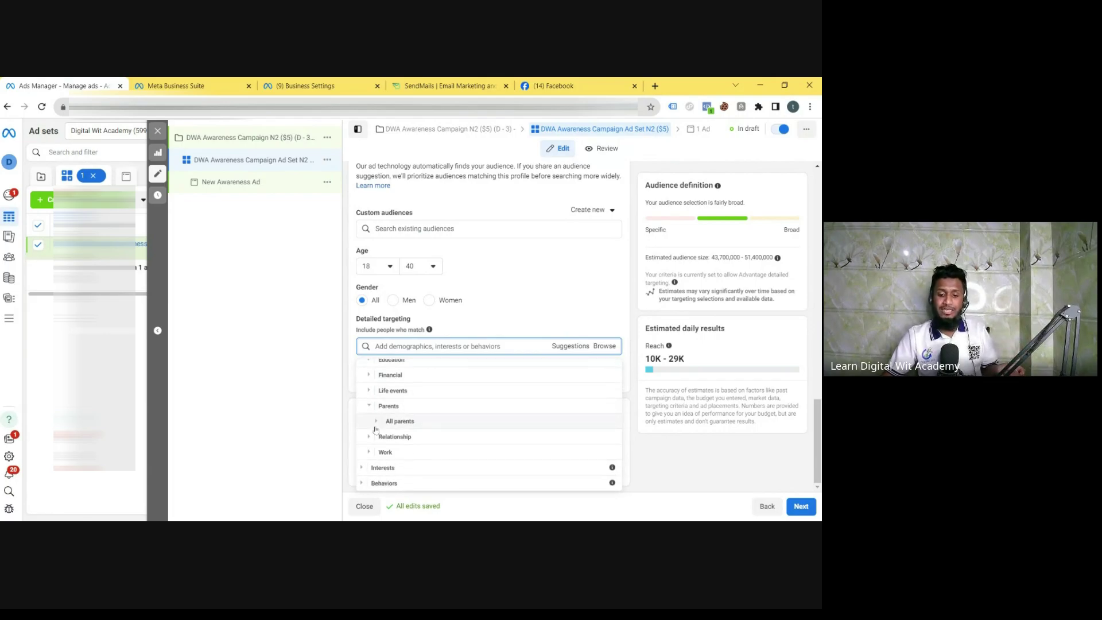
pyautogui.click(382, 424)
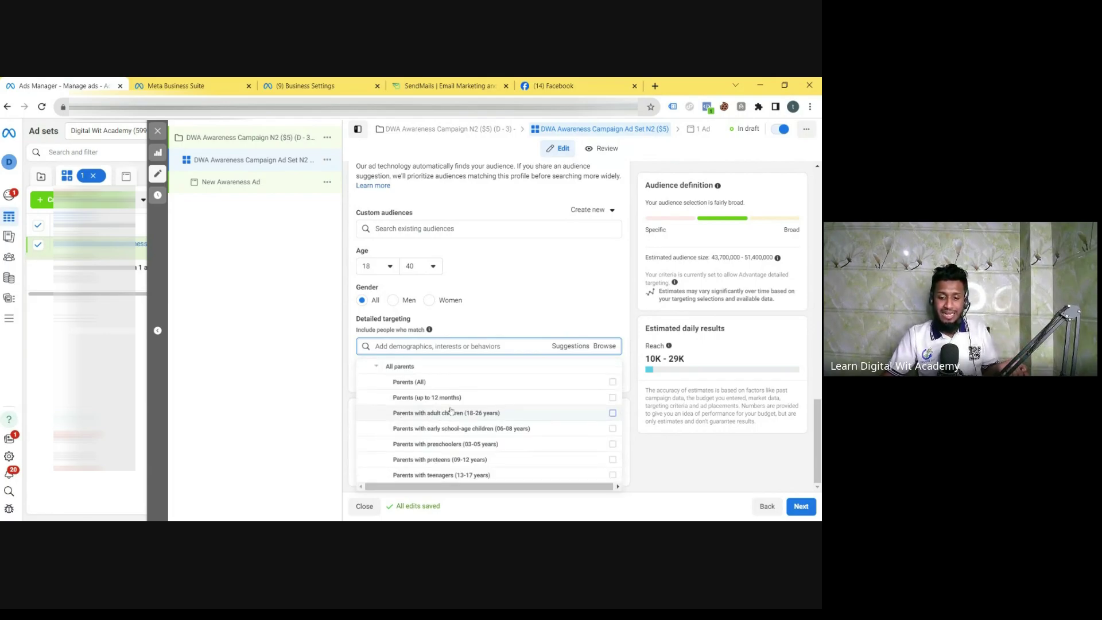
pyautogui.moveTo(439, 429)
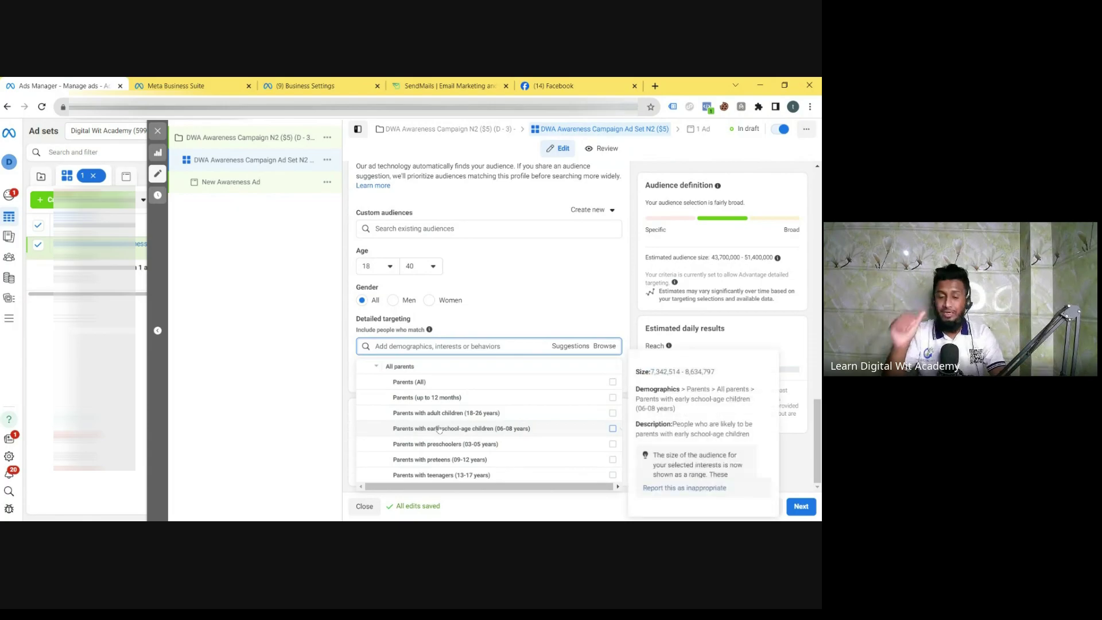
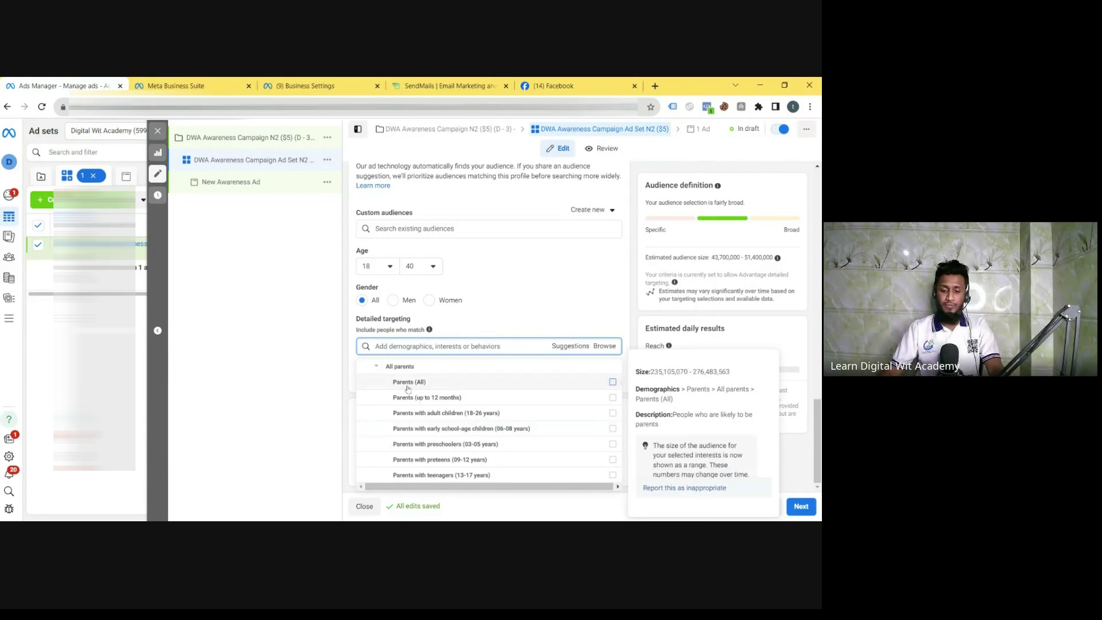
pyautogui.click(398, 366)
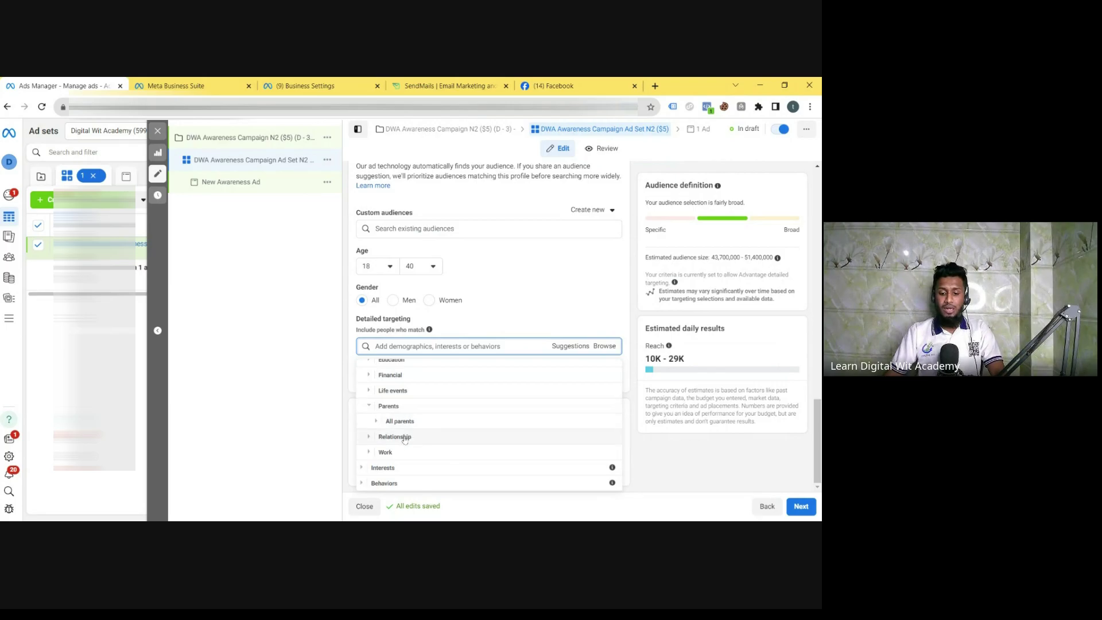
pyautogui.click(384, 405)
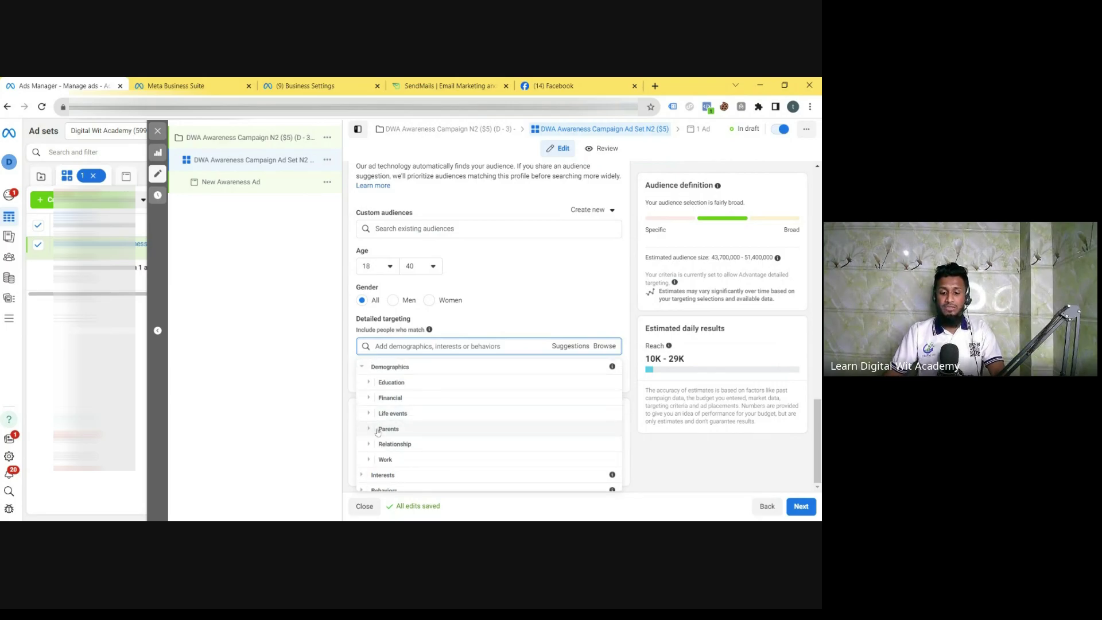
# Examine the Relationship status options under Demographics > Relationship, then return to the top-level detailed targeting categories
pyautogui.click(369, 444)
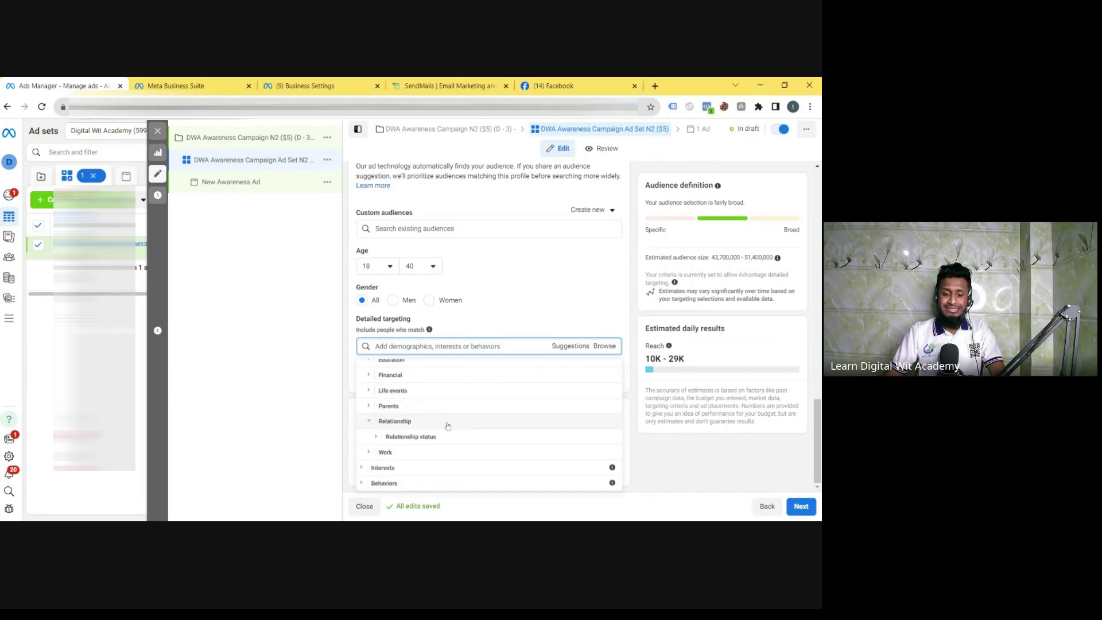
pyautogui.click(381, 437)
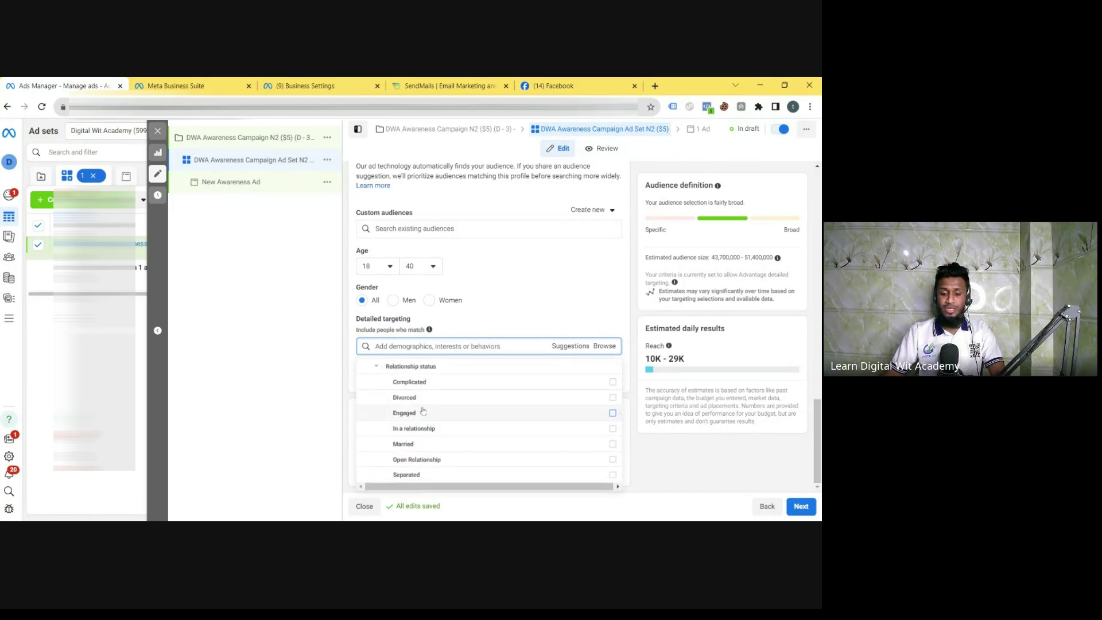
pyautogui.moveTo(423, 411)
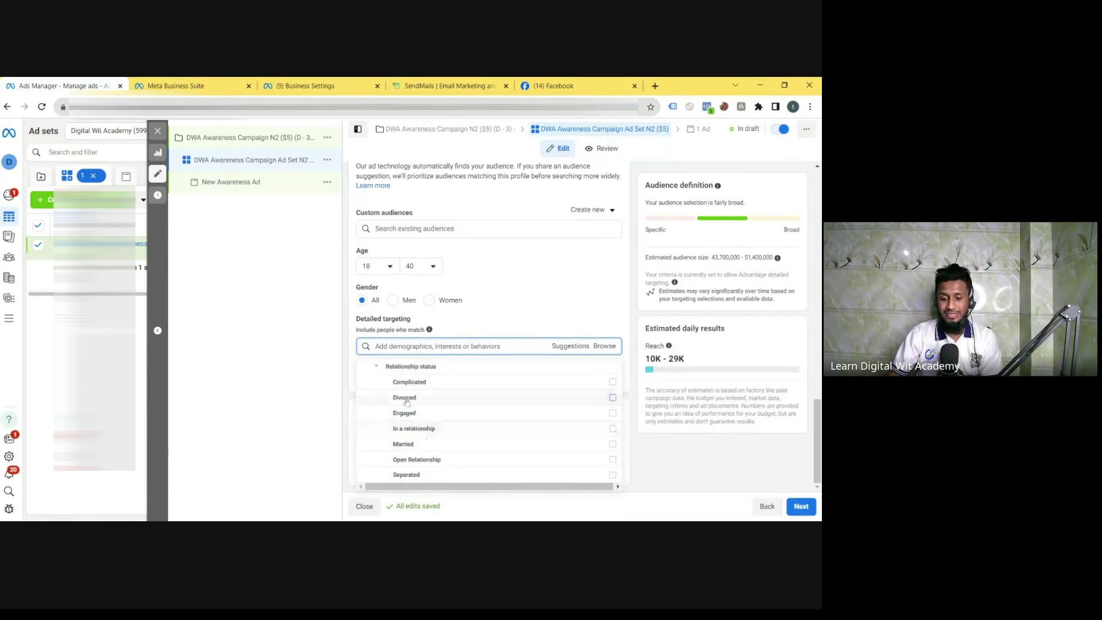
pyautogui.moveTo(407, 399)
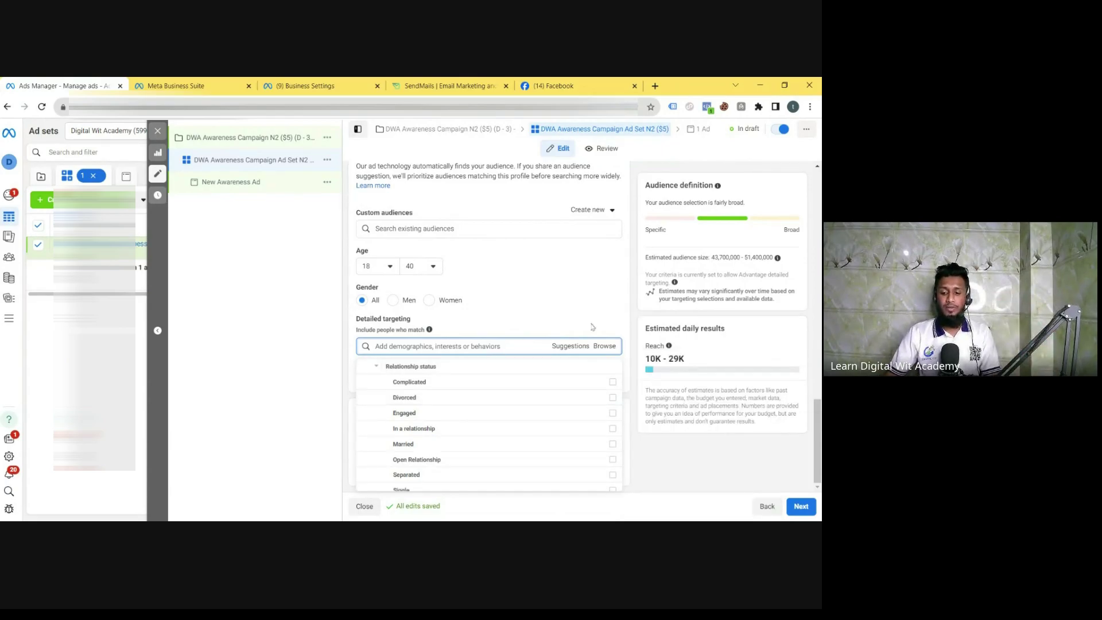
pyautogui.click(606, 347)
pyautogui.click(605, 346)
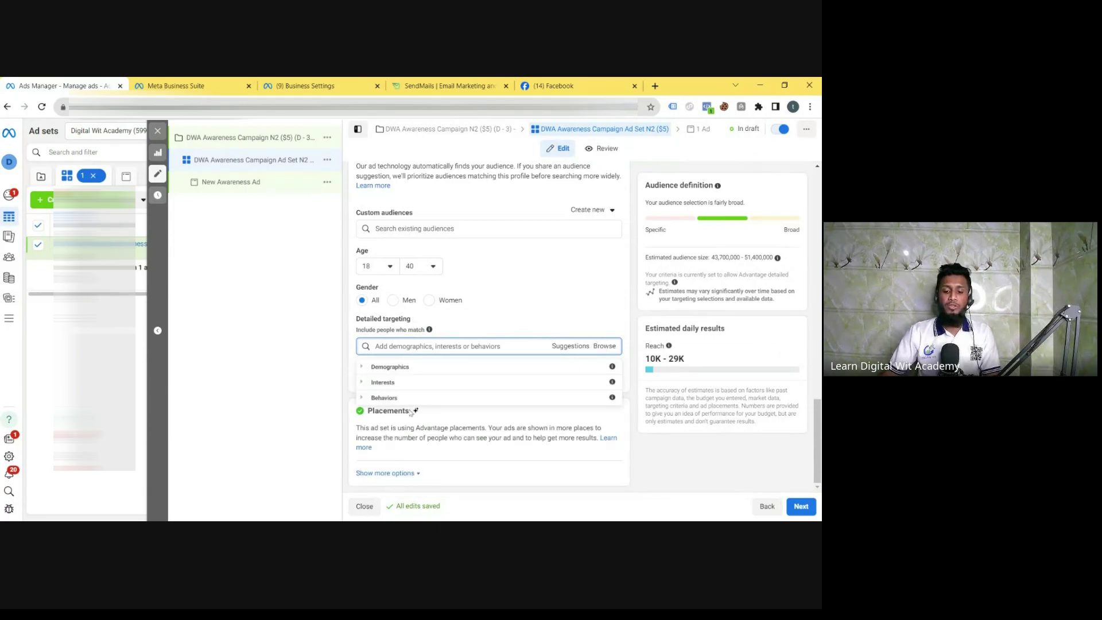
# Examine the detailed targeting options under Interests, including Fitness and wellness and Hobbies and activities, then close the category list
pyautogui.click(366, 383)
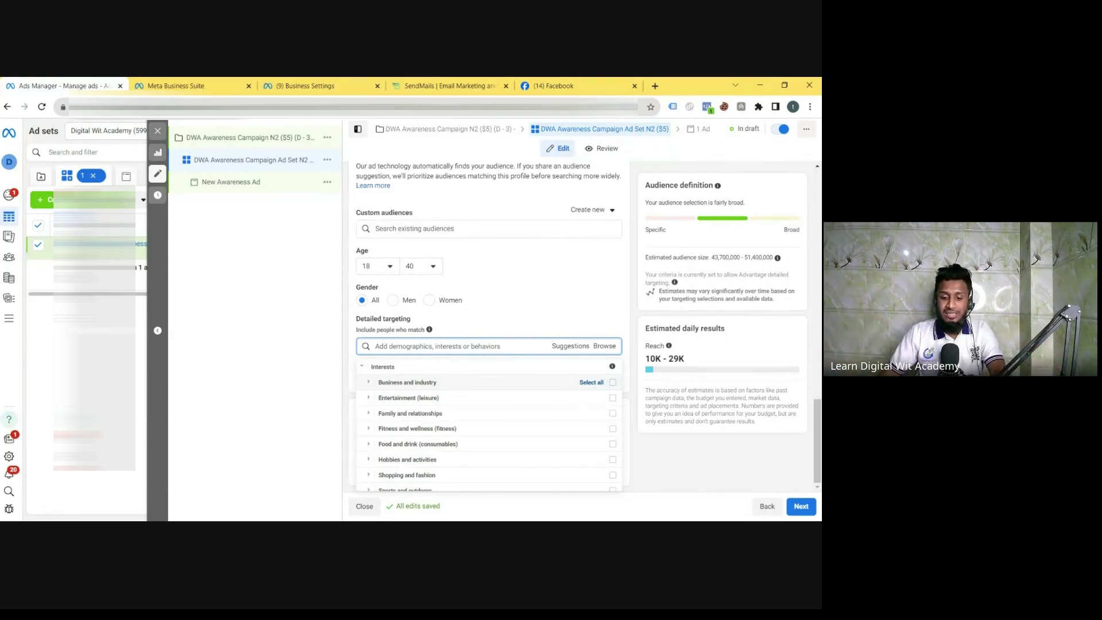
pyautogui.scroll(-1, 439, 441)
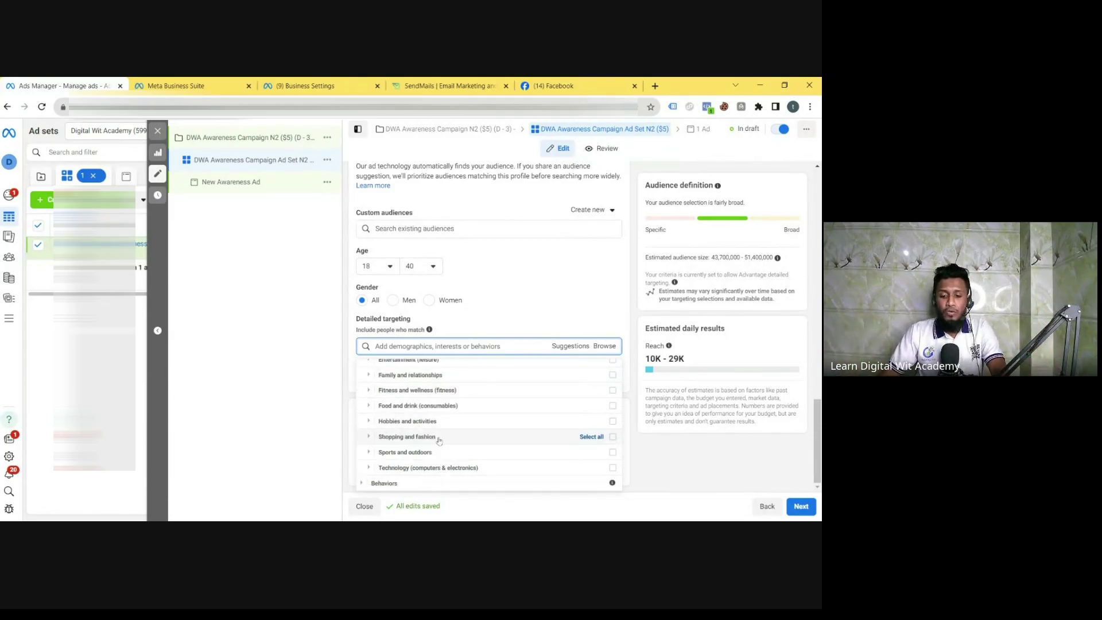
pyautogui.click(371, 391)
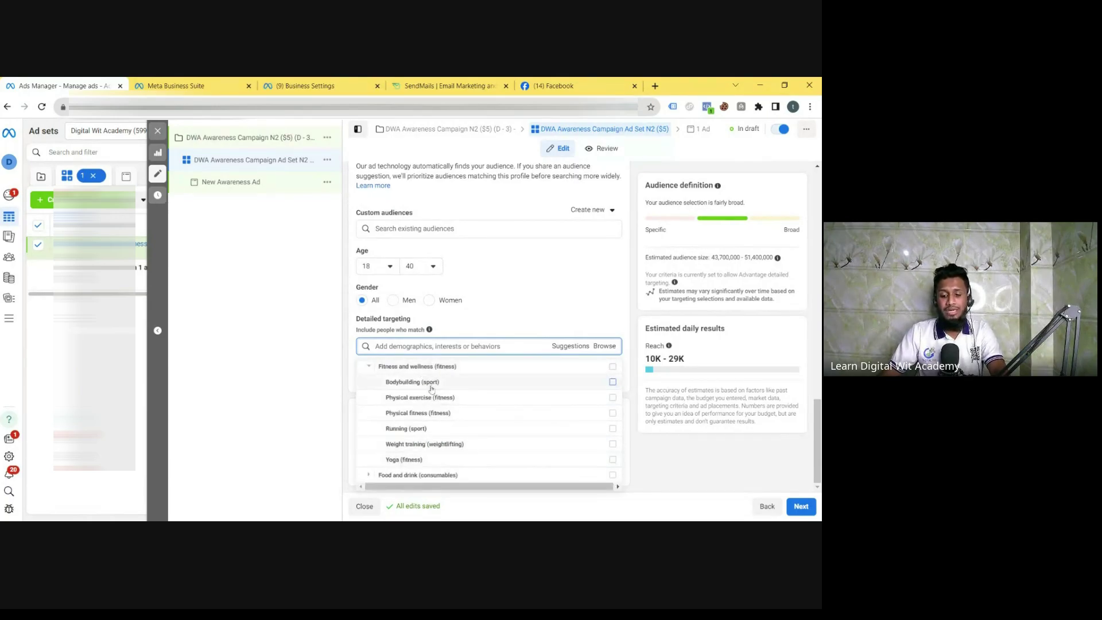
pyautogui.scroll(-1, 429, 396)
pyautogui.click(369, 421)
pyautogui.scroll(-2, 414, 418)
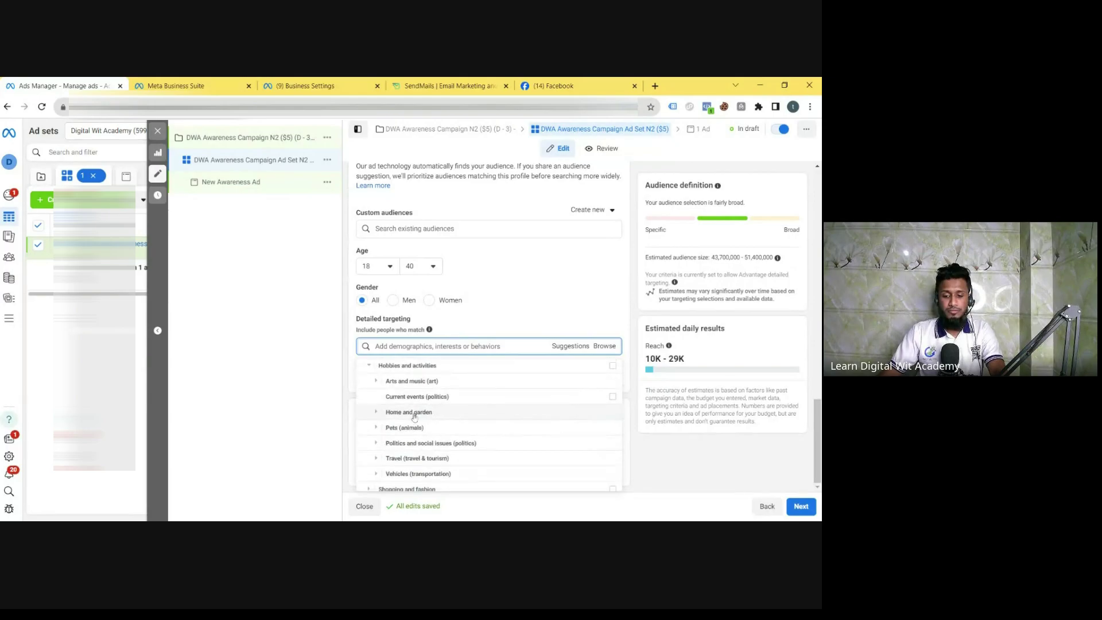
pyautogui.scroll(4, 415, 417)
pyautogui.scroll(-3, 463, 406)
pyautogui.click(605, 347)
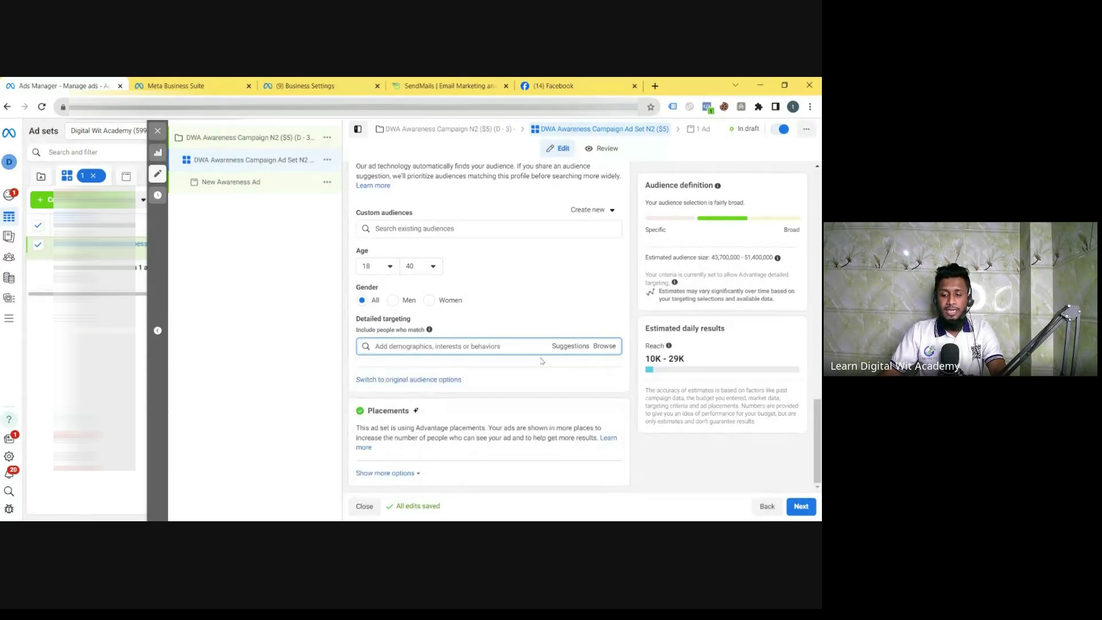
# Examine the Behaviors categories, including Anniversary, and the Demographics categories for detailed targeting, then close the list
pyautogui.click(598, 347)
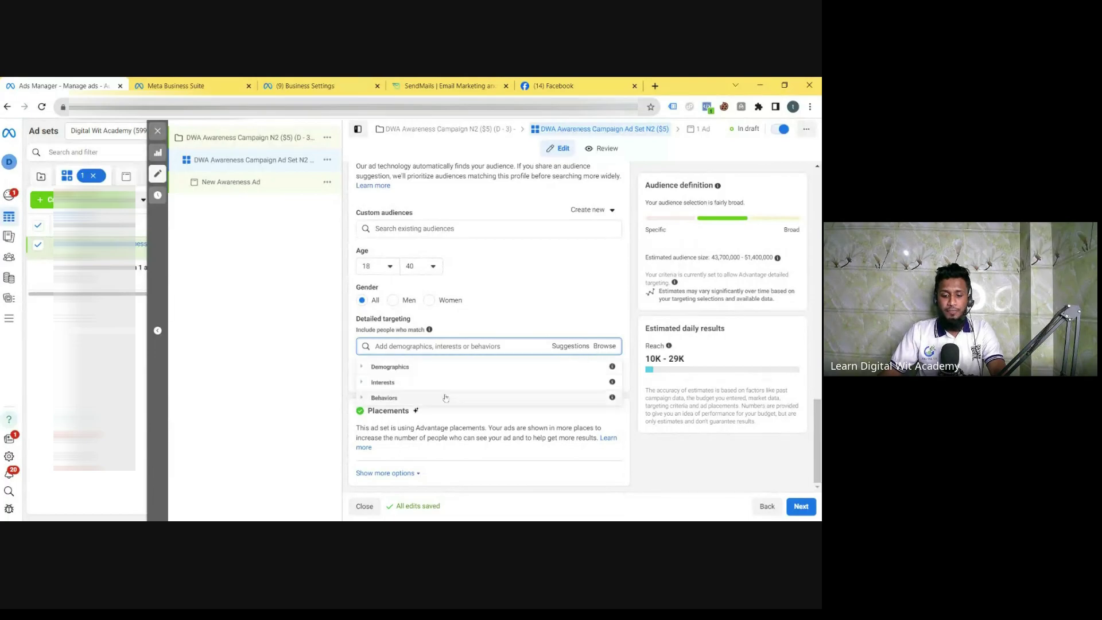
pyautogui.click(394, 399)
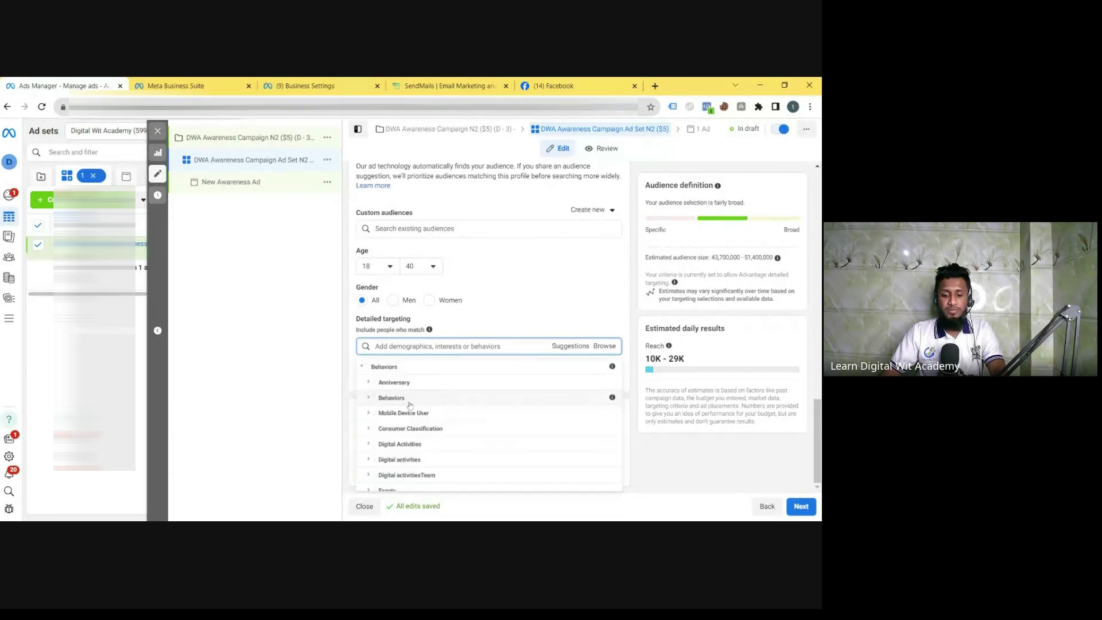
pyautogui.click(371, 384)
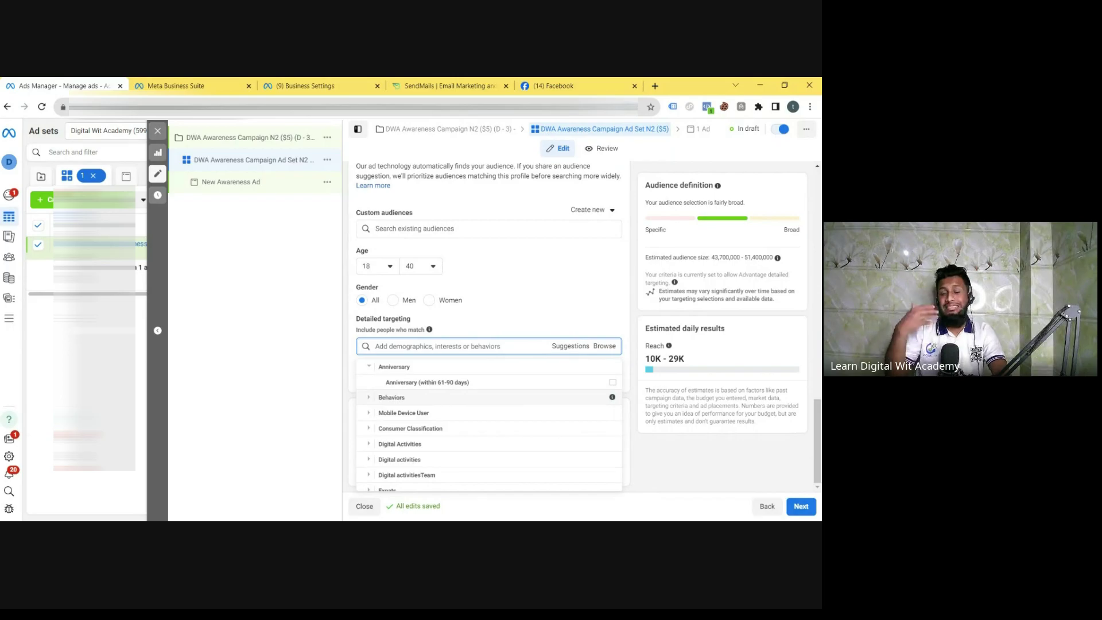
pyautogui.scroll(-2, 451, 384)
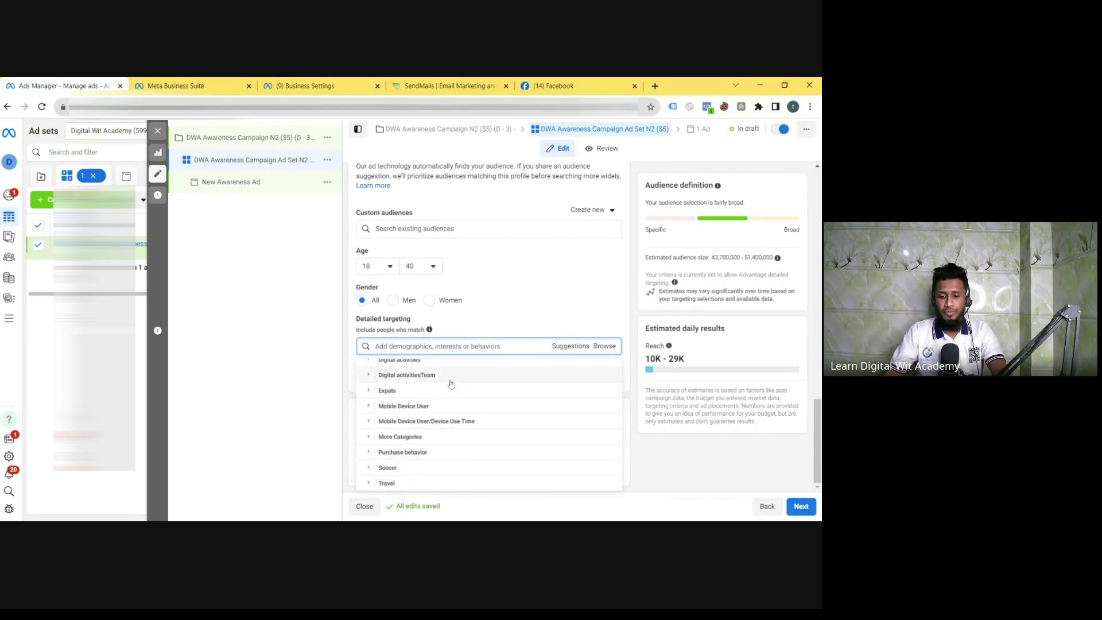
pyautogui.scroll(5, 438, 425)
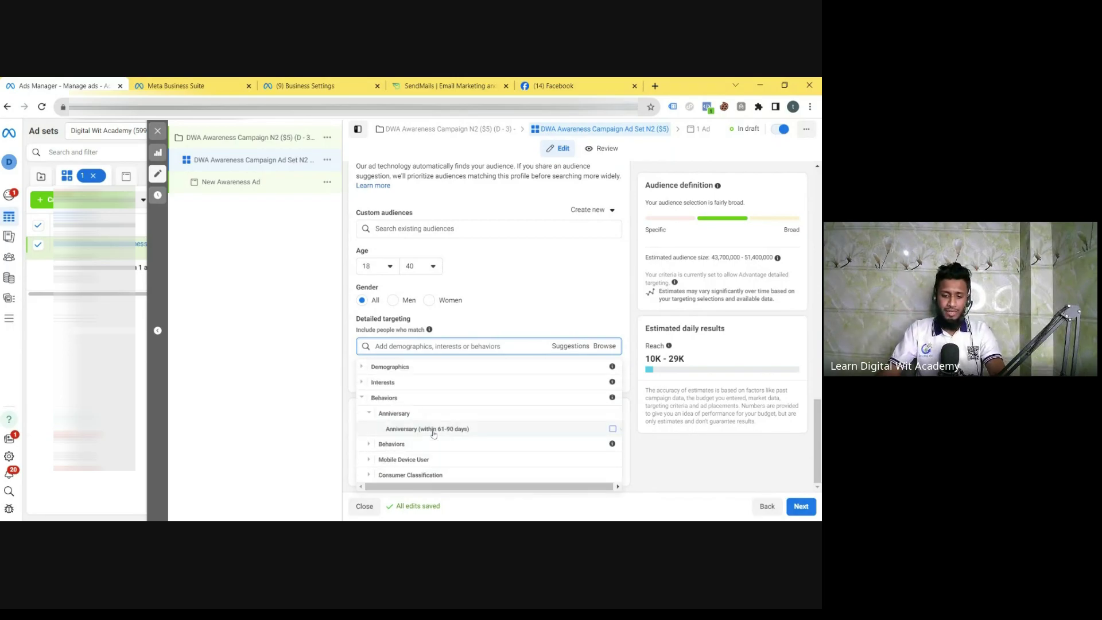
pyautogui.click(387, 367)
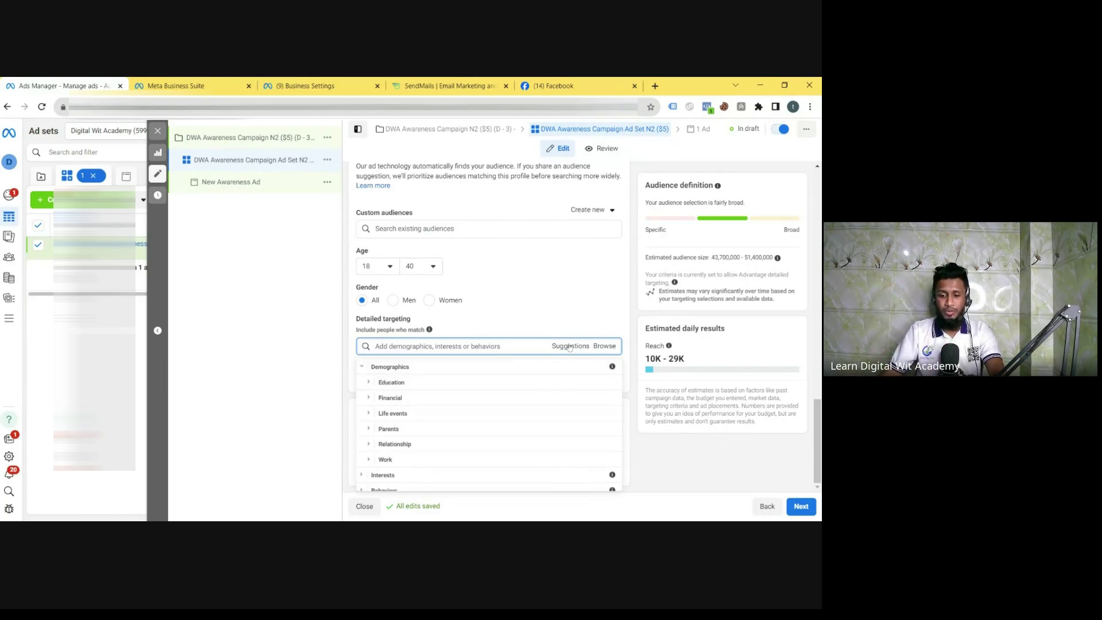
pyautogui.click(636, 333)
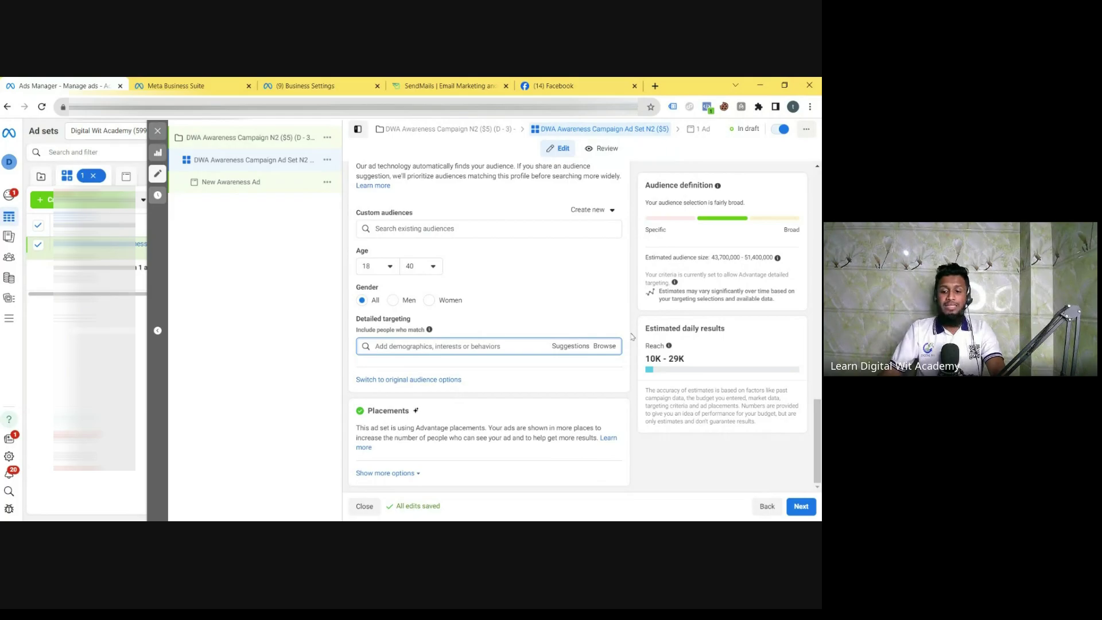
# Check the suggested targeting options, then find the Digital marketing (marketing) interest and add it to detailed targeting
pyautogui.click(570, 348)
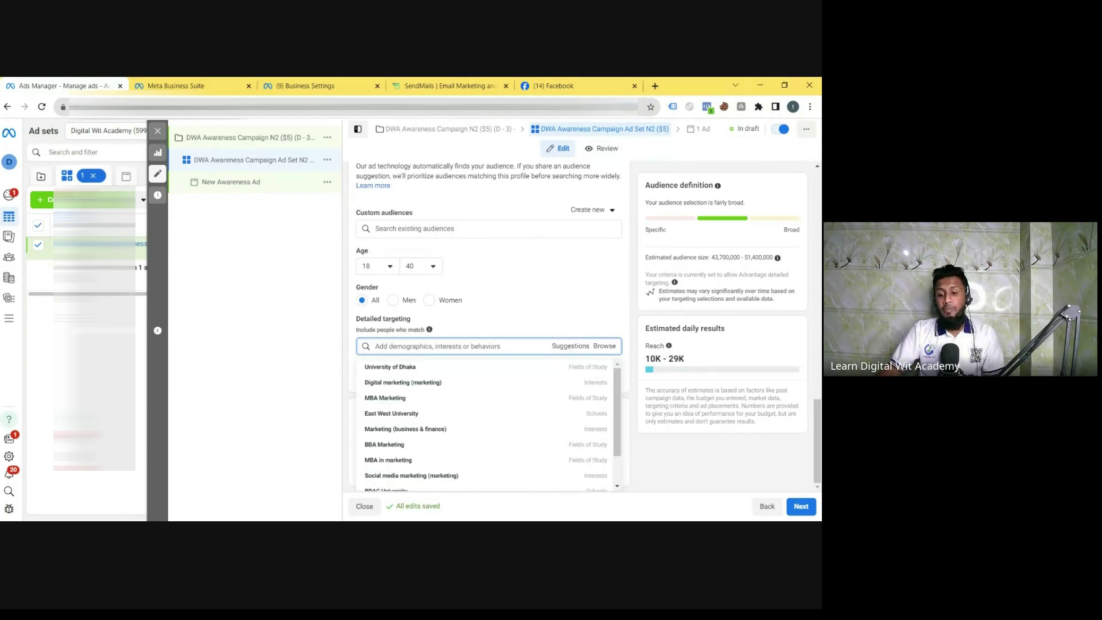
pyautogui.click(505, 347)
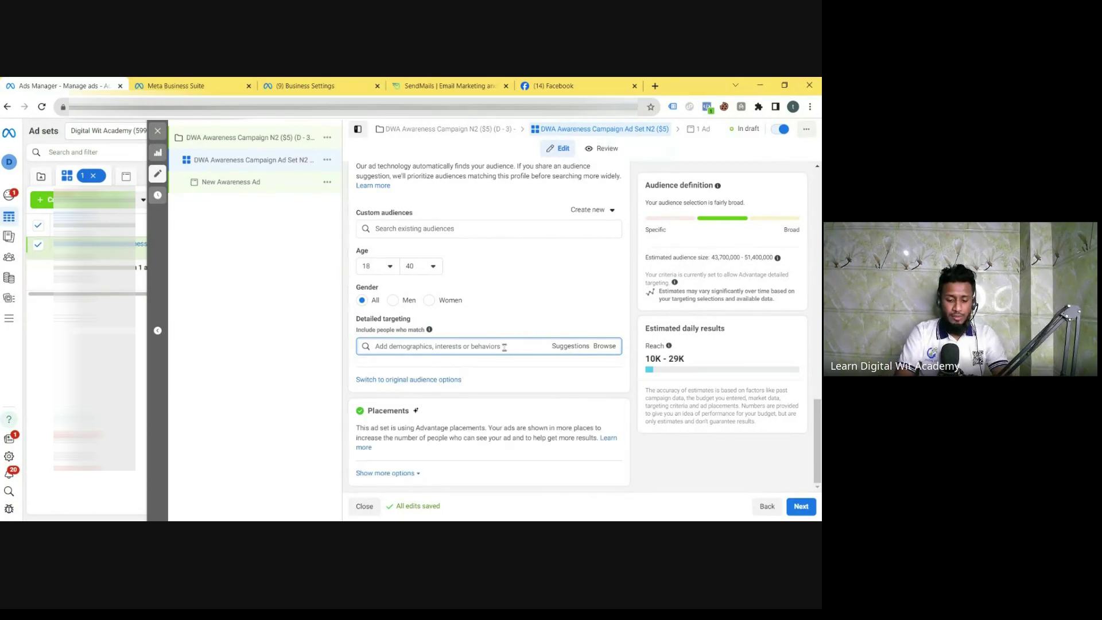
pyautogui.write('digt')
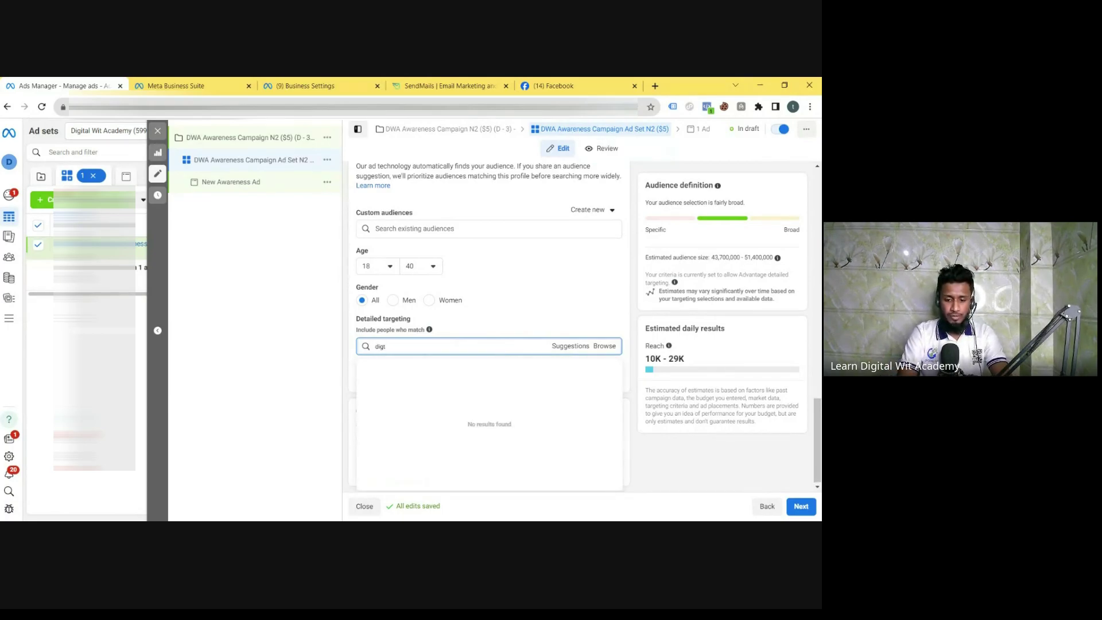
pyautogui.write('iital marketing')
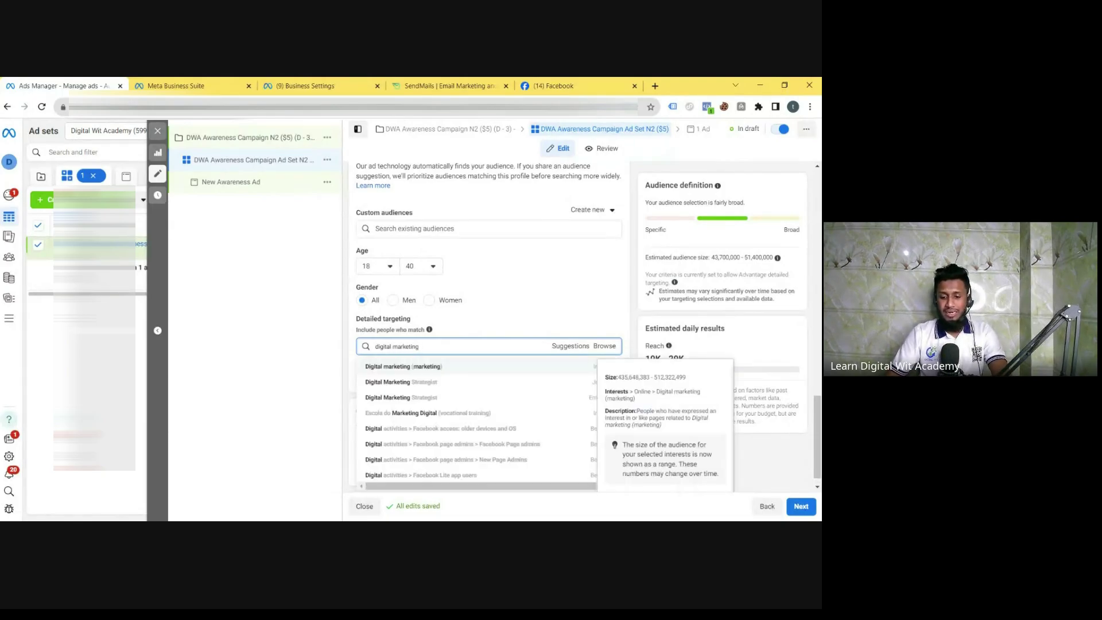
pyautogui.click(425, 371)
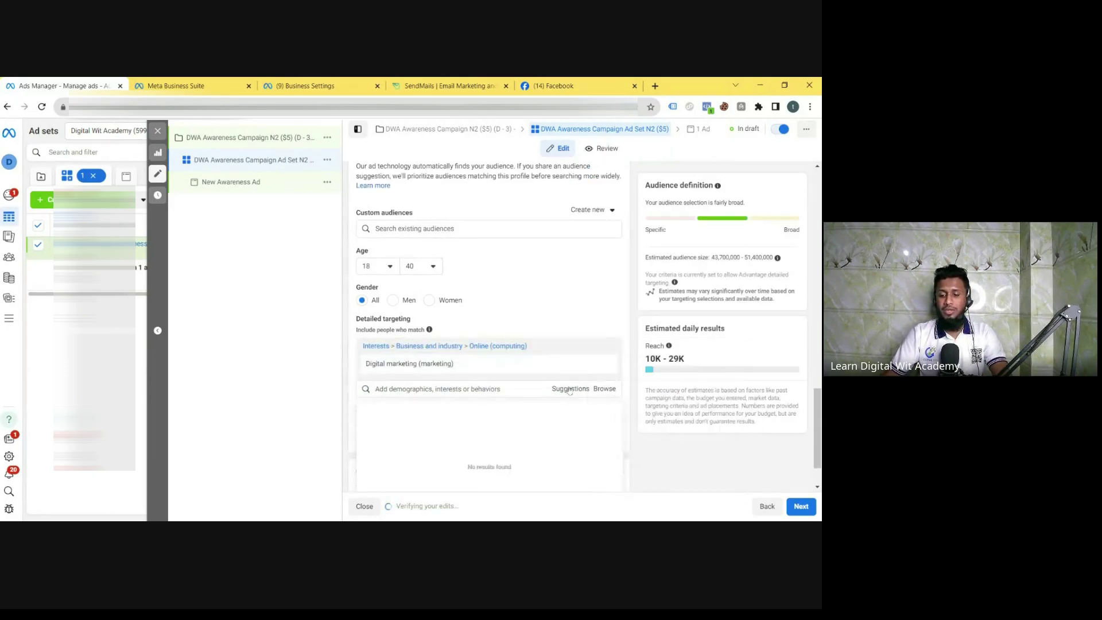
# Examine the suggested targeting options related to Digital marketing, including the audience details for Social media marketing and Advertising
pyautogui.click(571, 392)
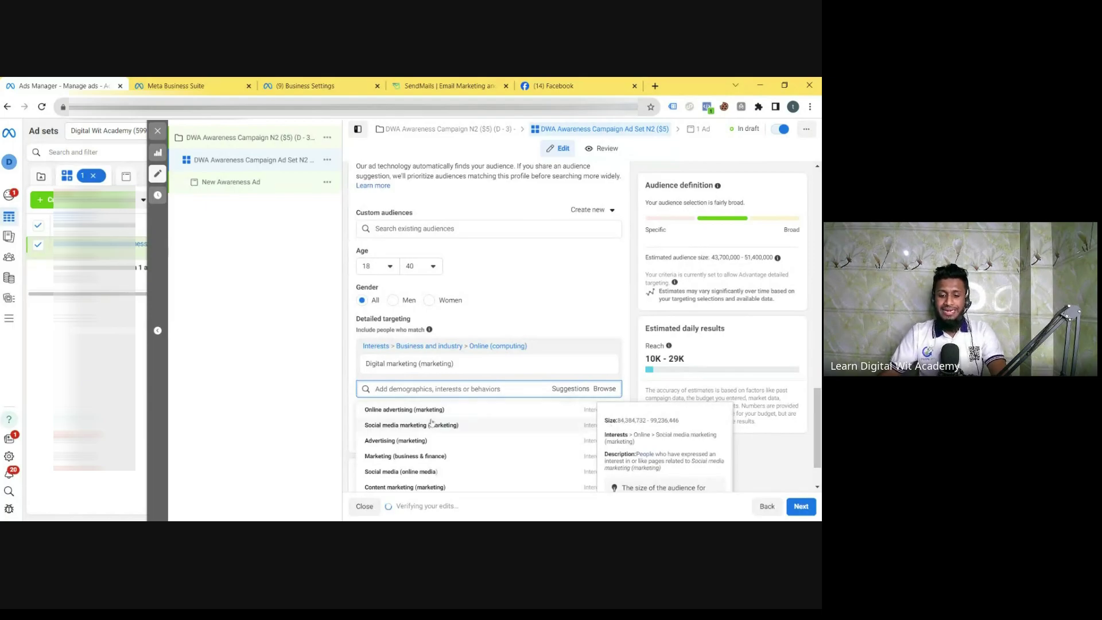
pyautogui.moveTo(434, 368)
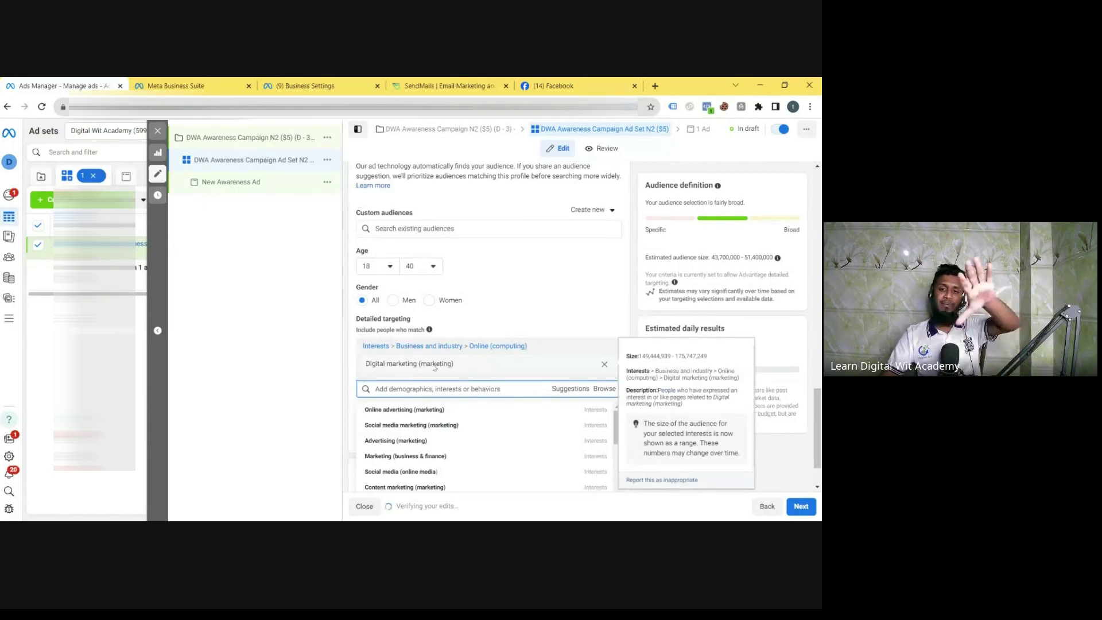
pyautogui.moveTo(467, 430)
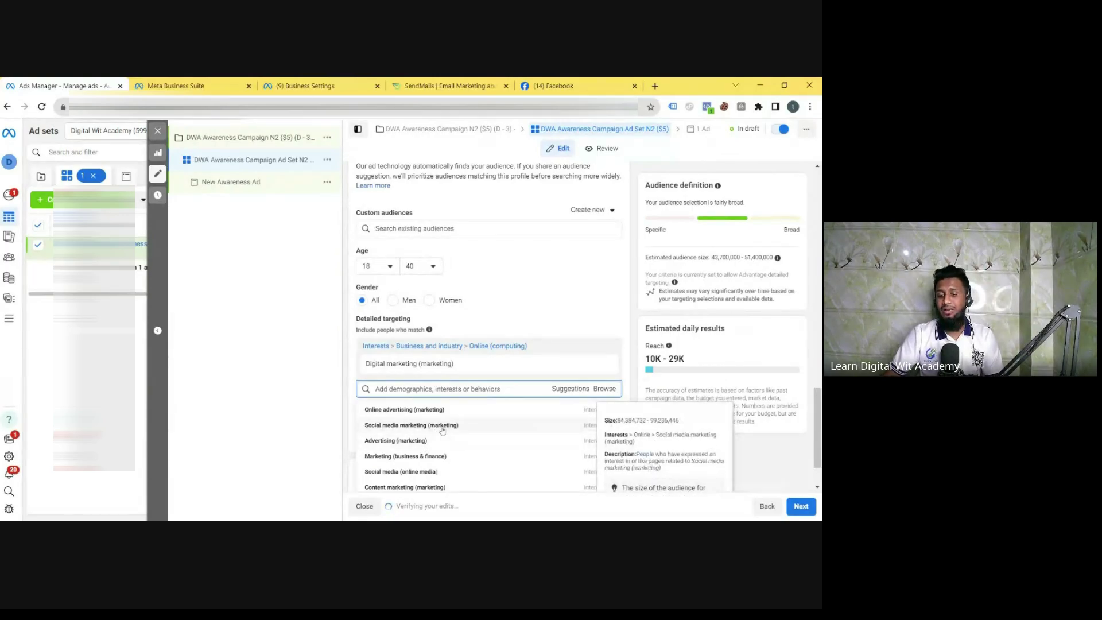
pyautogui.moveTo(436, 439)
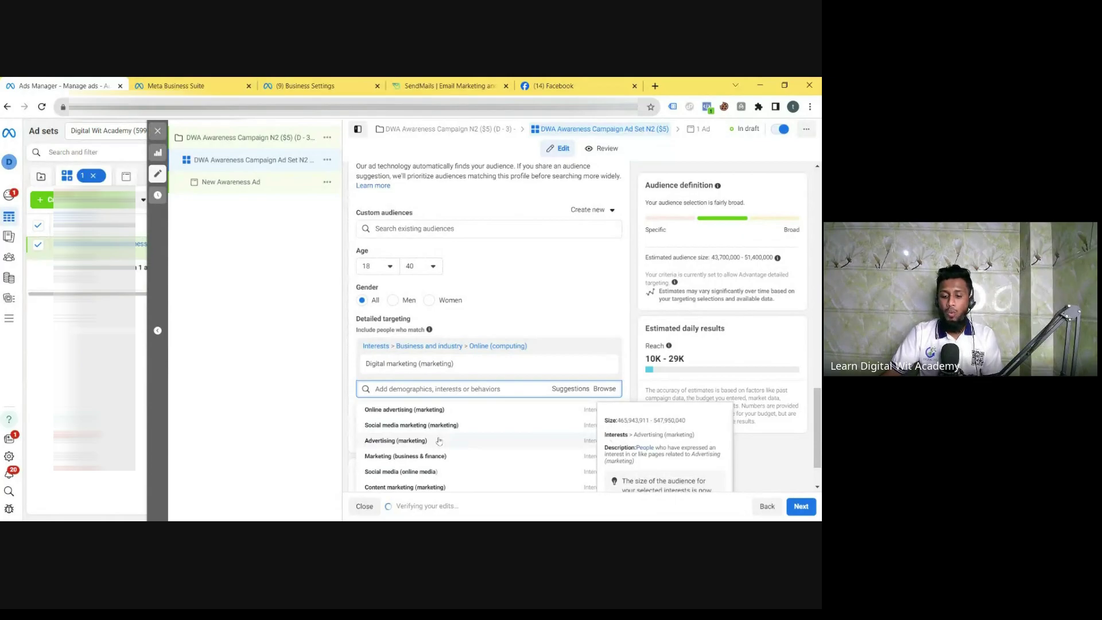
pyautogui.scroll(-2, 438, 440)
pyautogui.scroll(-3, 441, 441)
pyautogui.scroll(3, 455, 408)
pyautogui.moveTo(455, 408)
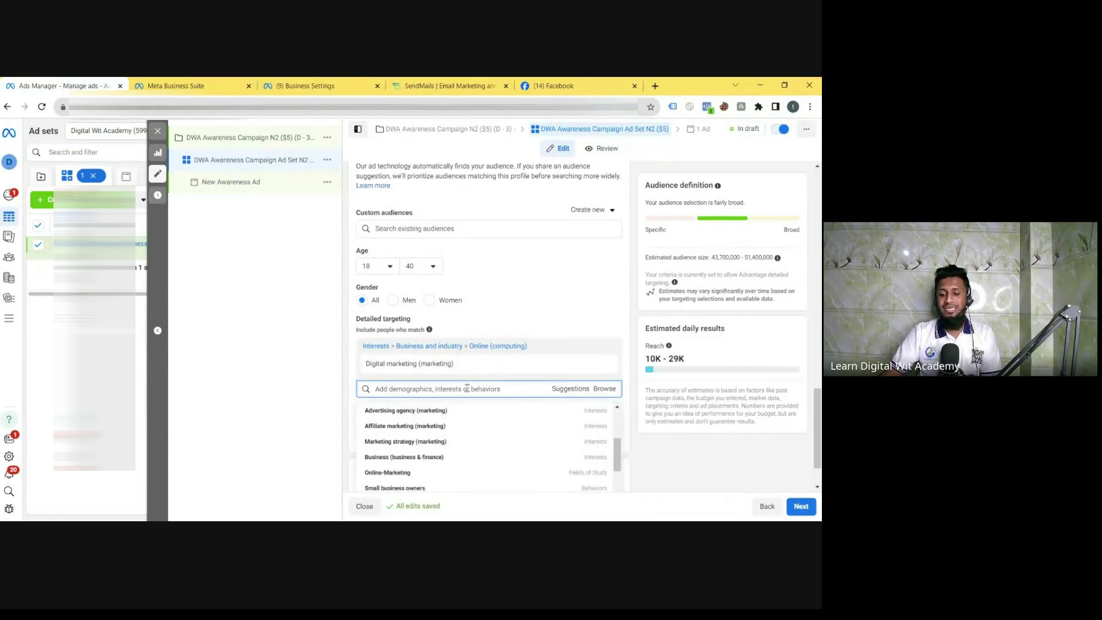
# Search detailed targeting for "university of dhaka" and add the University of Dhaka entry from Fields of study
pyautogui.click(464, 389)
pyautogui.write('uni')
pyautogui.press('BackSpace')
pyautogui.press('BackSpace')
pyautogui.press('BackSpace')
pyautogui.write('university')
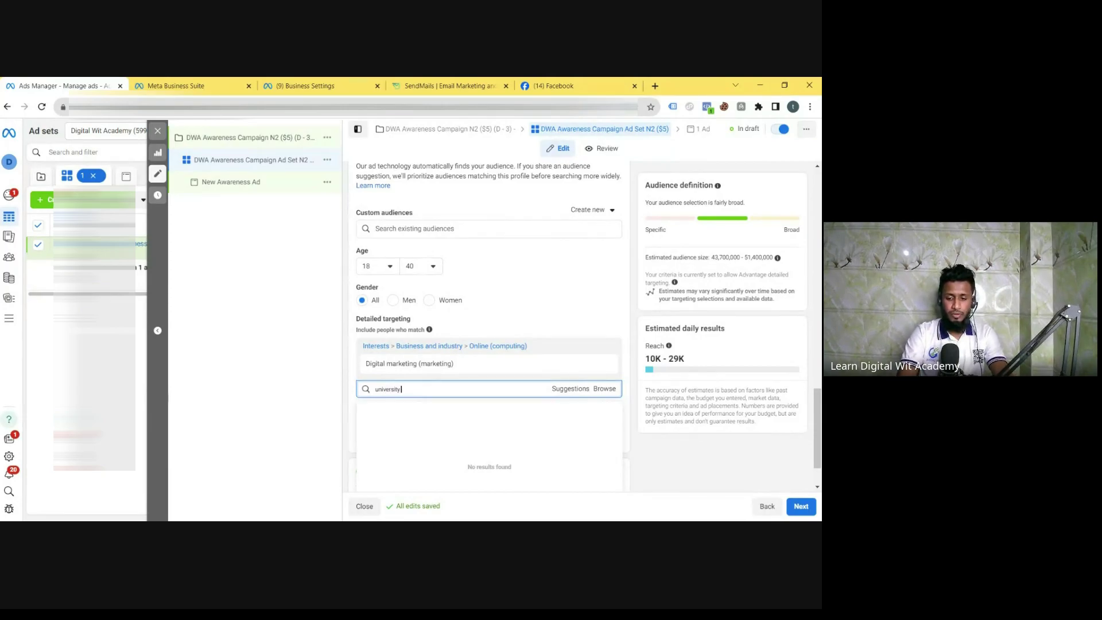
pyautogui.write(' o')
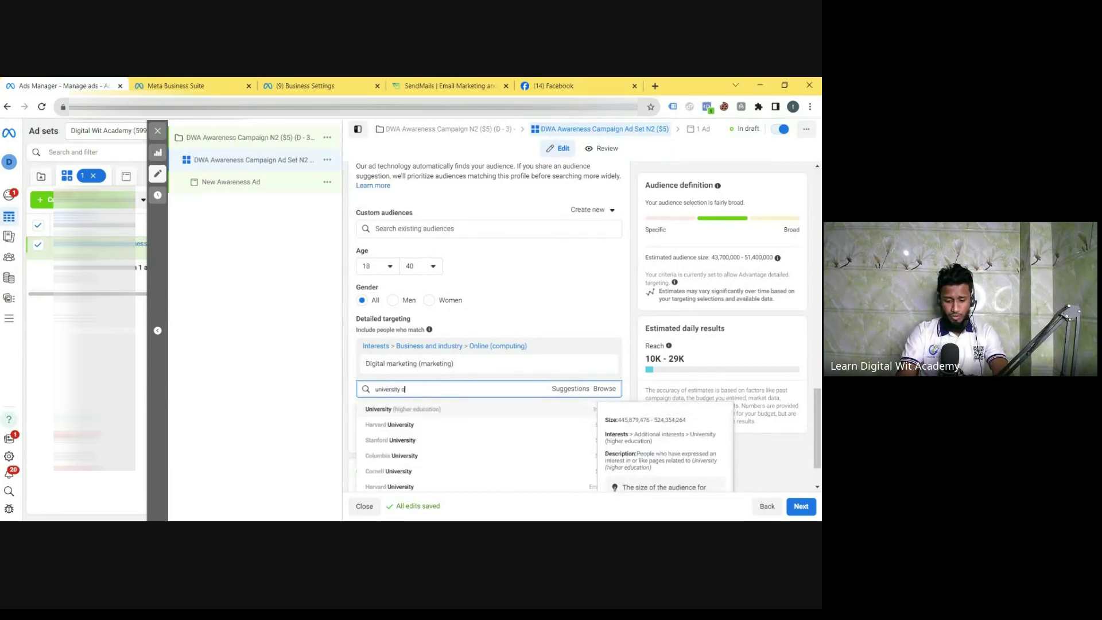
pyautogui.write('f dhaka')
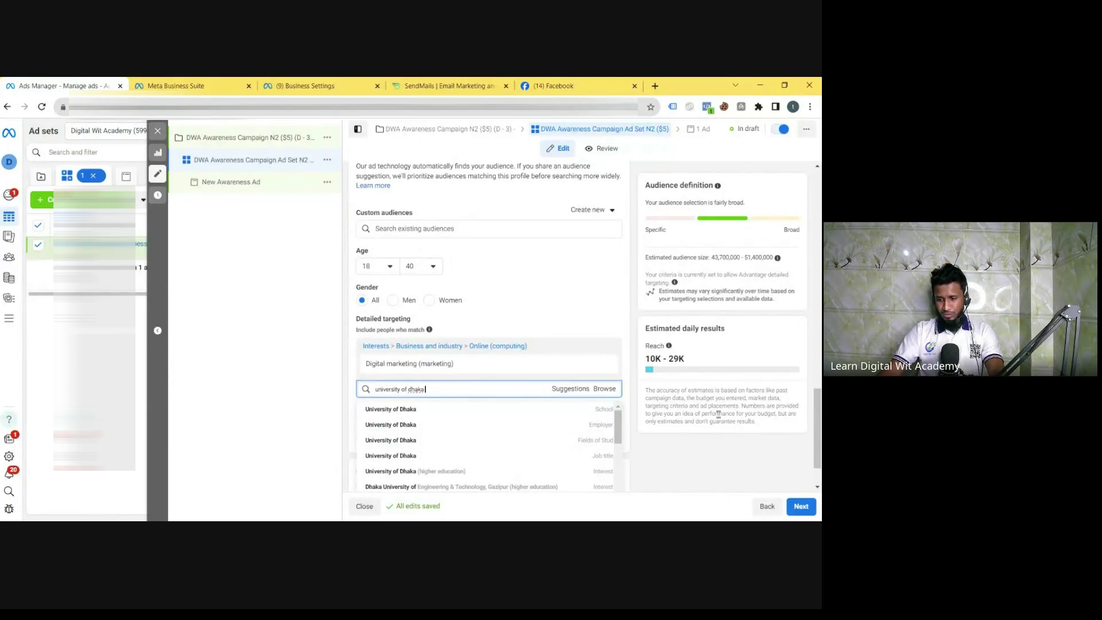
pyautogui.moveTo(458, 463)
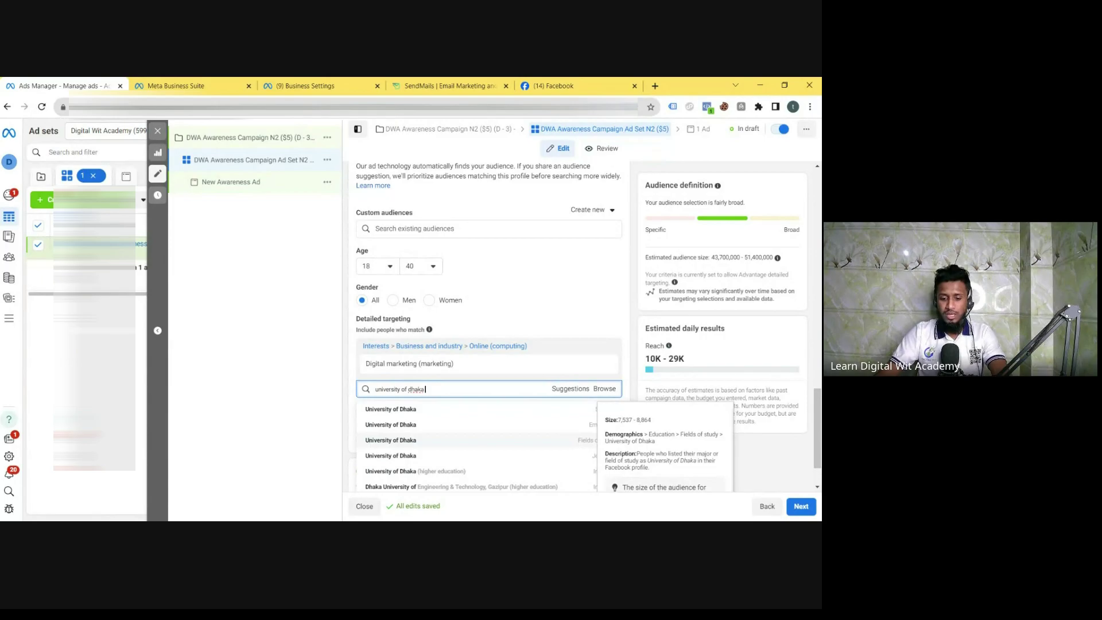
pyautogui.click(414, 442)
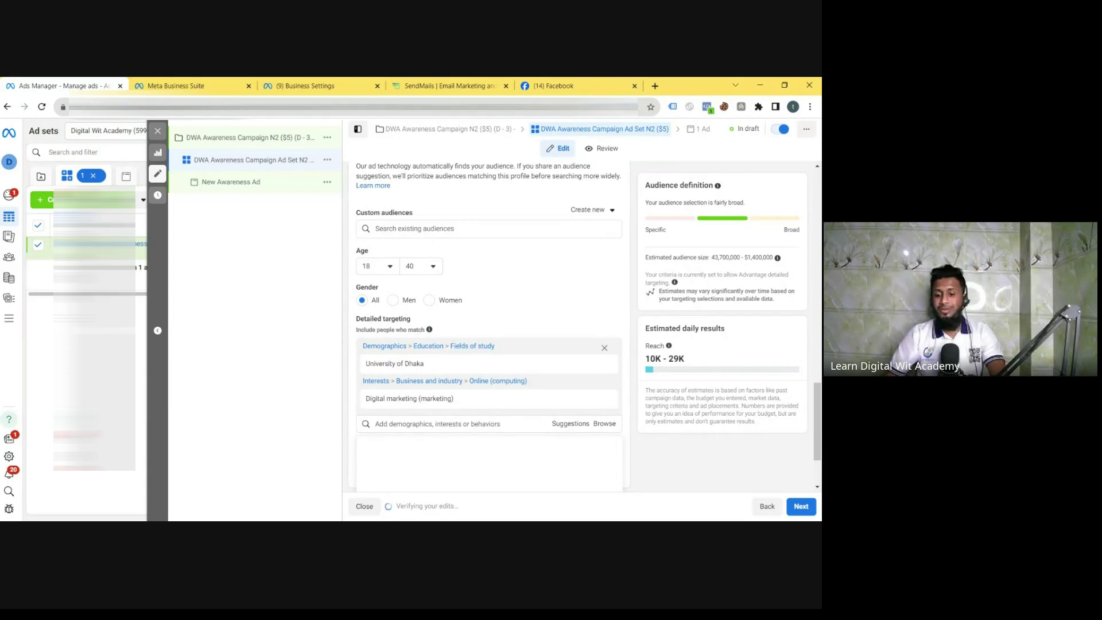
# Remove the Digital marketing interest and the University of Dhaka field of study from detailed targeting
pyautogui.scroll(-2, 488, 346)
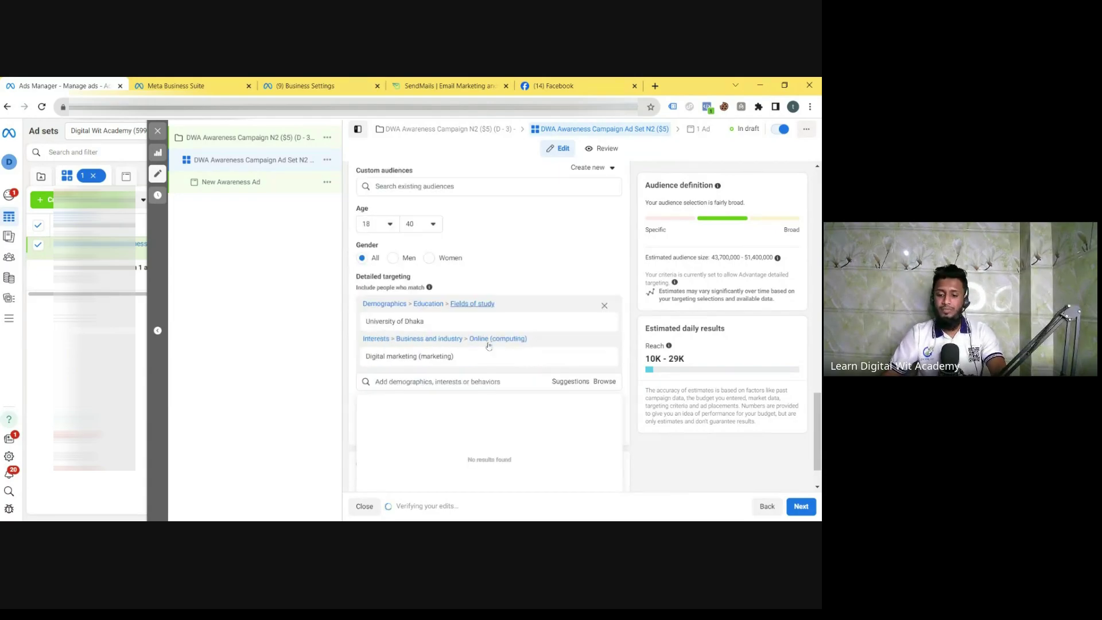
pyautogui.click(451, 328)
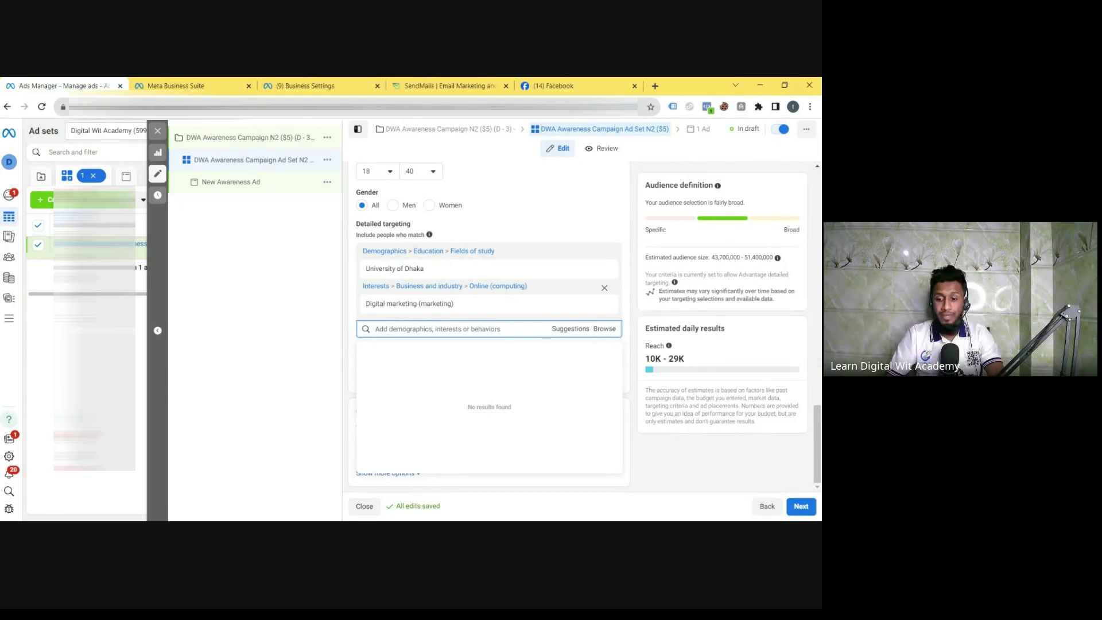
pyautogui.click(604, 288)
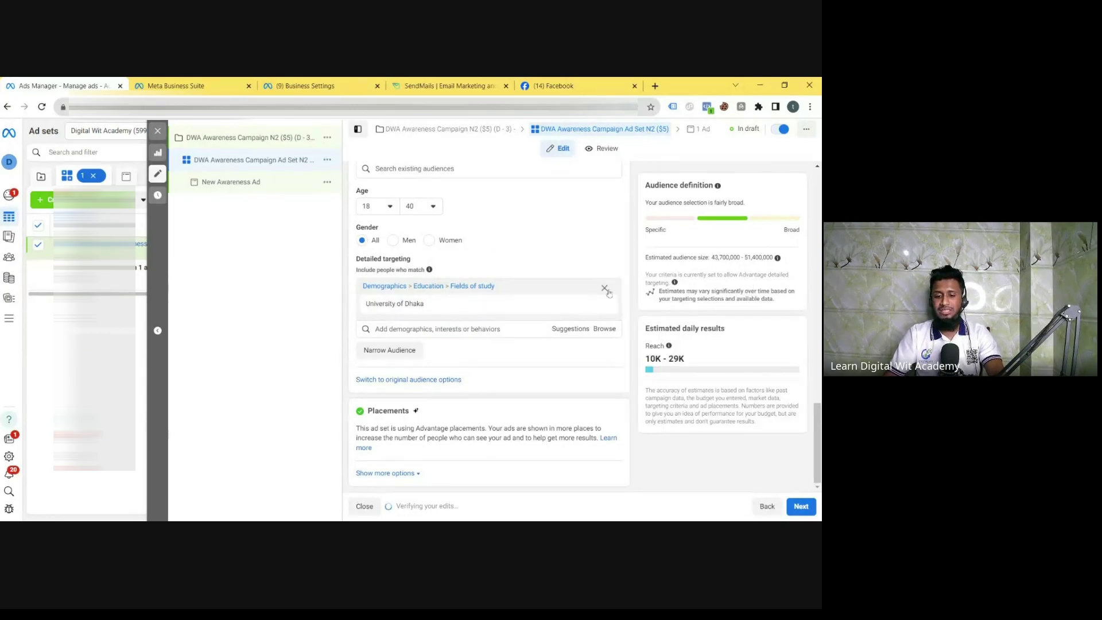
pyautogui.click(608, 291)
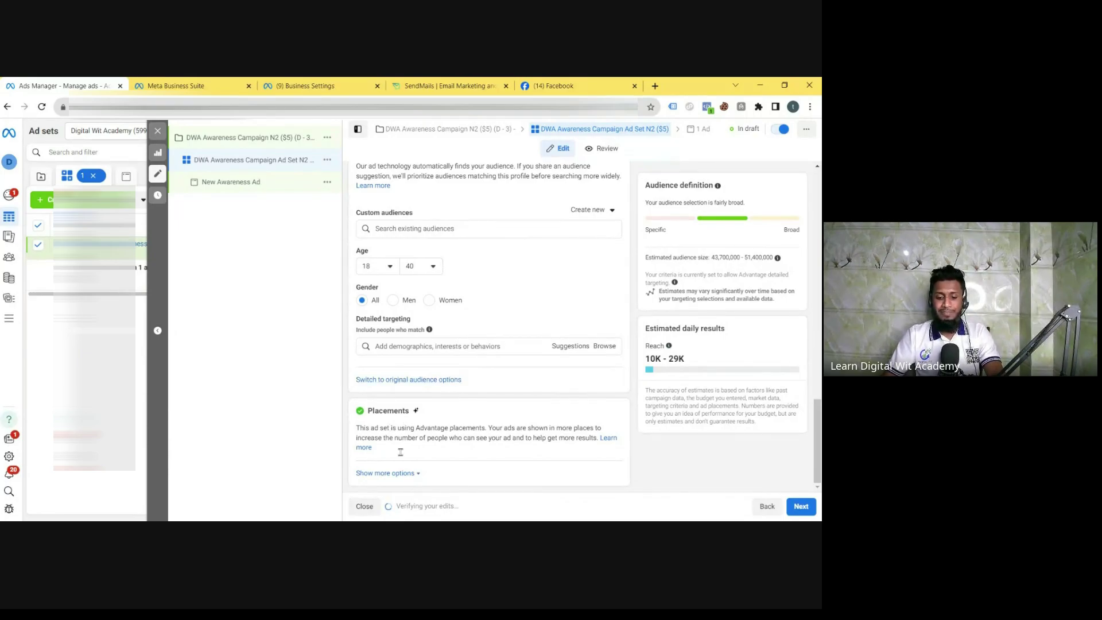
# Switch the ad set from Advantage placements to manual placements and examine the available platforms and Feeds placements
pyautogui.click(404, 473)
pyautogui.scroll(-1, 492, 391)
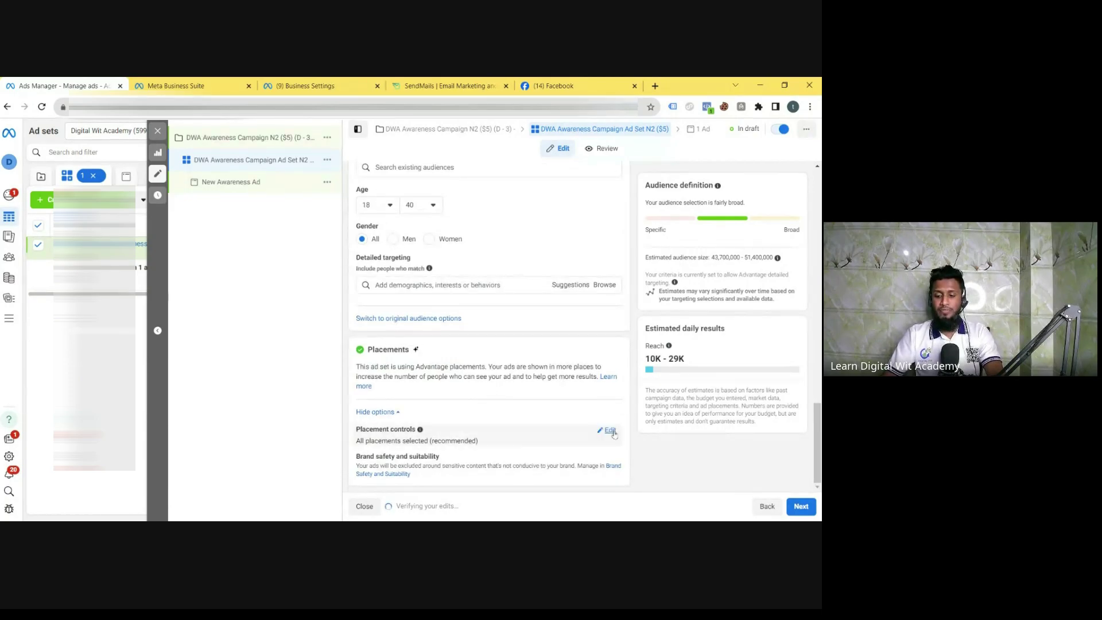
pyautogui.click(613, 432)
pyautogui.scroll(-1, 600, 409)
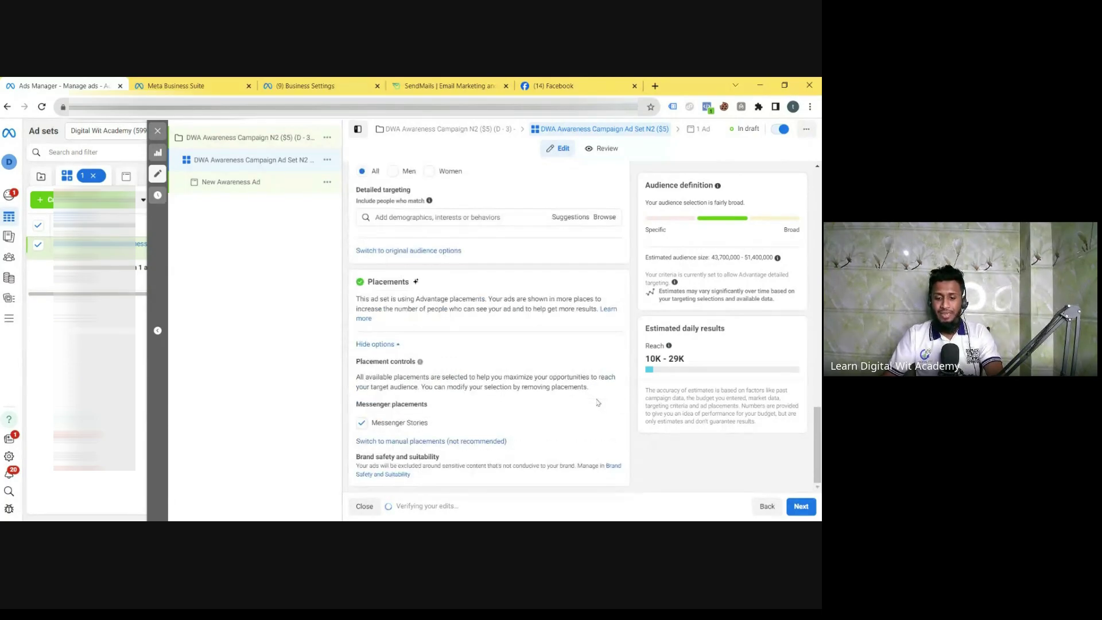
pyautogui.click(393, 441)
pyautogui.scroll(-6, 516, 406)
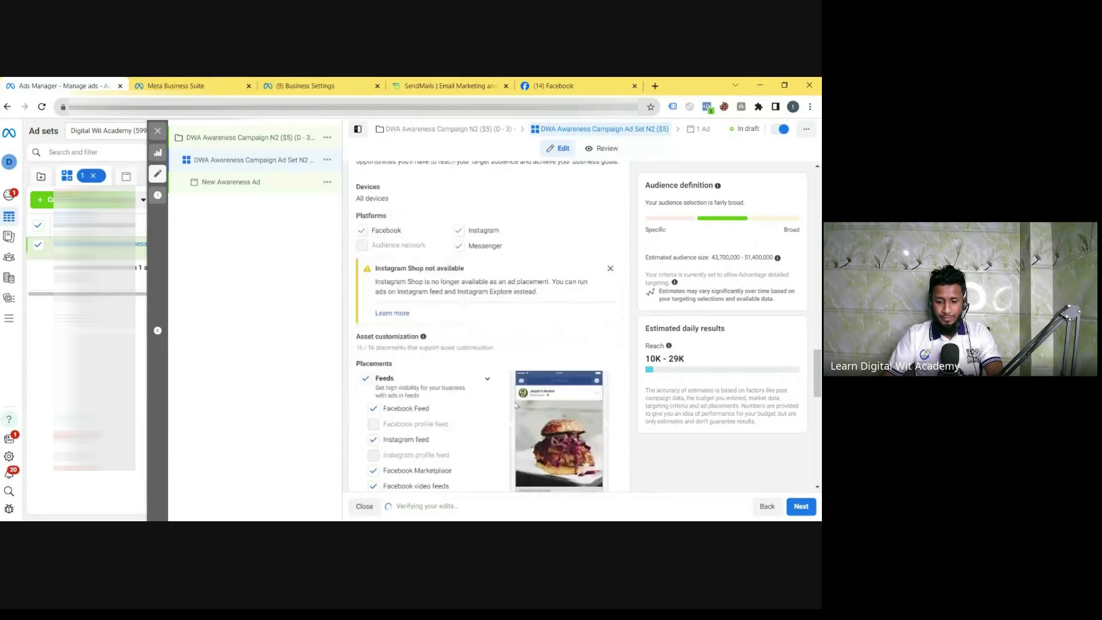
pyautogui.scroll(1, 516, 405)
pyautogui.scroll(1, 517, 405)
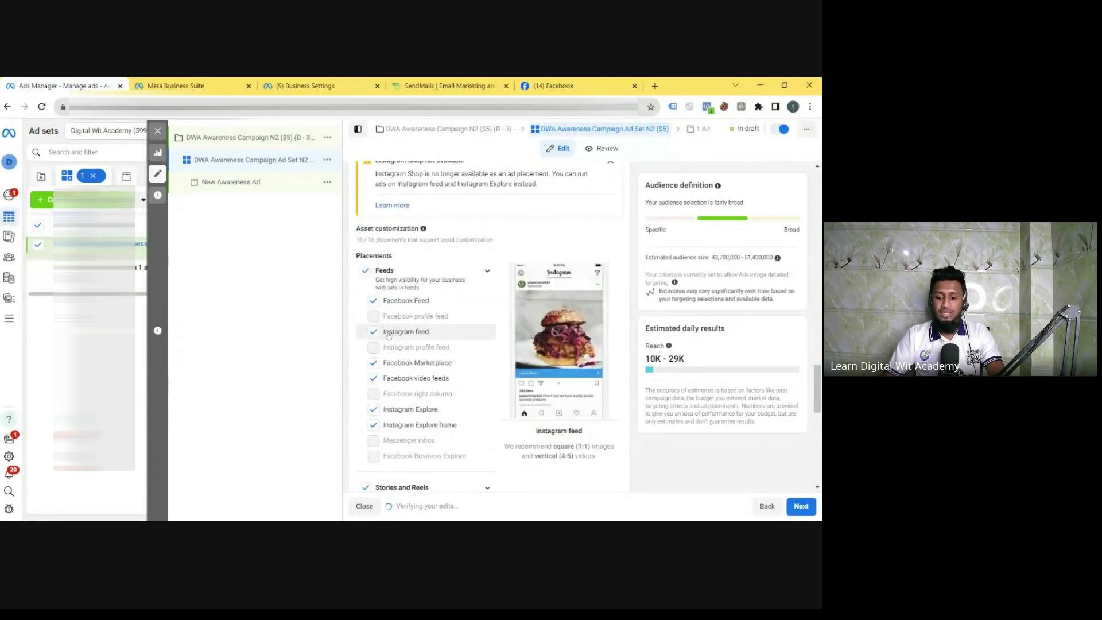
# Examine the manual placement groups, from Feeds, Stories and Reels and In-stream ads to Search results, Messages and Apps and sites
pyautogui.scroll(-10, 389, 335)
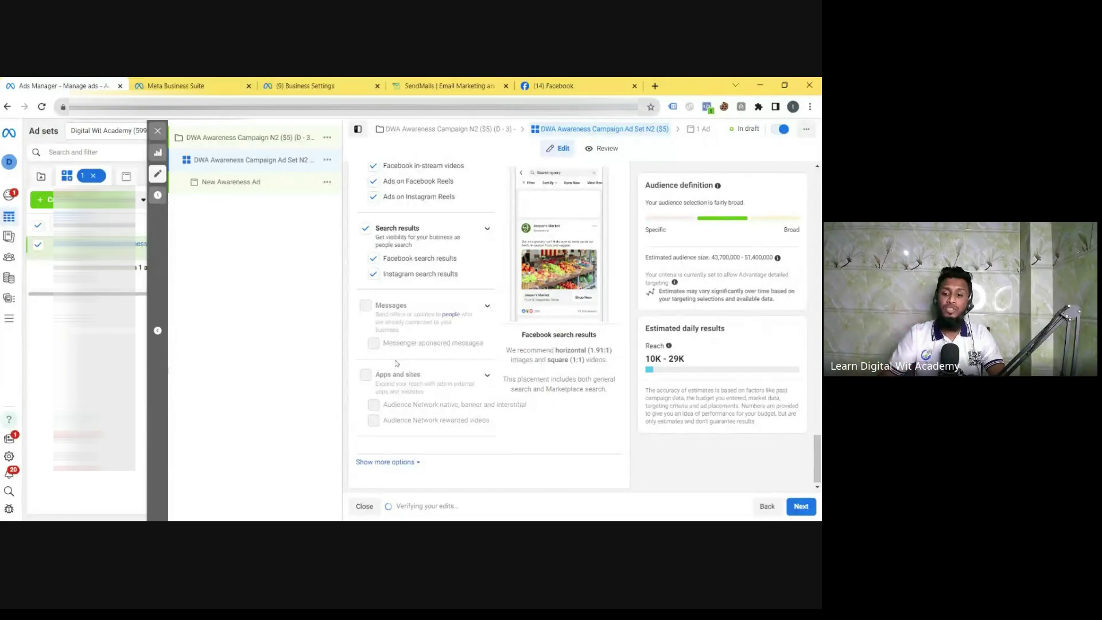
pyautogui.scroll(3, 446, 341)
pyautogui.scroll(6, 436, 325)
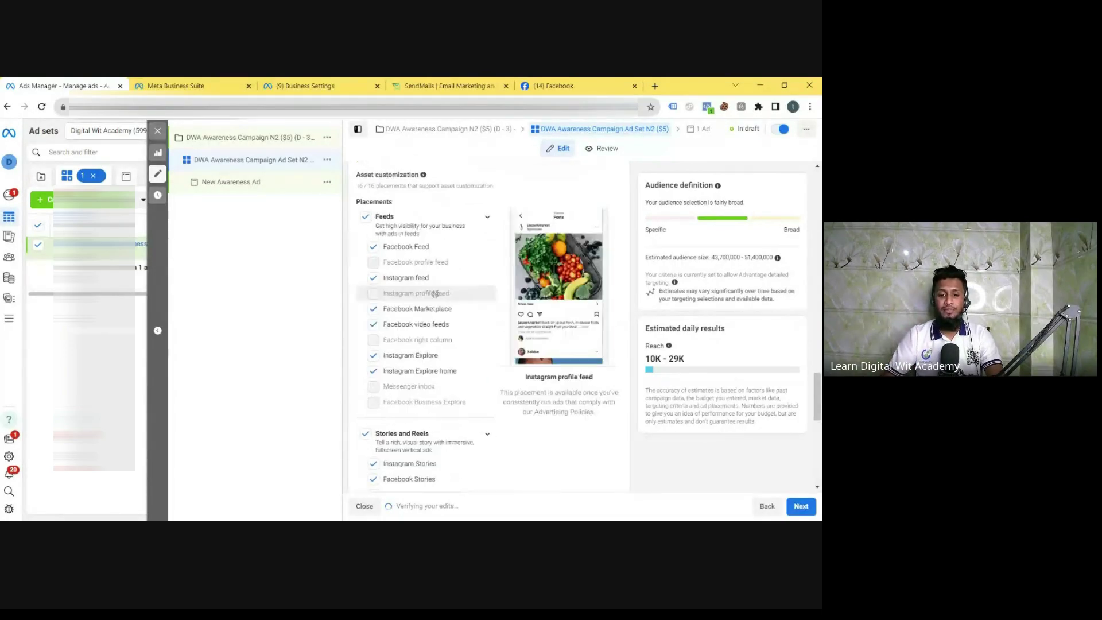
pyautogui.scroll(-2, 389, 347)
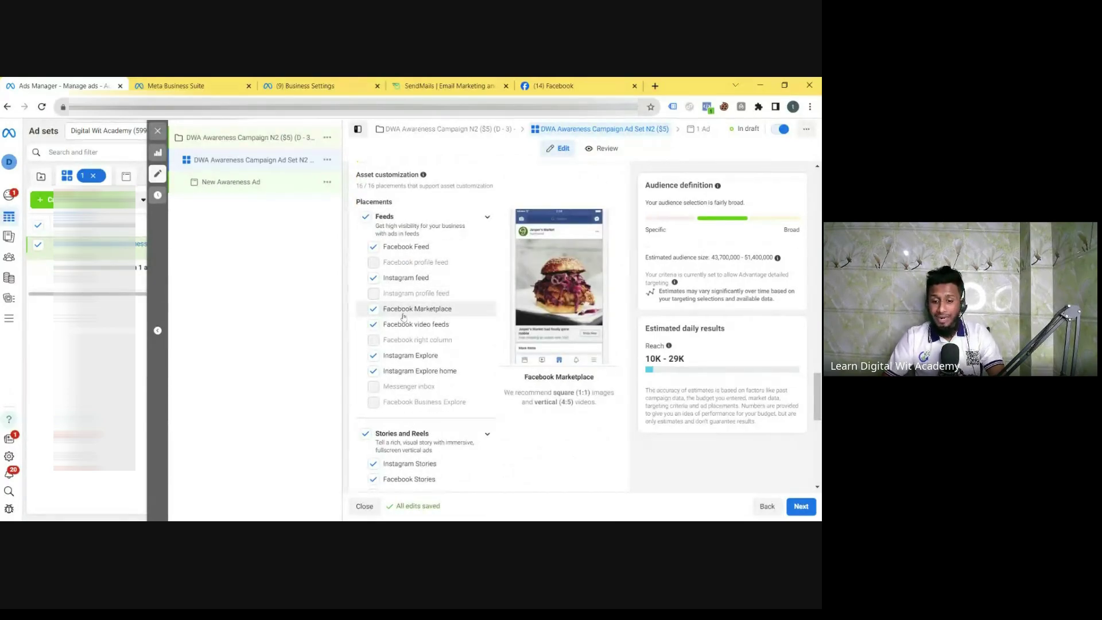
pyautogui.scroll(-2, 404, 328)
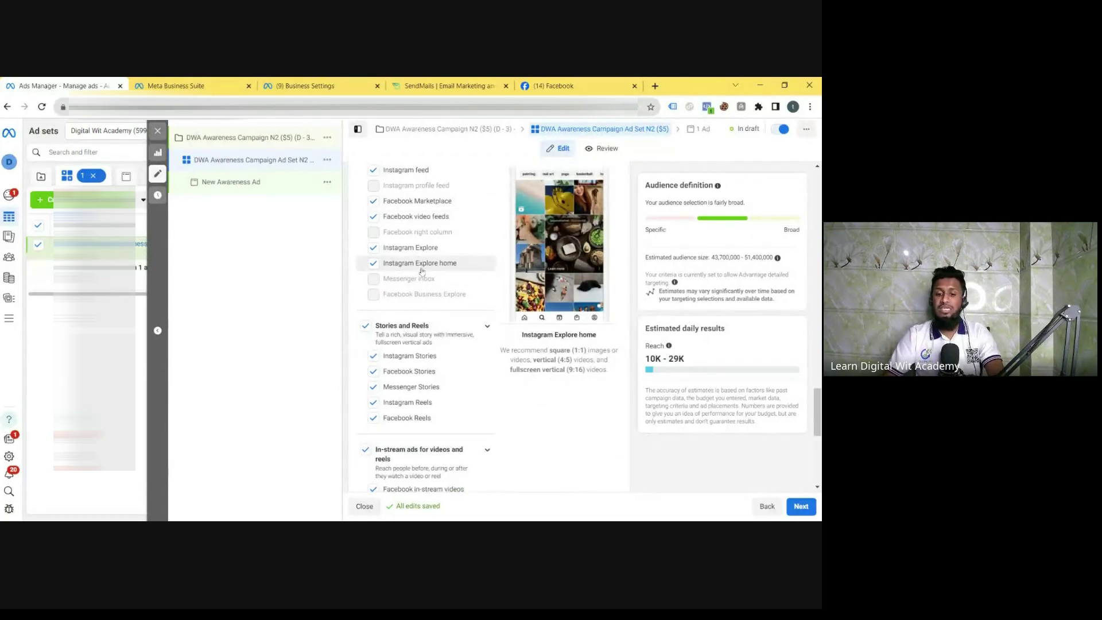
pyautogui.scroll(-2, 422, 272)
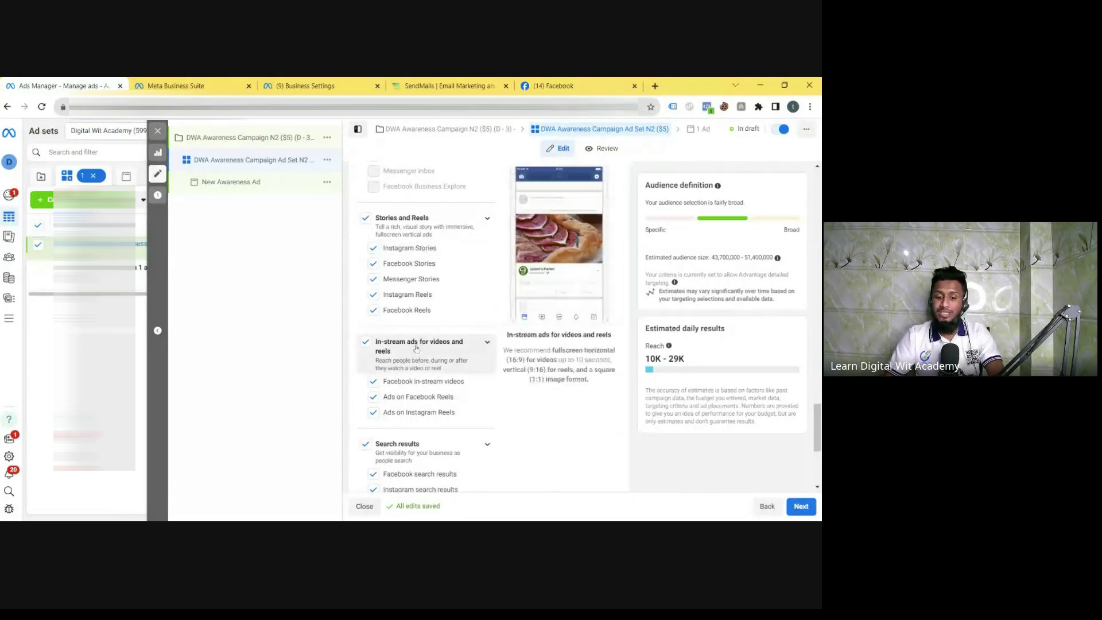
pyautogui.scroll(-2, 412, 367)
pyautogui.scroll(9, 412, 371)
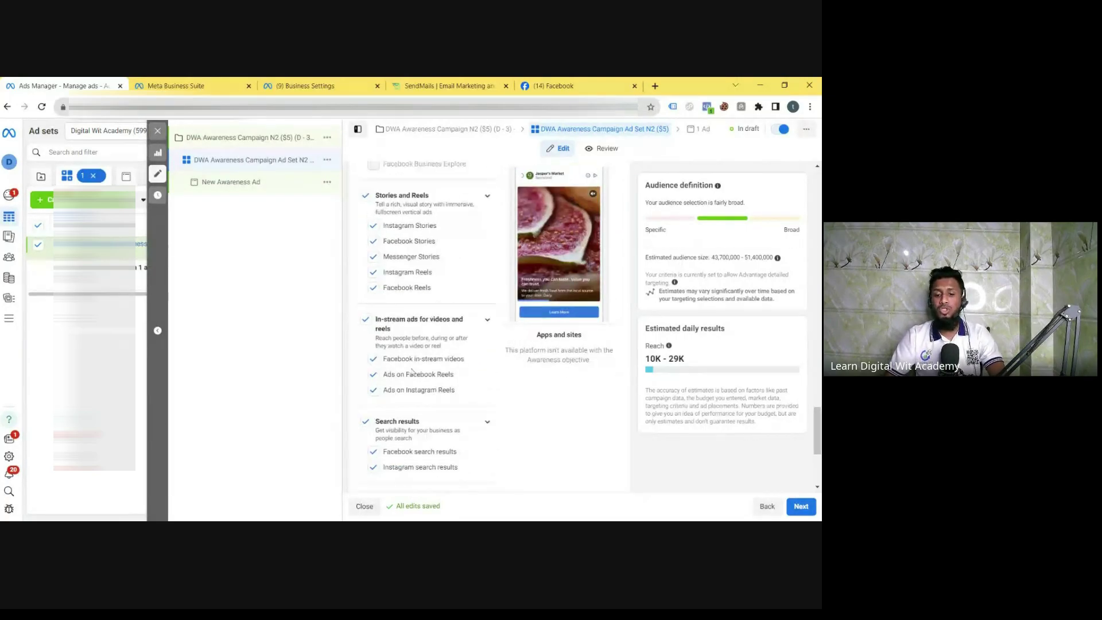
pyautogui.scroll(1, 413, 372)
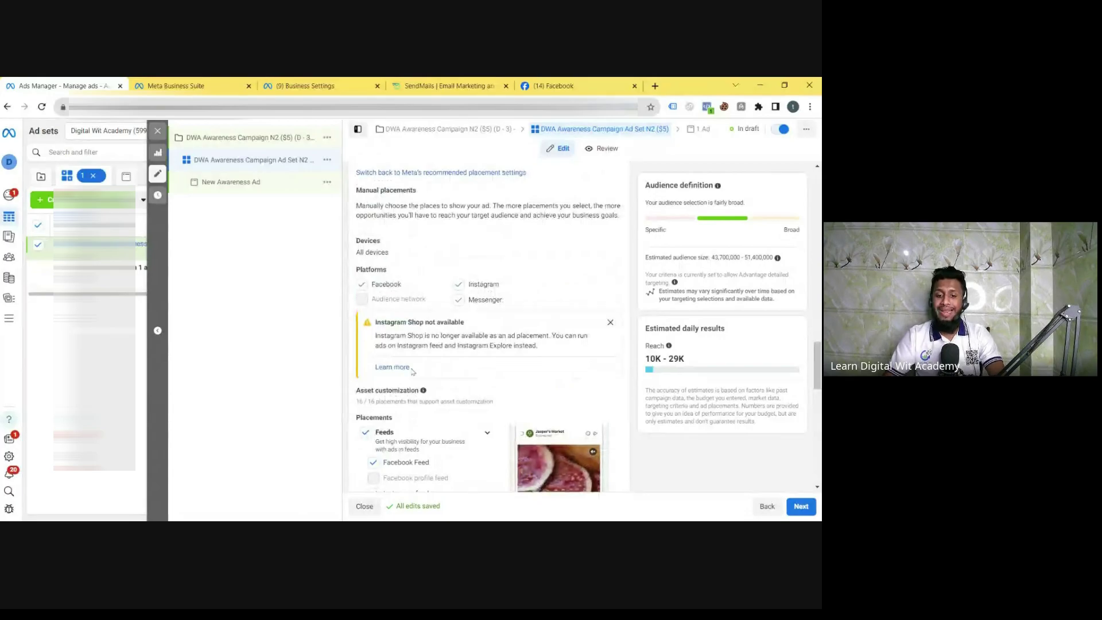
pyautogui.scroll(1, 413, 372)
pyautogui.scroll(1, 410, 362)
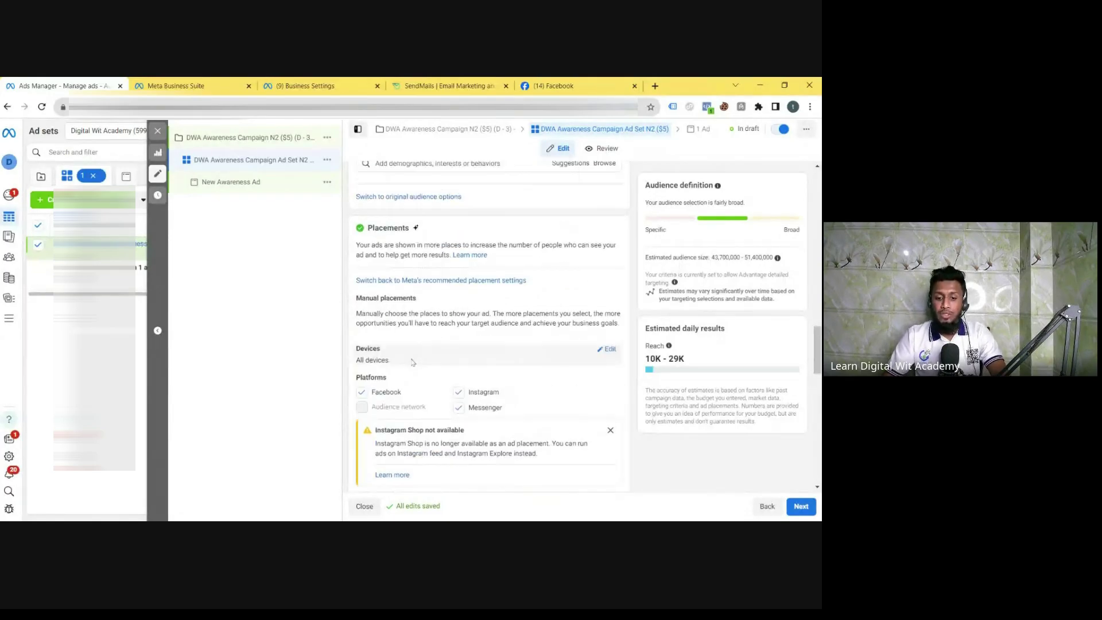
pyautogui.scroll(-1, 407, 352)
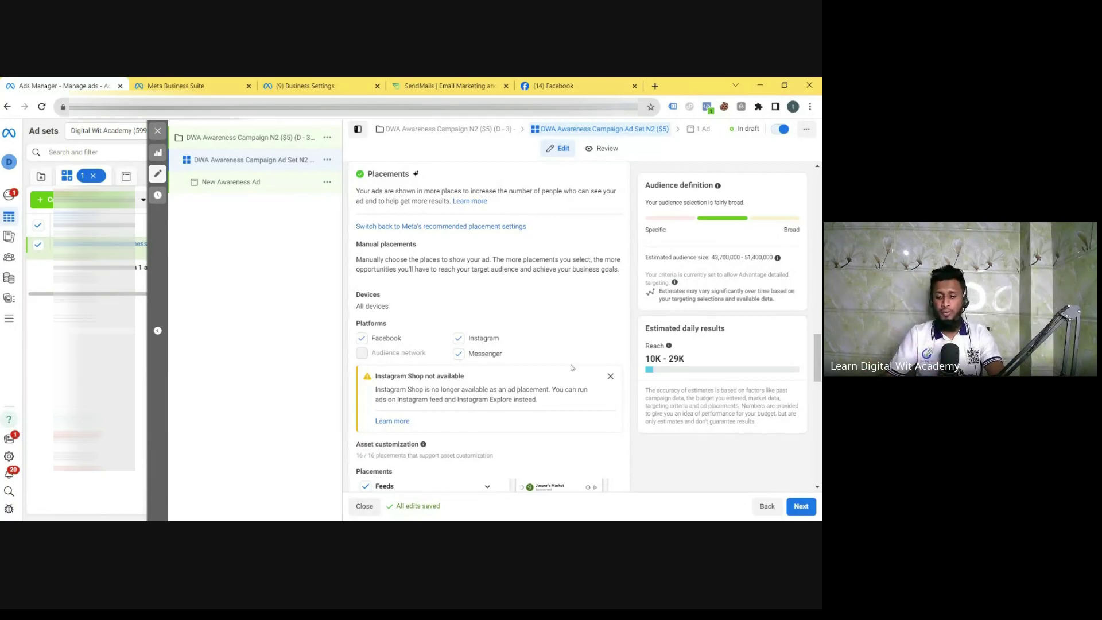
# Dismiss the Instagram Shop notice in the manual placements section and review the placement list again
pyautogui.click(610, 376)
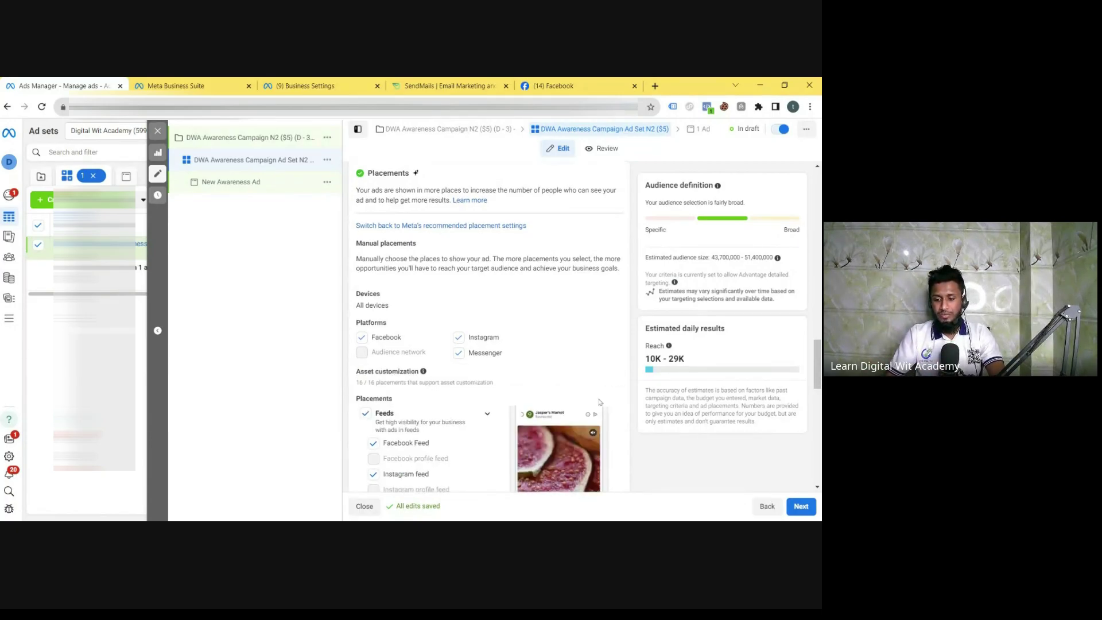
pyautogui.scroll(-8, 615, 379)
pyautogui.scroll(7, 587, 343)
pyautogui.scroll(-4, 588, 342)
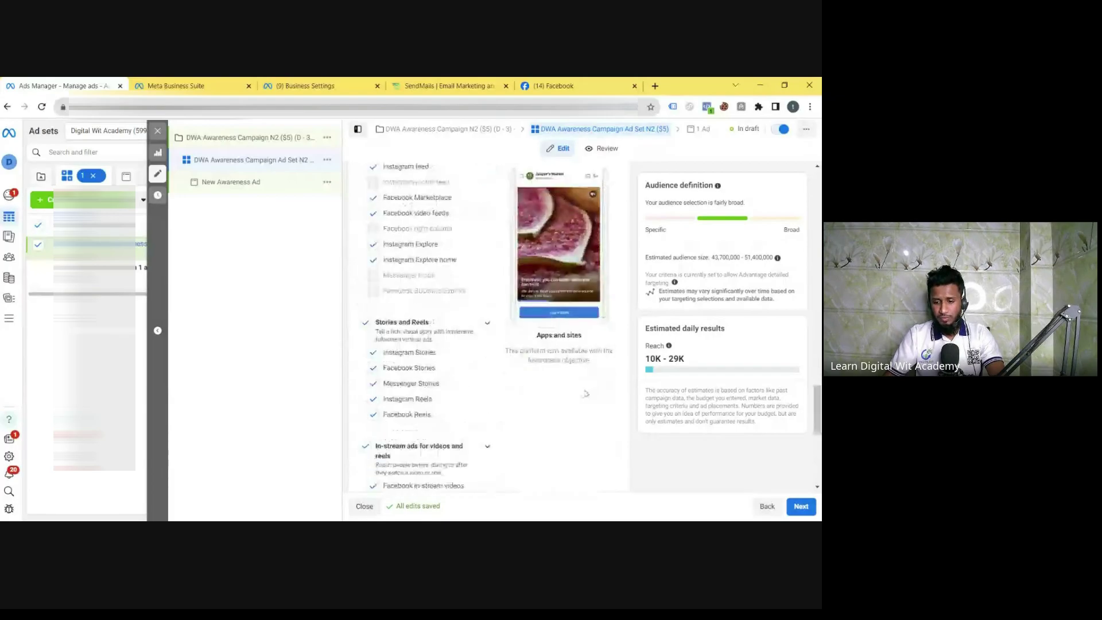
pyautogui.scroll(7, 597, 353)
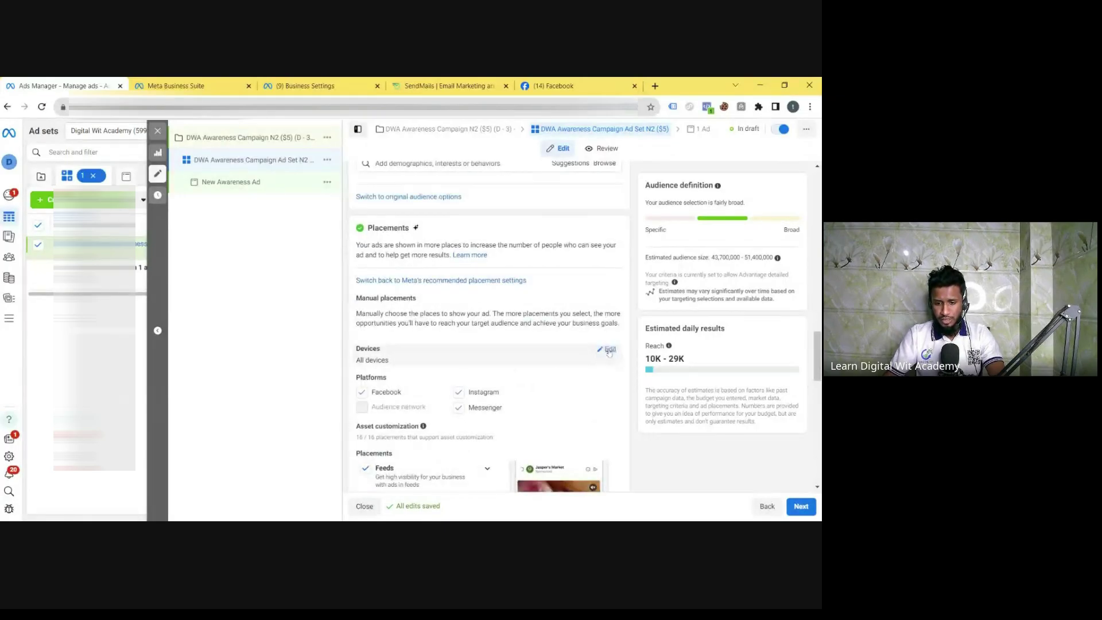
# View the Mobile and Desktop device options, and switch the ad set back to Meta's recommended placement settings
pyautogui.click(609, 350)
pyautogui.click(423, 365)
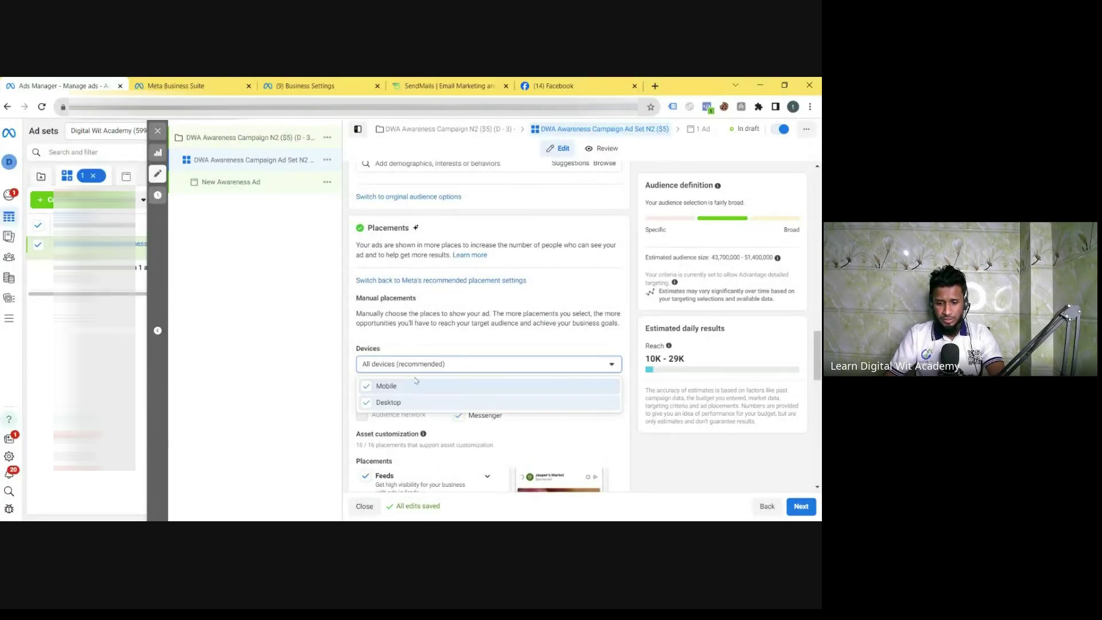
pyautogui.click(454, 361)
pyautogui.scroll(-2, 492, 357)
pyautogui.scroll(2, 533, 342)
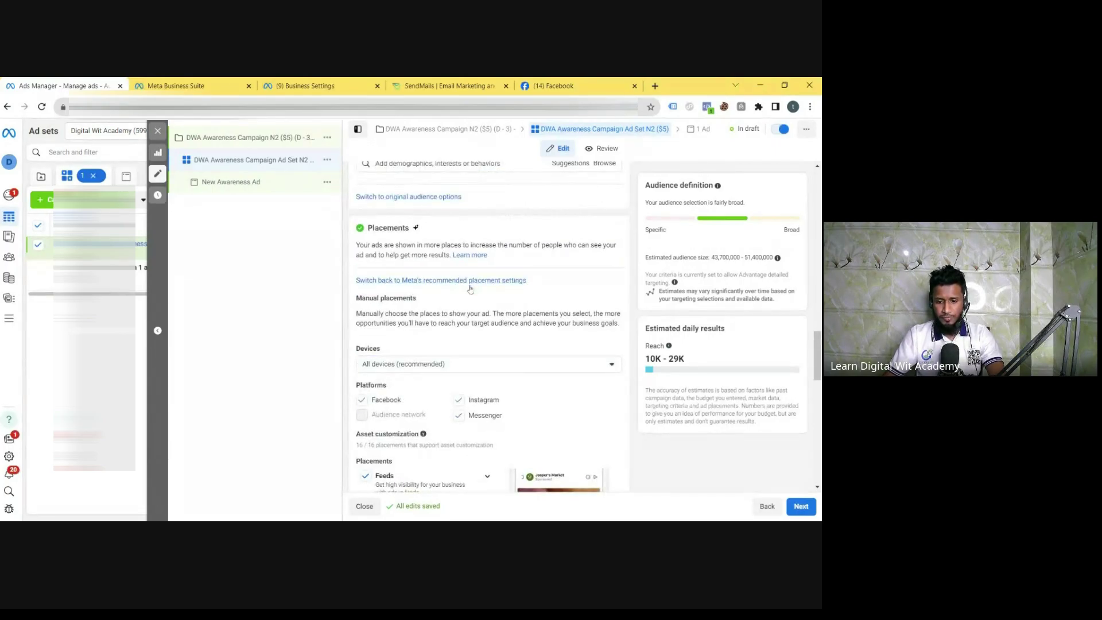
pyautogui.click(433, 281)
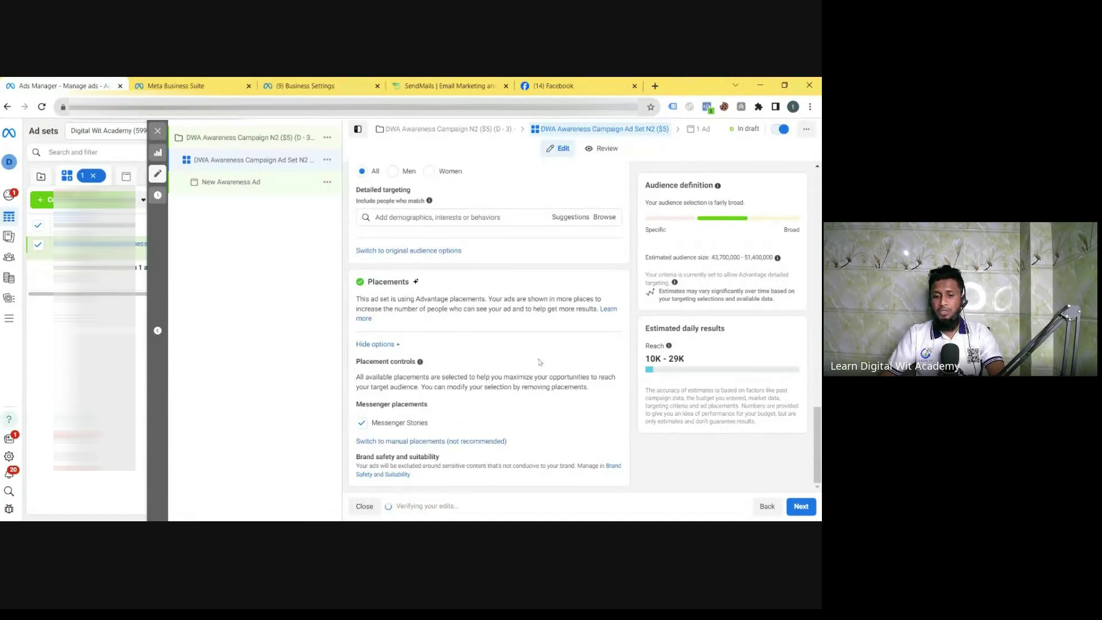
# Copy the full ad set name and continue to the ad level of the campaign
pyautogui.scroll(15, 540, 362)
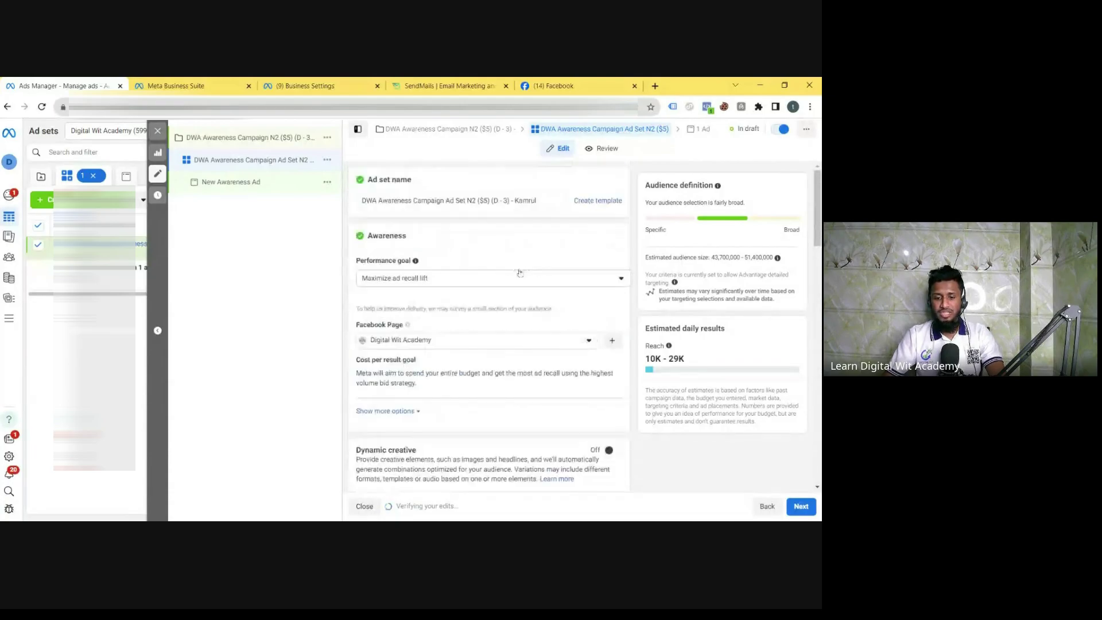
pyautogui.click(546, 202)
pyautogui.tripleClick(546, 202)
pyautogui.hotkey('ctrl', 'c')
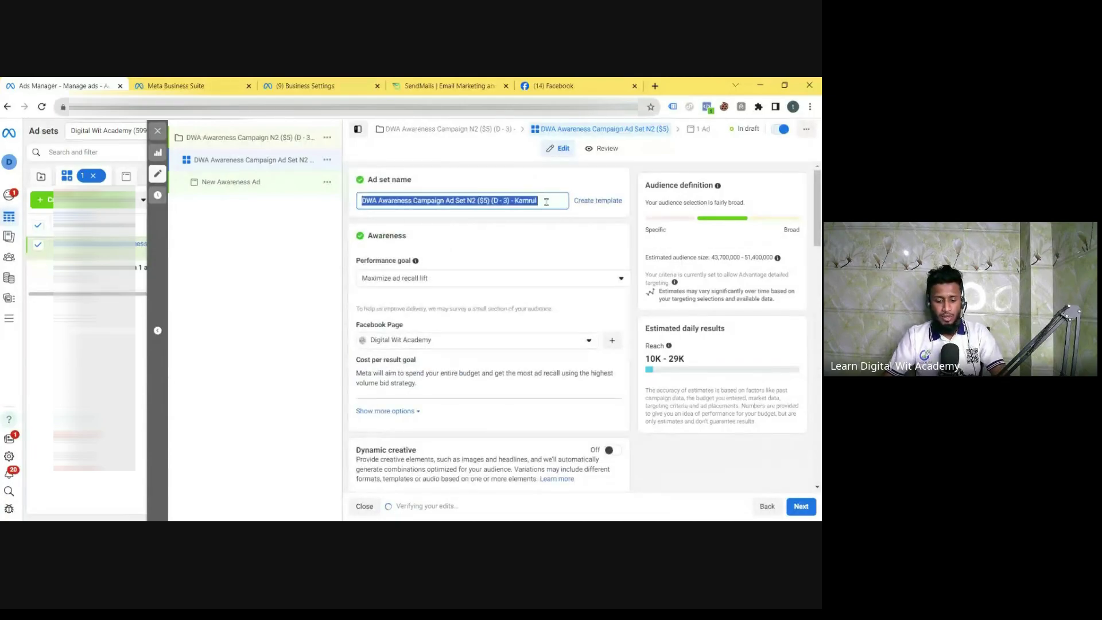
pyautogui.scroll(-12, 614, 403)
pyautogui.scroll(-4, 614, 403)
pyautogui.click(801, 506)
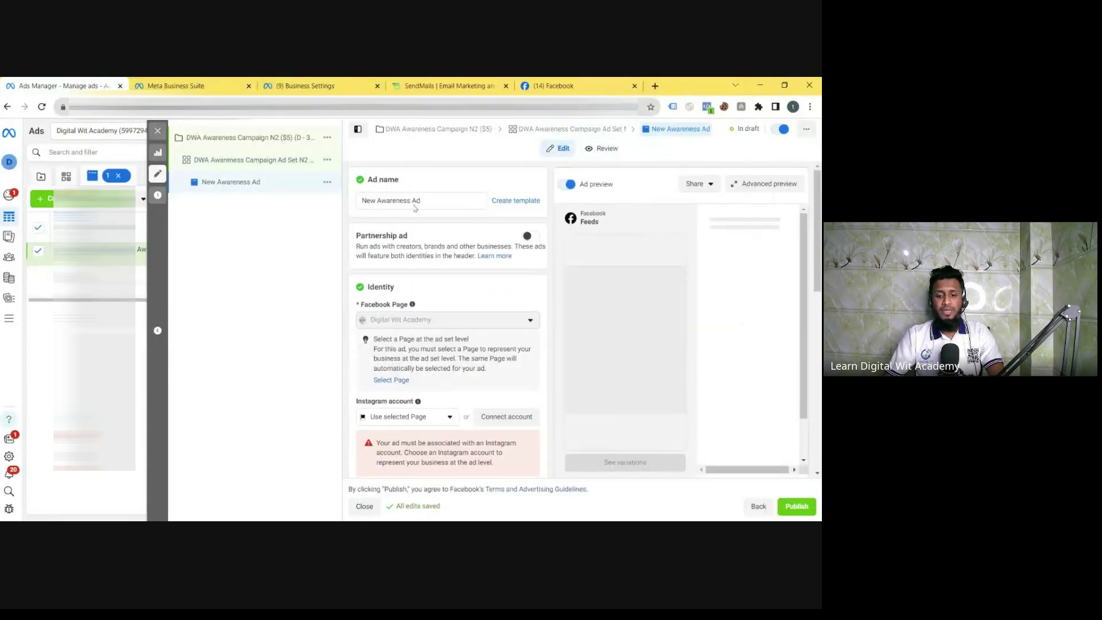
# Rename the new ad with the copied ad set name, removing the word "Set" so it contains "Ad N2 ($5) (D - 3)"
pyautogui.tripleClick(429, 197)
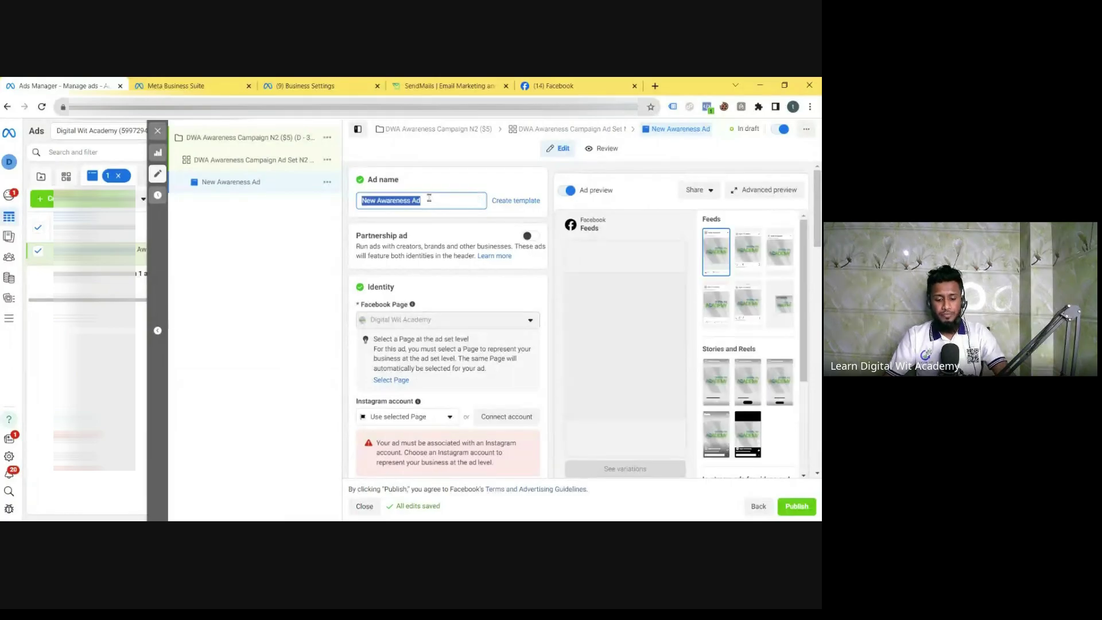
pyautogui.hotkey('ctrl', 'v')
pyautogui.doubleClick(403, 200)
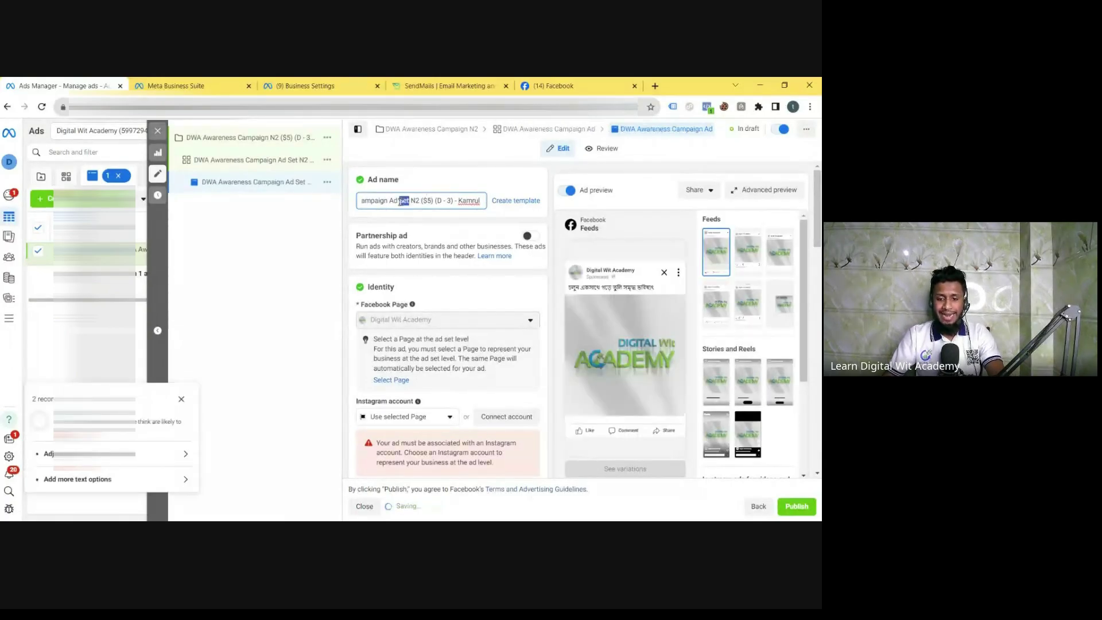
pyautogui.press('BackSpace')
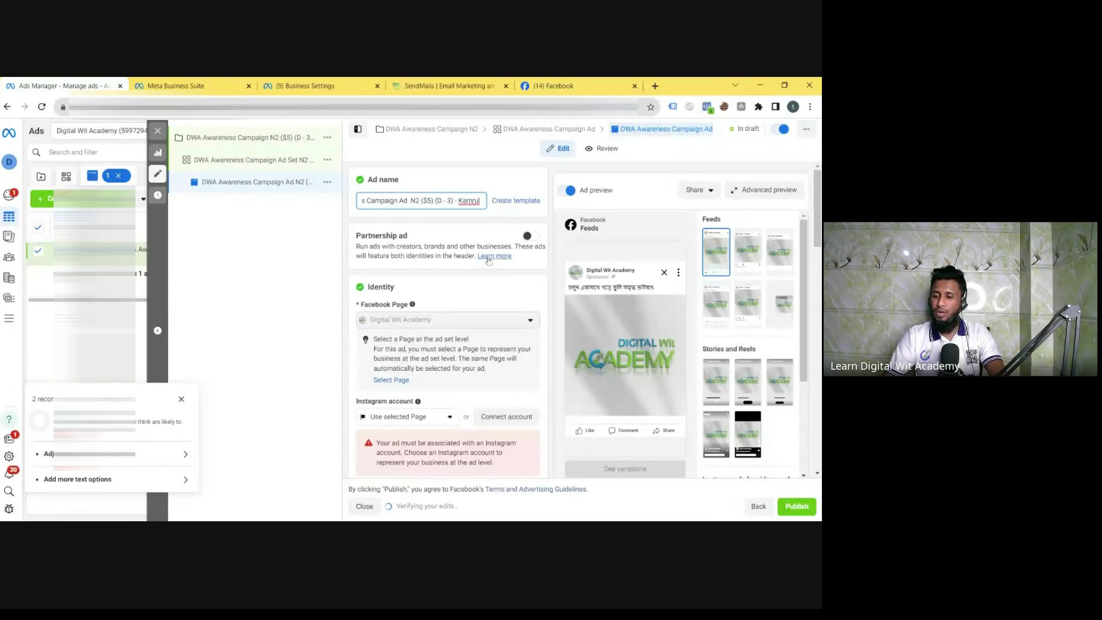
# Choose digitalwit.academy as the Instagram account in the ad's Identity section
pyautogui.scroll(-1, 489, 262)
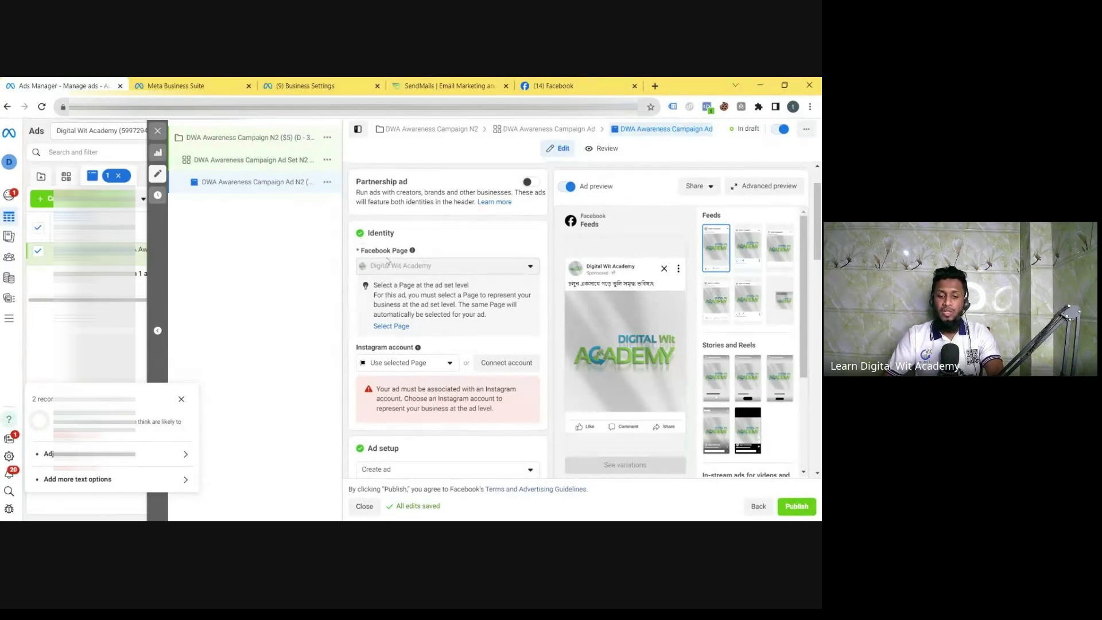
pyautogui.scroll(-1, 392, 271)
pyautogui.scroll(-1, 392, 271)
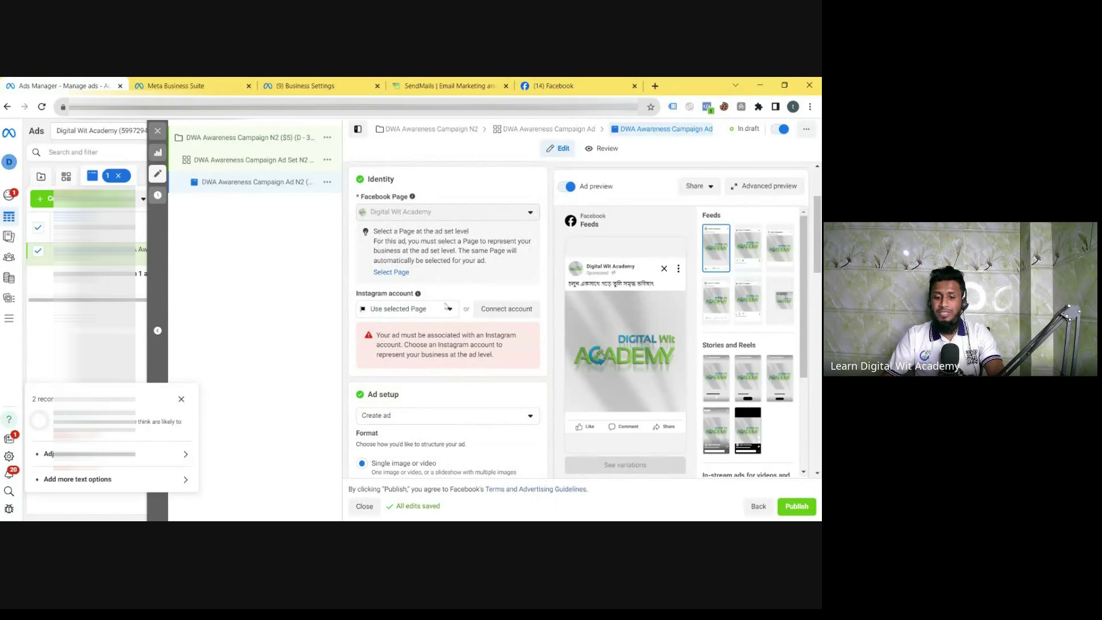
pyautogui.scroll(-1, 451, 264)
pyautogui.click(453, 261)
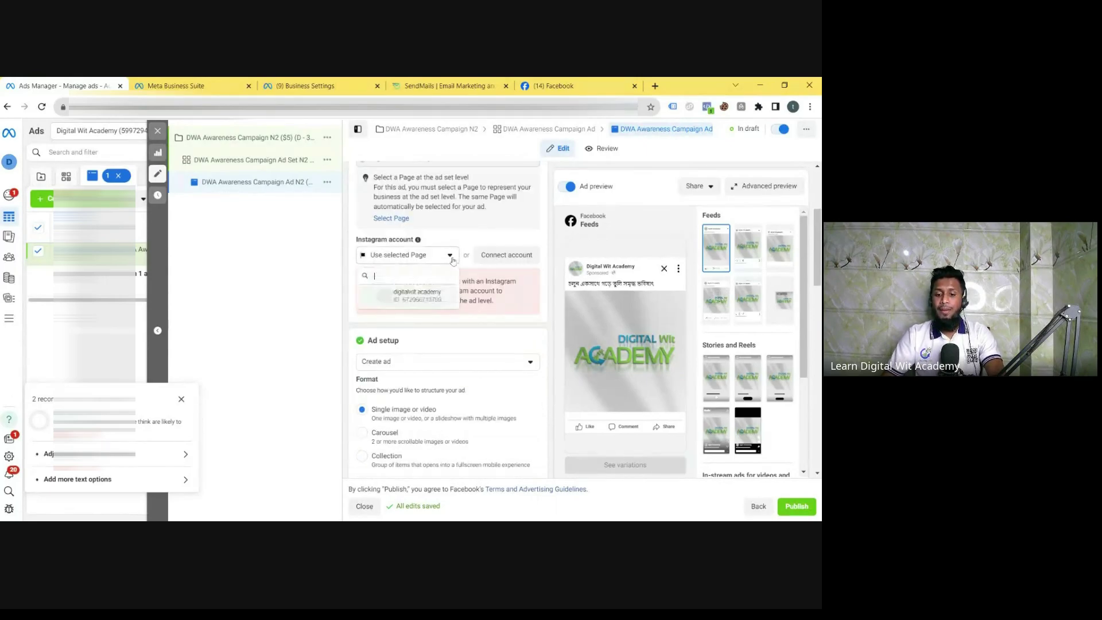
pyautogui.click(422, 307)
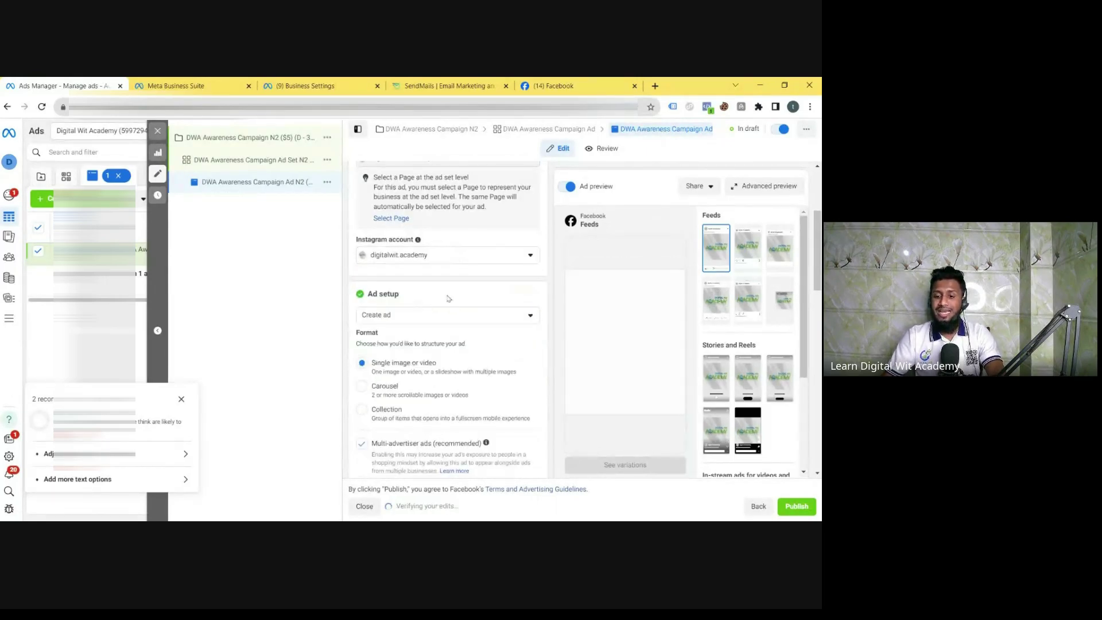
pyautogui.scroll(2, 421, 287)
pyautogui.scroll(-2, 422, 286)
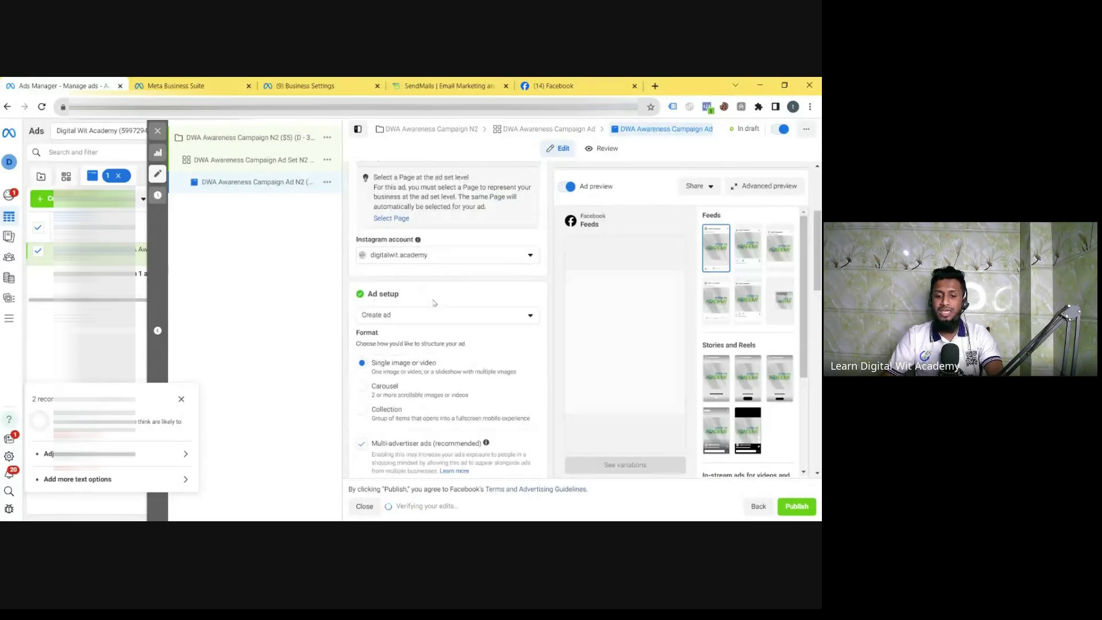
pyautogui.scroll(1, 477, 273)
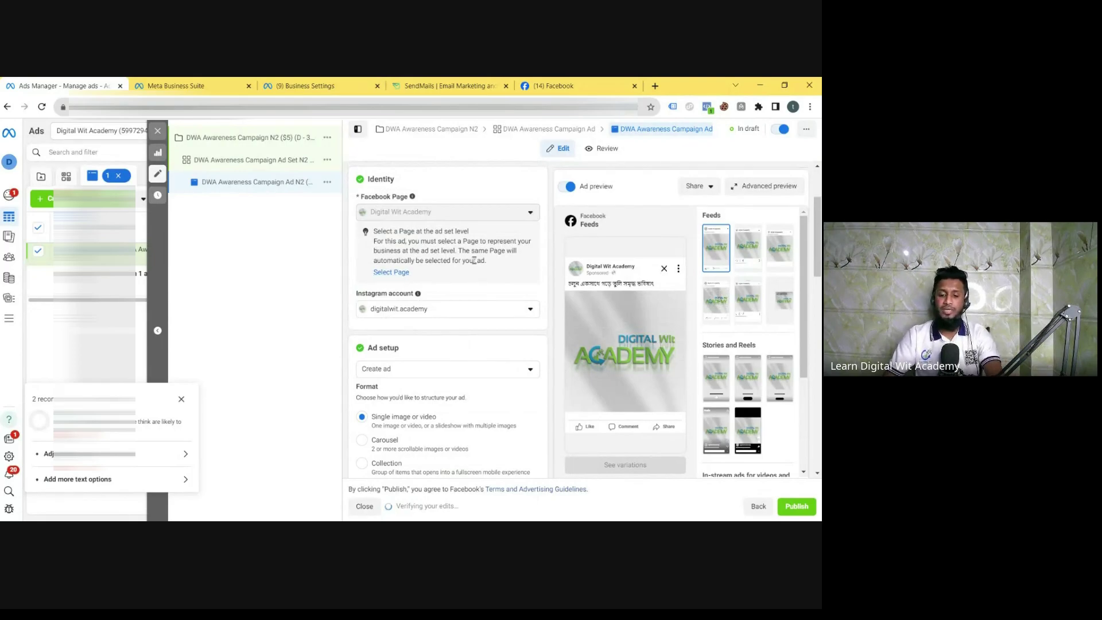
# Examine the ad setup choices, including creating an ad or using an existing post, the ad formats and the ad creative settings
pyautogui.scroll(-2, 448, 270)
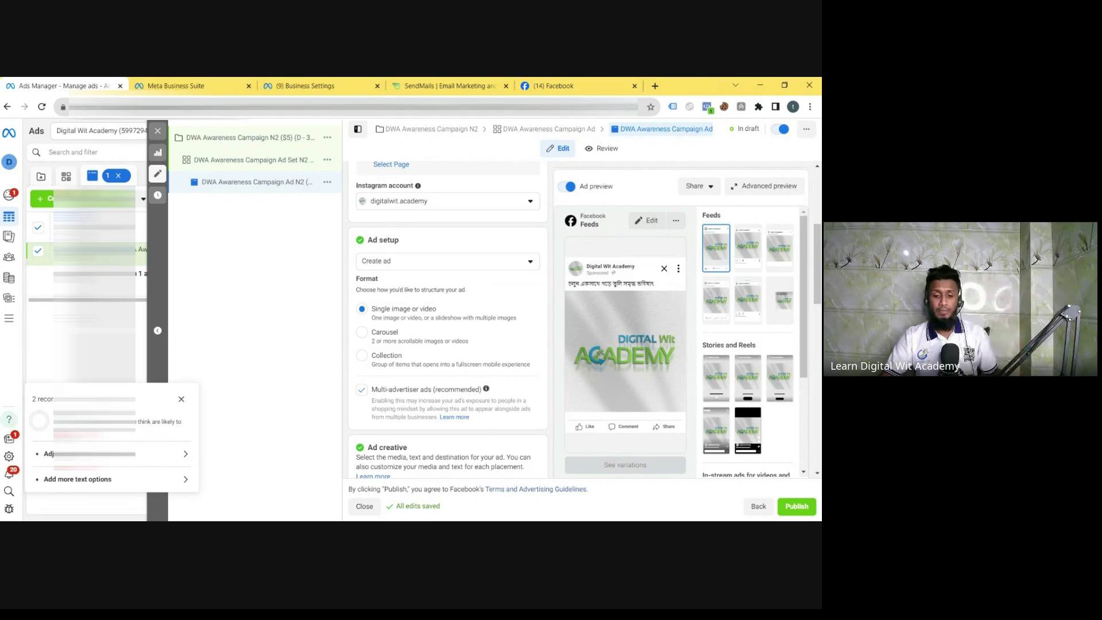
pyautogui.click(389, 262)
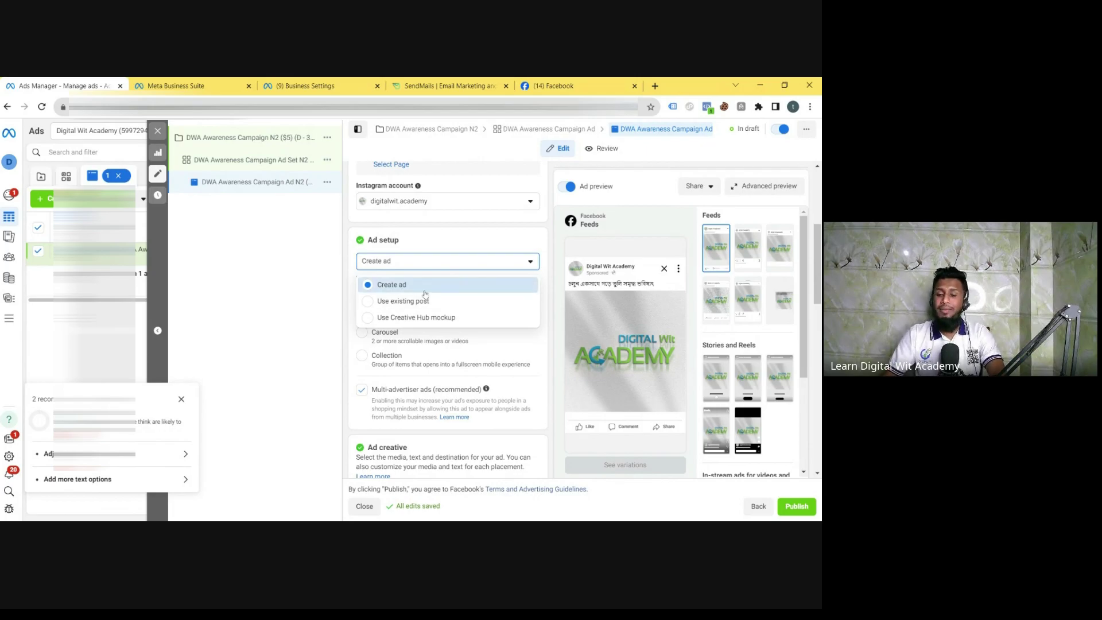
pyautogui.scroll(-4, 466, 276)
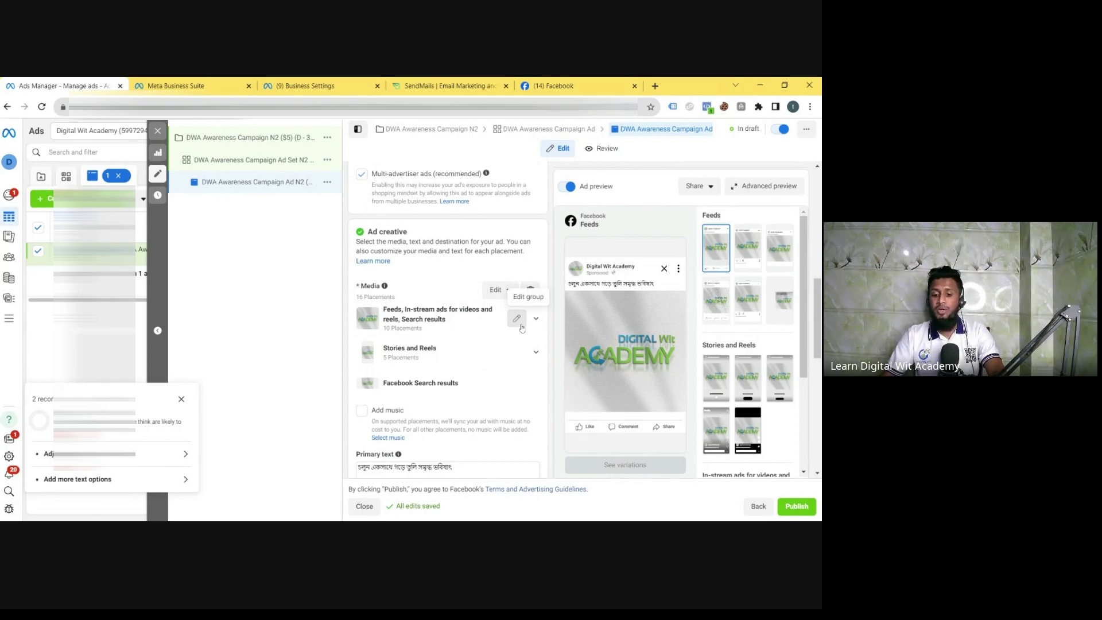
pyautogui.scroll(3, 436, 299)
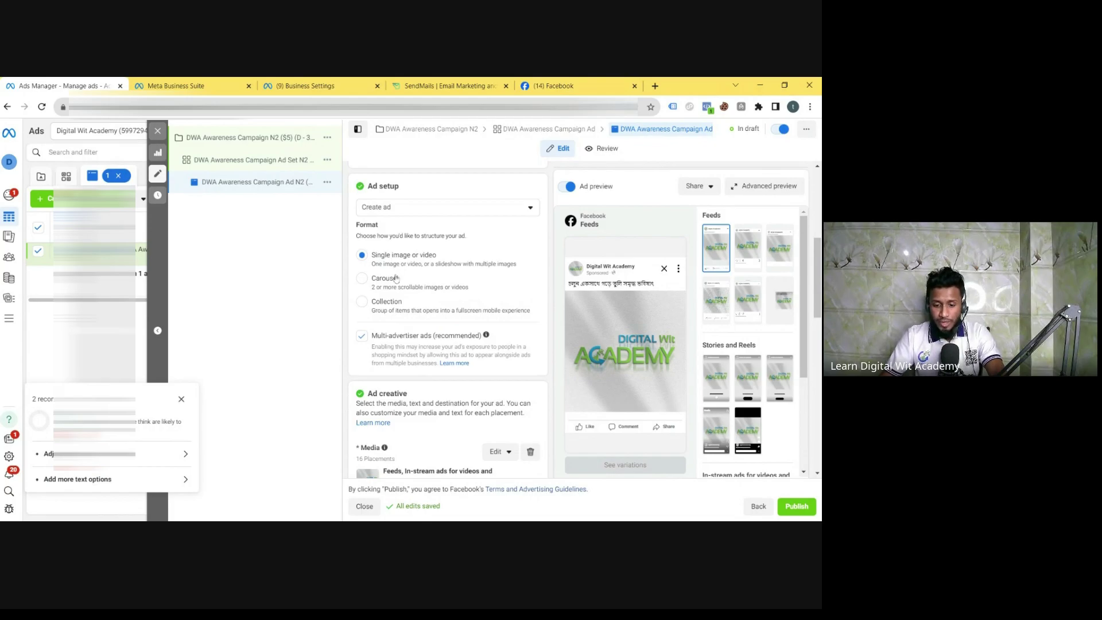
pyautogui.scroll(-3, 402, 275)
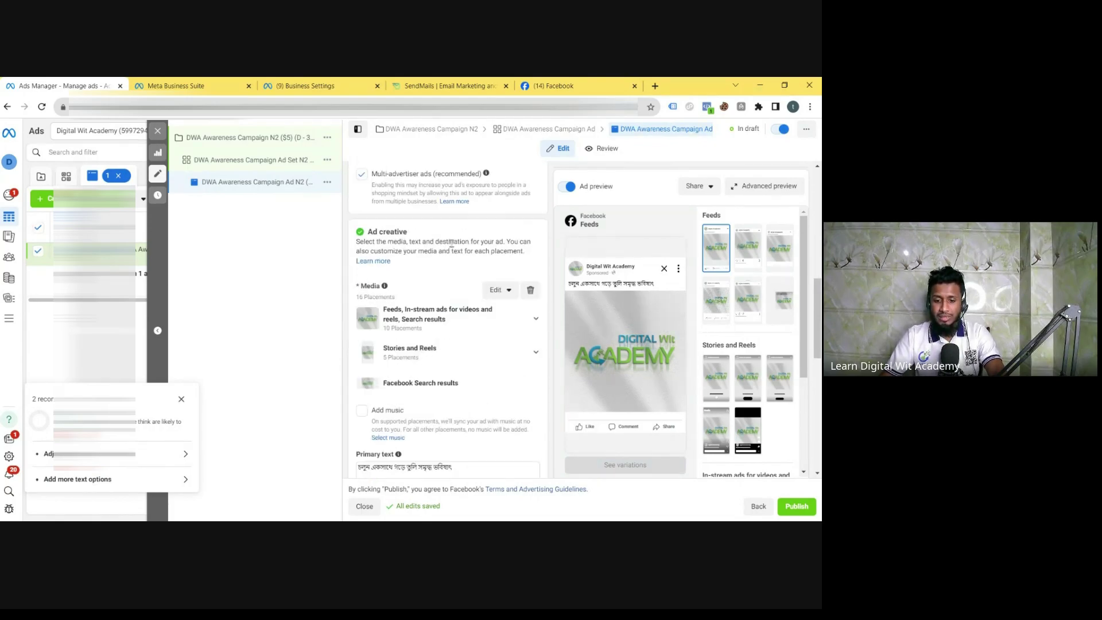
# Open the Feeds, In-stream ads and Search results media group, close its editor without saving, and remove the ad's current media
pyautogui.scroll(-1, 452, 243)
pyautogui.click(518, 258)
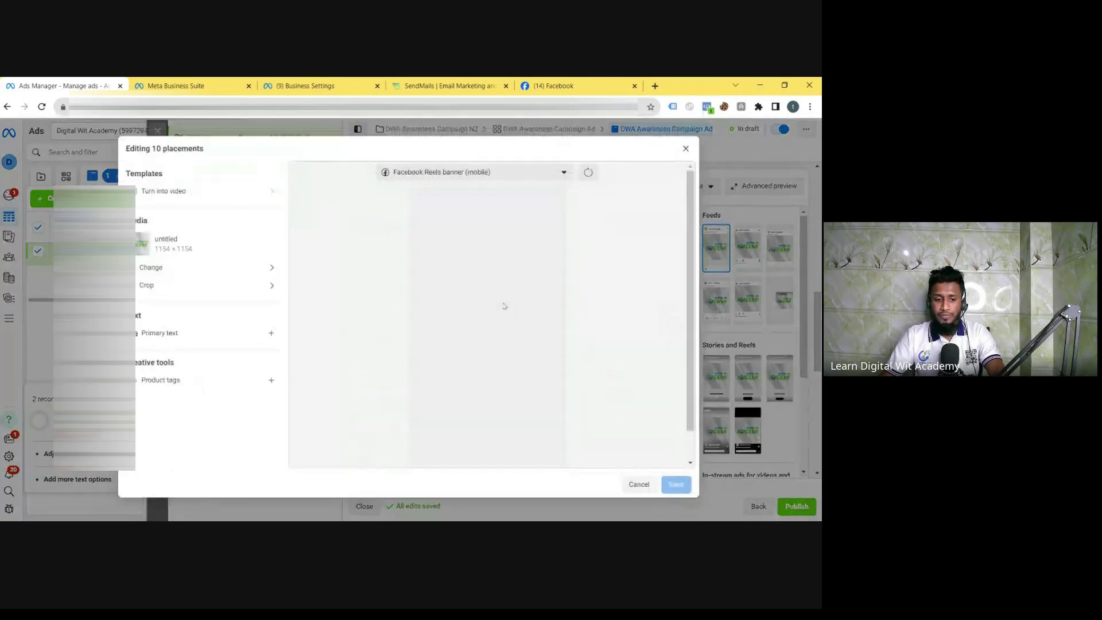
pyautogui.click(685, 149)
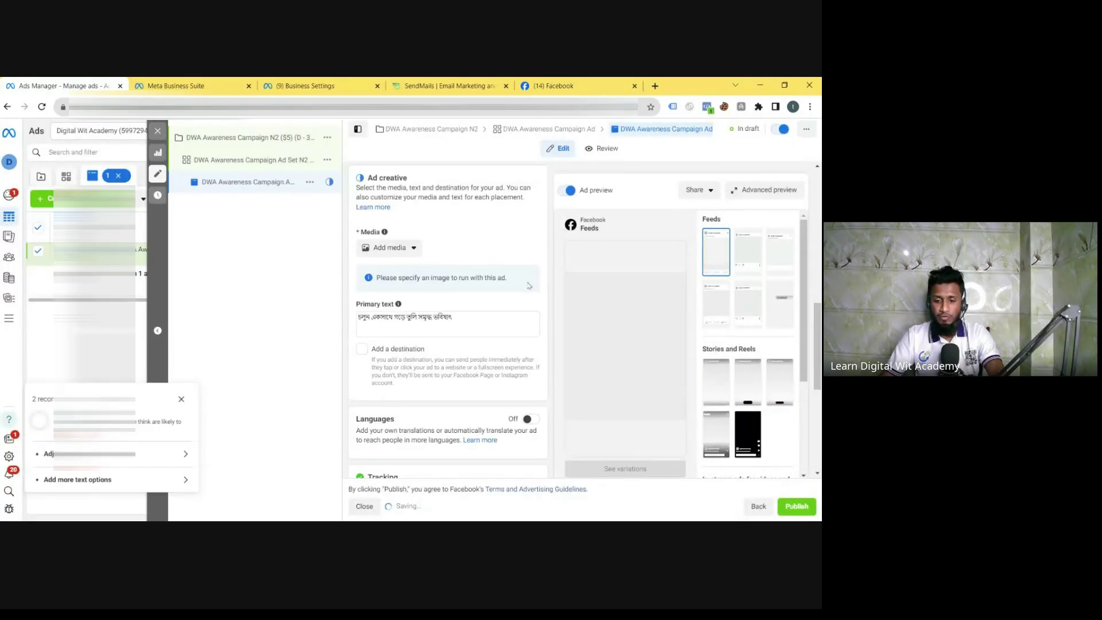
pyautogui.scroll(5, 397, 263)
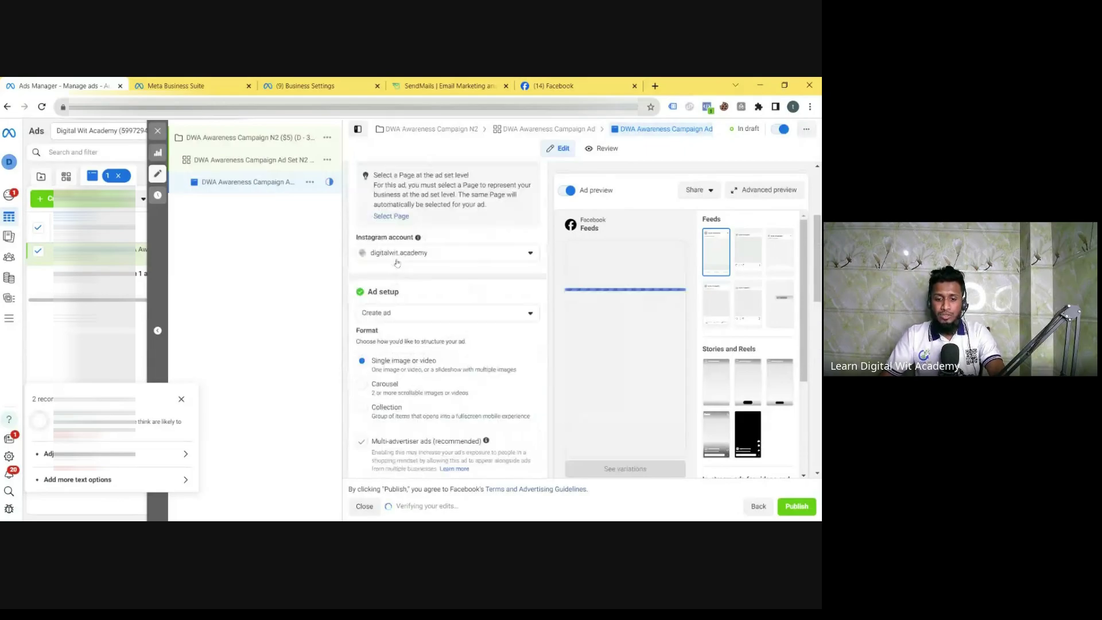
# Open the account image library from the ad creative's media options and close it without choosing an image
pyautogui.scroll(-4, 440, 314)
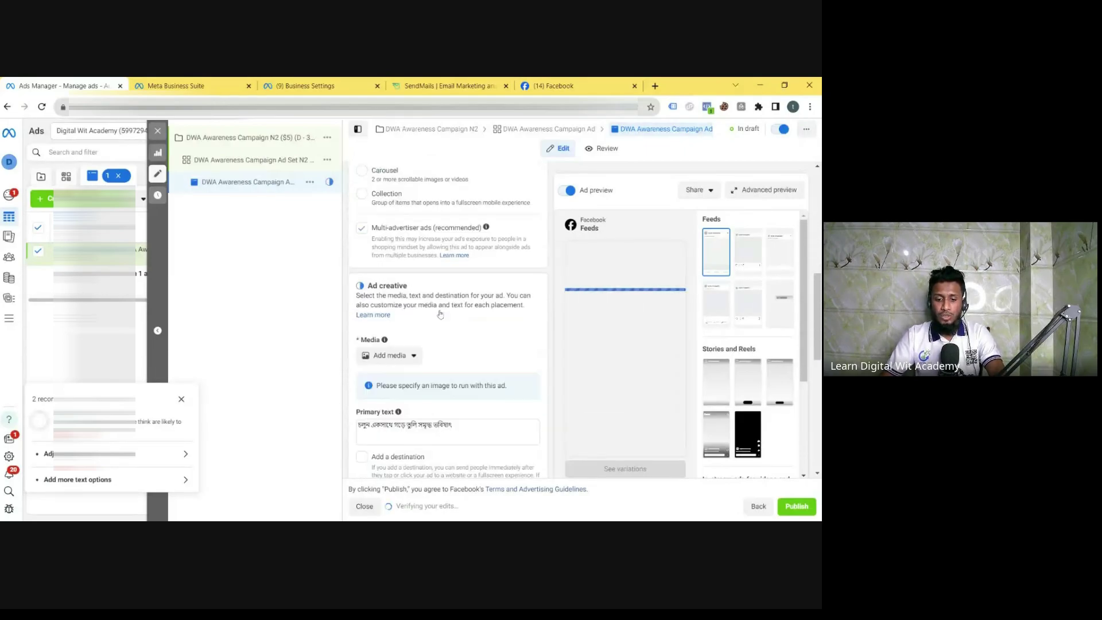
pyautogui.scroll(-2, 440, 314)
pyautogui.scroll(1, 473, 272)
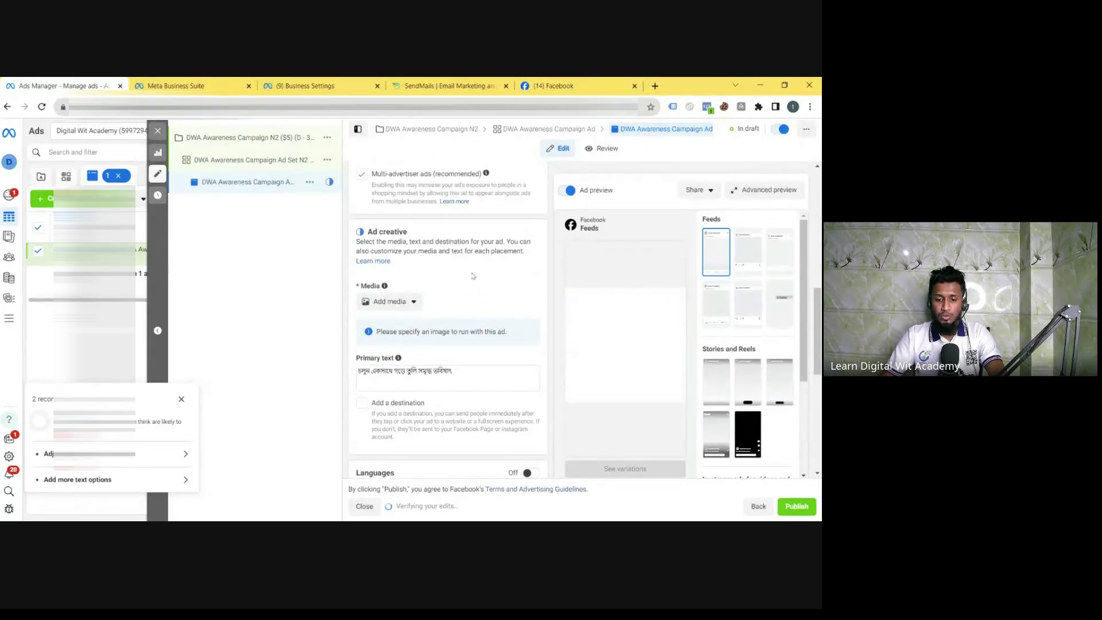
pyautogui.click(395, 304)
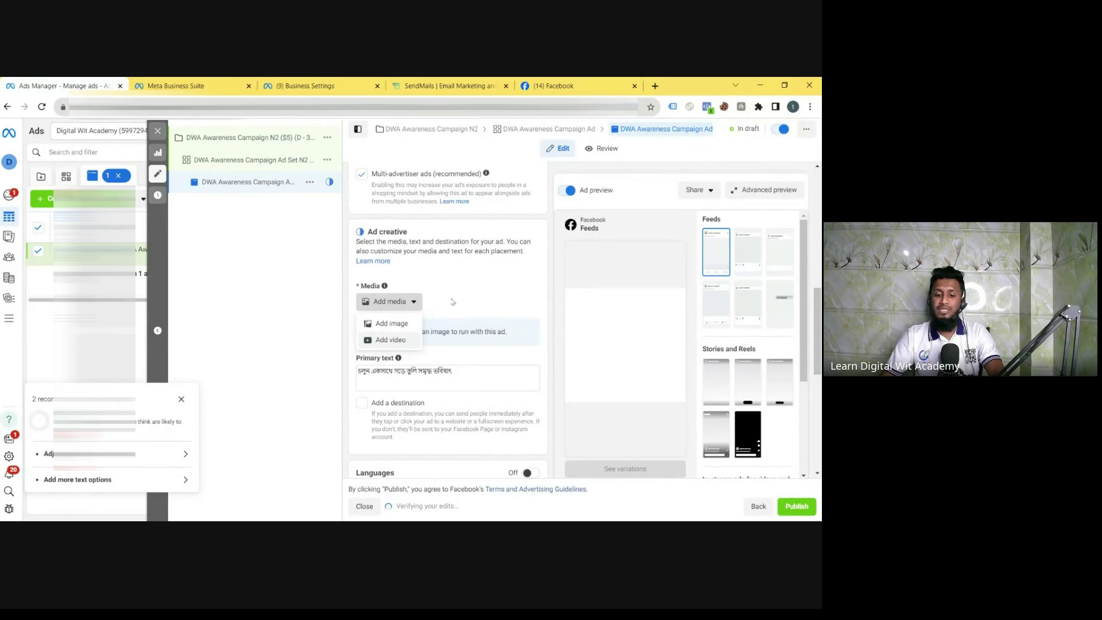
pyautogui.click(409, 326)
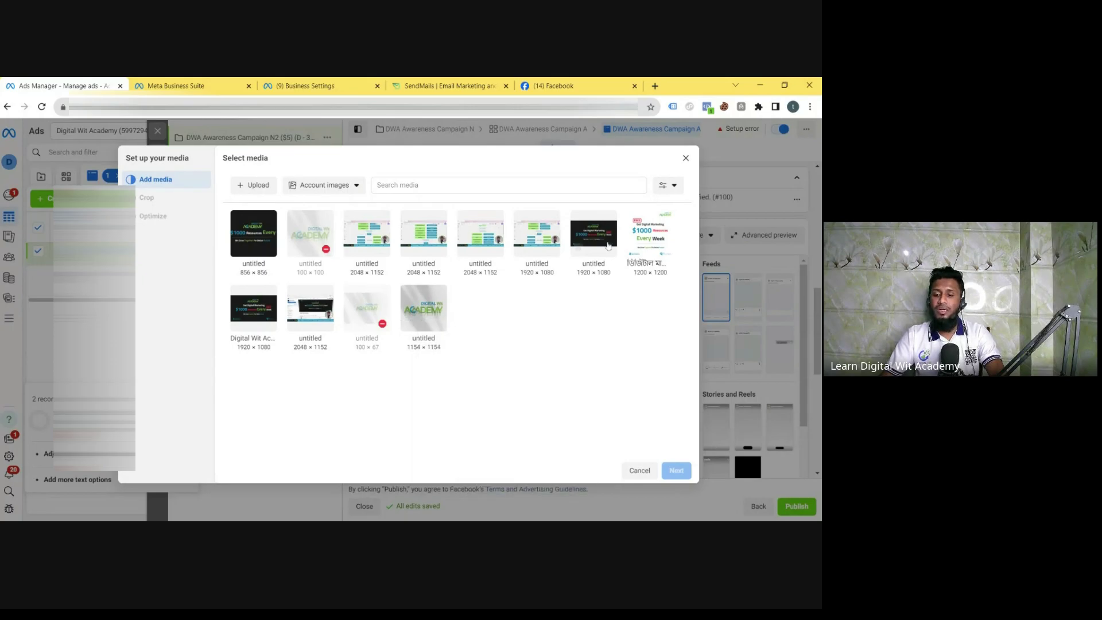
pyautogui.click(686, 158)
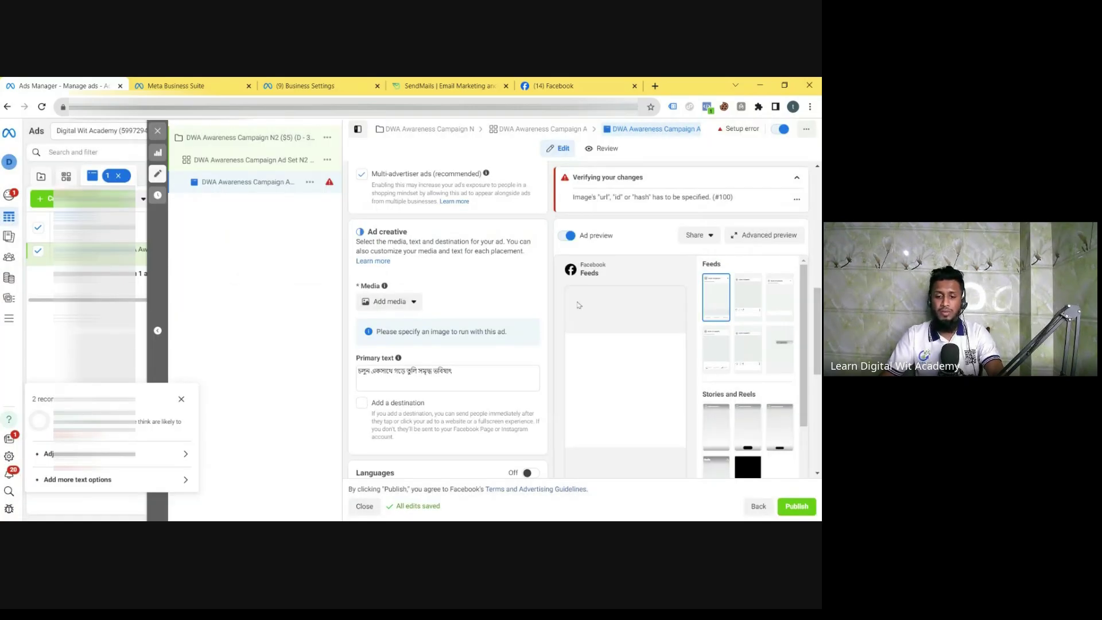
# Change the ad setup from creating a new ad to Use existing post
pyautogui.scroll(3, 477, 324)
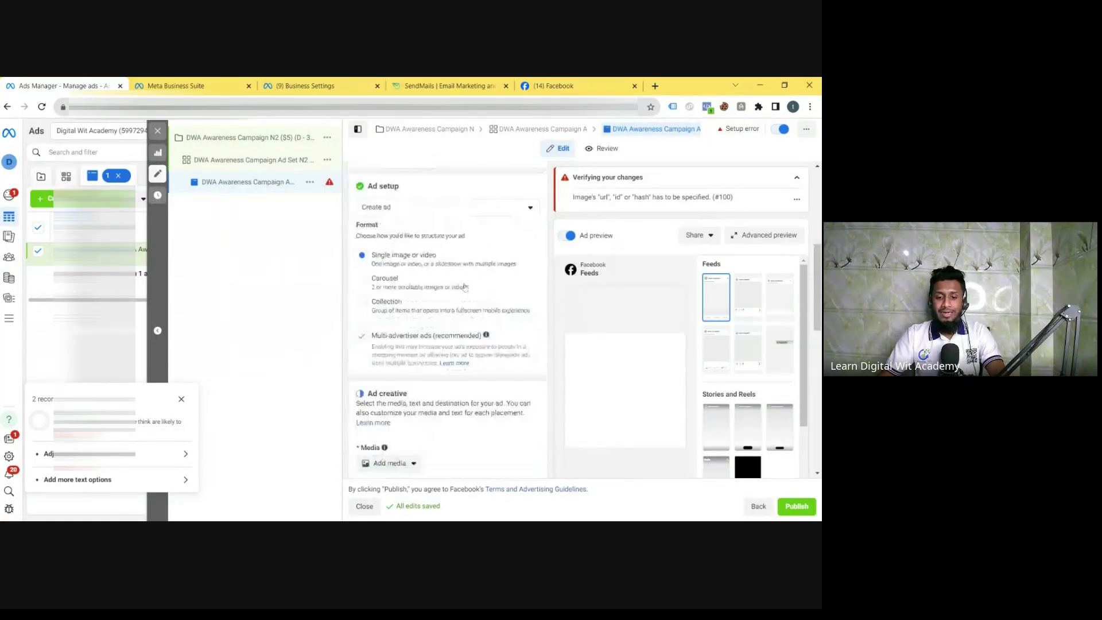
pyautogui.click(461, 215)
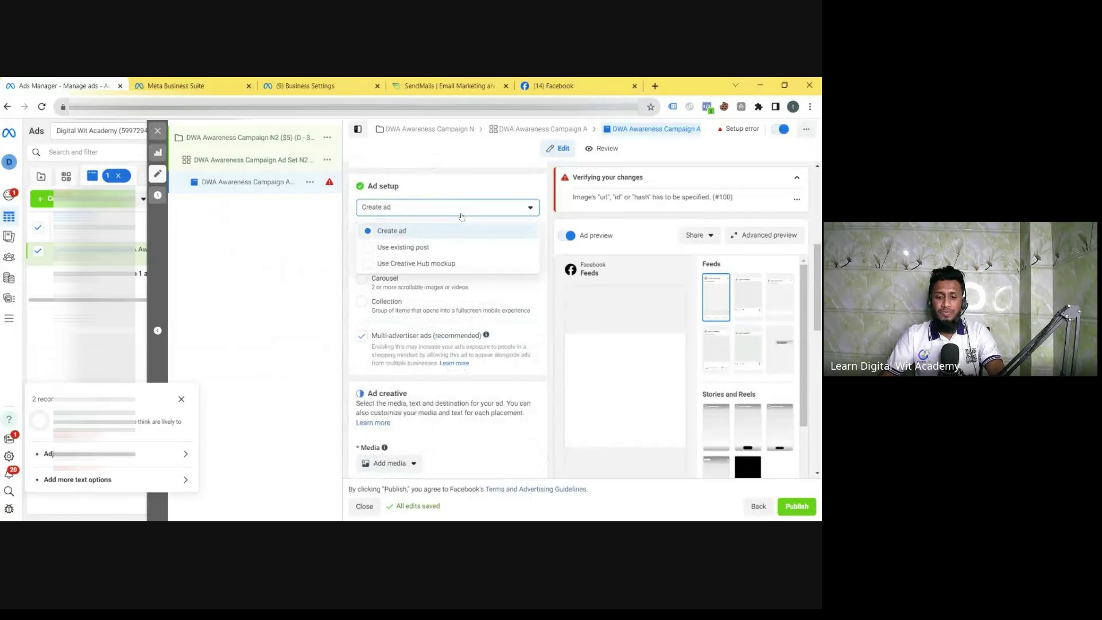
pyautogui.click(403, 247)
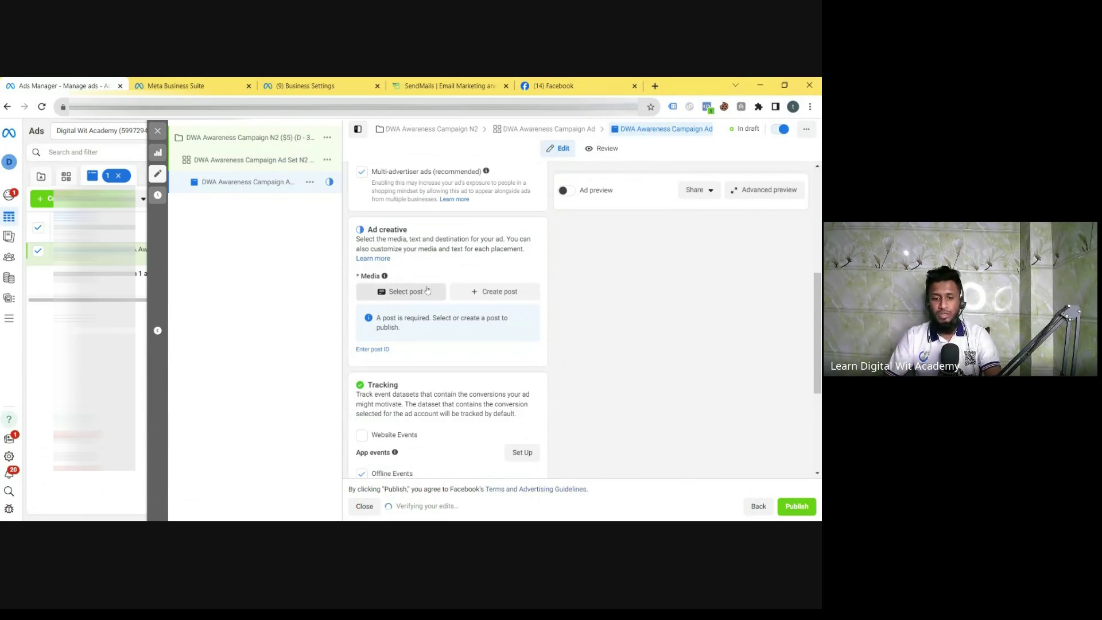
# Try the Use Creative Hub mockup option, dismiss the mockup selection and keep the ad setup on Use existing post
pyautogui.scroll(2, 427, 290)
pyautogui.click(447, 251)
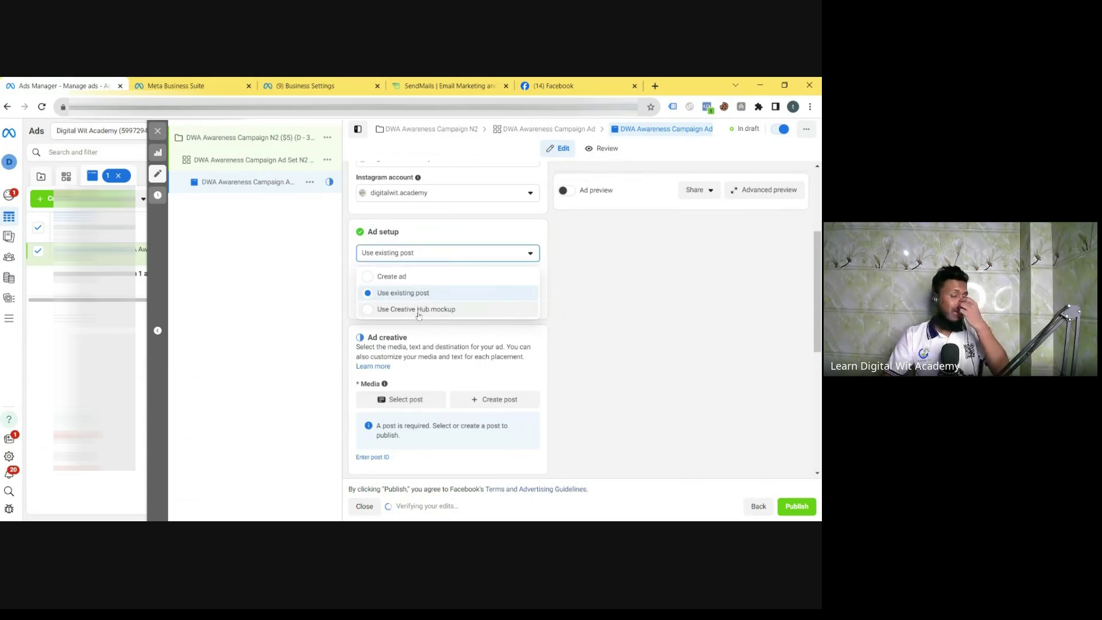
pyautogui.click(418, 310)
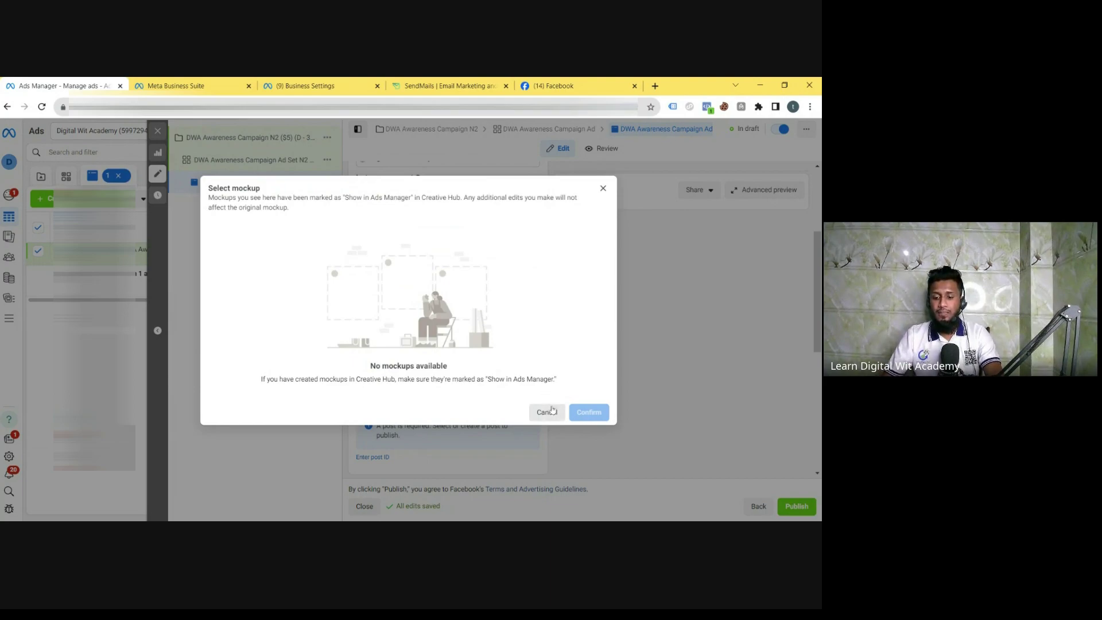
pyautogui.click(602, 188)
pyautogui.click(474, 260)
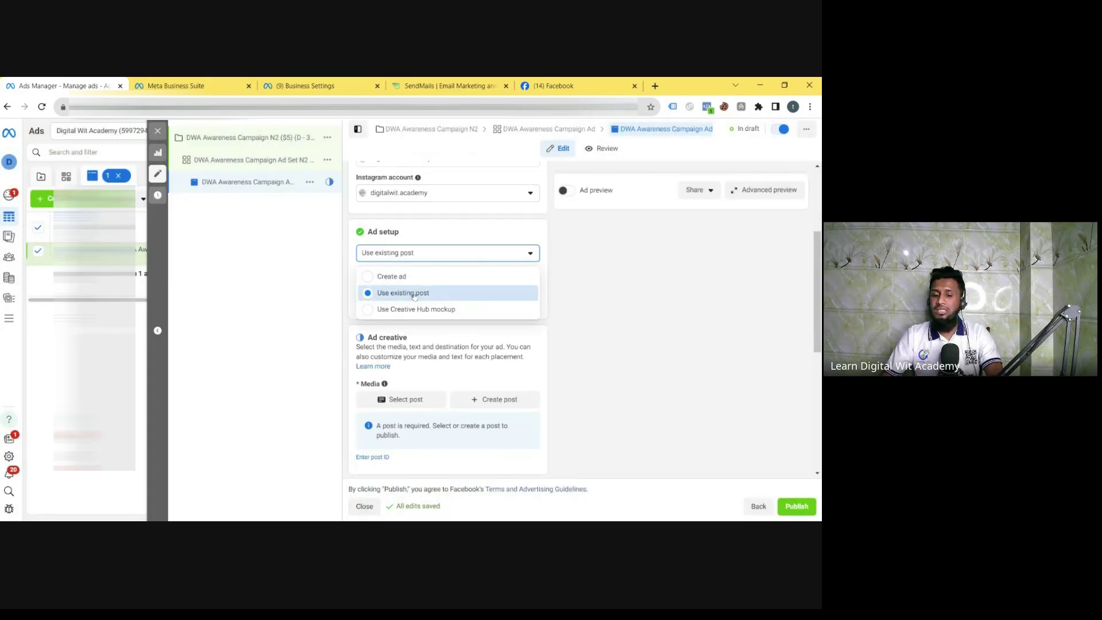
pyautogui.click(432, 294)
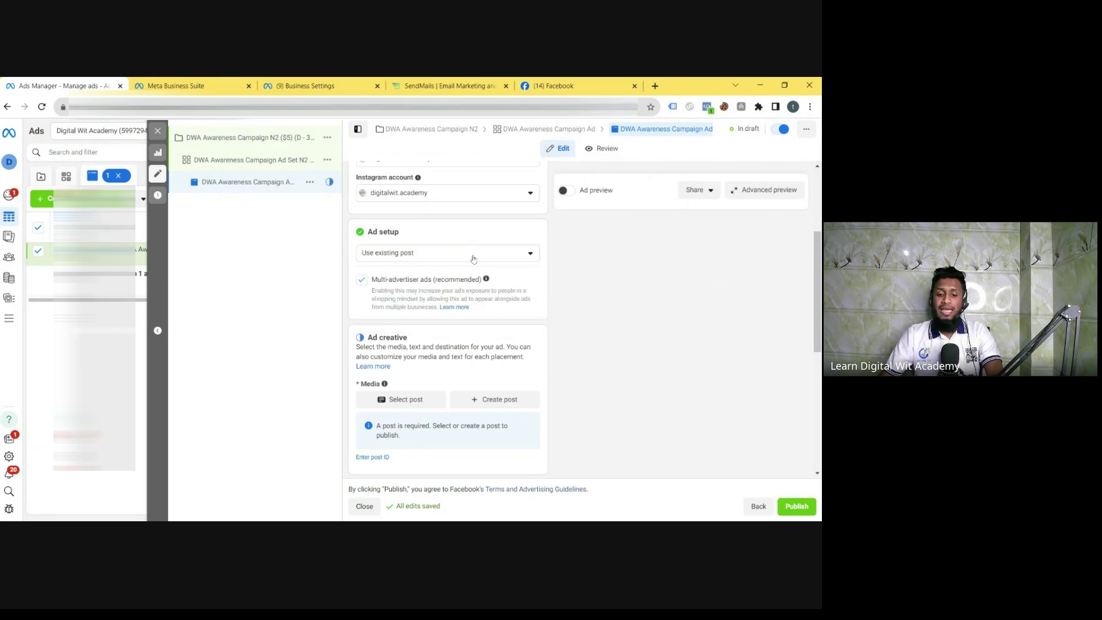
# Select the Nov 20, 2023 Facebook photo post starting "কিভাবে একটা এজেন্সি শুরু করবেন ?" as the ad's creative
pyautogui.scroll(-1, 362, 236)
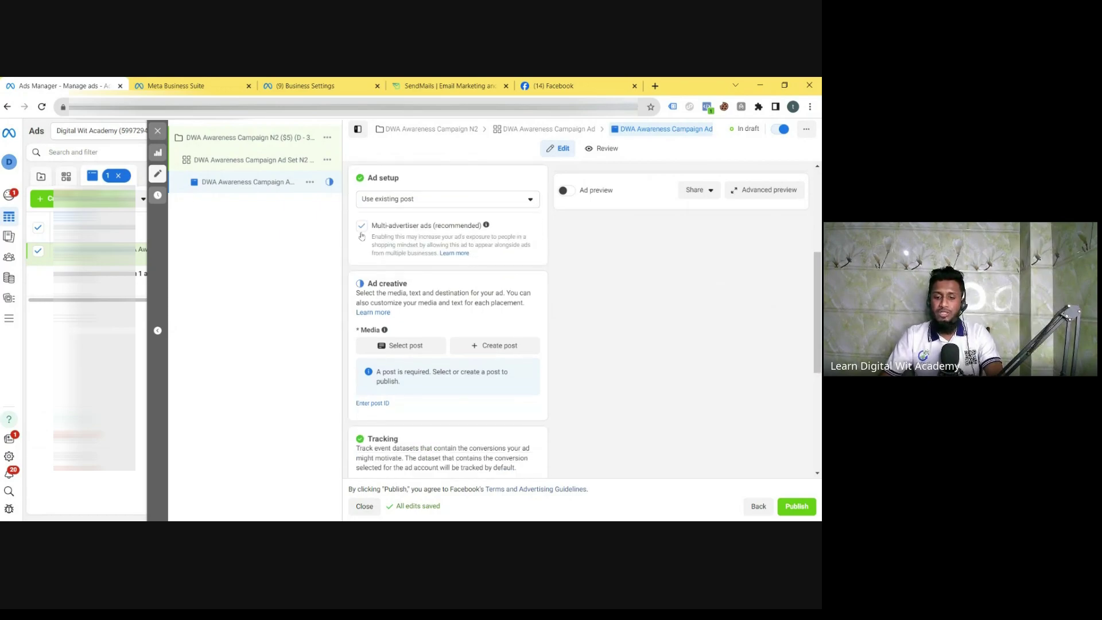
pyautogui.moveTo(487, 225)
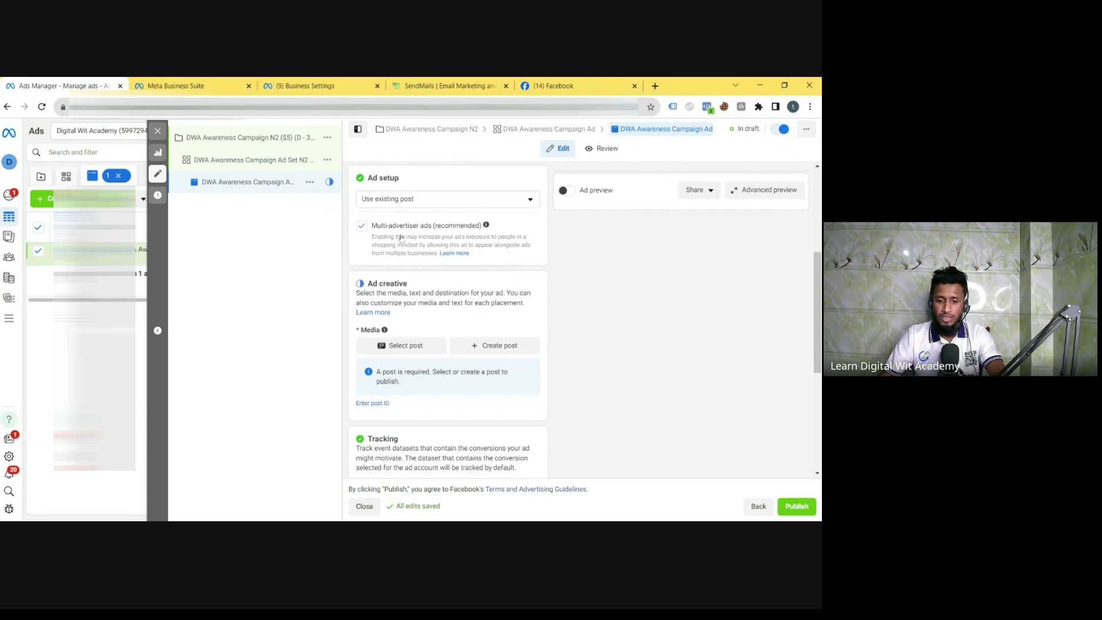
pyautogui.scroll(-1, 401, 240)
pyautogui.scroll(-1, 400, 244)
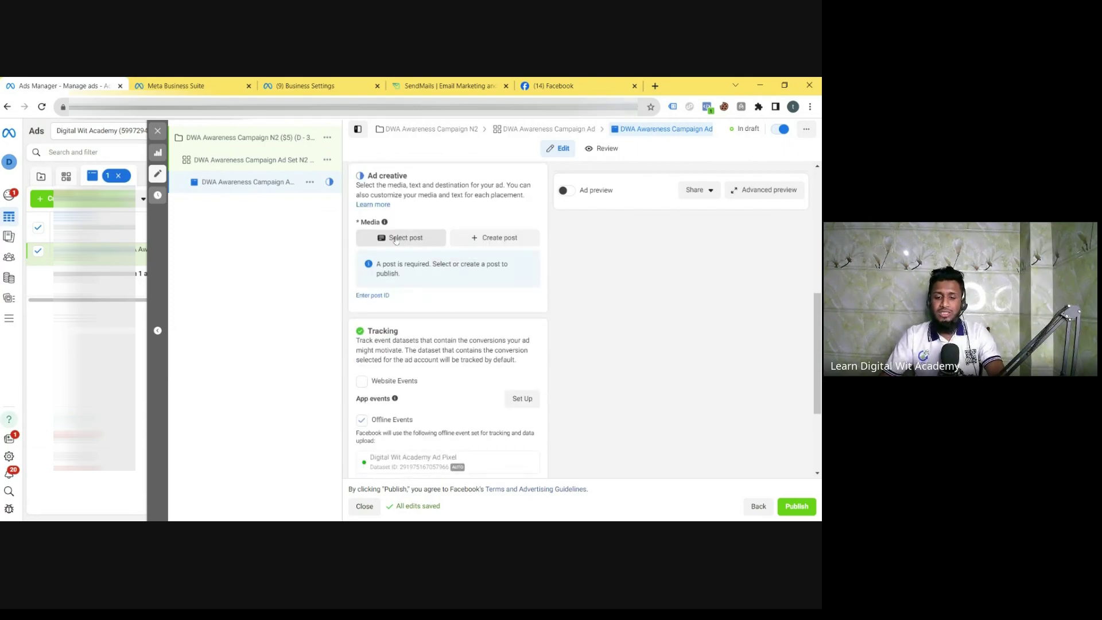
pyautogui.click(404, 241)
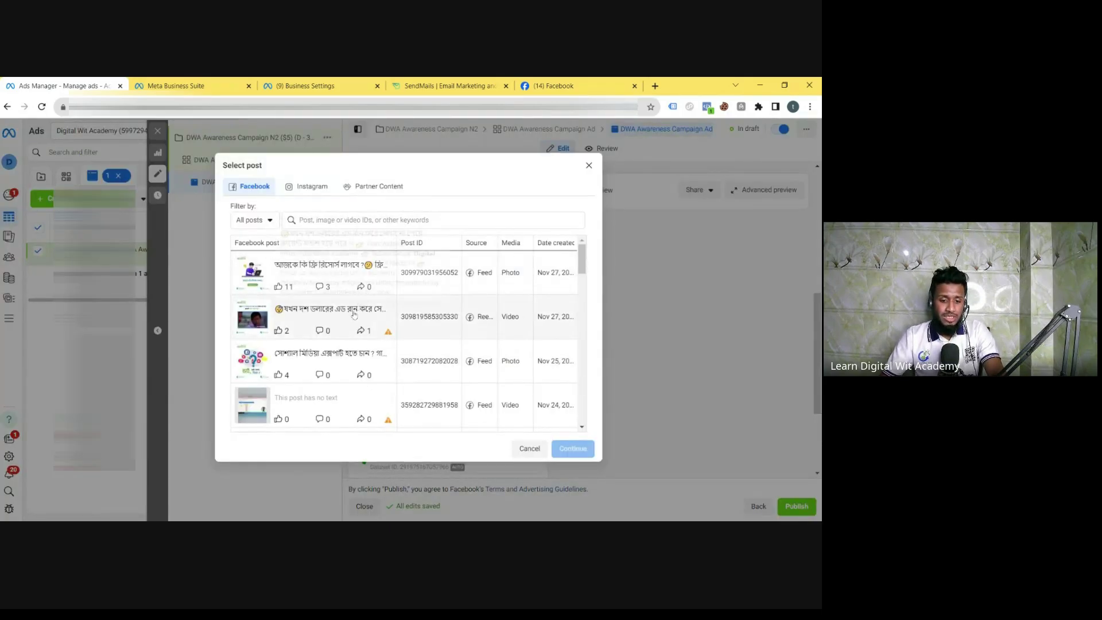
pyautogui.scroll(-1, 344, 328)
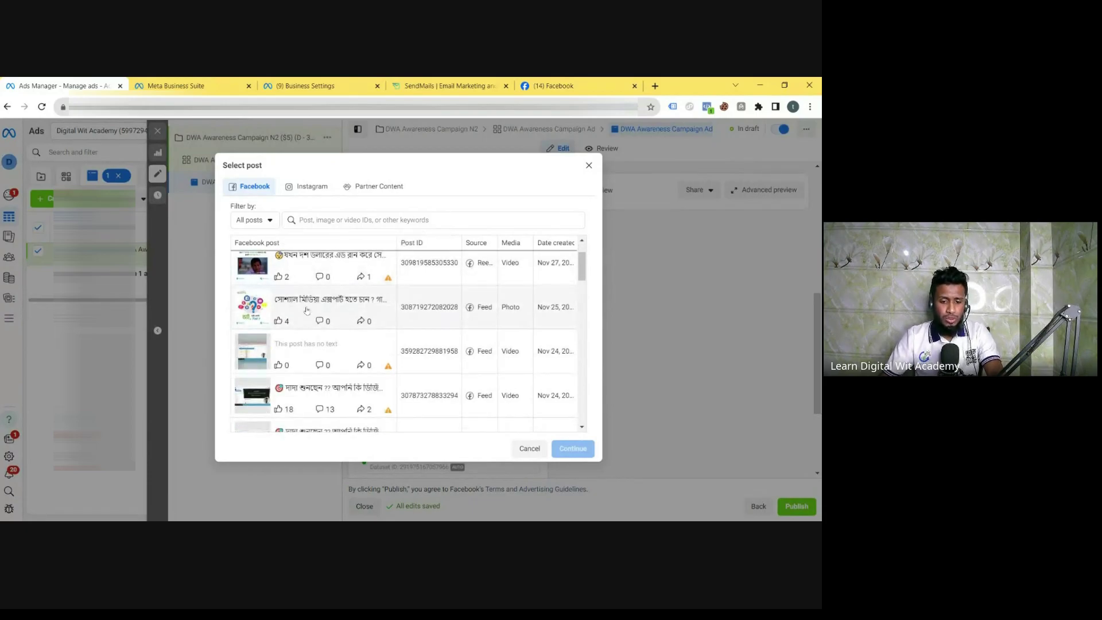
pyautogui.scroll(-3, 307, 310)
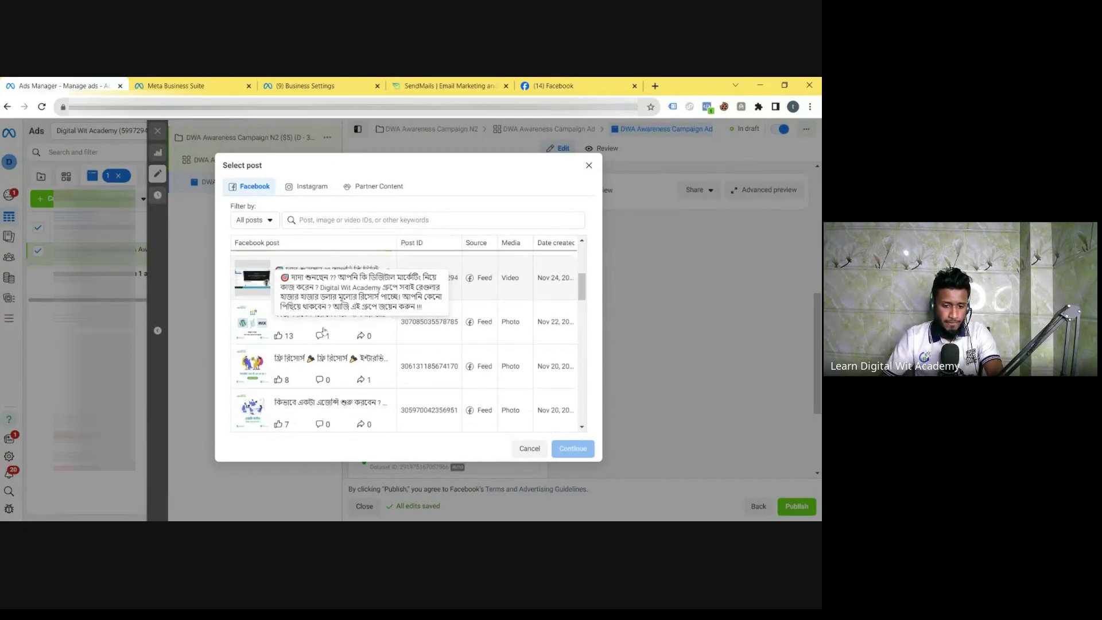
pyautogui.scroll(-2, 323, 331)
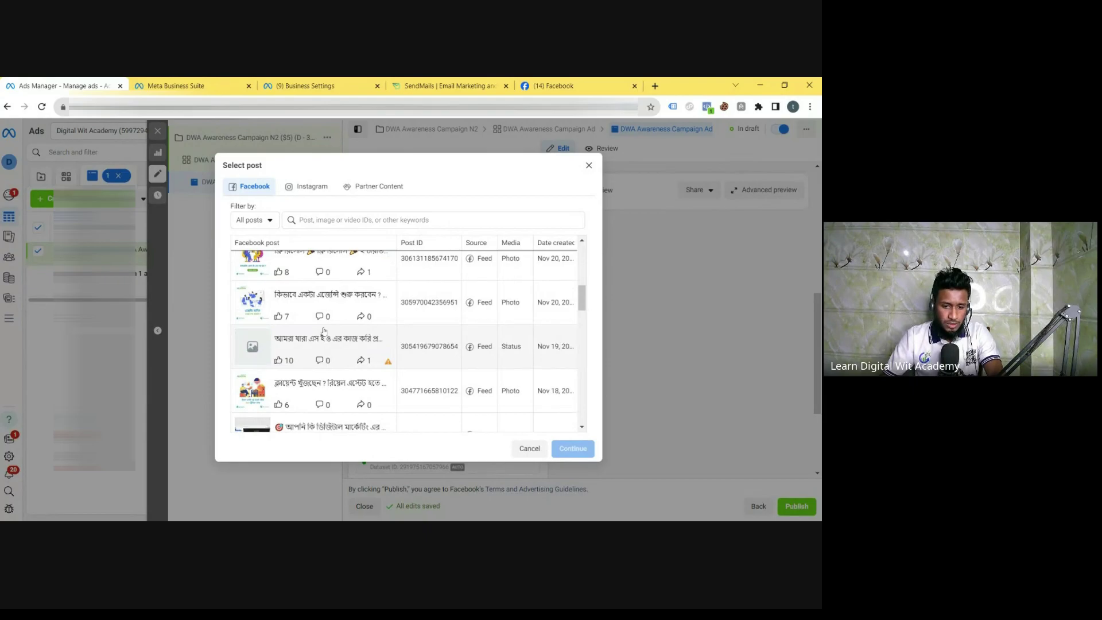
pyautogui.click(288, 303)
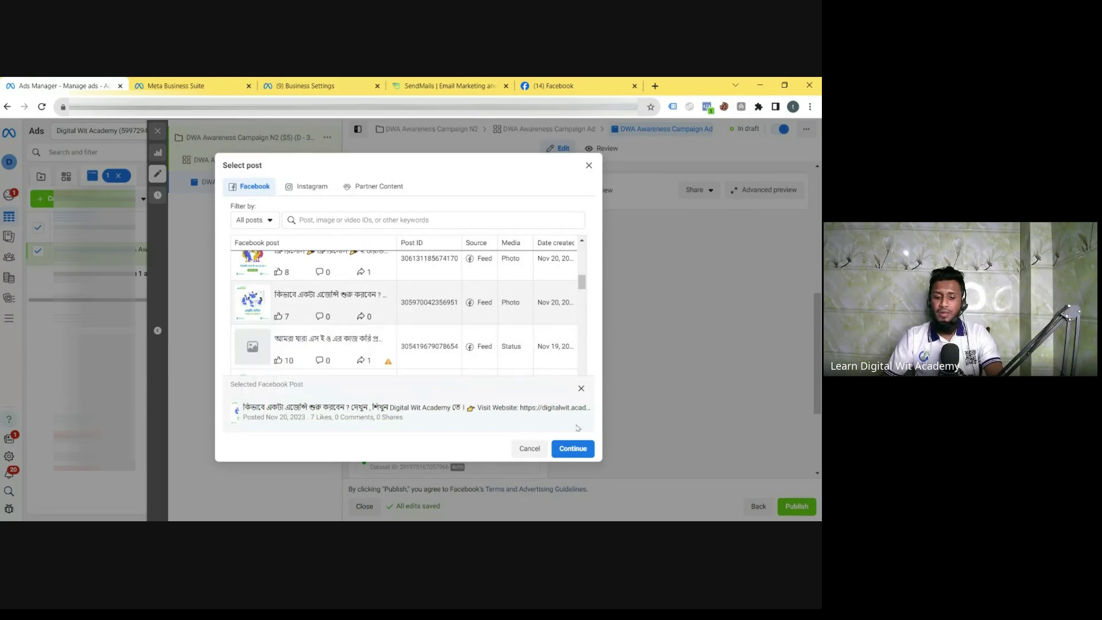
pyautogui.click(574, 451)
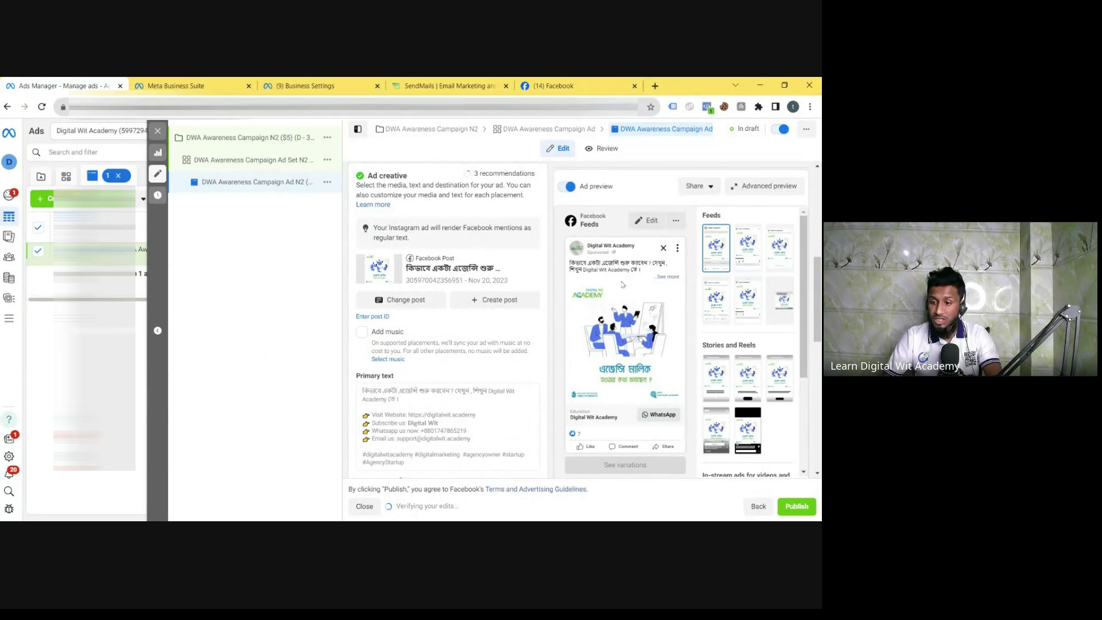
# Turn on link sharing for the ad preview and keep the link active for 60 days
pyautogui.click(698, 186)
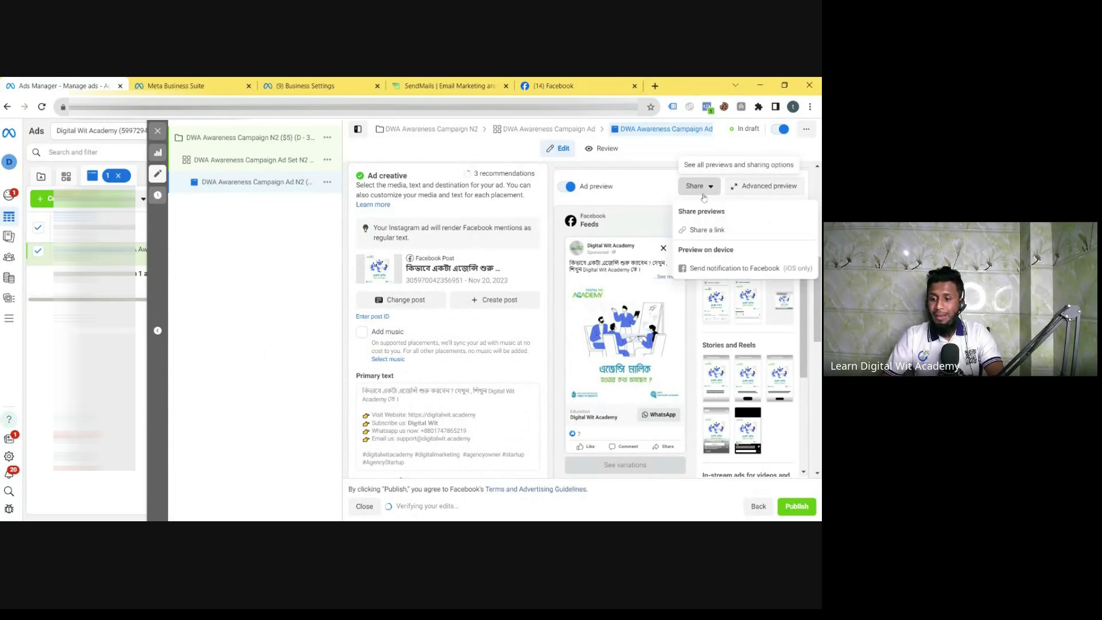
pyautogui.click(708, 230)
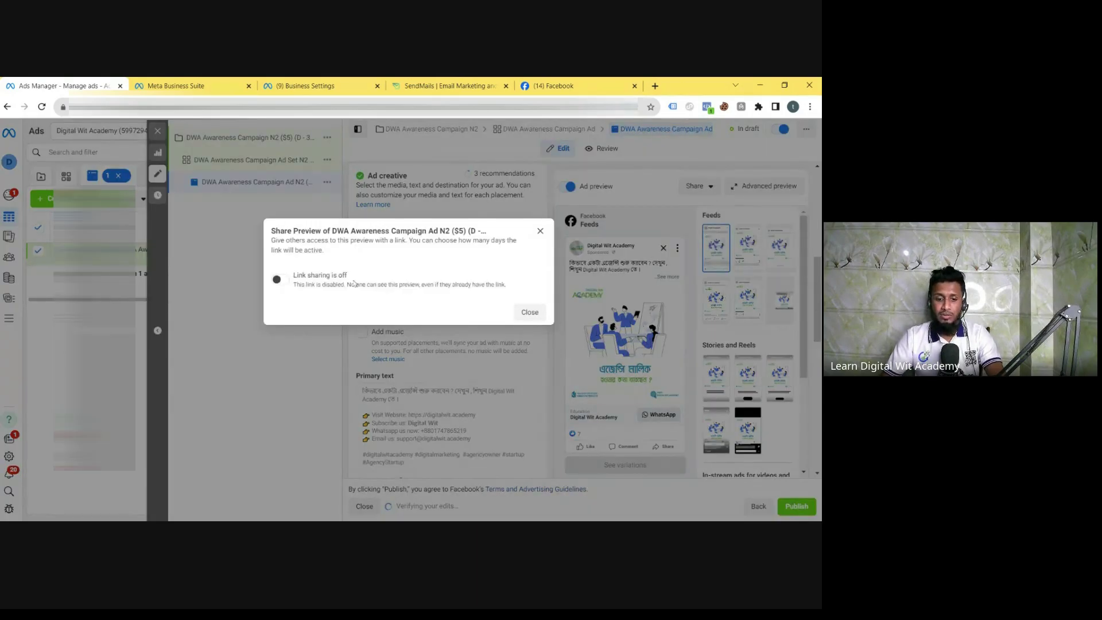
pyautogui.click(280, 280)
pyautogui.click(342, 304)
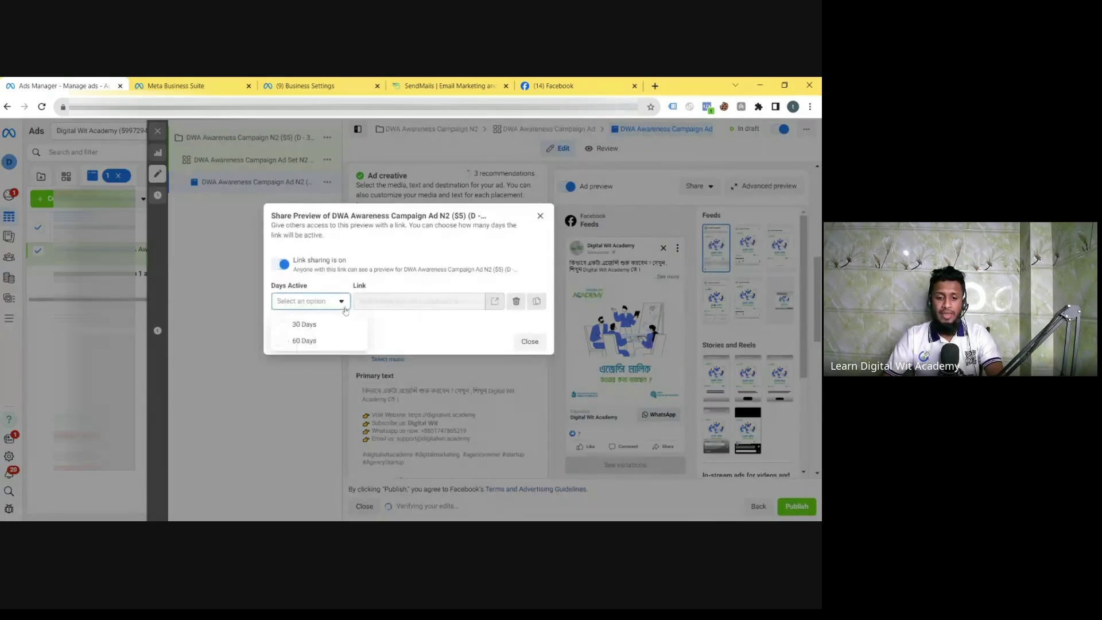
pyautogui.click(326, 341)
# Open the shared preview link in a new browser tab, return to Ads Manager and close the sharing dialog
pyautogui.click(496, 294)
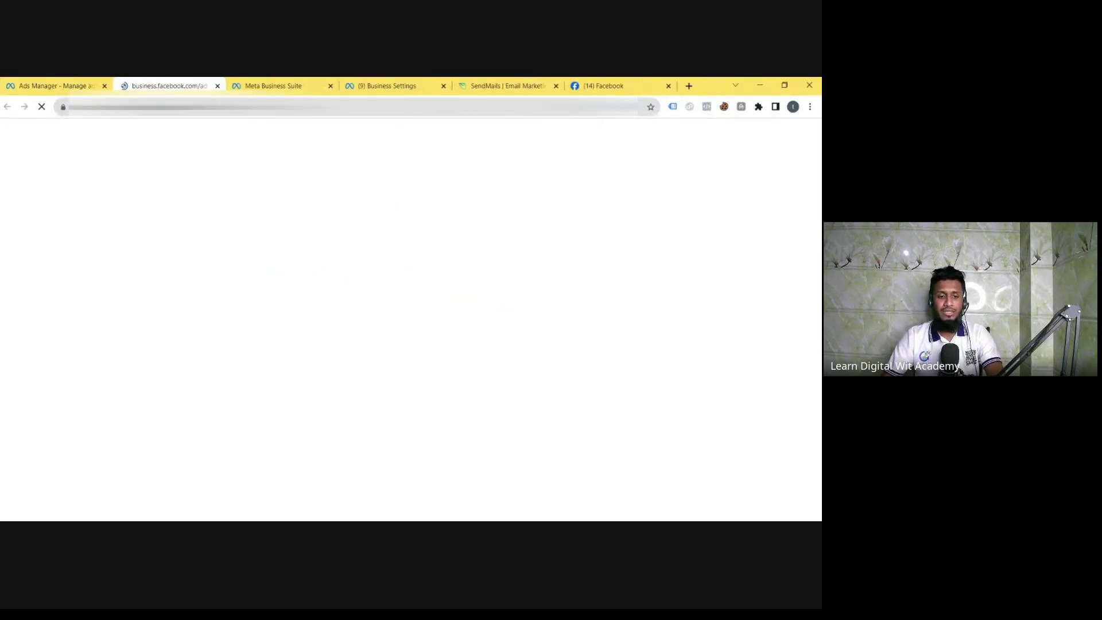
pyautogui.click(86, 86)
pyautogui.click(539, 209)
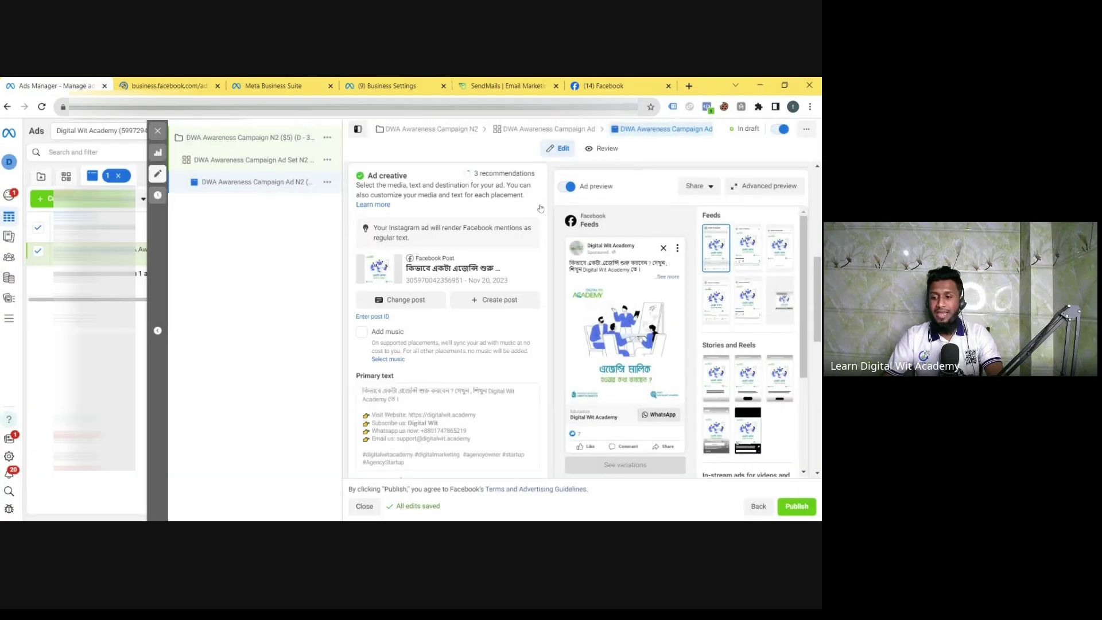
# Examine the advanced preview of the ad across feeds, stories and reels, in-stream and search results placements, then close it
pyautogui.click(752, 186)
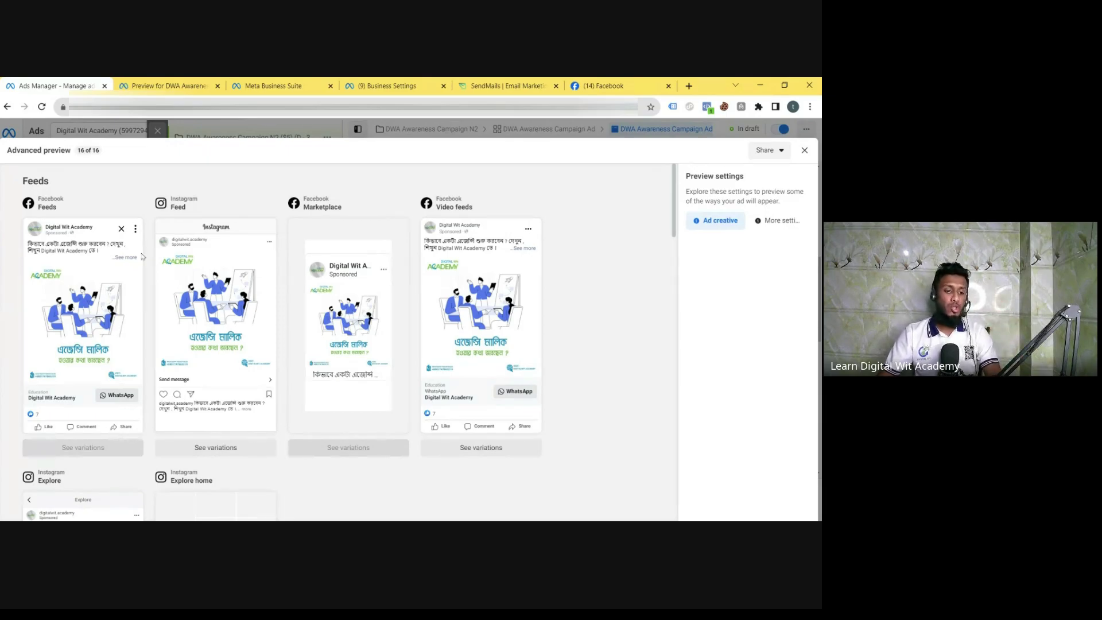
pyautogui.scroll(-1, 107, 270)
pyautogui.scroll(1, 97, 258)
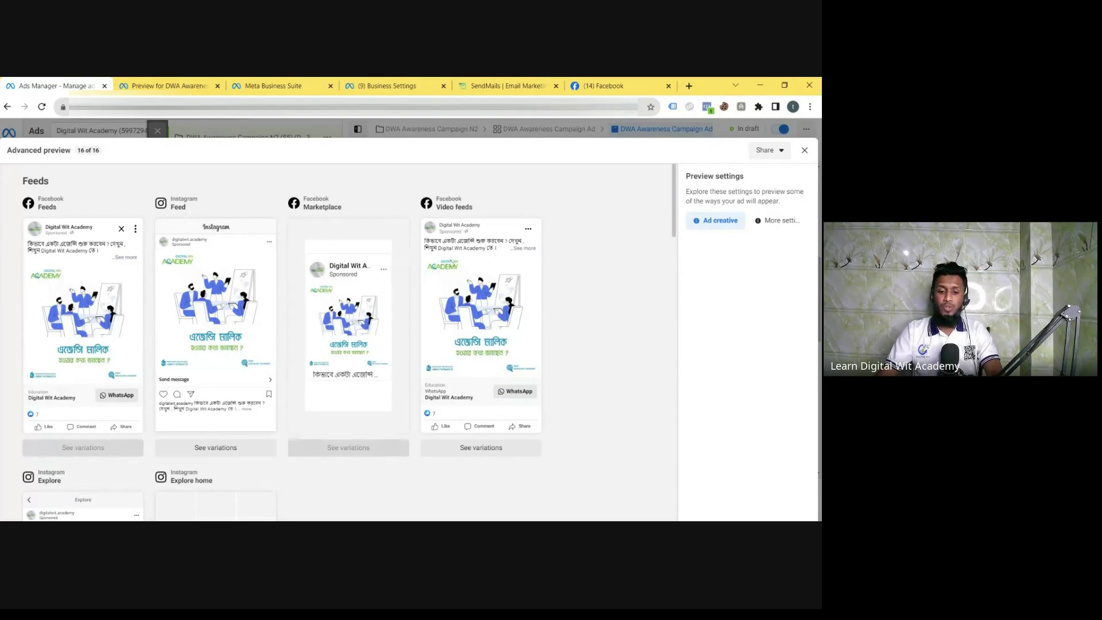
pyautogui.scroll(-9, 259, 292)
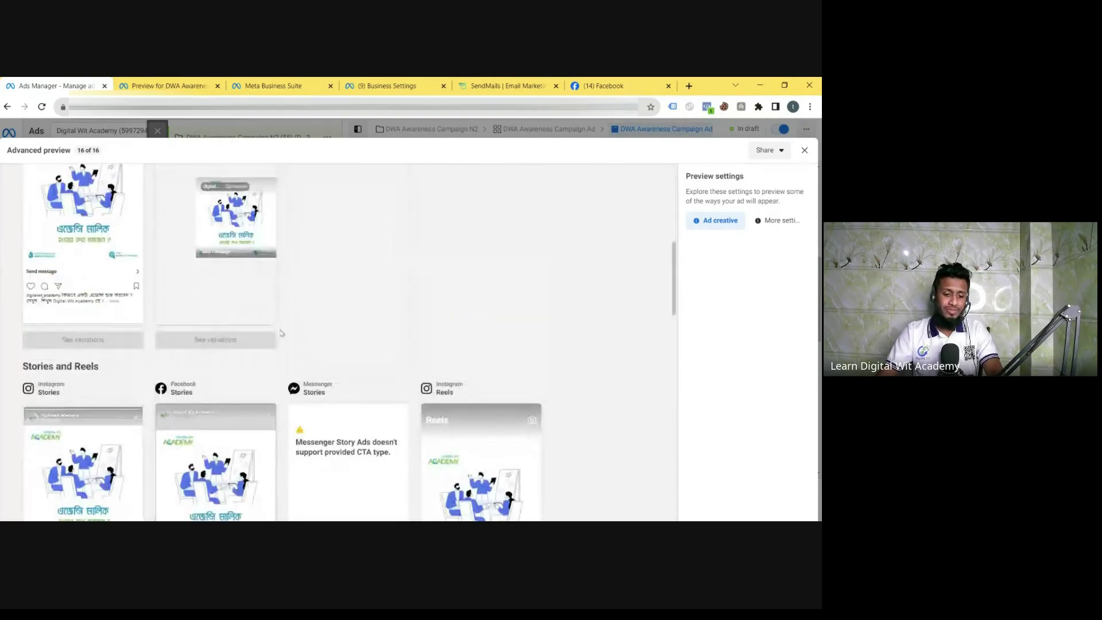
pyautogui.scroll(-9, 282, 333)
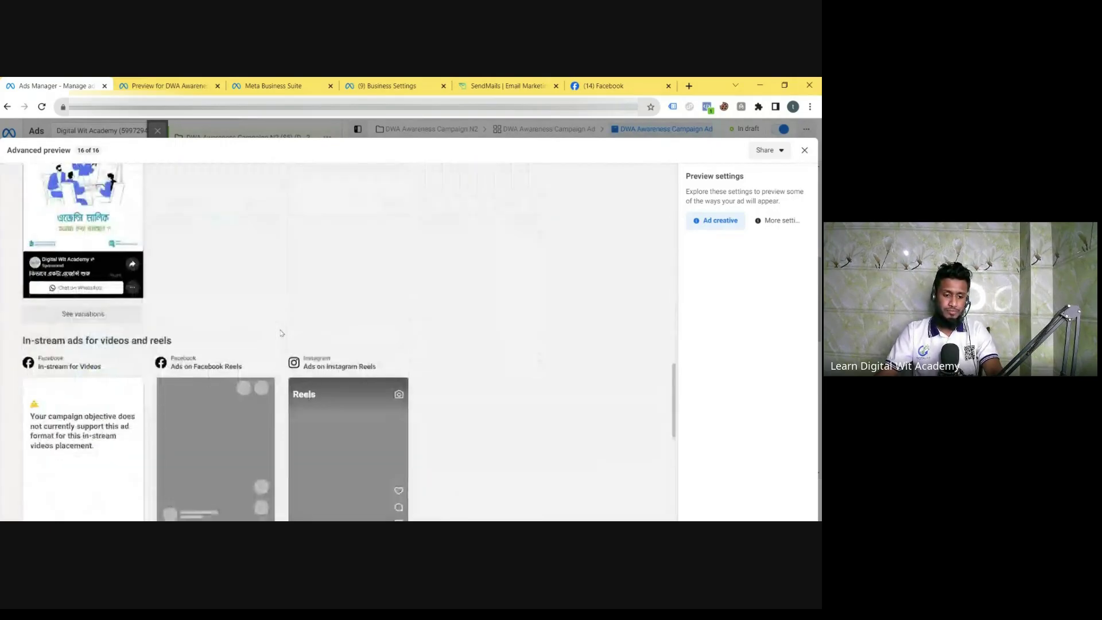
pyautogui.scroll(5, 78, 319)
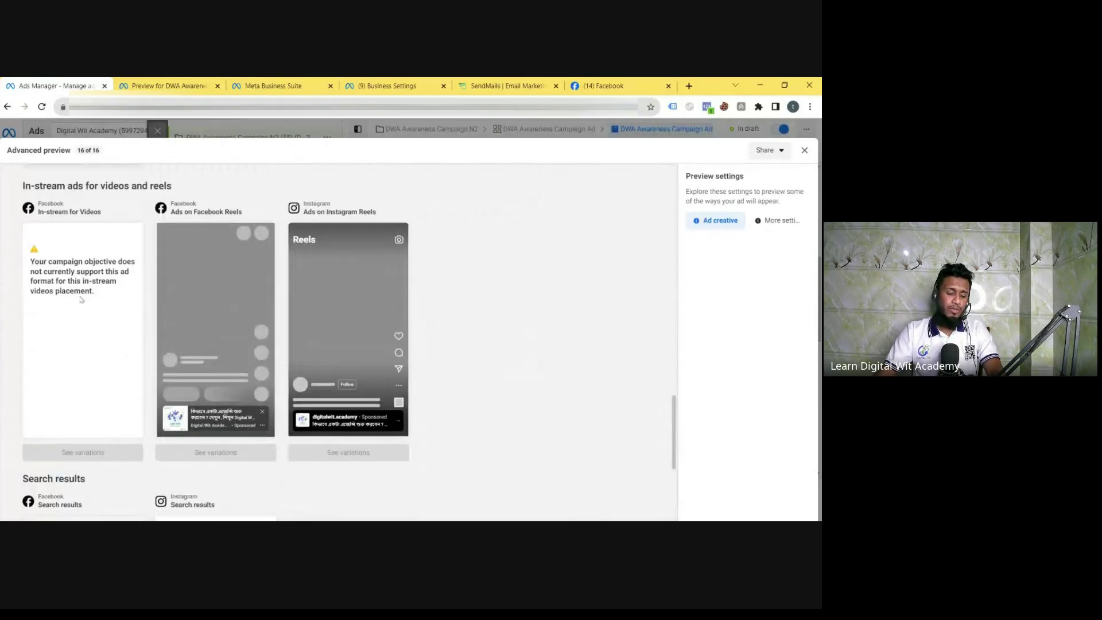
pyautogui.scroll(9, 95, 408)
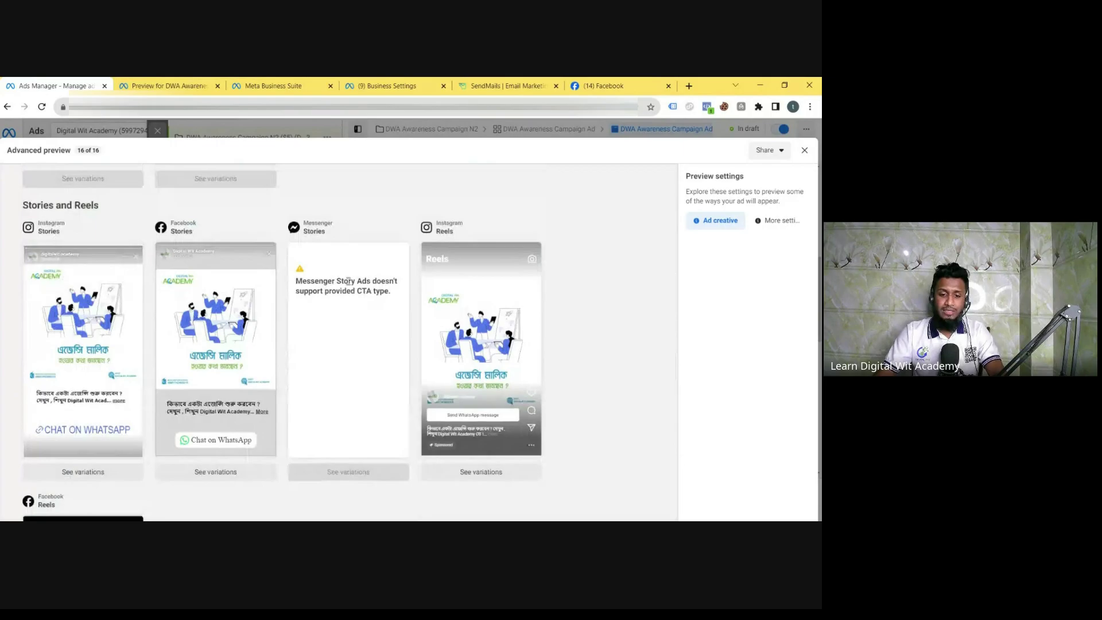
pyautogui.scroll(-2, 349, 285)
pyautogui.scroll(-10, 349, 285)
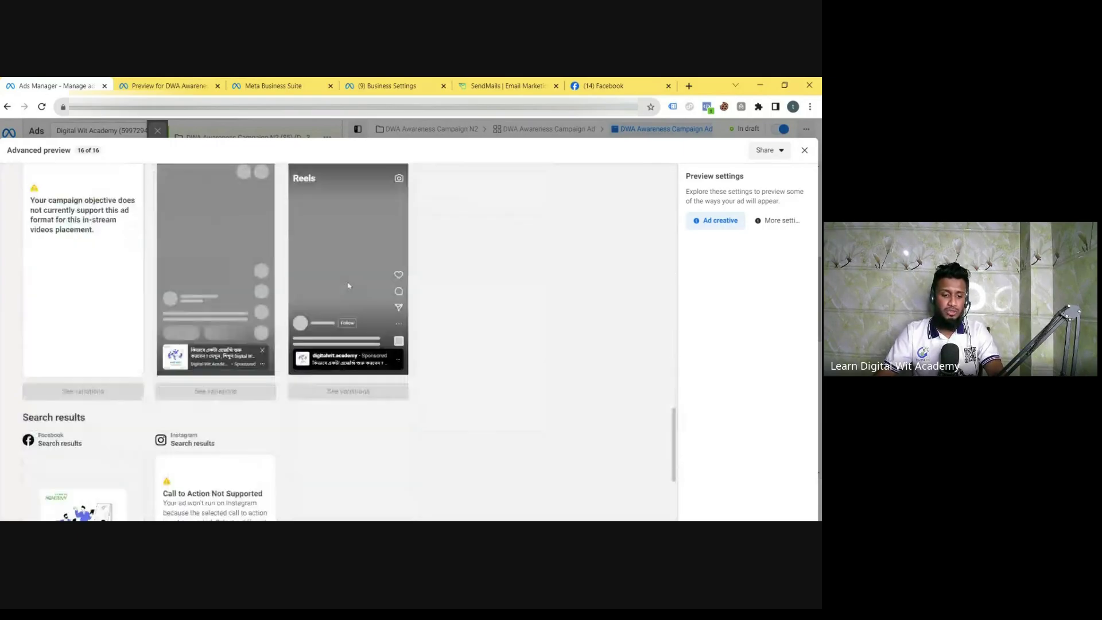
pyautogui.scroll(4, 327, 302)
pyautogui.click(805, 150)
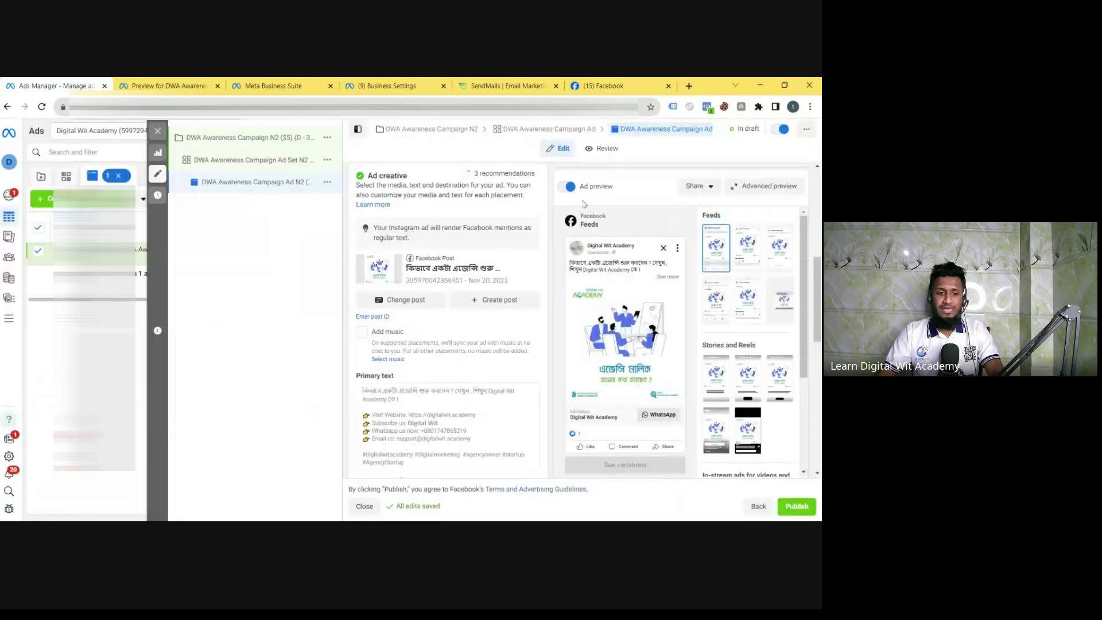
# Close the browser tab holding the shared ad preview and return to the ad's creative settings
pyautogui.click(193, 84)
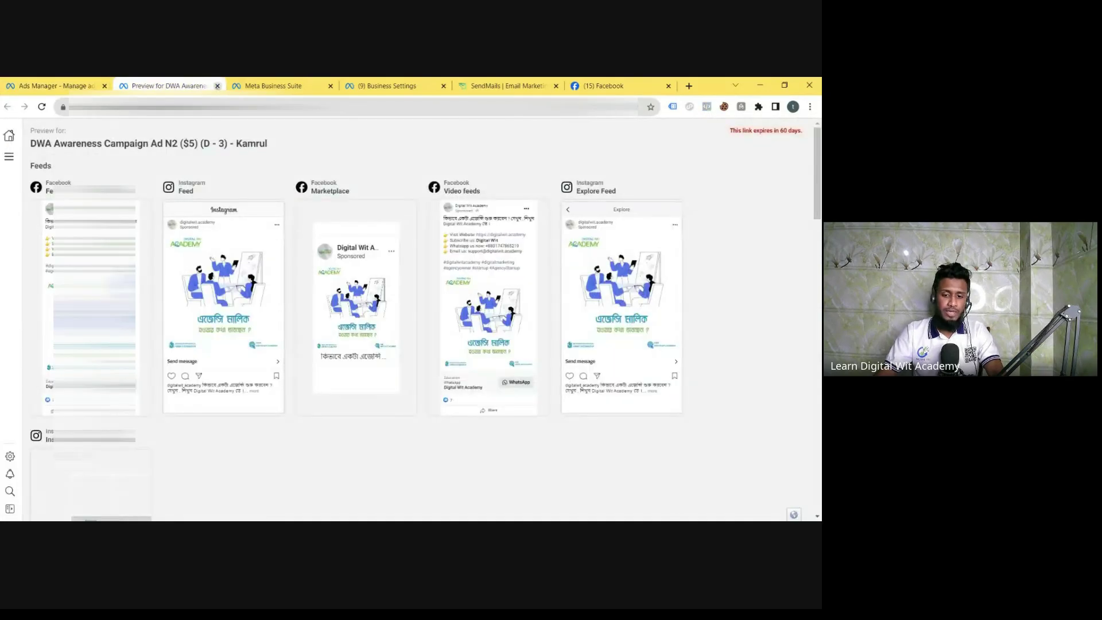
pyautogui.hotkey('ctrl', 'w')
pyautogui.scroll(-5, 453, 322)
pyautogui.scroll(5, 435, 322)
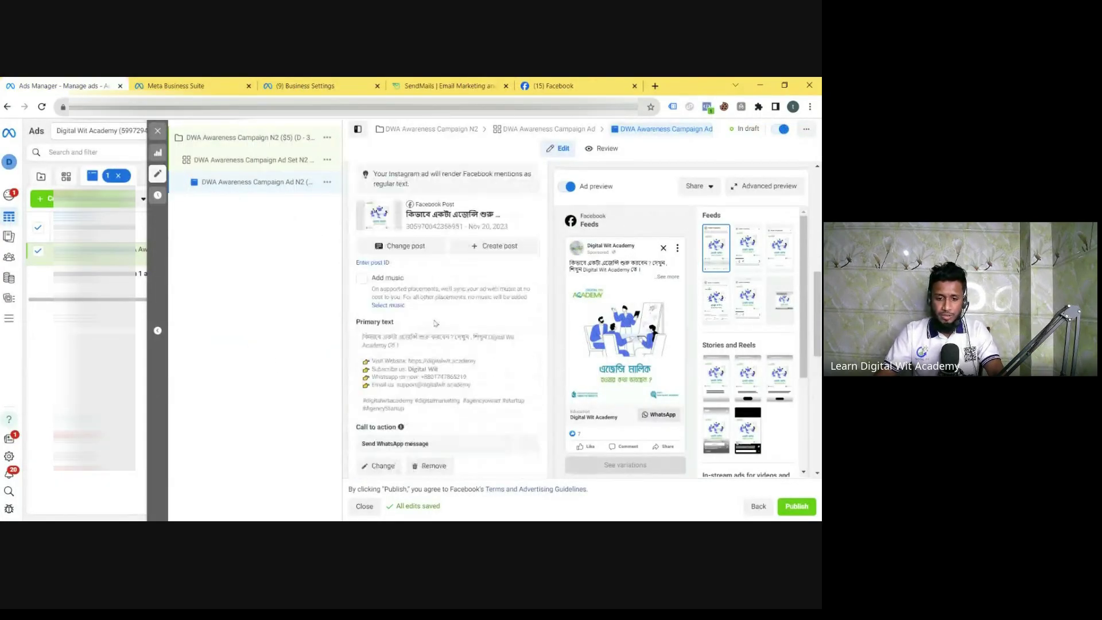
# Turn on music for the ad creative, look through the suggested tracks and close the music settings
pyautogui.scroll(1, 435, 322)
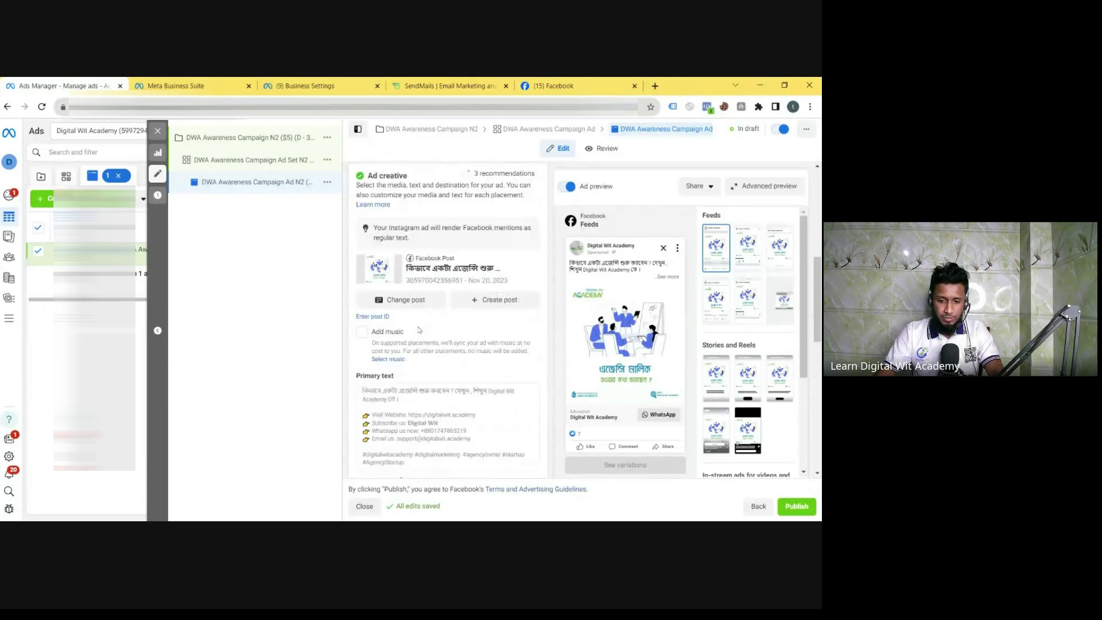
pyautogui.click(363, 333)
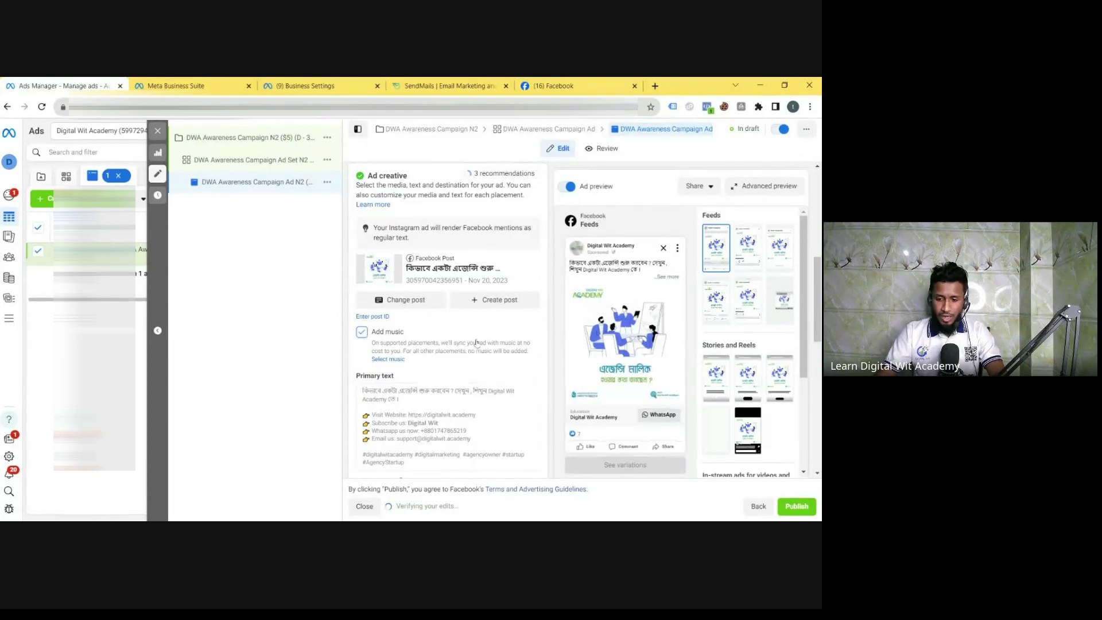
pyautogui.click(388, 360)
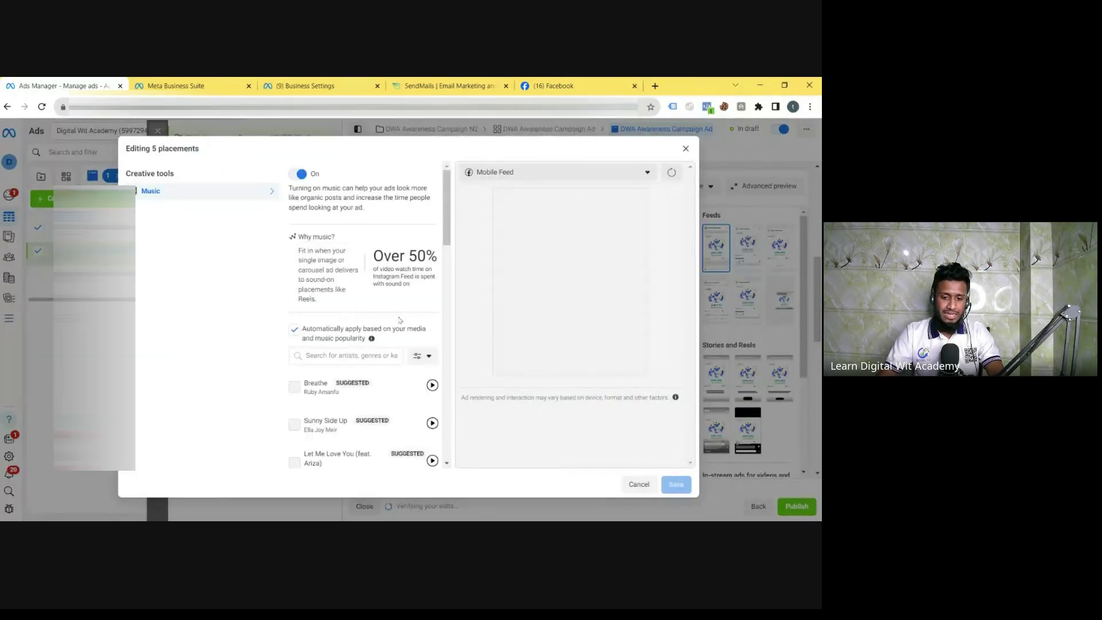
pyautogui.scroll(-2, 344, 384)
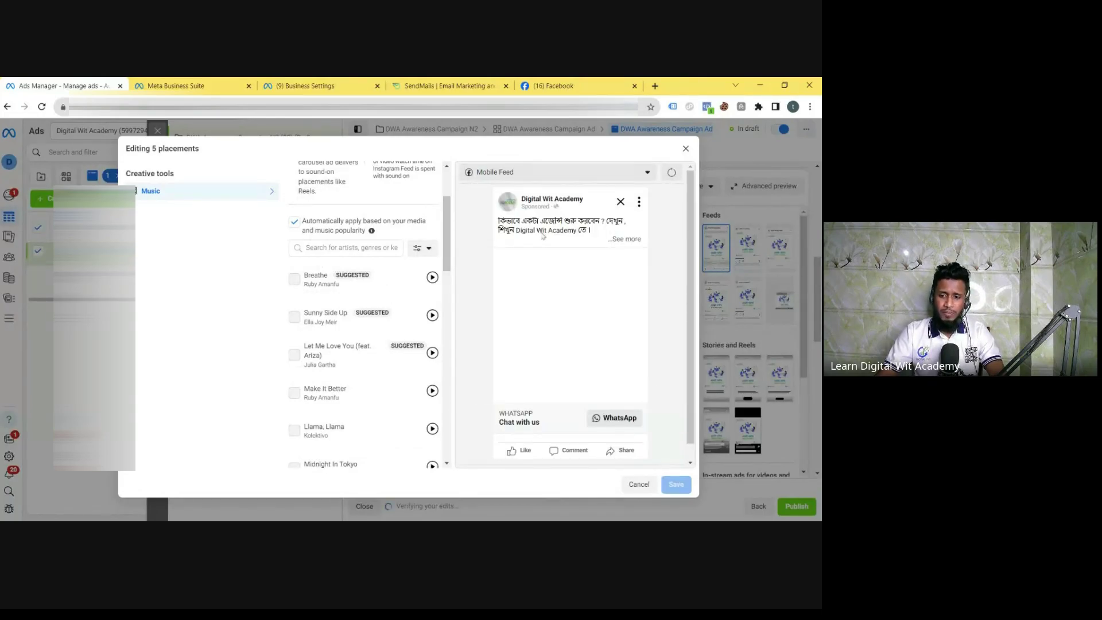
pyautogui.click(686, 150)
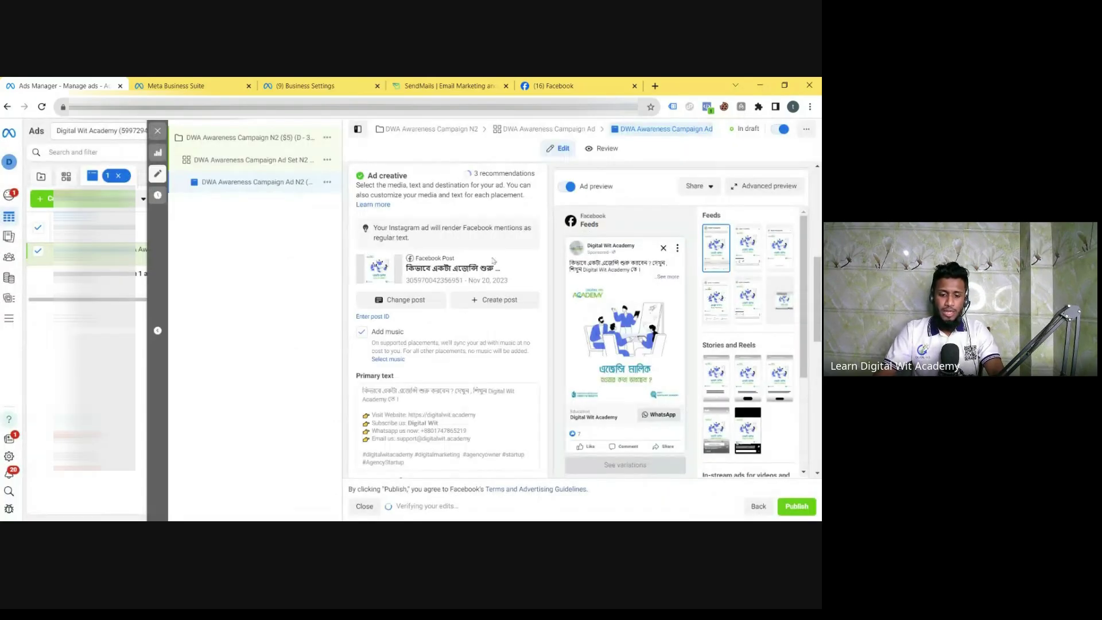
# Change the post's call to action to Send message and update the post
pyautogui.scroll(-3, 493, 262)
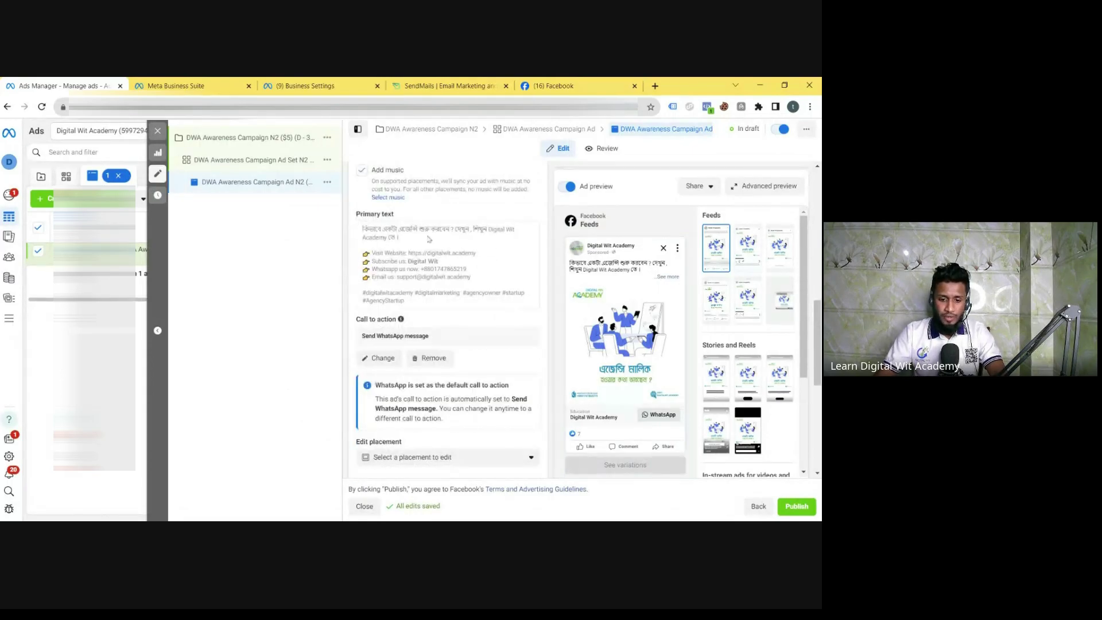
pyautogui.scroll(-2, 406, 266)
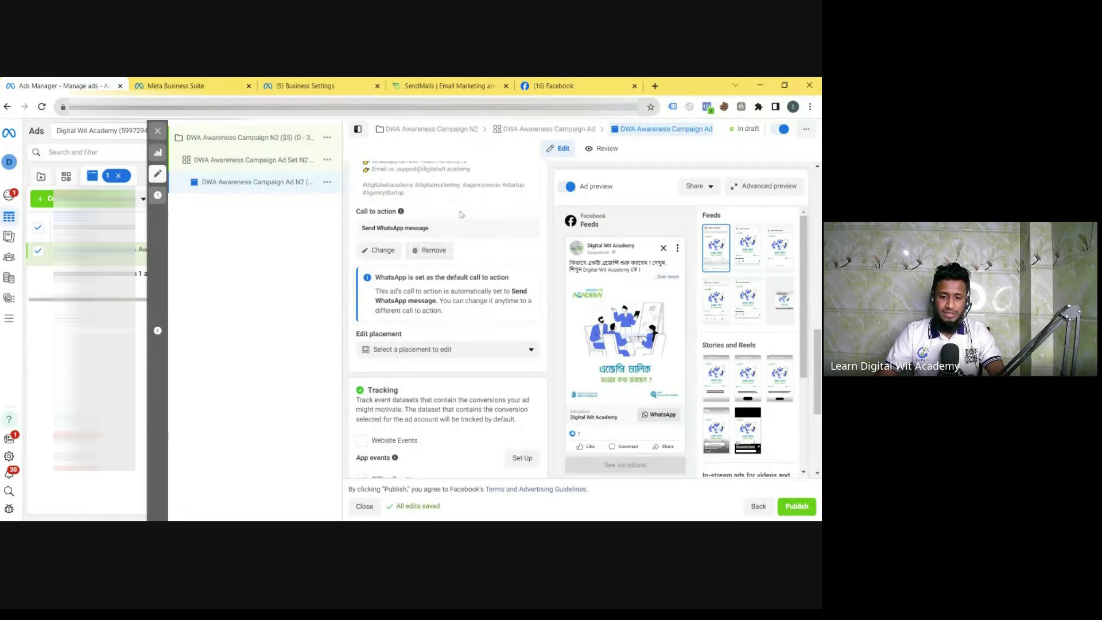
pyautogui.scroll(1, 409, 282)
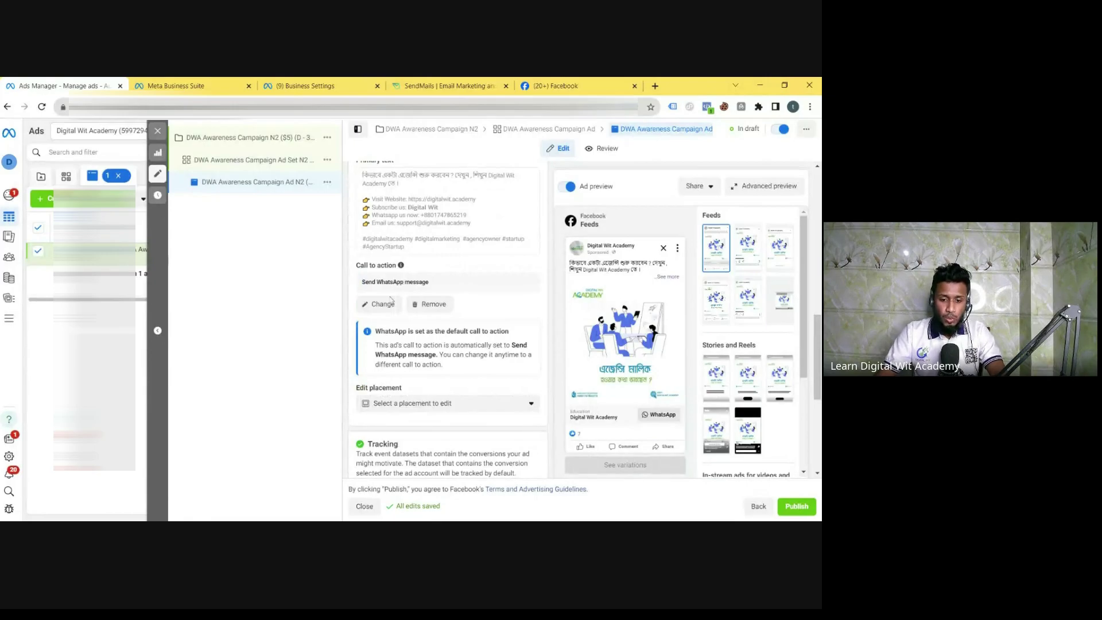
pyautogui.click(390, 302)
pyautogui.click(378, 230)
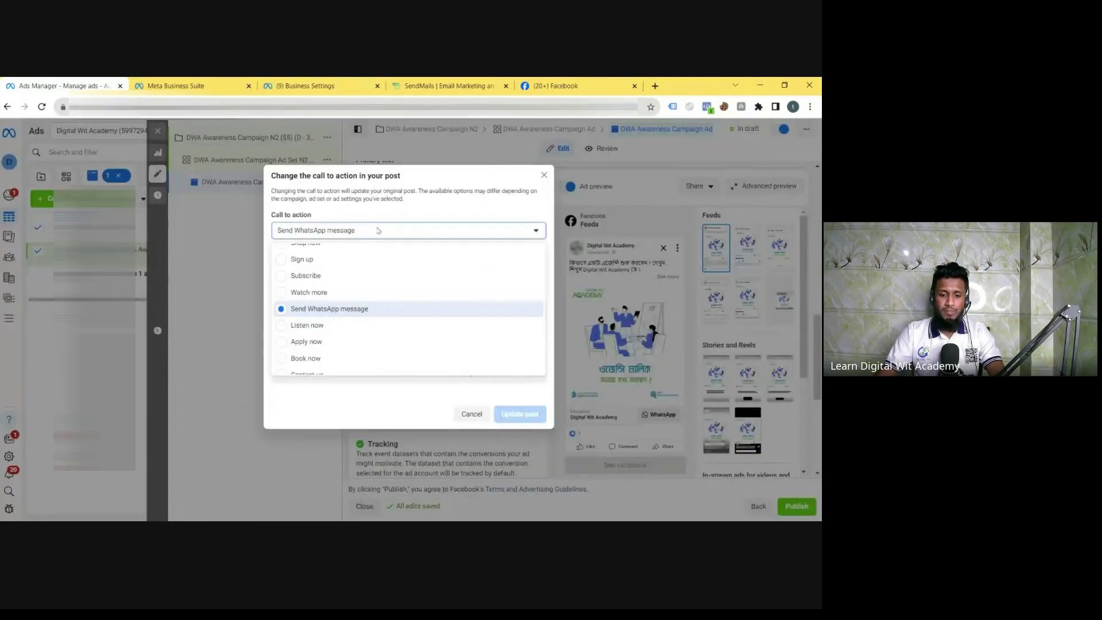
pyautogui.scroll(3, 347, 322)
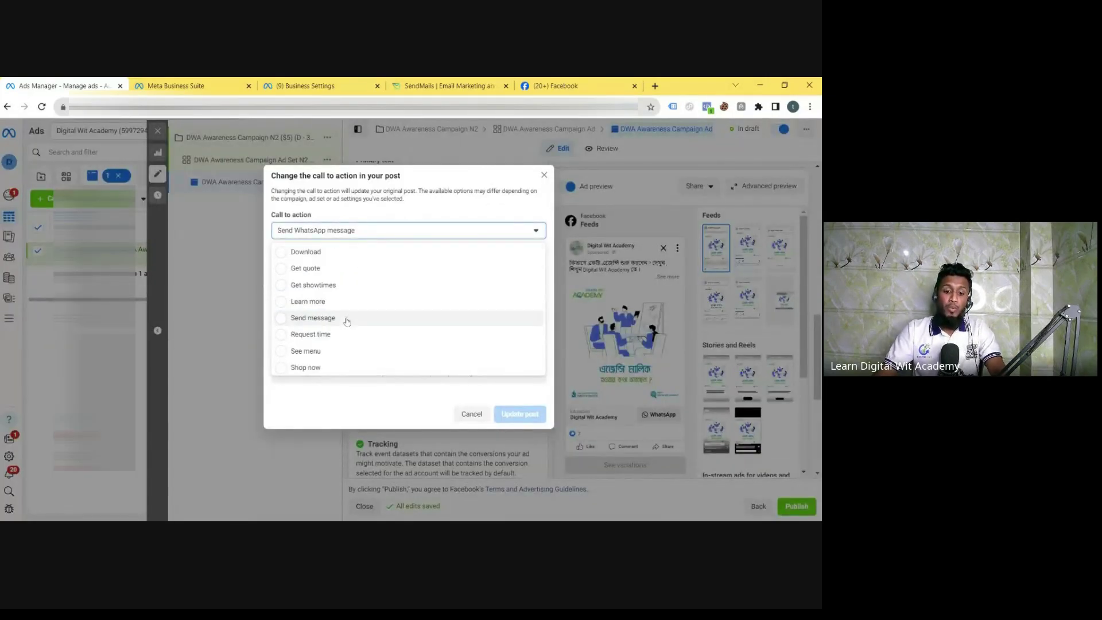
pyautogui.scroll(-2, 347, 310)
pyautogui.scroll(2, 394, 251)
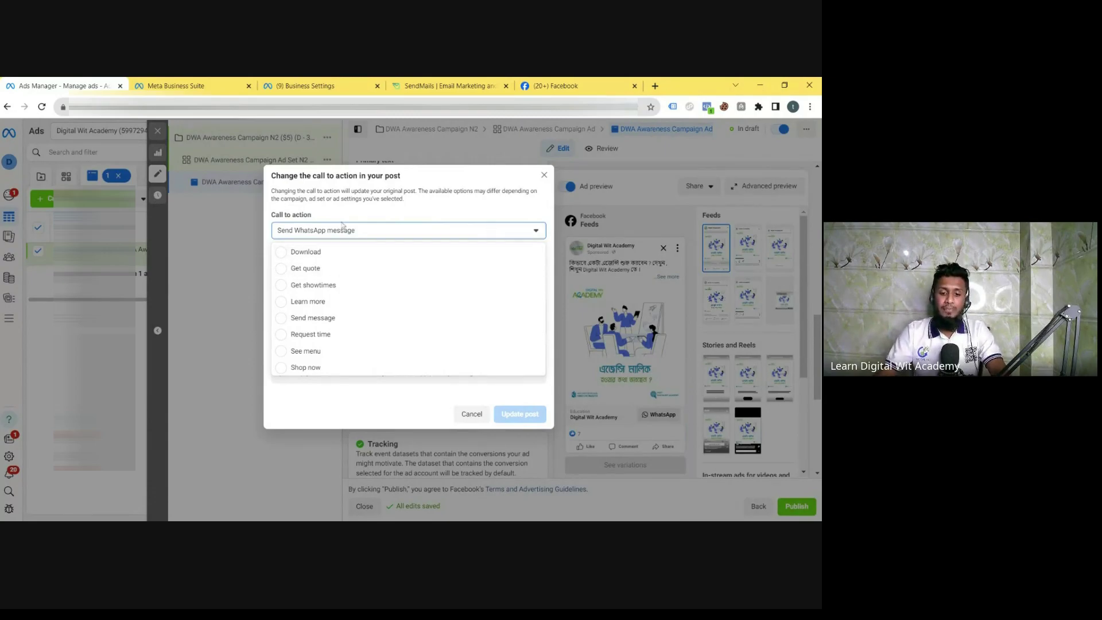
pyautogui.scroll(-2, 339, 267)
pyautogui.scroll(2, 337, 272)
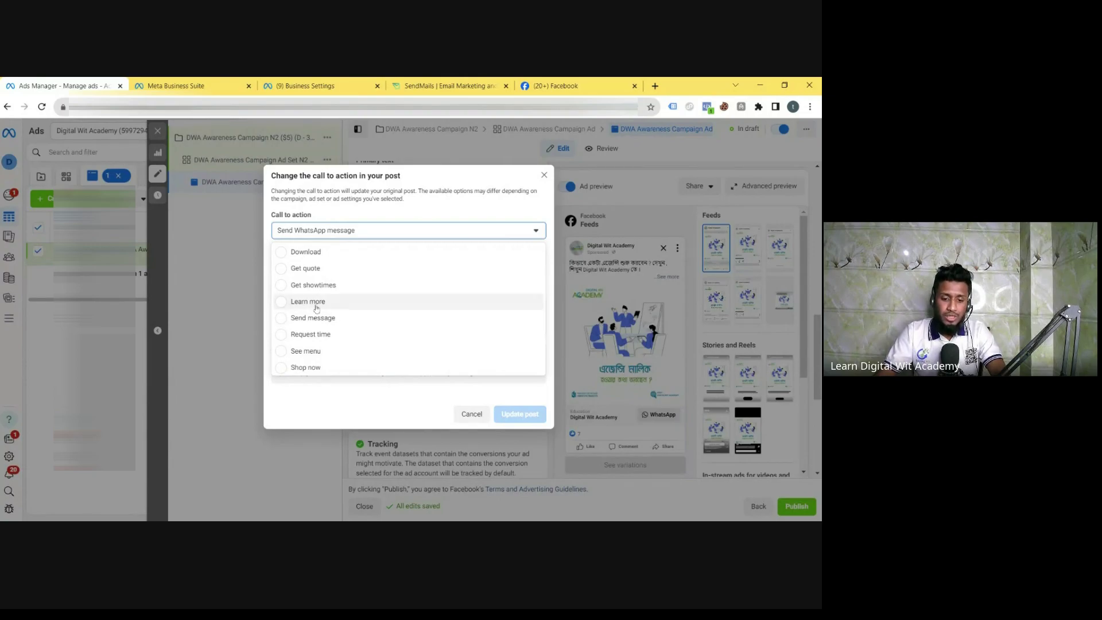
pyautogui.scroll(-4, 317, 308)
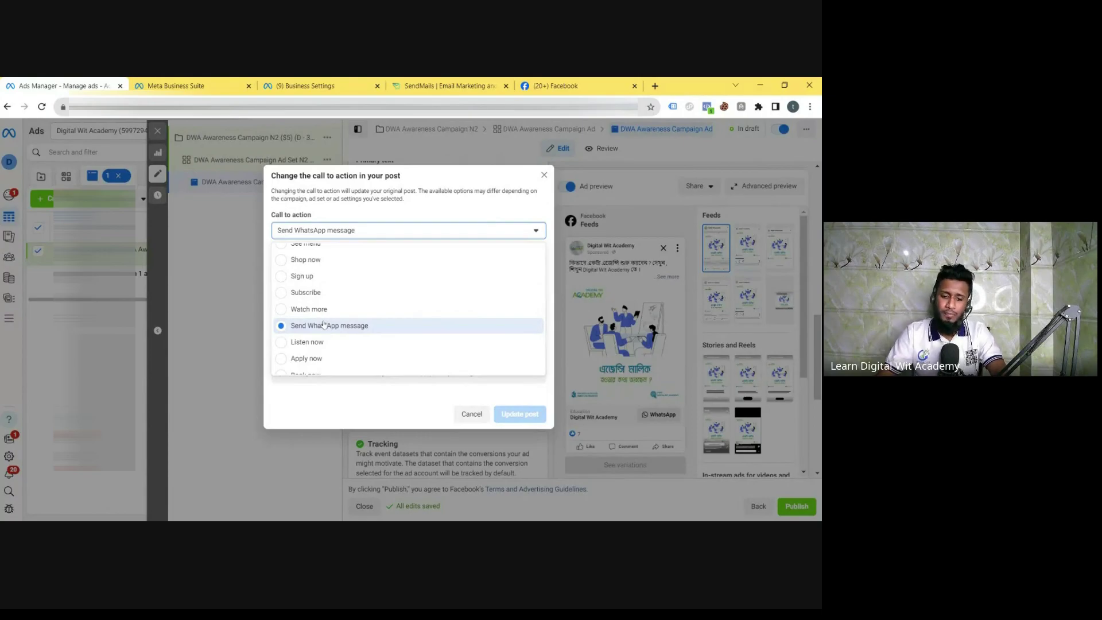
pyautogui.scroll(3, 323, 324)
pyautogui.scroll(-3, 323, 310)
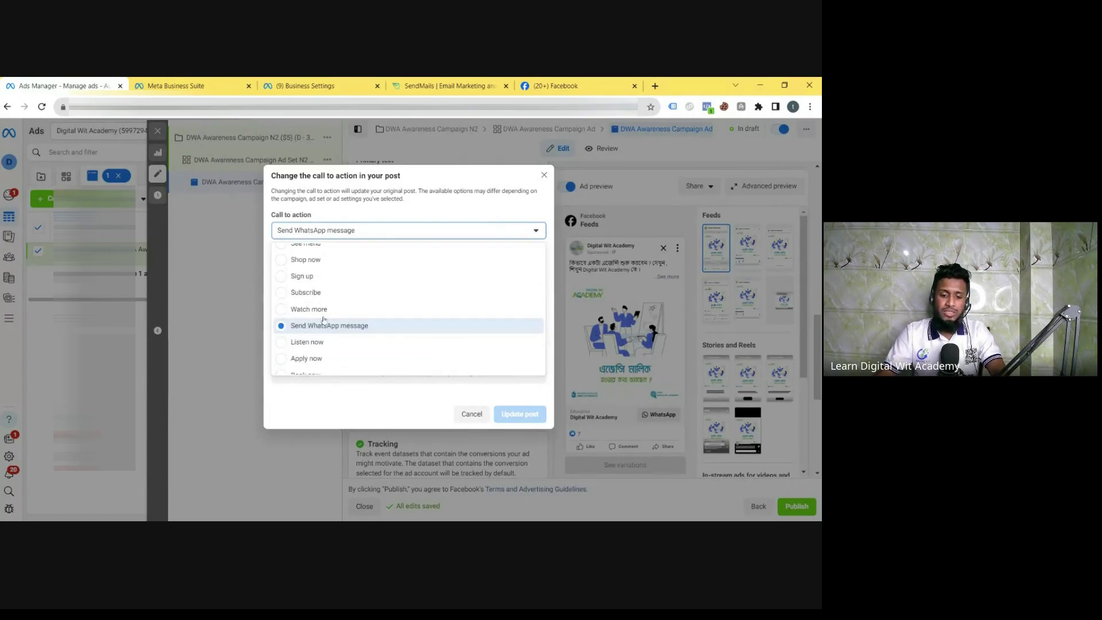
pyautogui.scroll(-1, 319, 310)
pyautogui.scroll(2, 321, 324)
pyautogui.scroll(-2, 319, 335)
pyautogui.scroll(2, 316, 359)
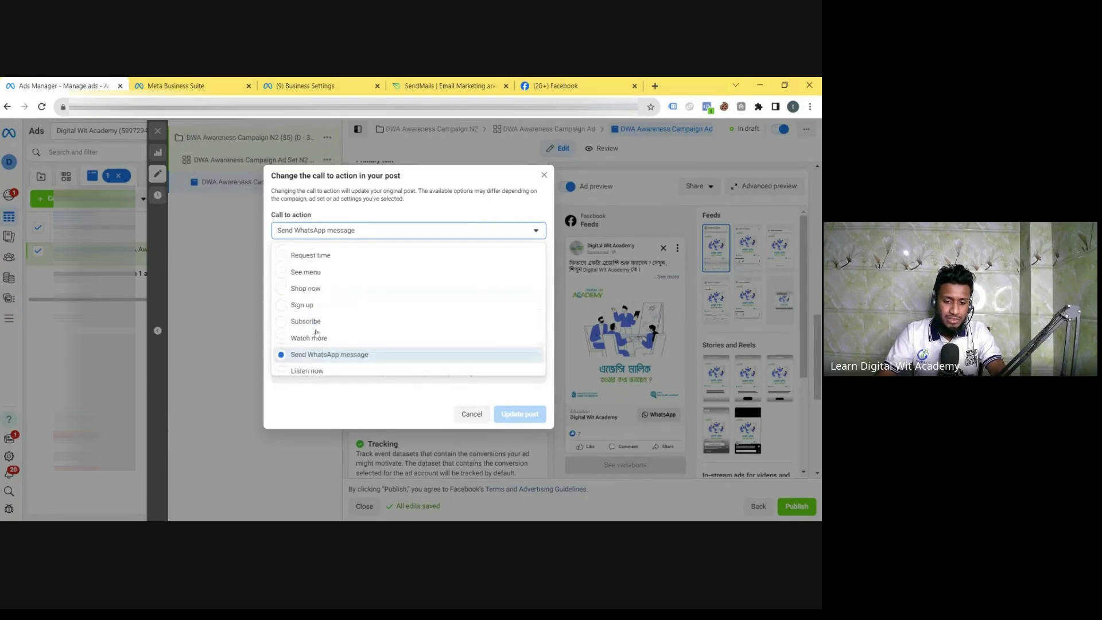
pyautogui.scroll(5, 333, 321)
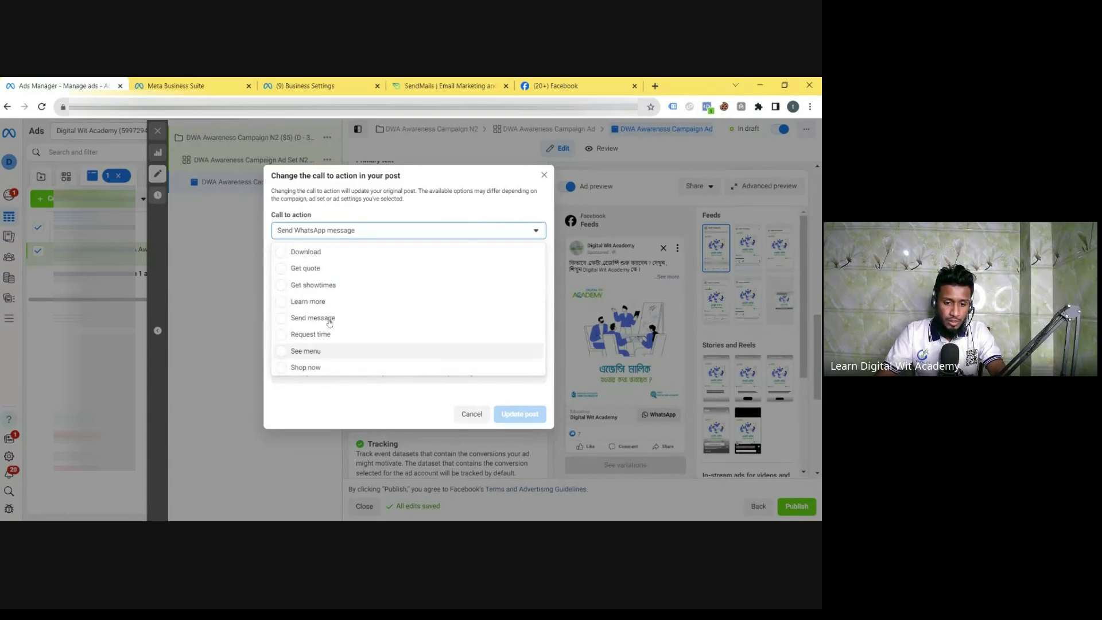
pyautogui.scroll(-2, 317, 268)
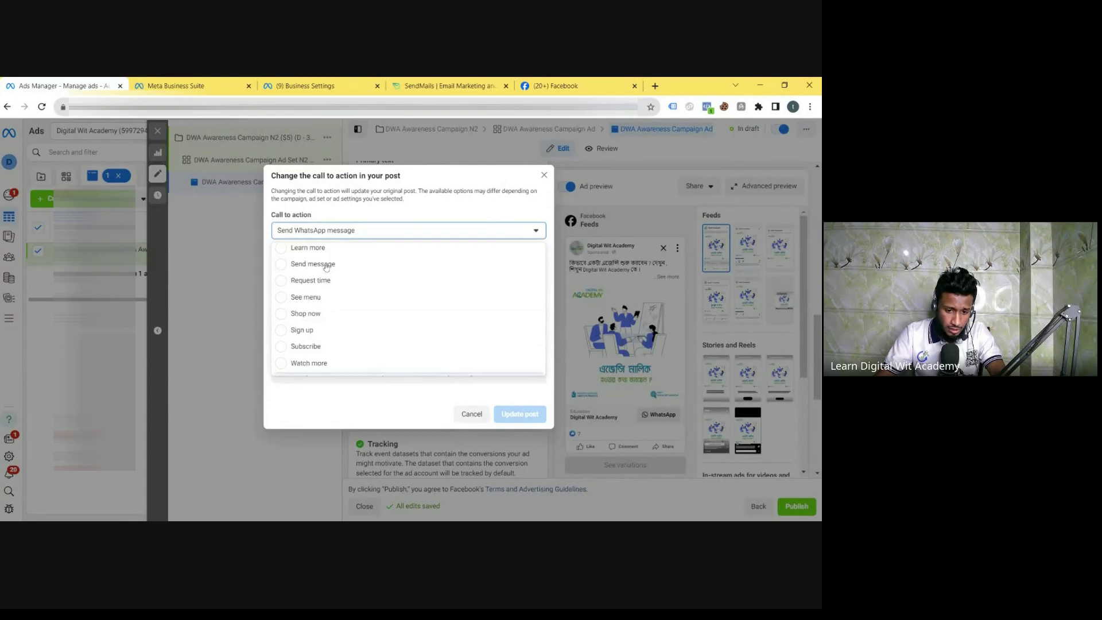
pyautogui.click(315, 271)
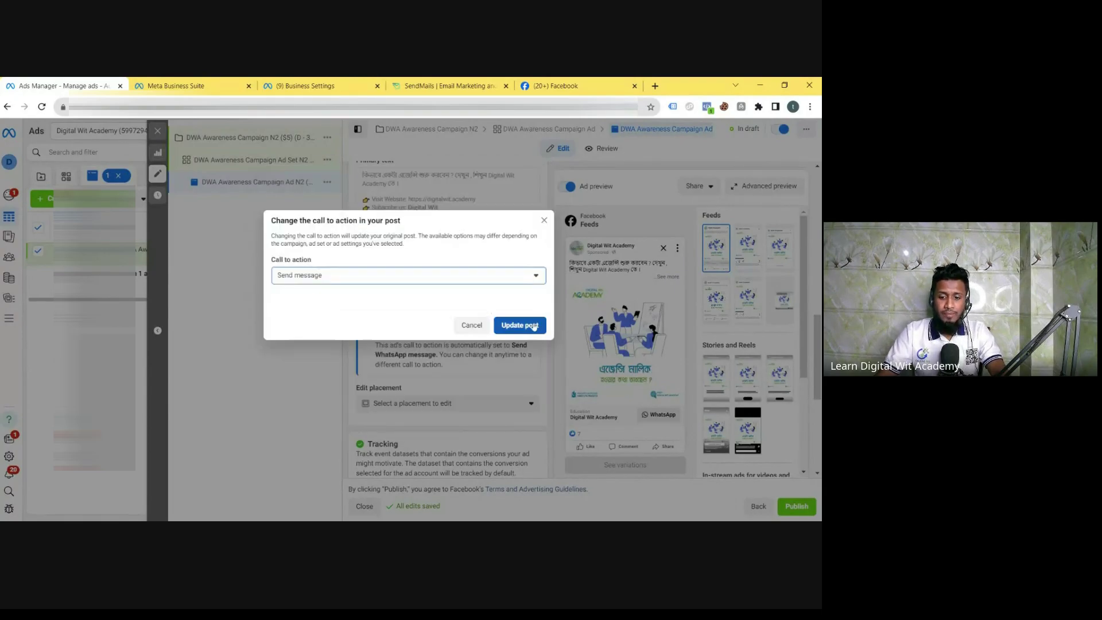
pyautogui.click(532, 326)
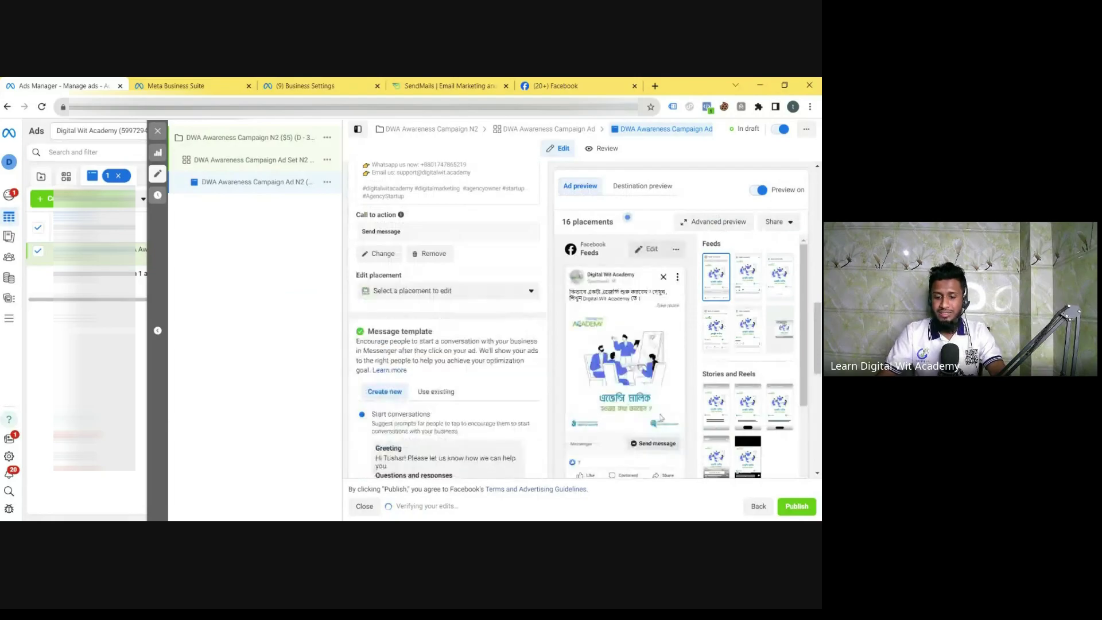
# Review the greeting and frequently asked questions in the ad's message template and save it as "Welcome message 11-28-23"
pyautogui.scroll(-2, 526, 327)
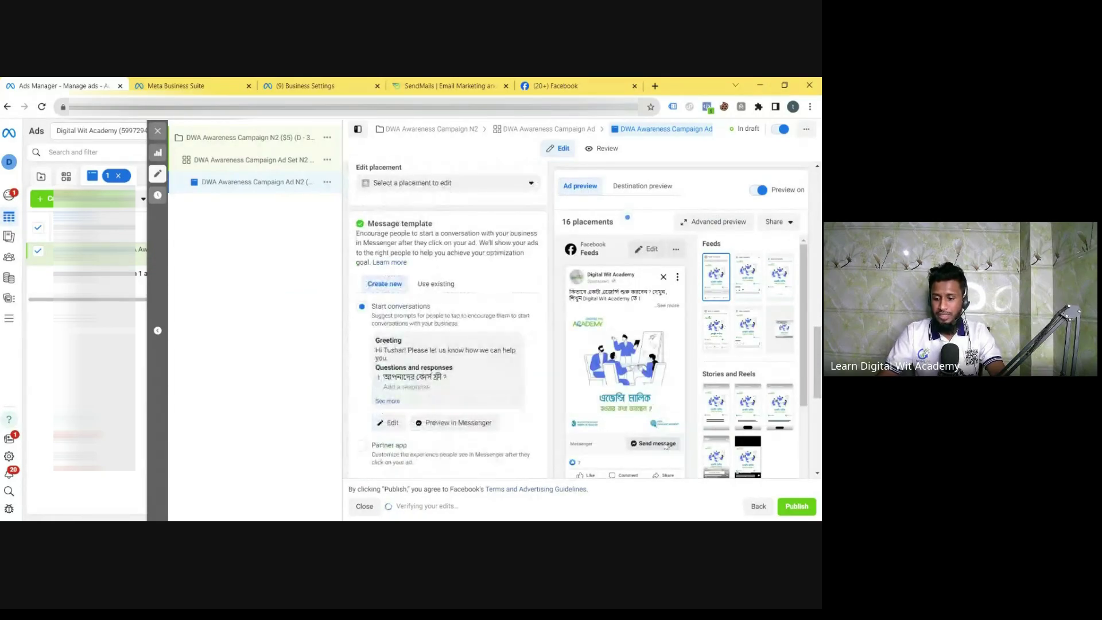
pyautogui.scroll(2, 496, 388)
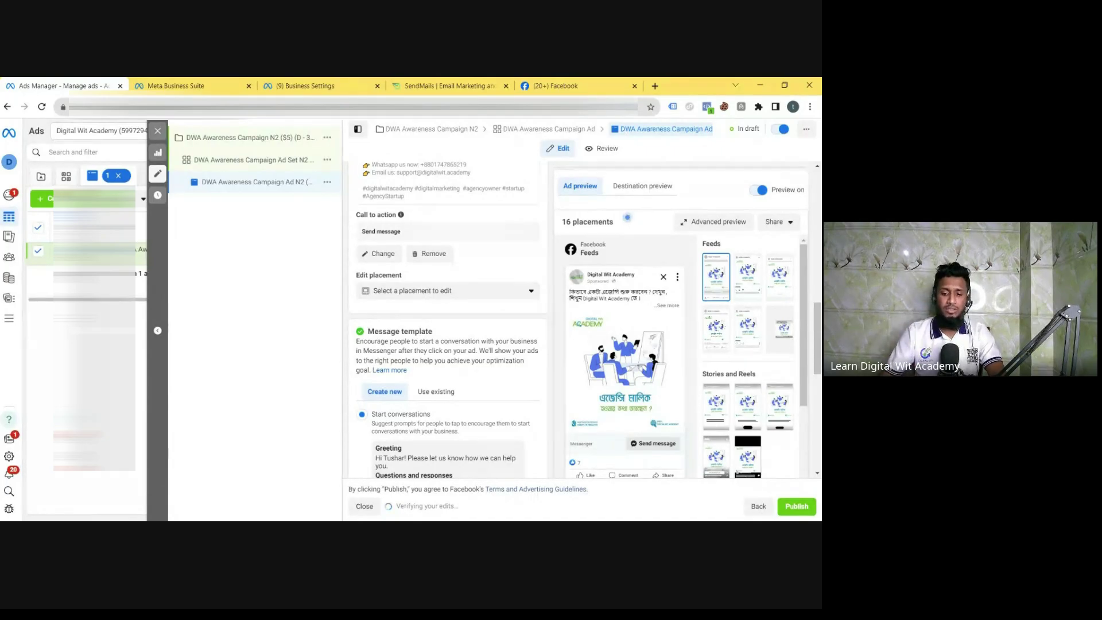
pyautogui.scroll(3, 483, 291)
pyautogui.scroll(-1, 483, 291)
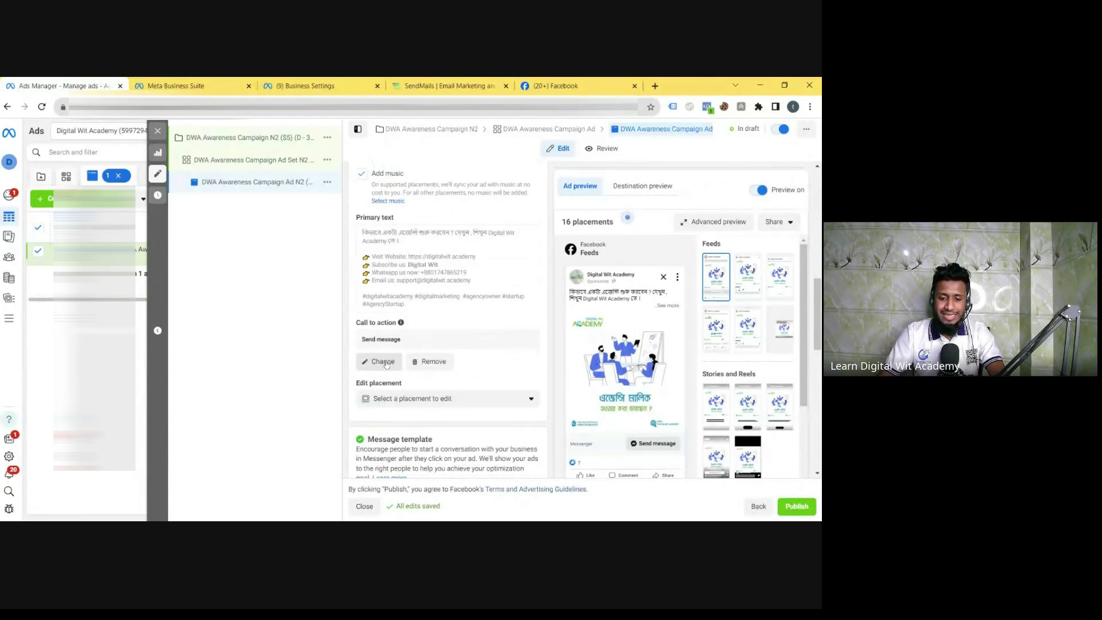
pyautogui.scroll(-3, 394, 362)
pyautogui.scroll(-2, 421, 323)
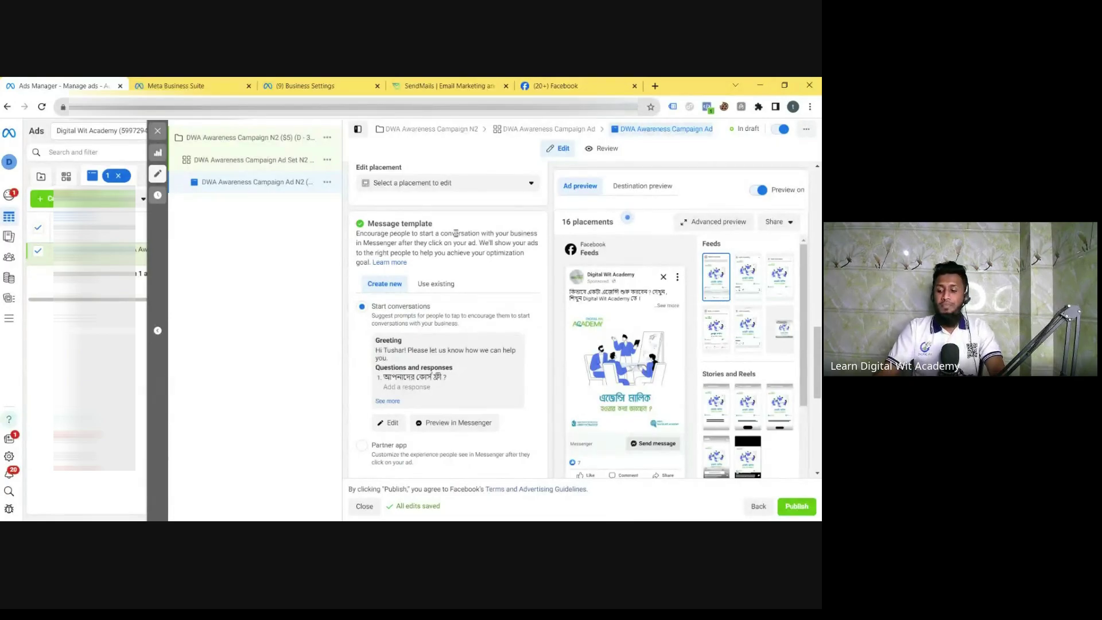
pyautogui.scroll(-3, 402, 263)
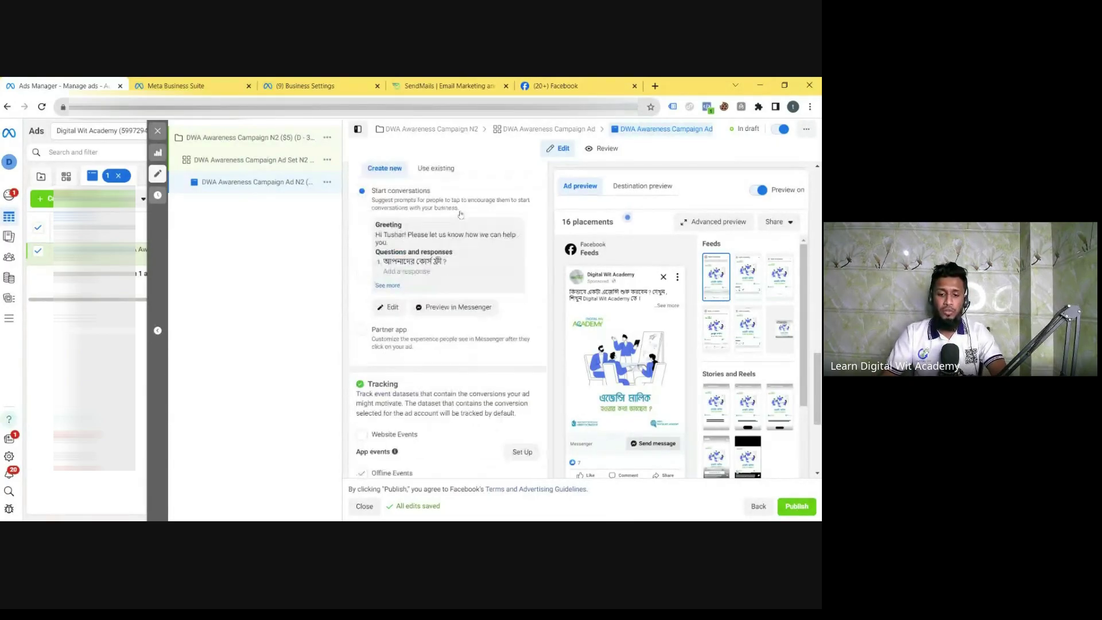
pyautogui.click(392, 261)
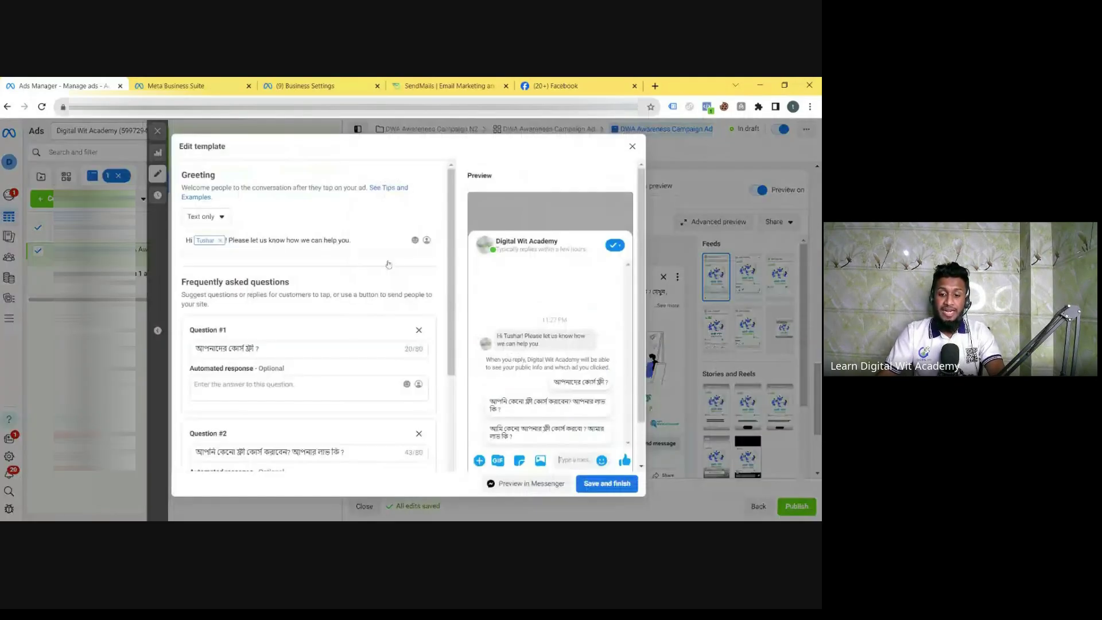
pyautogui.scroll(-1, 409, 294)
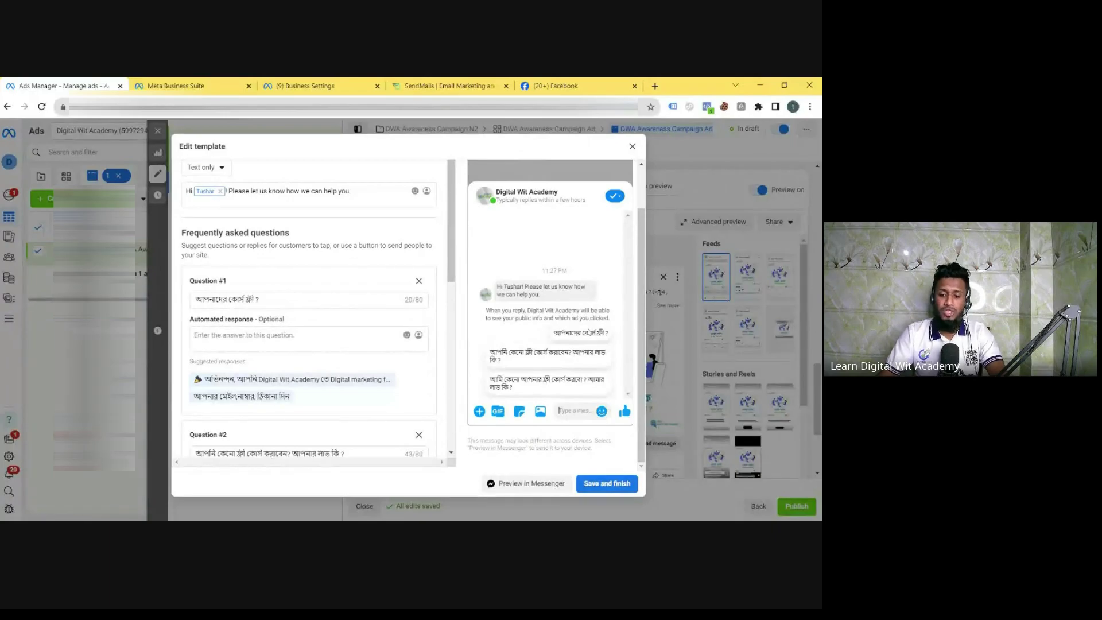
pyautogui.scroll(-4, 344, 374)
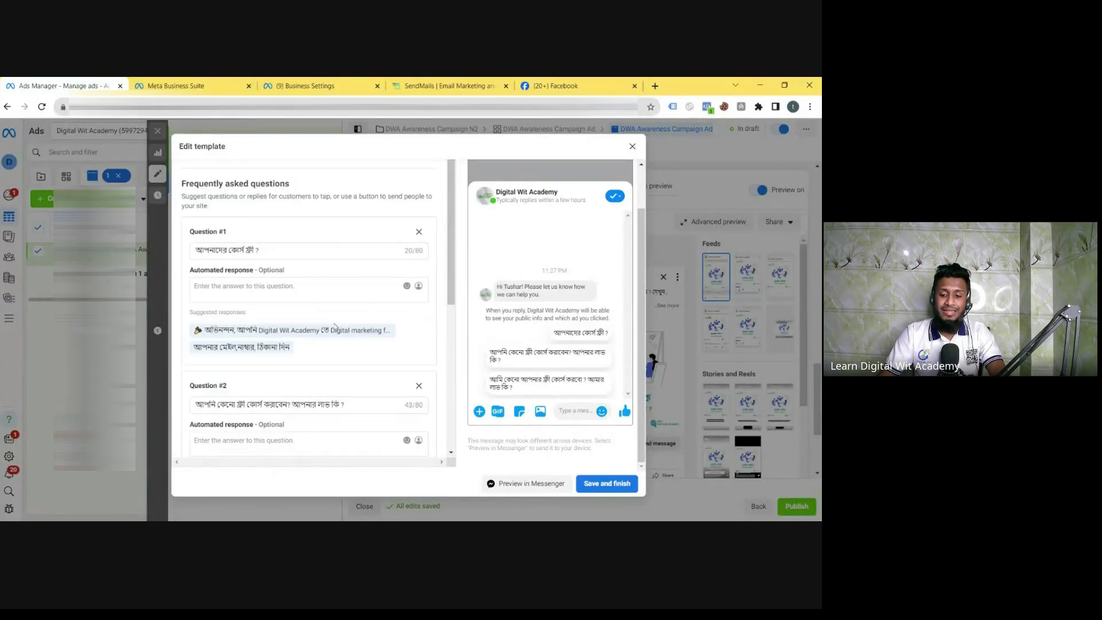
pyautogui.scroll(-3, 371, 376)
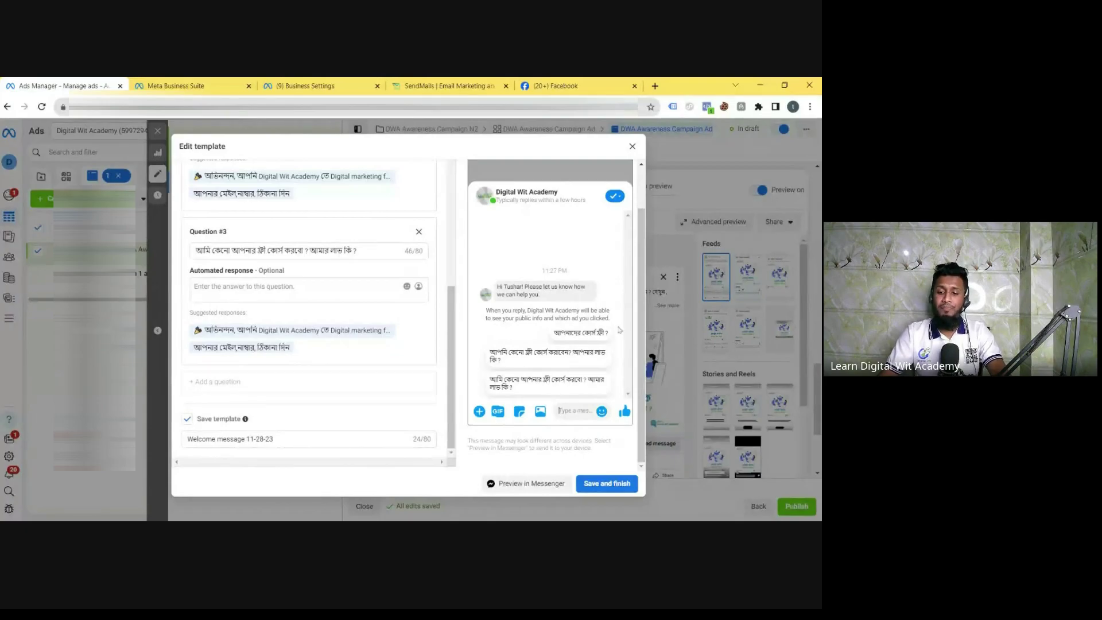
pyautogui.click(609, 481)
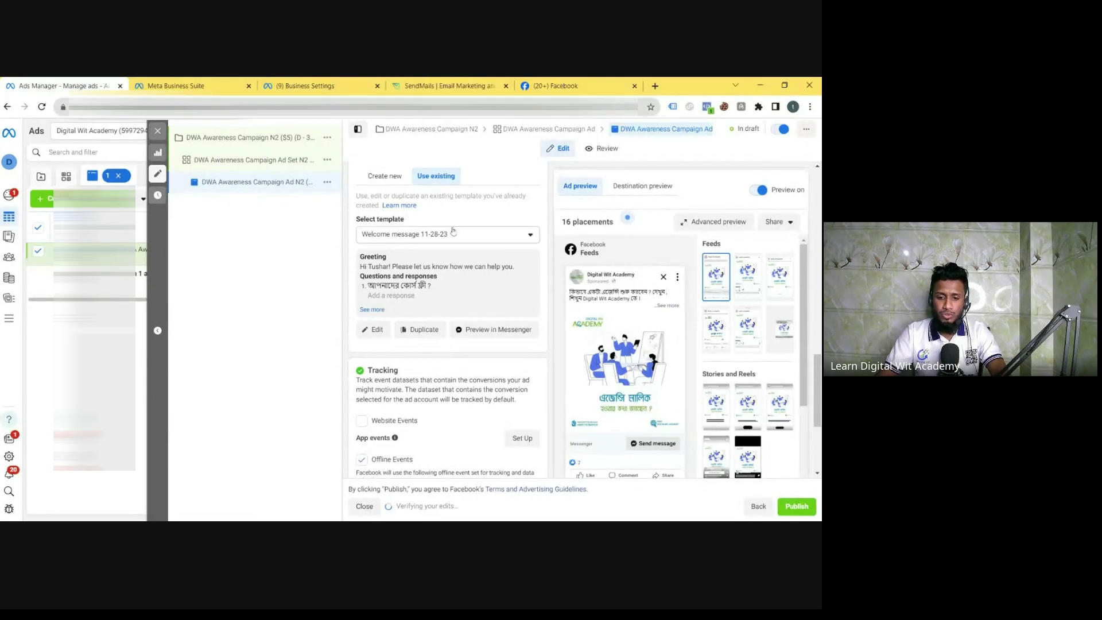
# Turn on Website Events tracking for the ad and review the remaining tracking settings down to the URL parameters
pyautogui.scroll(-3, 453, 232)
pyautogui.scroll(2, 450, 242)
pyautogui.scroll(-1, 449, 247)
pyautogui.scroll(-1, 448, 247)
pyautogui.scroll(-2, 428, 276)
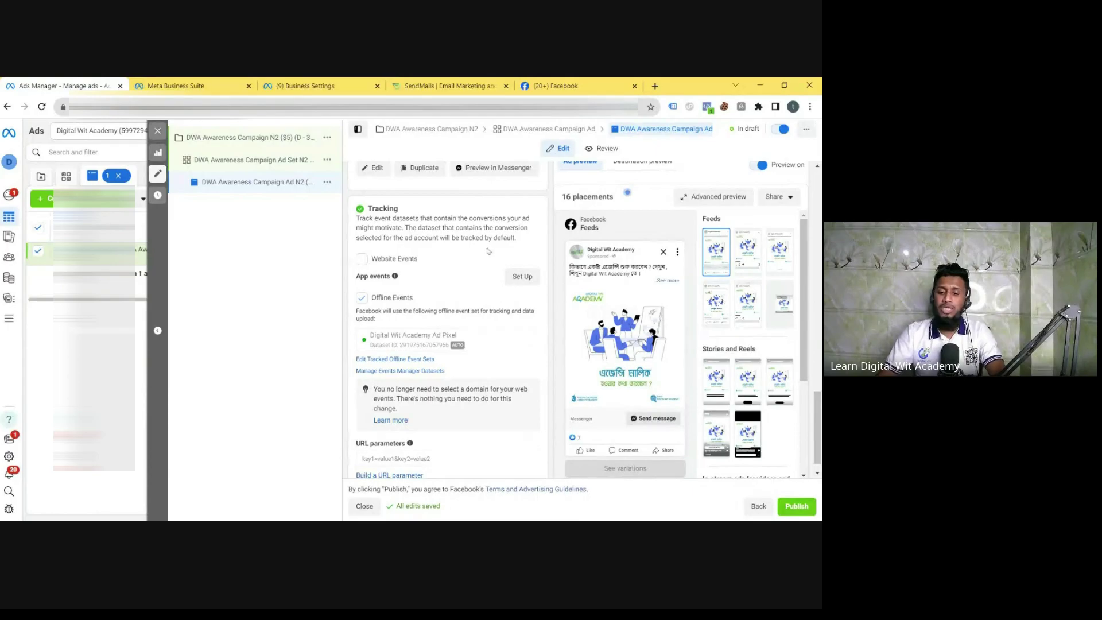
pyautogui.click(362, 259)
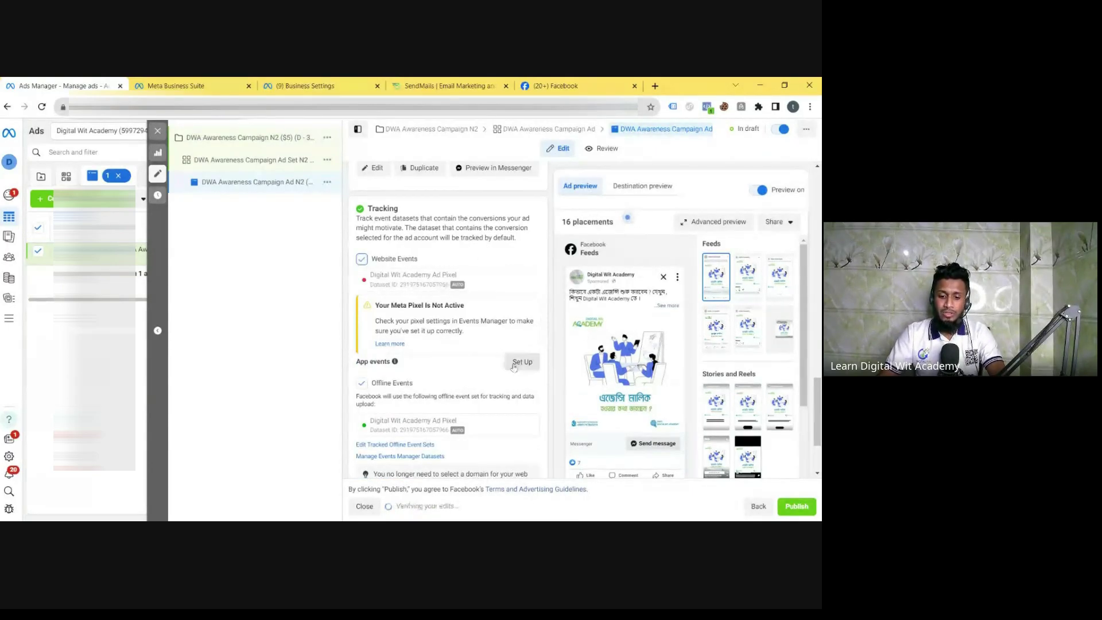
pyautogui.scroll(-1, 463, 297)
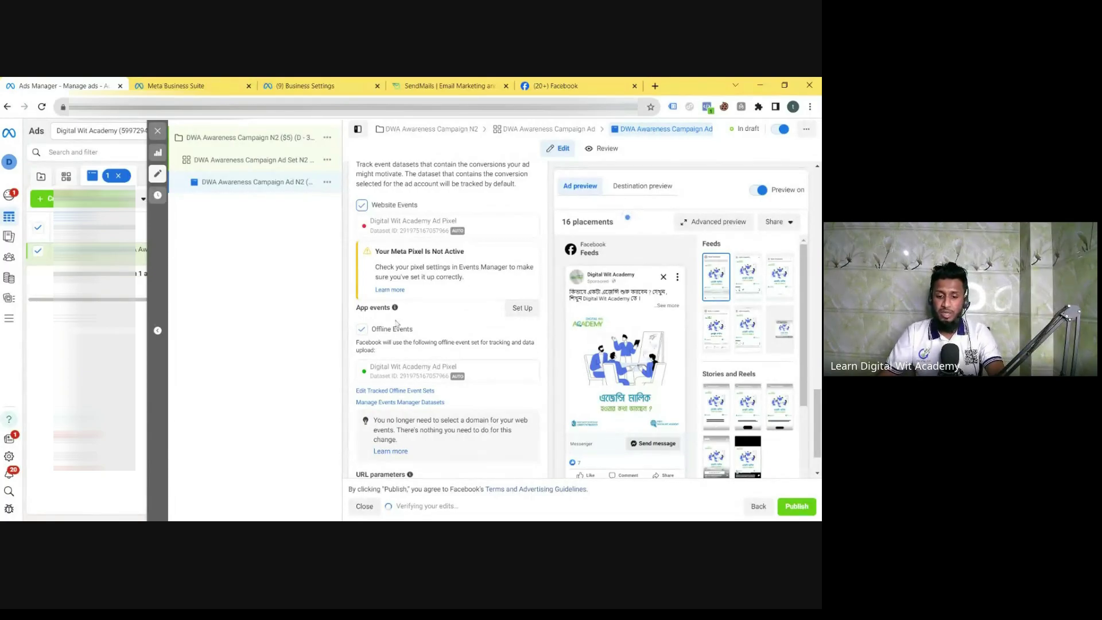
pyautogui.scroll(-1, 431, 326)
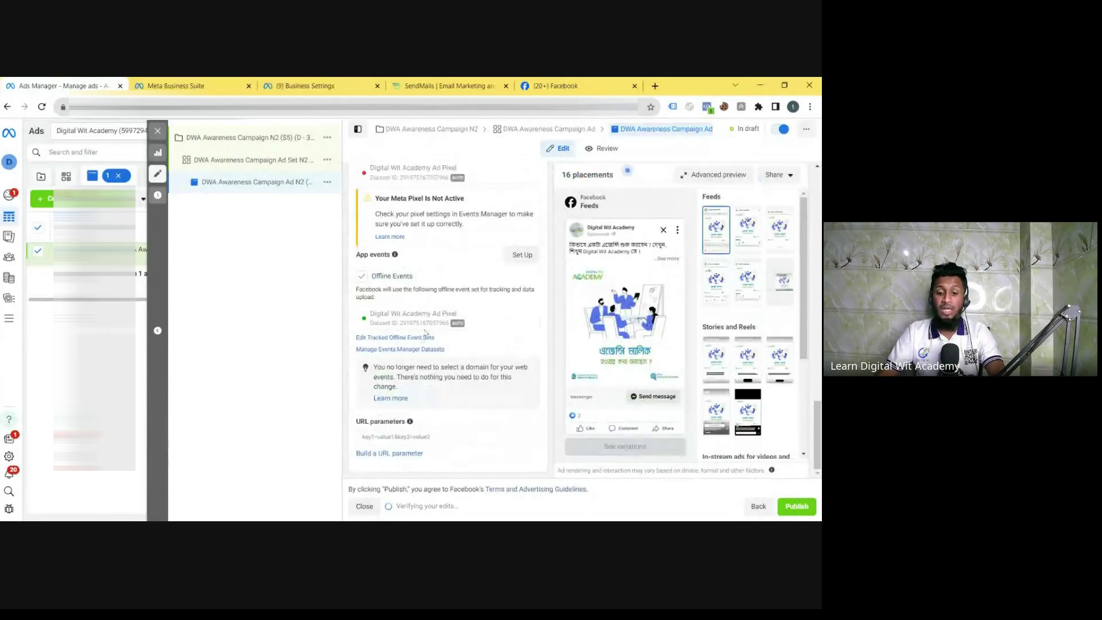
# Recheck the ad's message template and tracking settings, and review the campaign's objective, A/B test and budget settings
pyautogui.scroll(3, 414, 324)
pyautogui.scroll(-1, 424, 312)
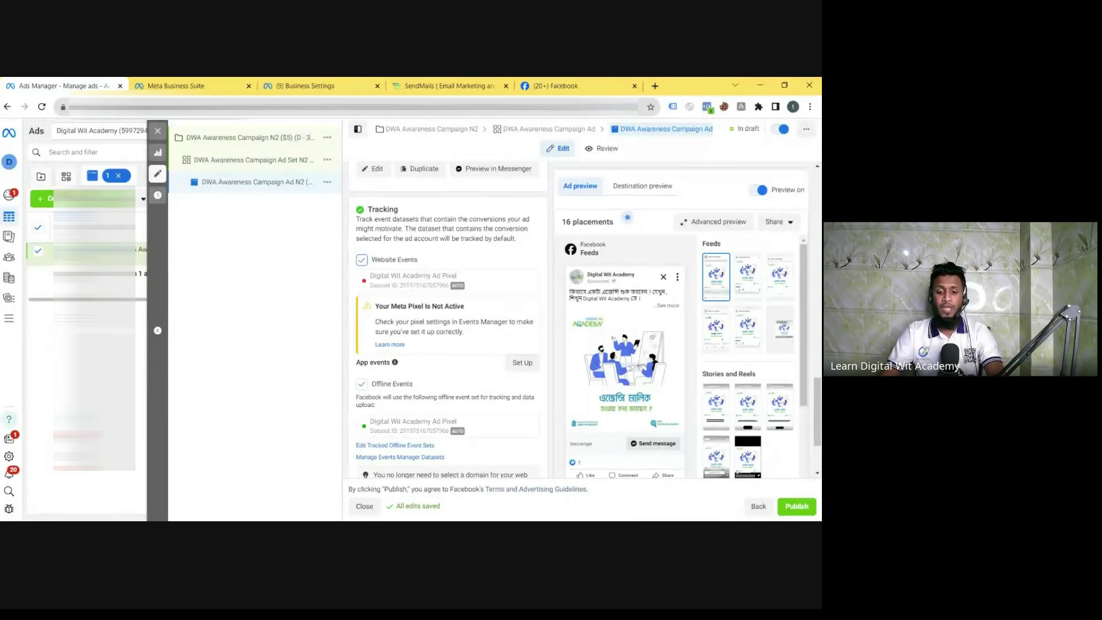
pyautogui.scroll(-2, 403, 274)
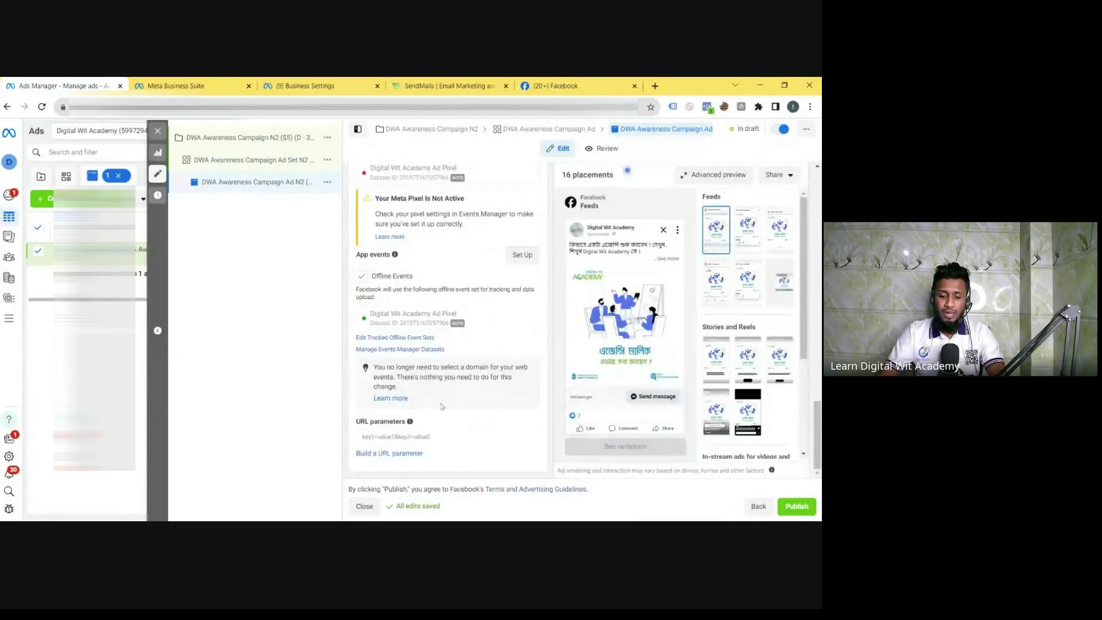
pyautogui.moveTo(416, 426)
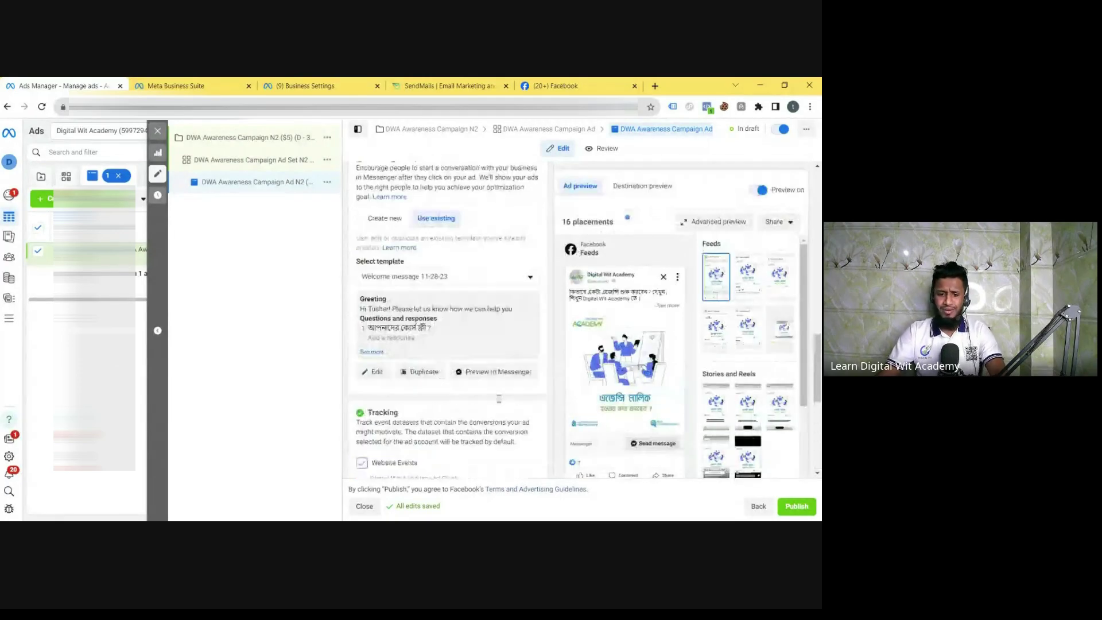
pyautogui.scroll(-3, 499, 401)
pyautogui.scroll(-2, 499, 402)
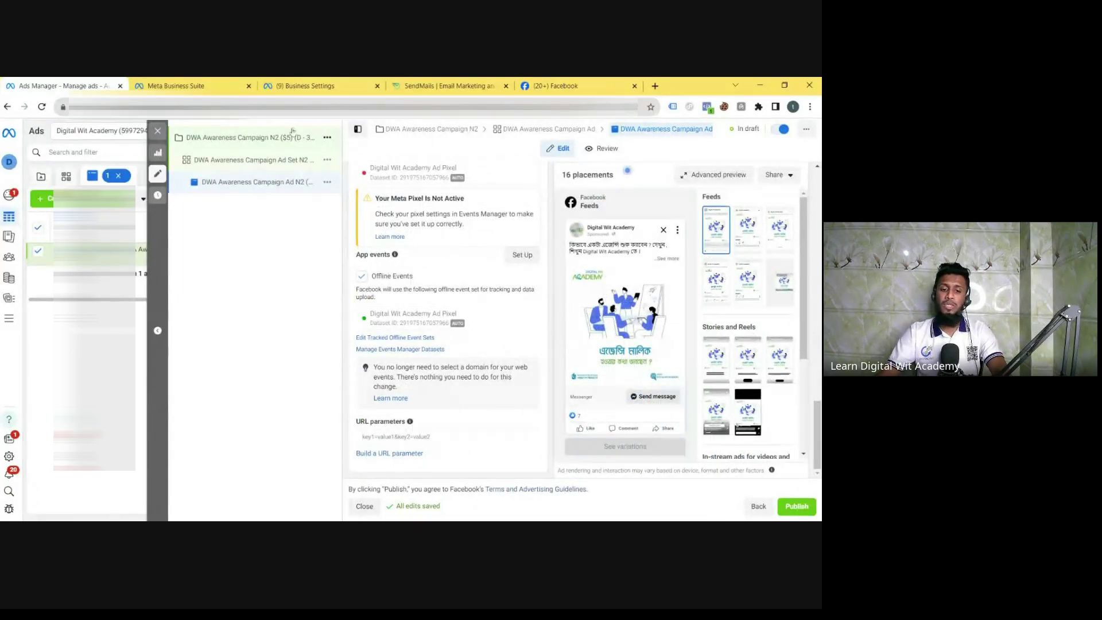
pyautogui.click(269, 140)
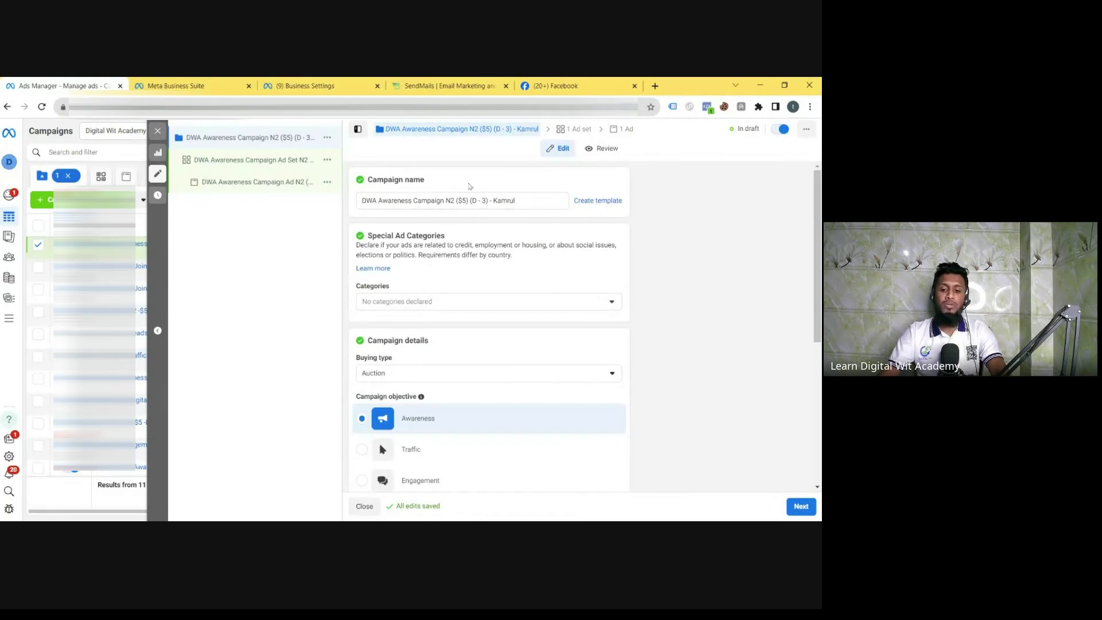
pyautogui.scroll(-5, 468, 215)
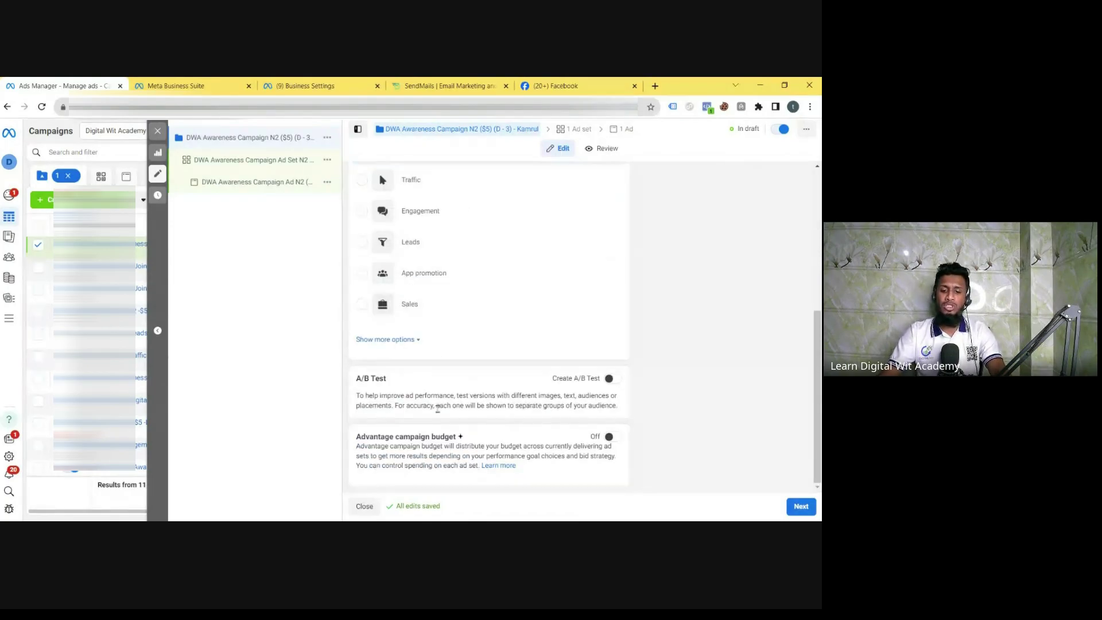
# Set the ad set's start to Nov 28, 2023 at 11:50 PM
pyautogui.click(289, 165)
pyautogui.scroll(-3, 499, 228)
pyautogui.scroll(-4, 499, 227)
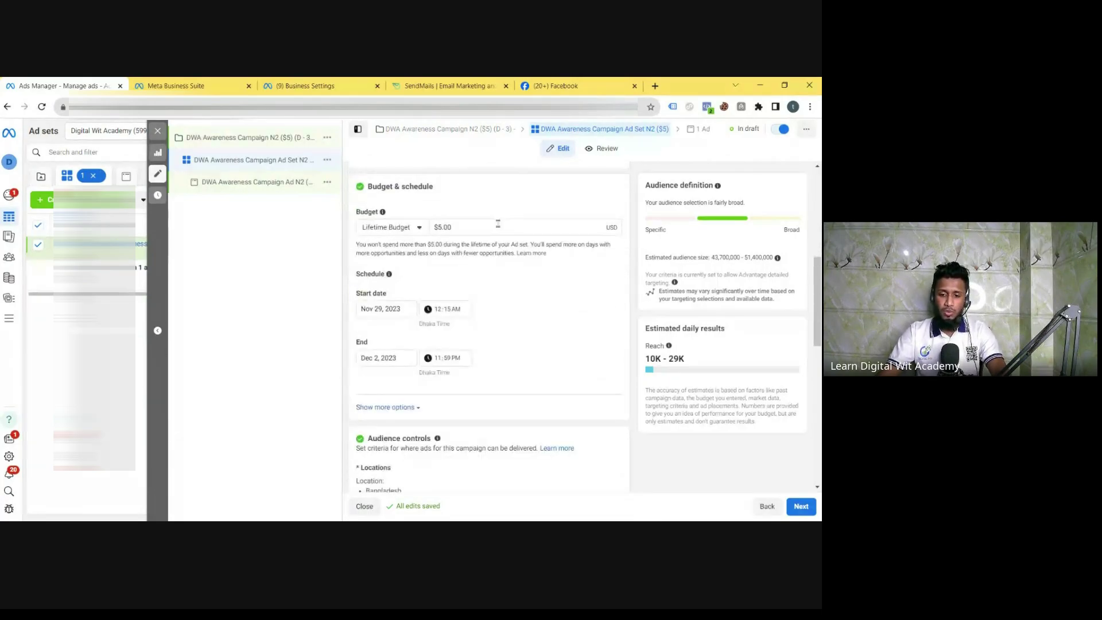
pyautogui.scroll(-2, 447, 238)
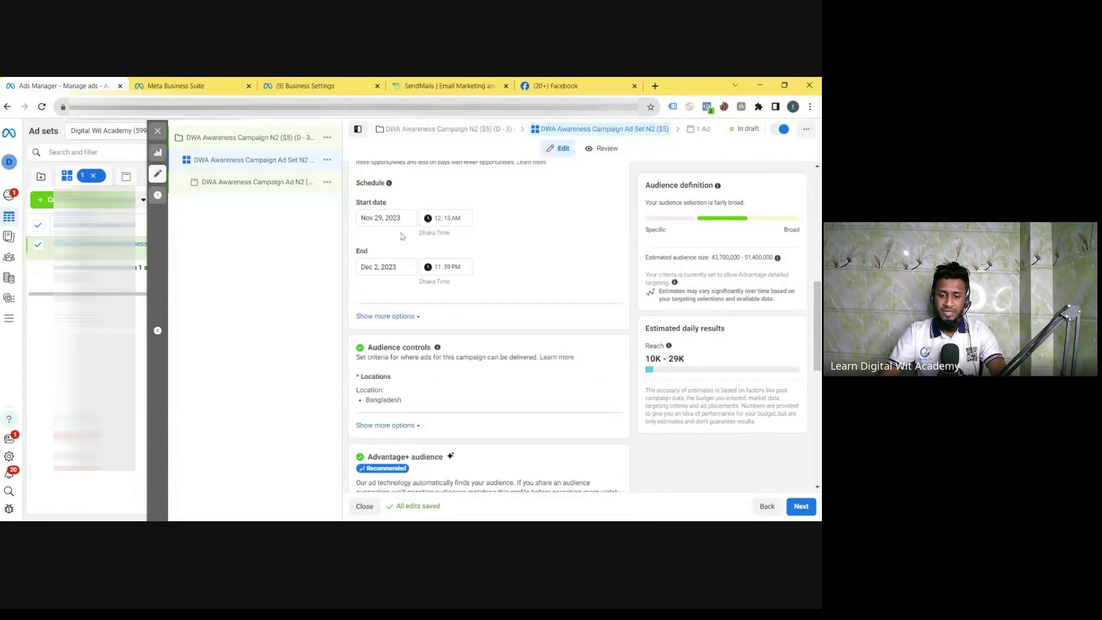
pyautogui.click(438, 205)
pyautogui.write('11')
pyautogui.write('50')
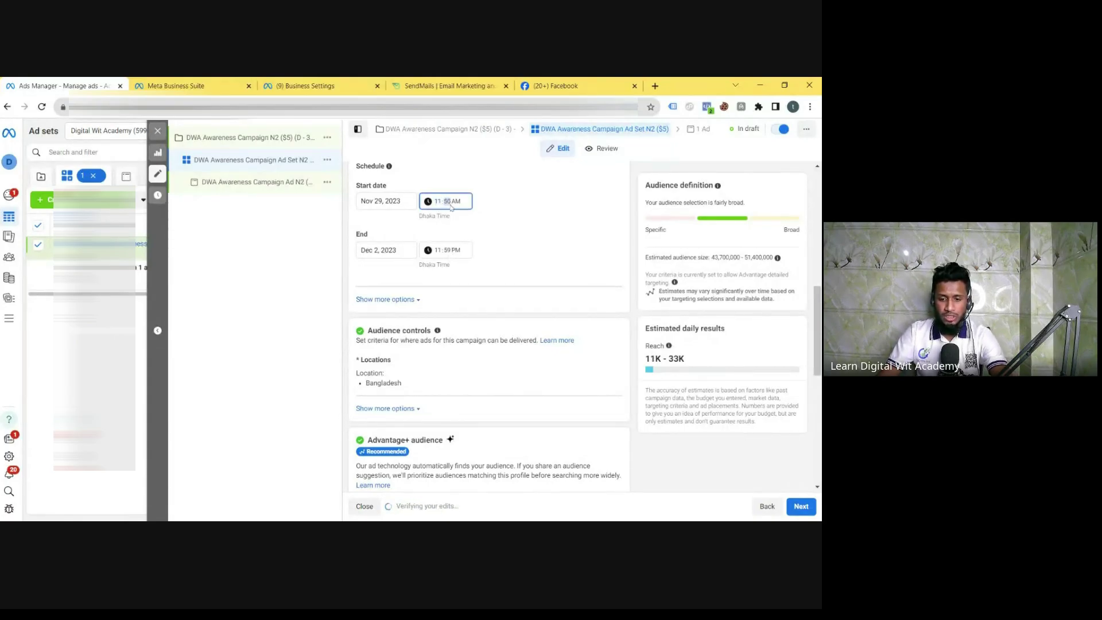
pyautogui.write('p')
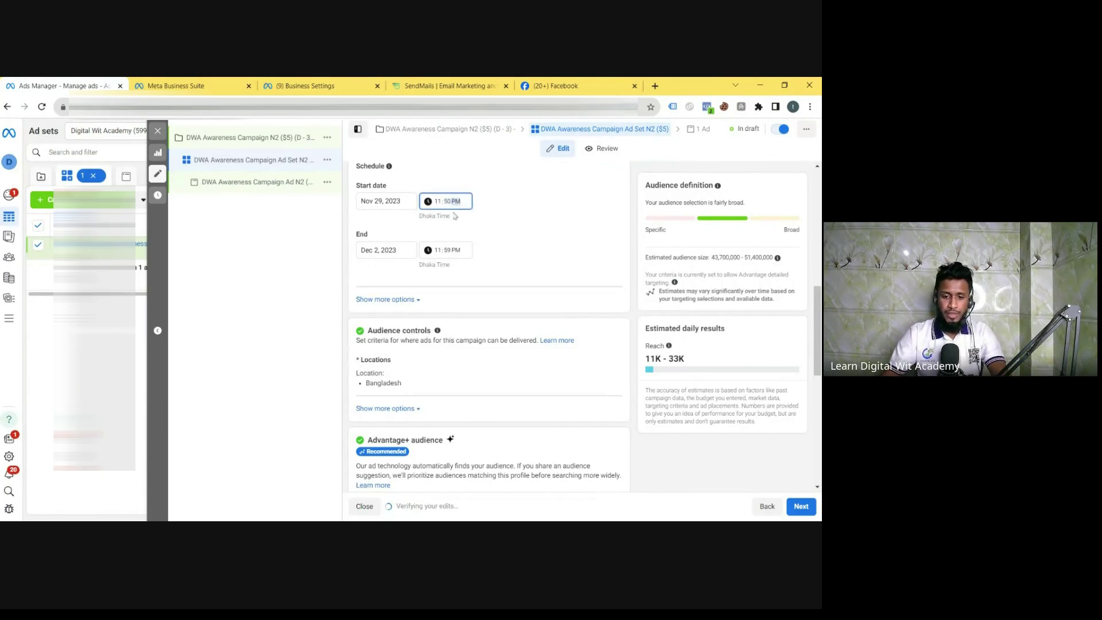
pyautogui.click(386, 201)
pyautogui.click(409, 296)
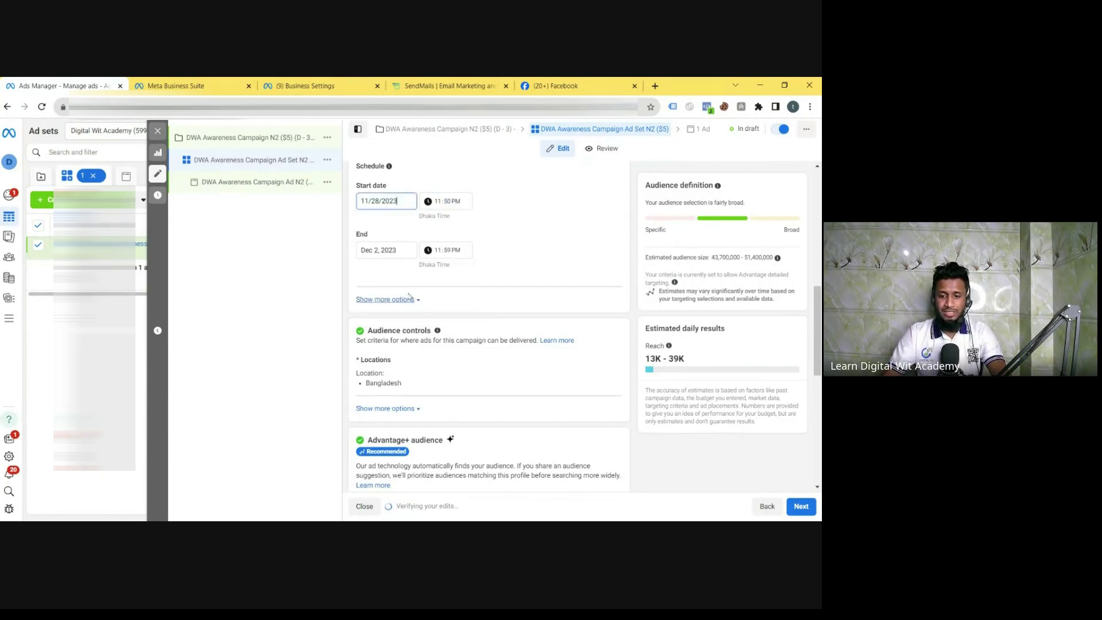
pyautogui.click(524, 214)
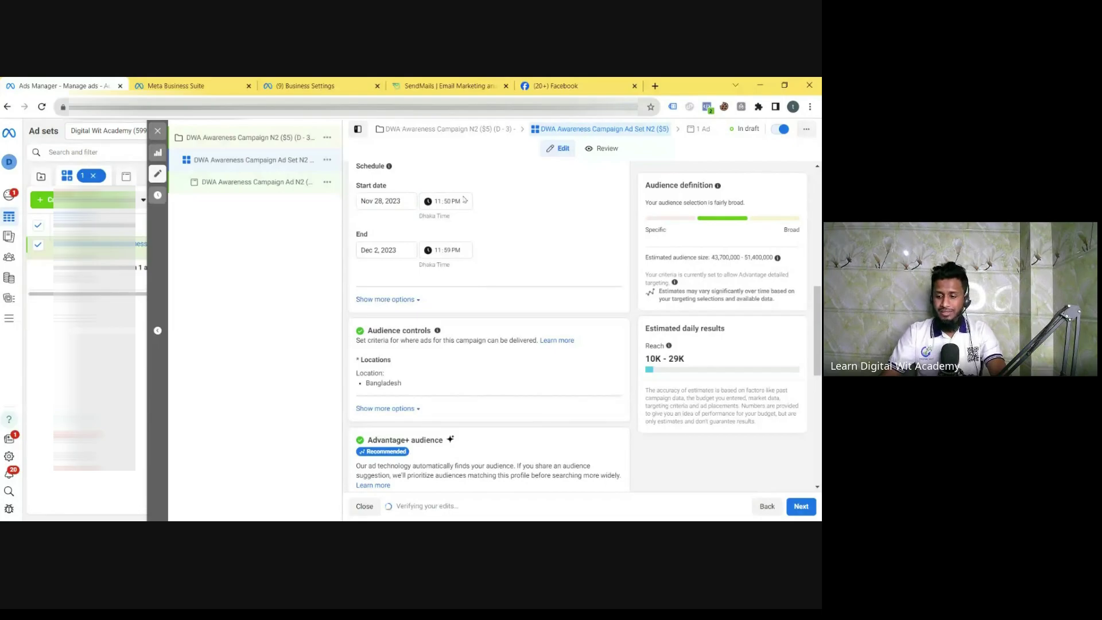
# Review the ad set's audience and placements, and check the ad's identity, creative, placement previews, message template and tracking
pyautogui.scroll(-1, 453, 199)
pyautogui.scroll(-5, 425, 241)
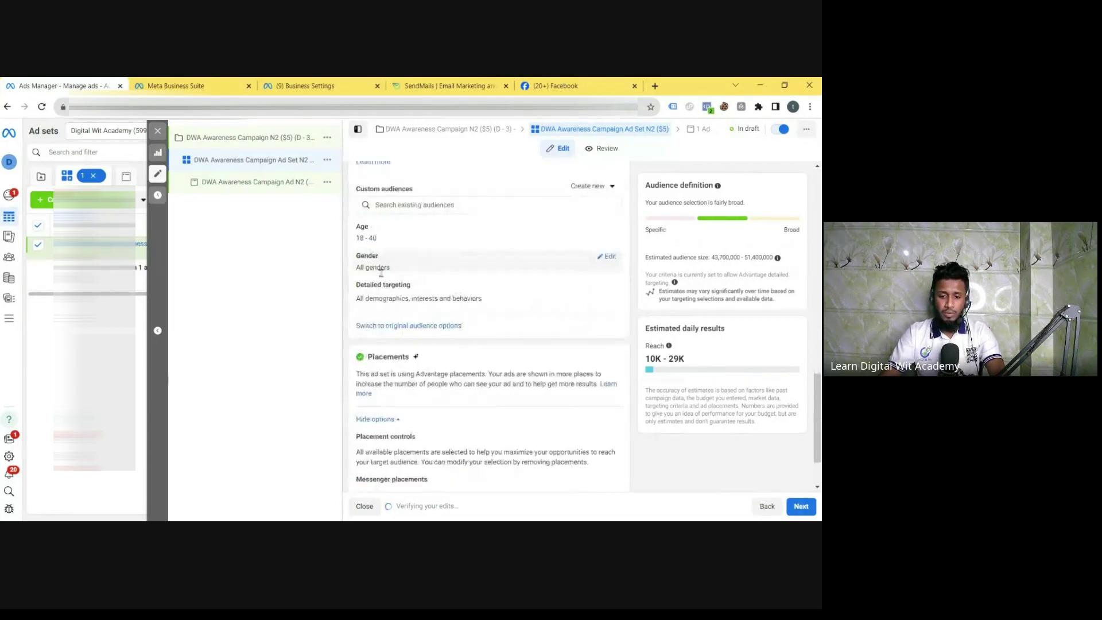
pyautogui.scroll(-2, 381, 273)
pyautogui.click(262, 182)
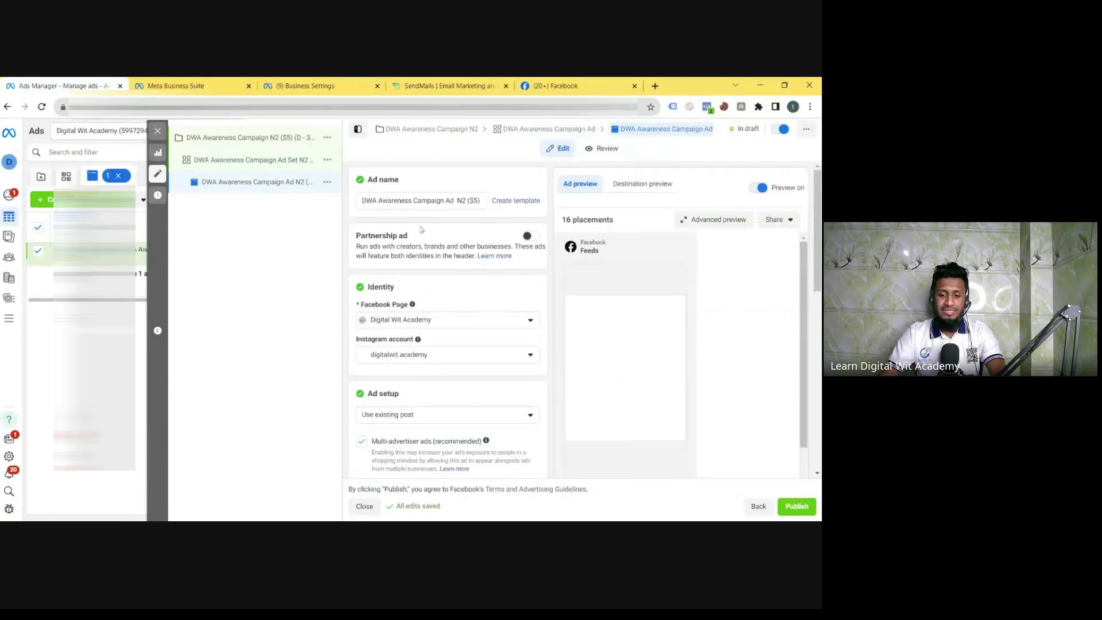
pyautogui.scroll(-1, 471, 211)
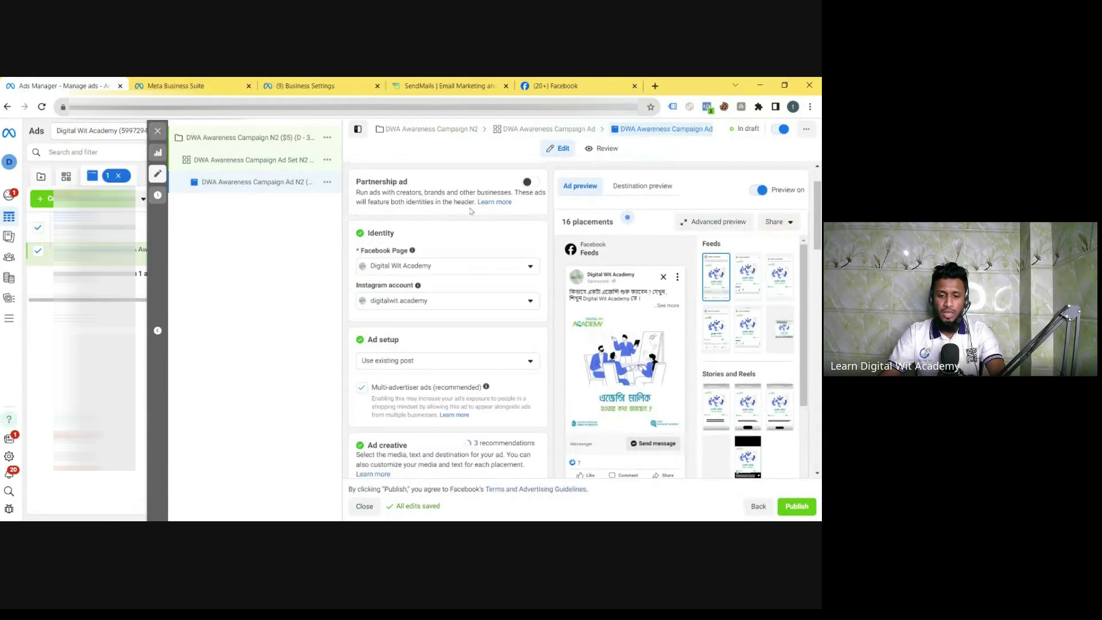
pyautogui.scroll(-2, 471, 211)
pyautogui.scroll(1, 414, 230)
pyautogui.scroll(-1, 396, 272)
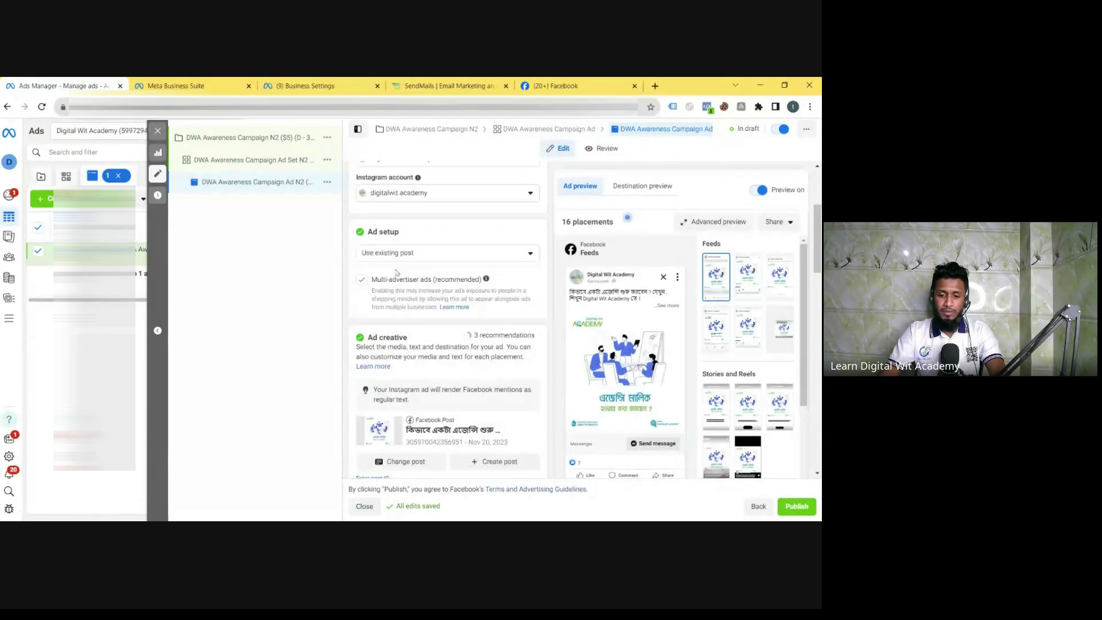
pyautogui.scroll(-3, 423, 266)
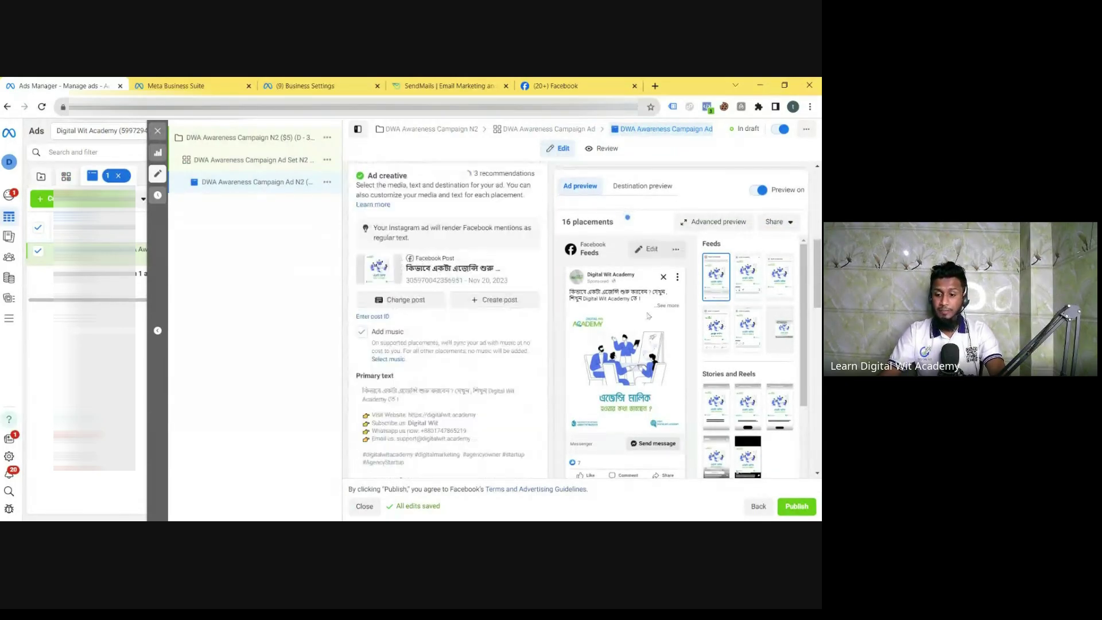
pyautogui.scroll(-5, 648, 315)
pyautogui.scroll(-2, 751, 393)
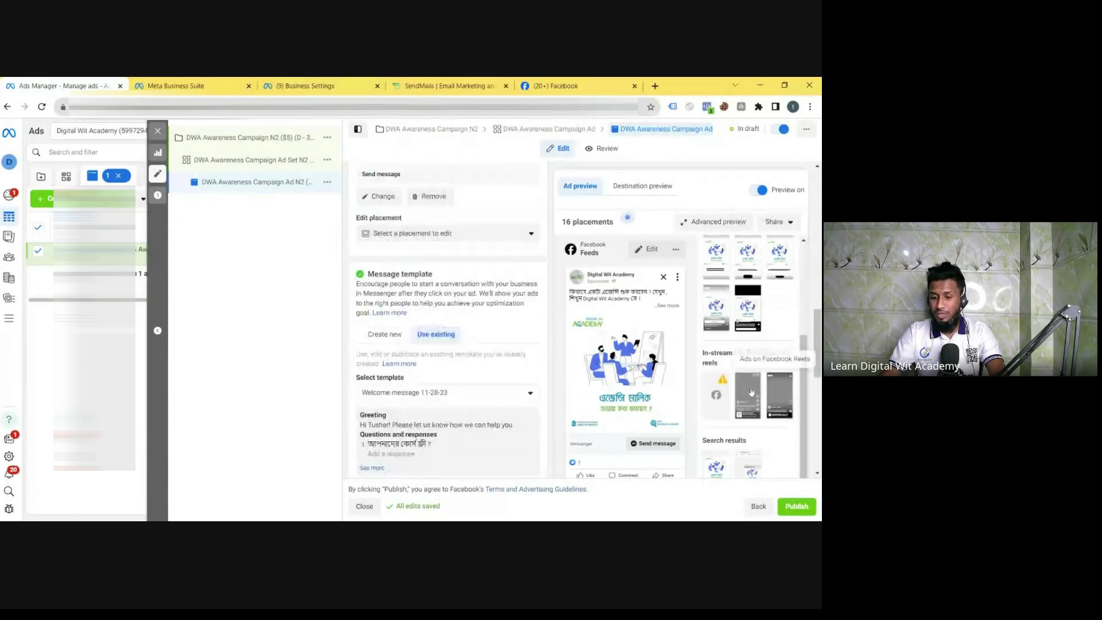
pyautogui.scroll(-8, 451, 290)
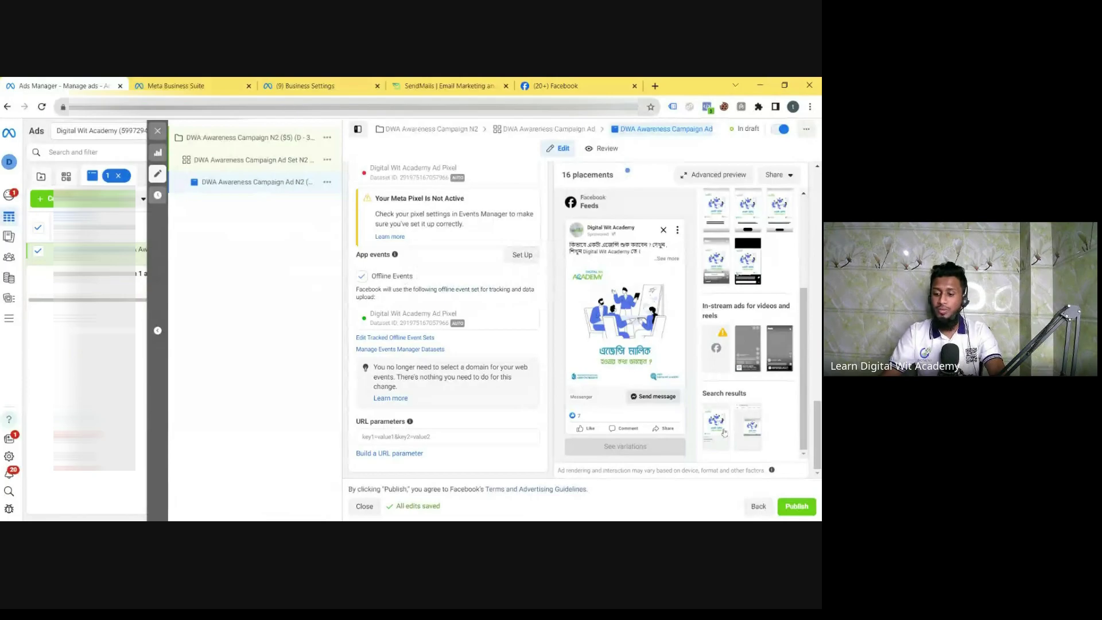
pyautogui.scroll(1, 437, 322)
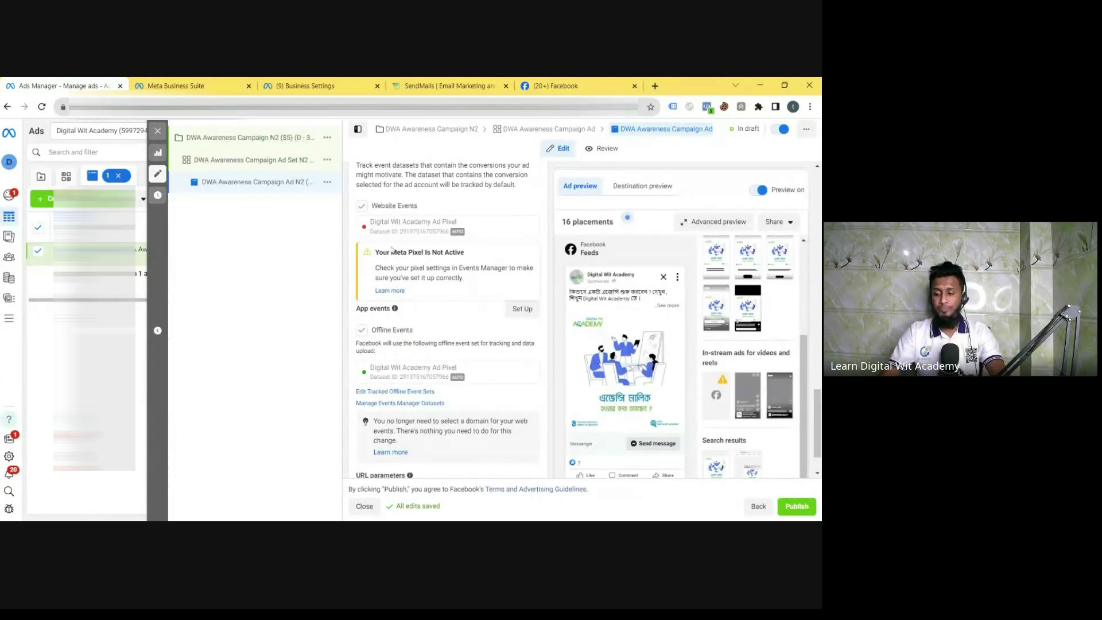
# Publish the campaign with its ad set and ad, and clear the campaign, ad set and ad selections
pyautogui.click(796, 507)
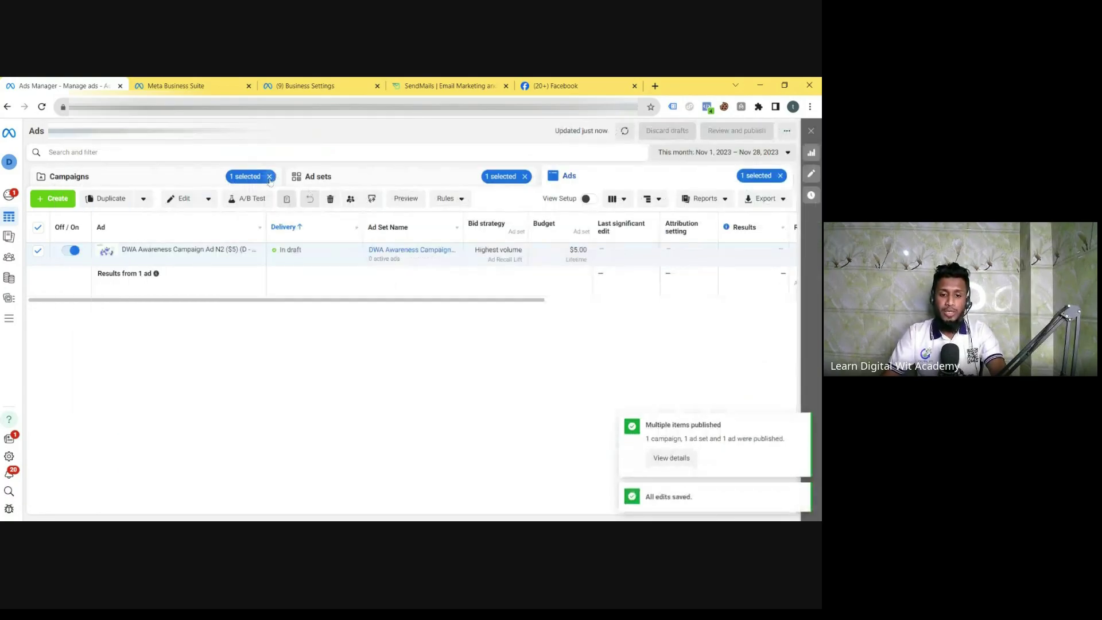
pyautogui.click(269, 176)
pyautogui.click(525, 176)
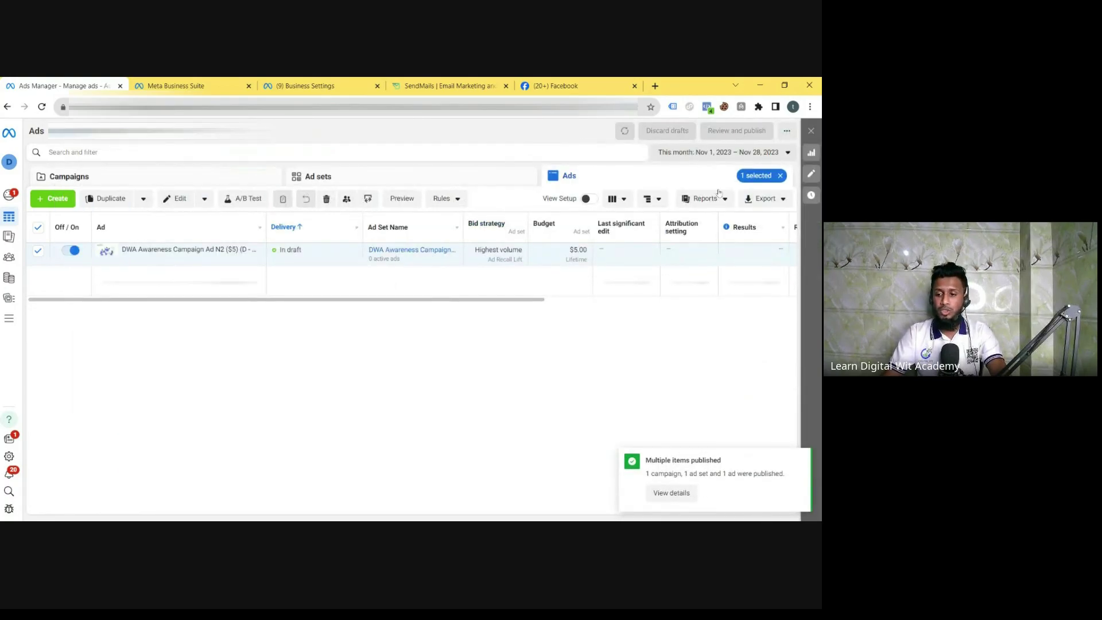
pyautogui.click(780, 176)
# Open the ad account's billing page and look through its payment activity
pyautogui.click(218, 82)
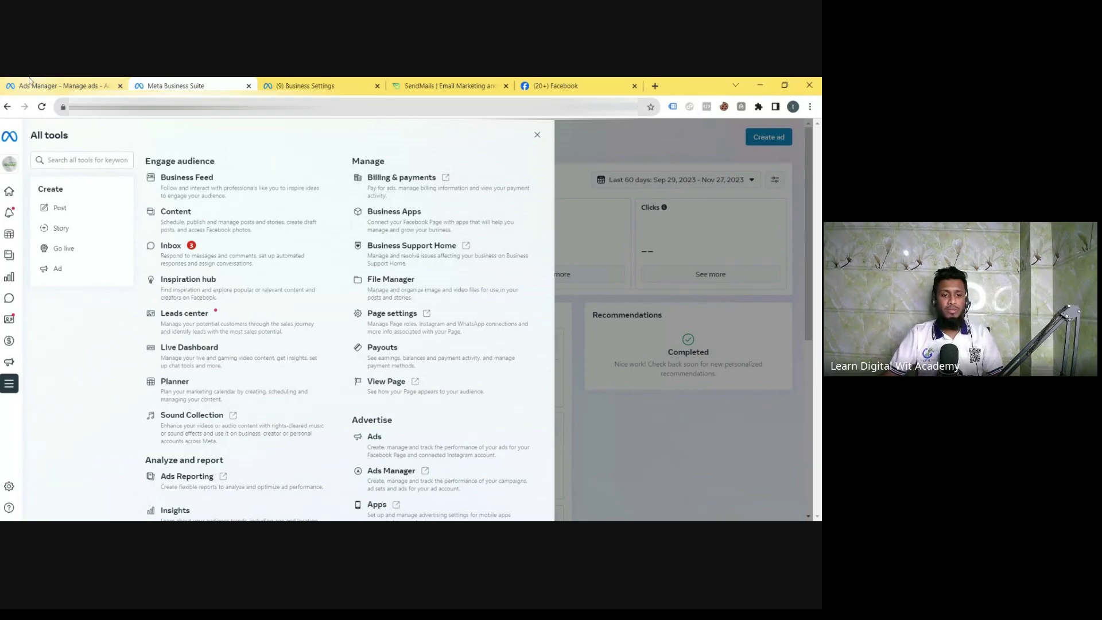
pyautogui.click(57, 85)
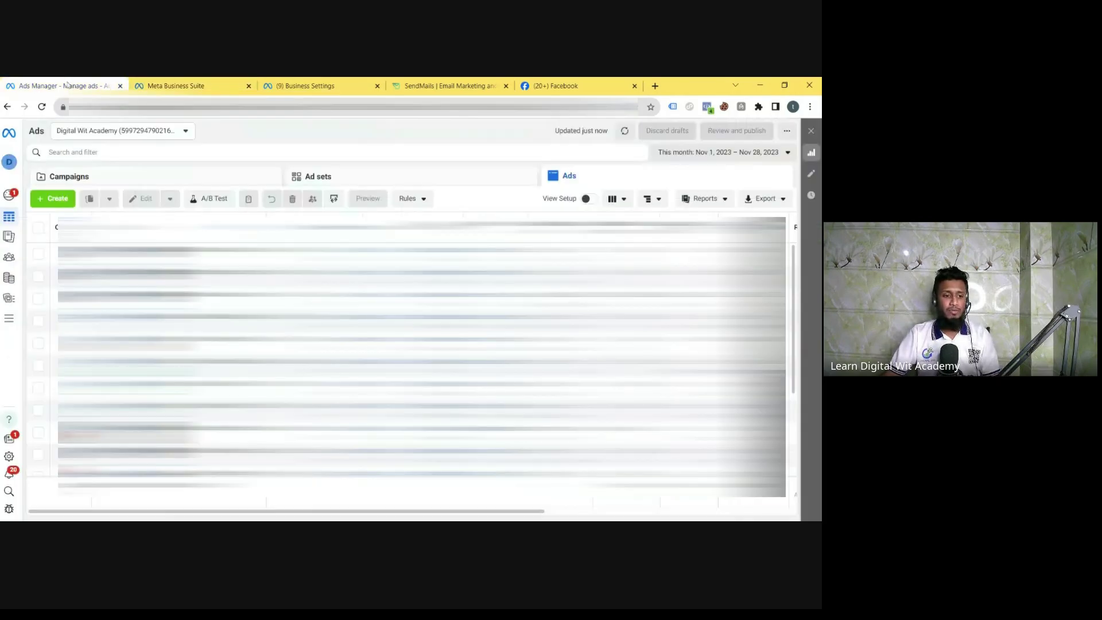
pyautogui.click(11, 321)
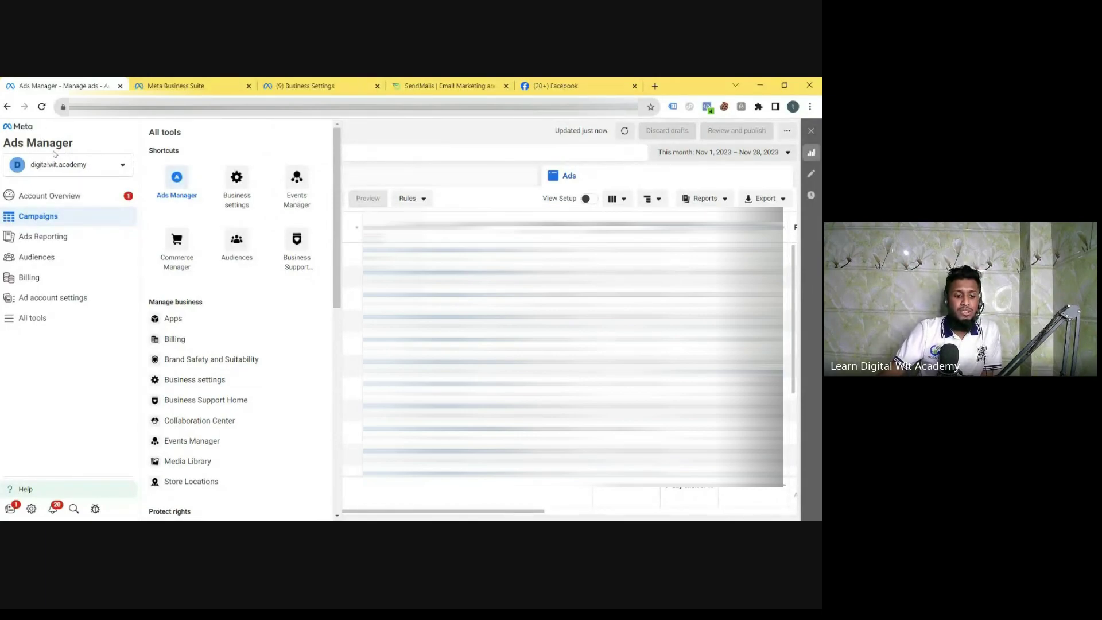
pyautogui.click(32, 319)
pyautogui.click(42, 319)
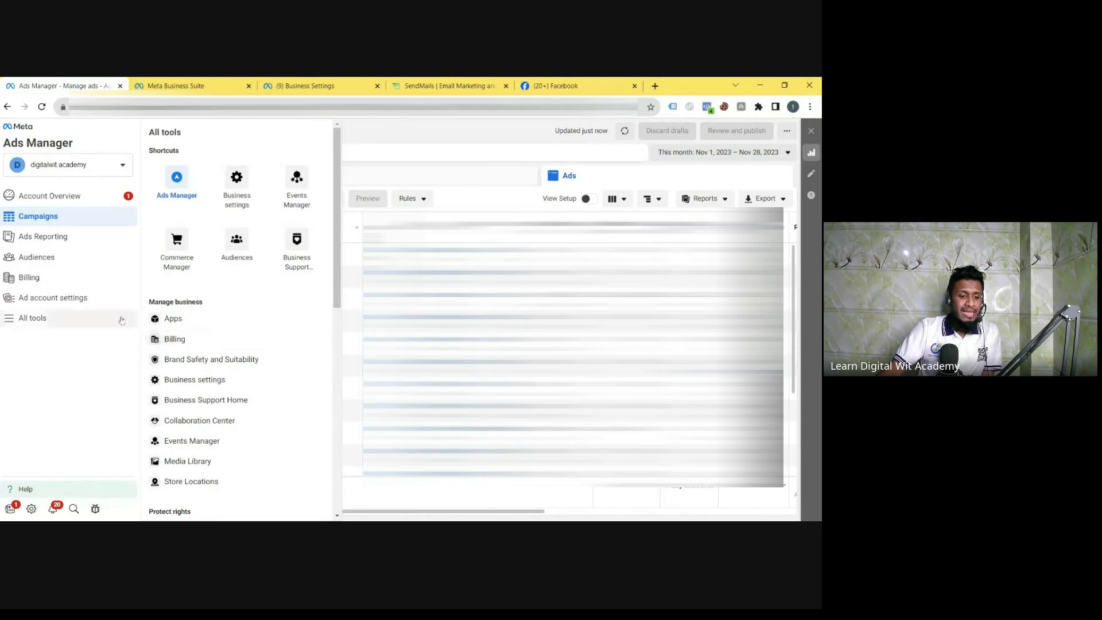
pyautogui.click(24, 278)
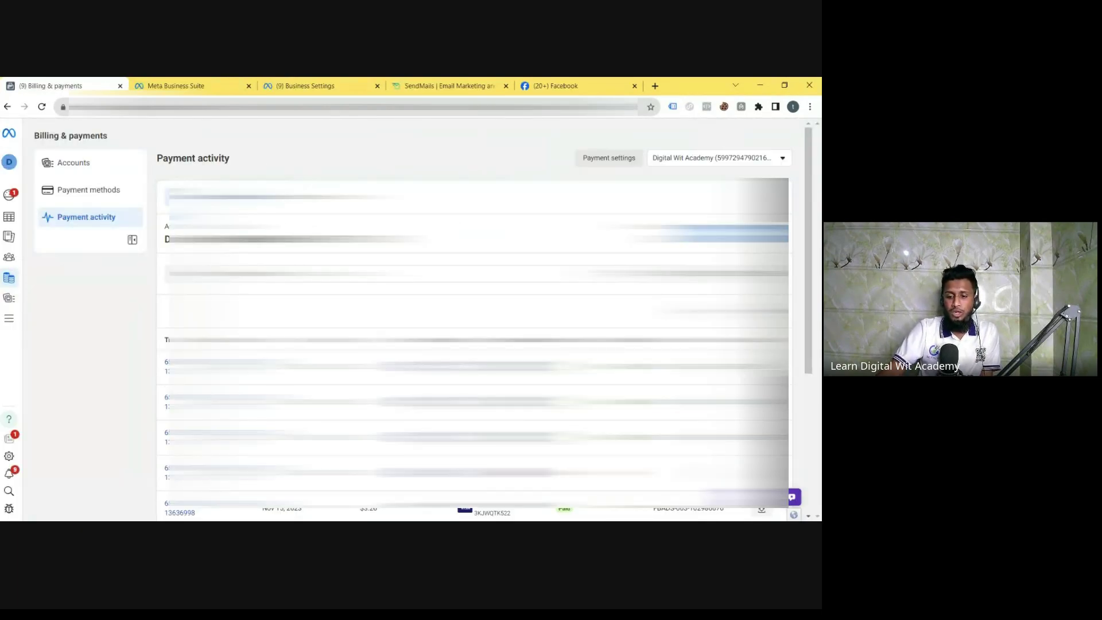
pyautogui.scroll(-10, 97, 156)
pyautogui.scroll(10, 97, 156)
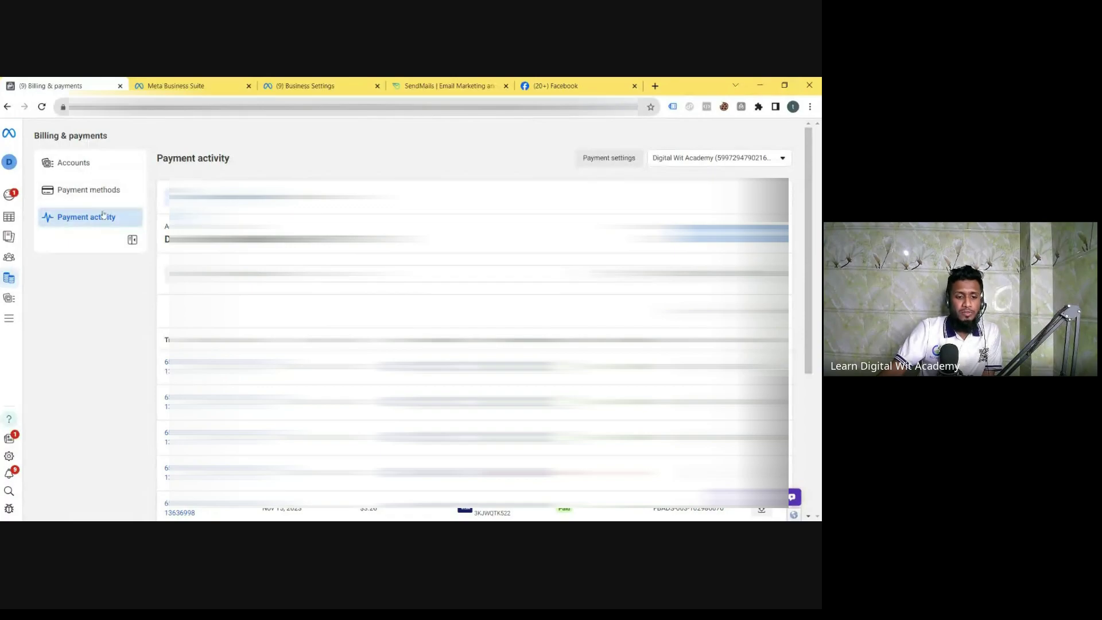
# Examine the billing accounts and payment methods in Billing & payments
pyautogui.click(89, 164)
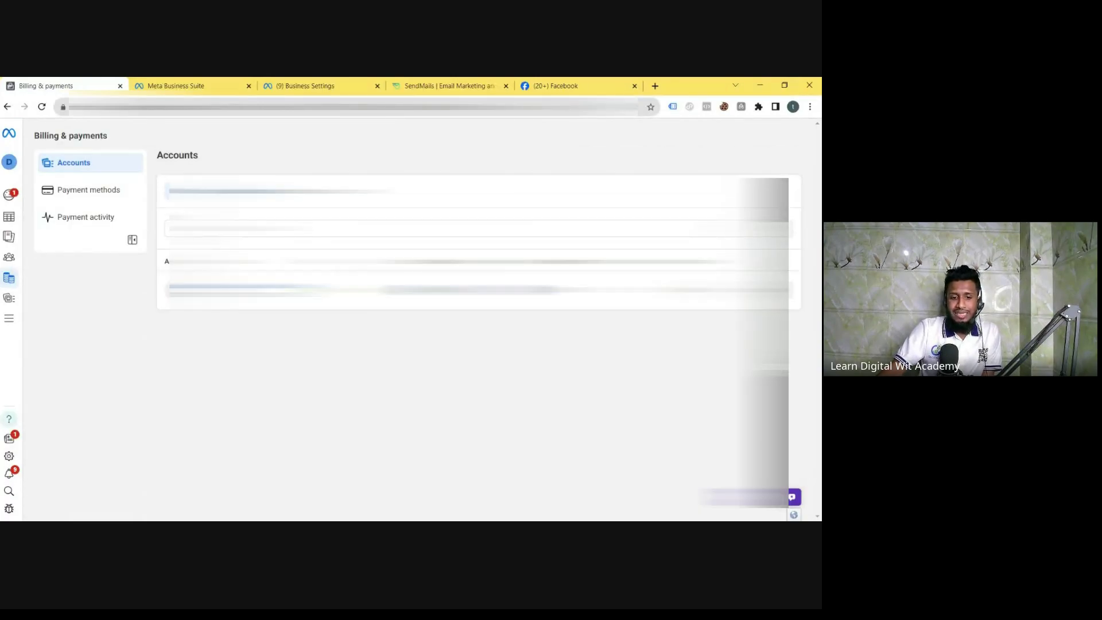
pyautogui.click(89, 190)
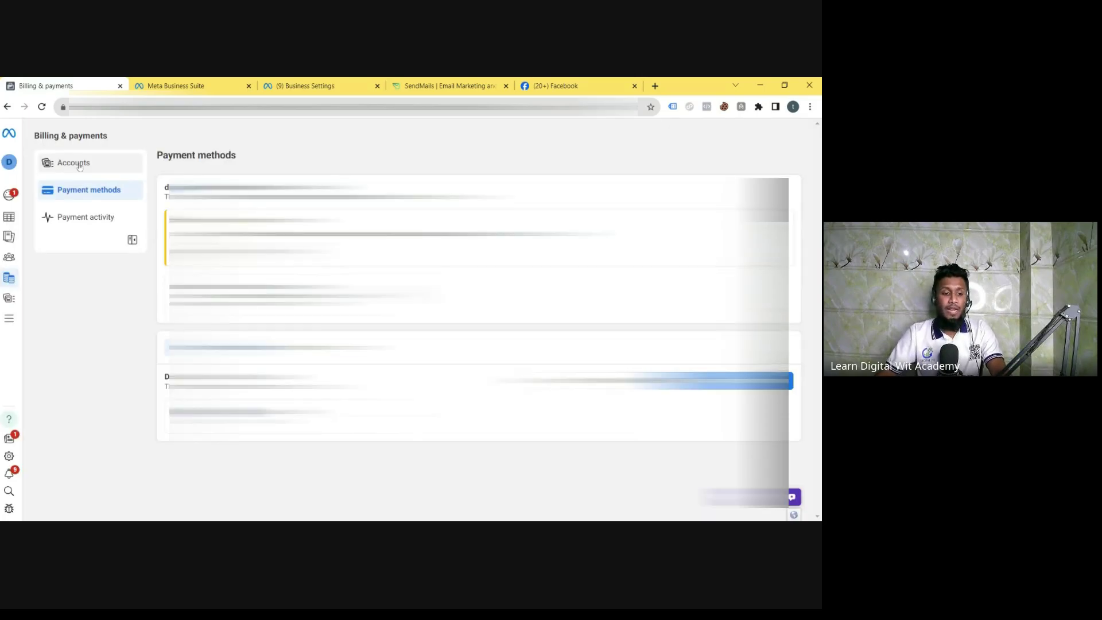
pyautogui.click(109, 167)
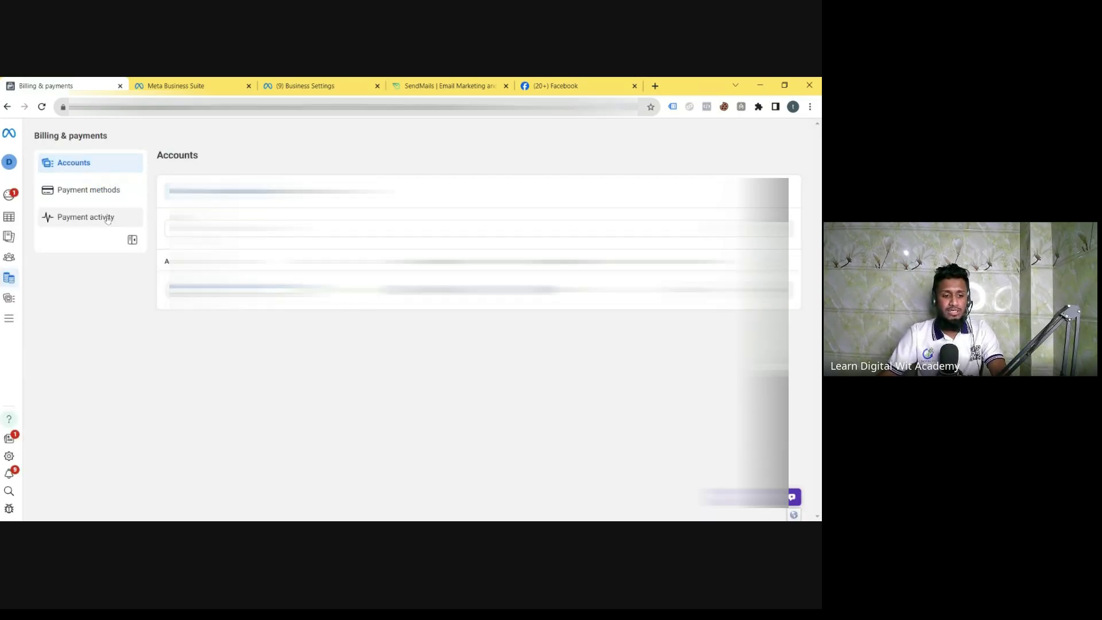
# Switch to Meta Business Suite and close the SendMails and Facebook pages
pyautogui.click(192, 83)
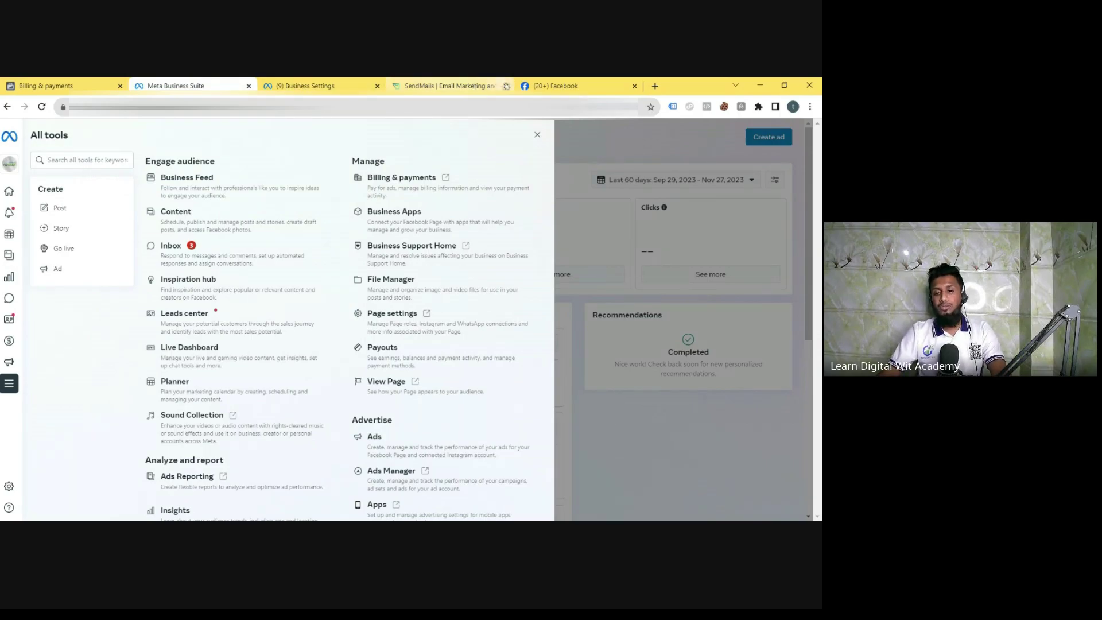
pyautogui.click(506, 85)
pyautogui.click(506, 86)
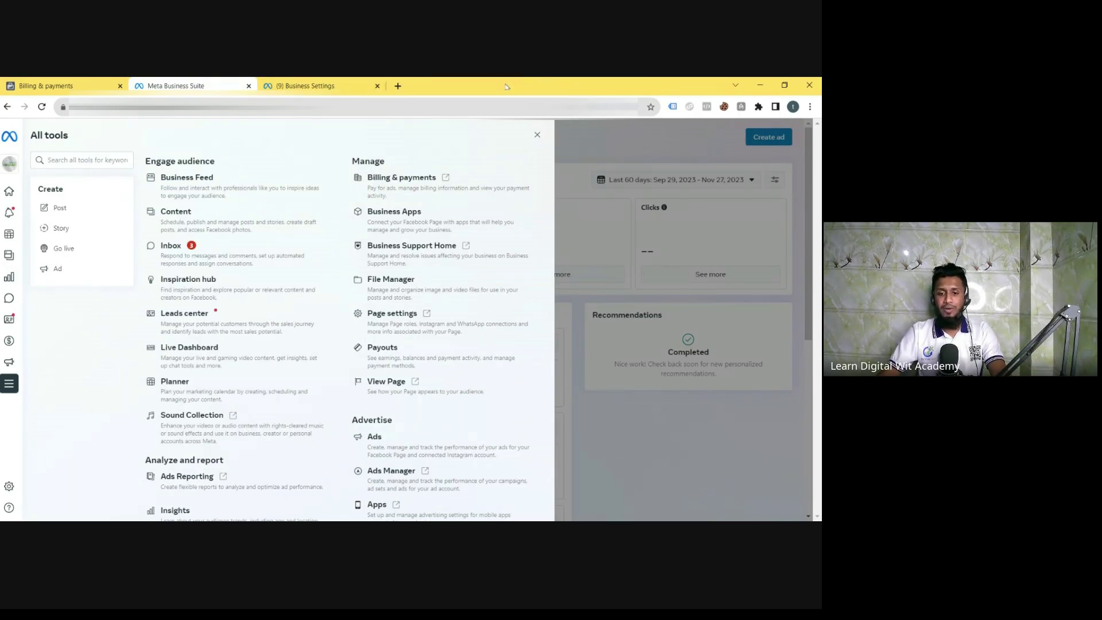